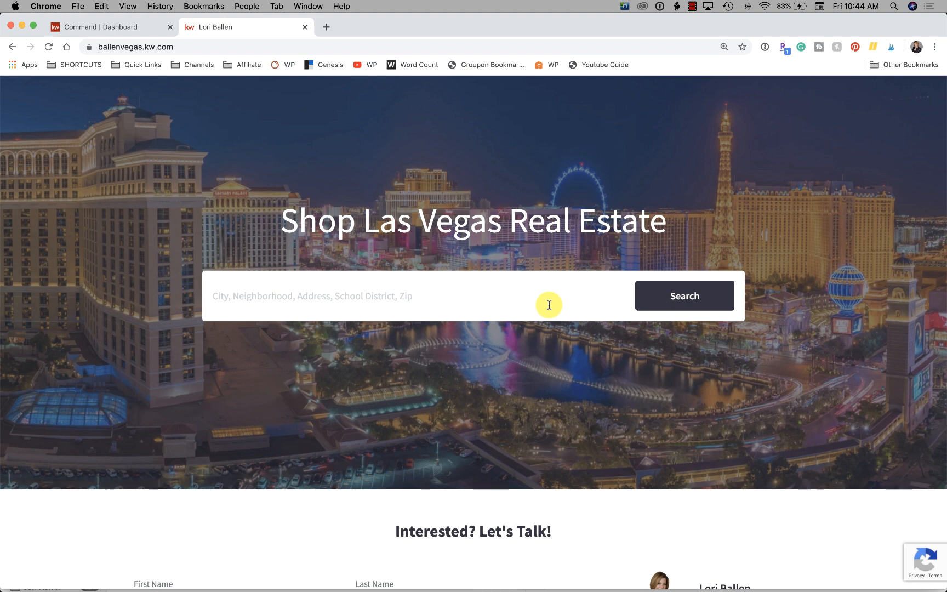
# Open the Instant Home Value Estimate page of the agent website and look over its form.
pyautogui.scroll(-5, 549, 305)
pyautogui.scroll(3, 549, 304)
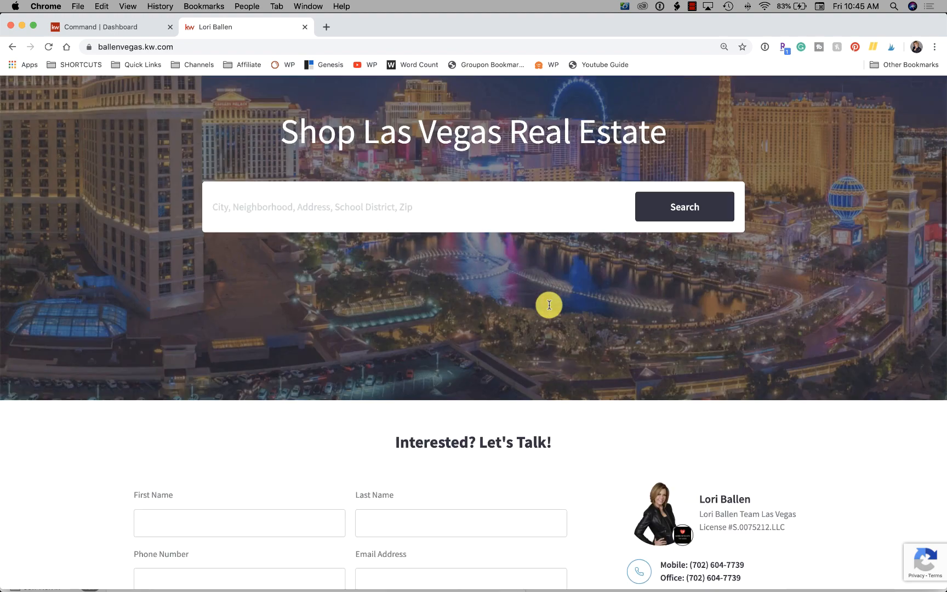
pyautogui.scroll(3, 550, 305)
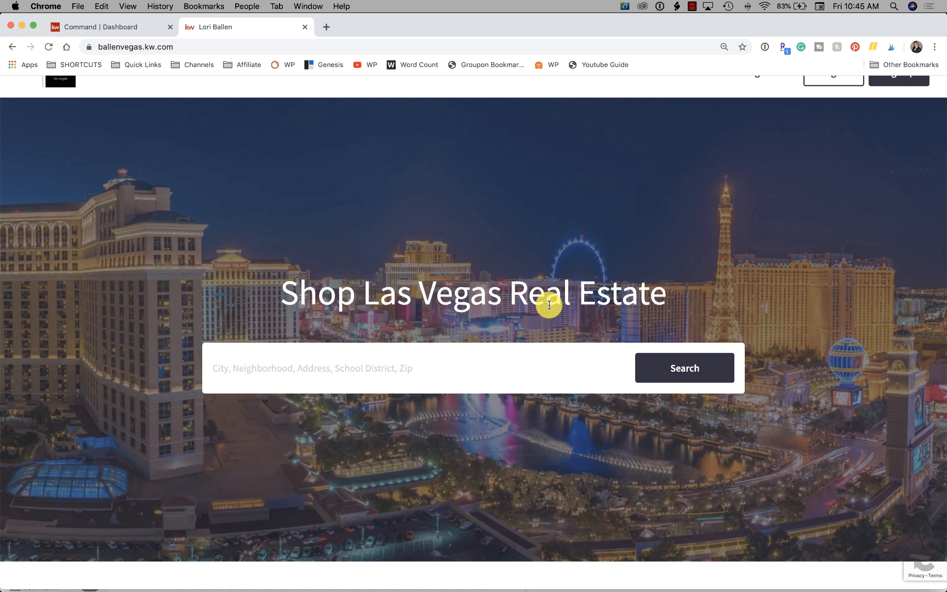
pyautogui.scroll(1, 549, 305)
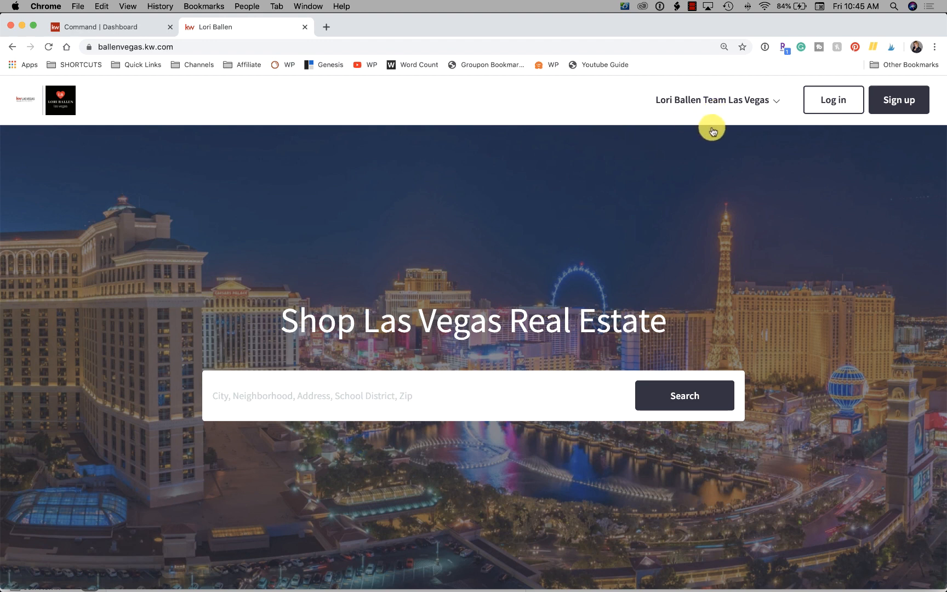
pyautogui.click(738, 101)
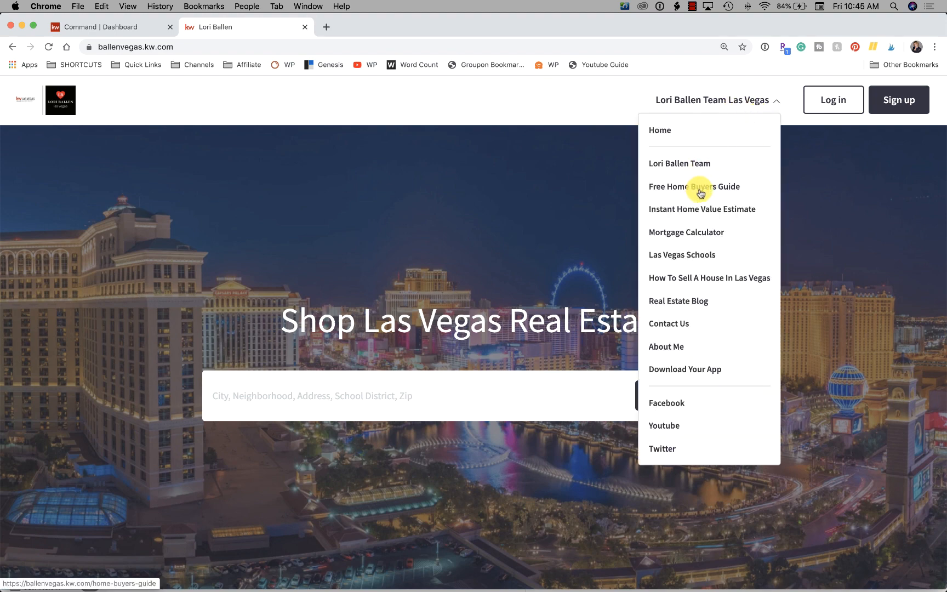
pyautogui.click(706, 211)
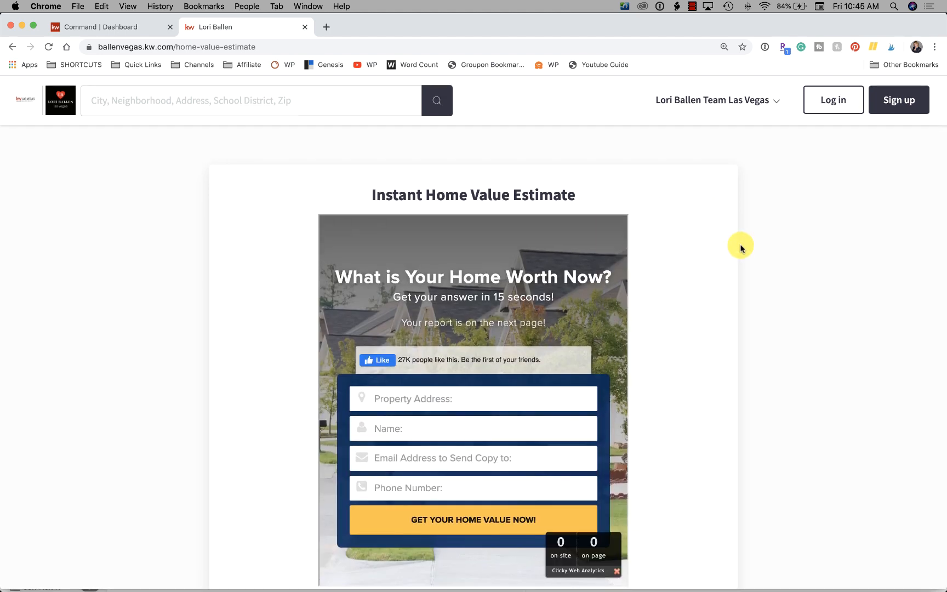
pyautogui.scroll(-4, 740, 247)
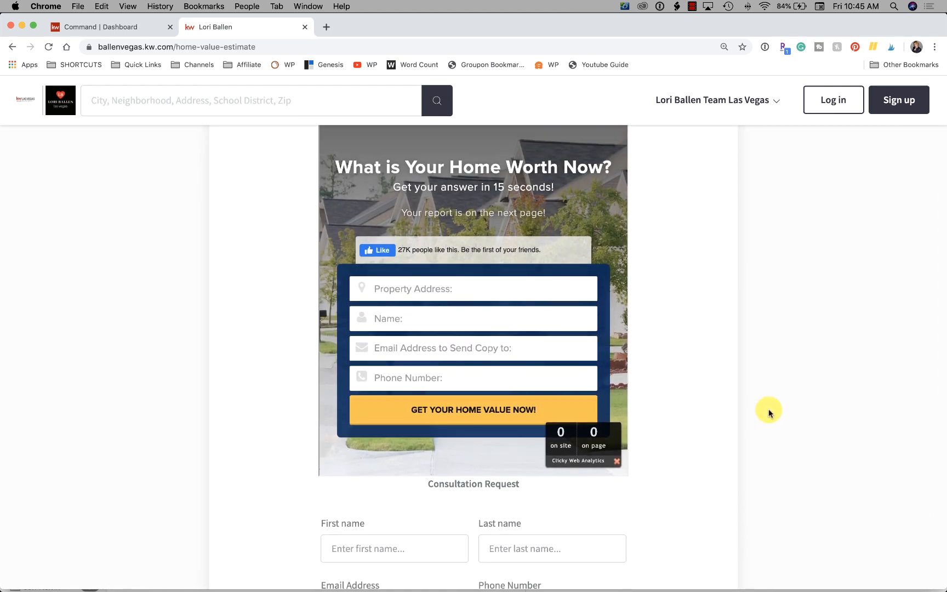
pyautogui.scroll(4, 769, 412)
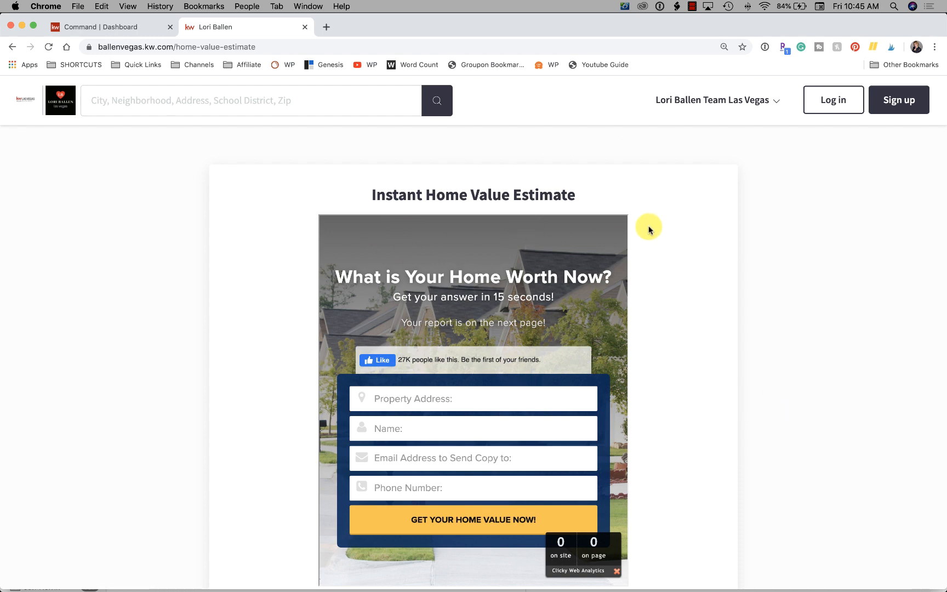
# Open the Las Vegas Schools page of the agent website and view its school map widget.
pyautogui.click(757, 103)
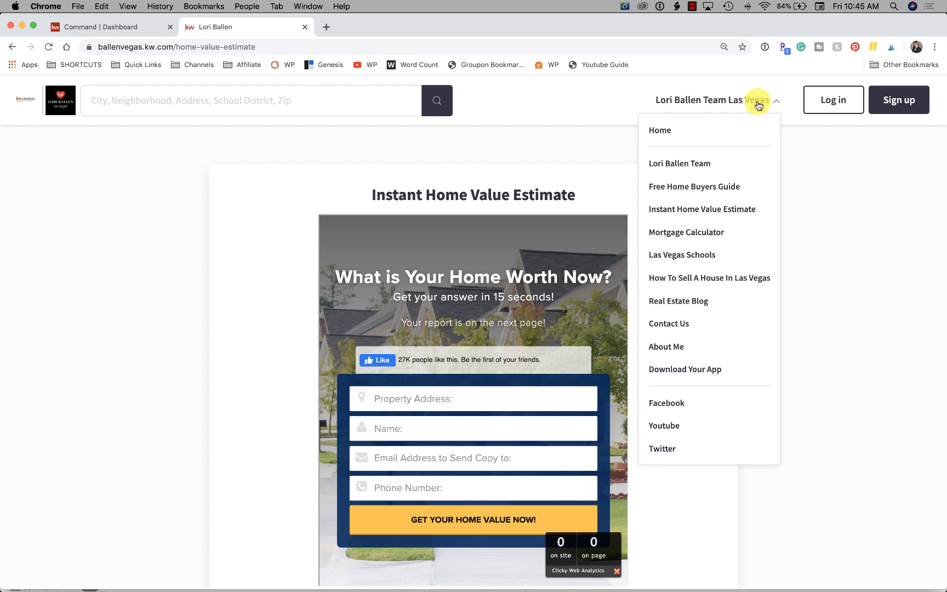
pyautogui.click(703, 254)
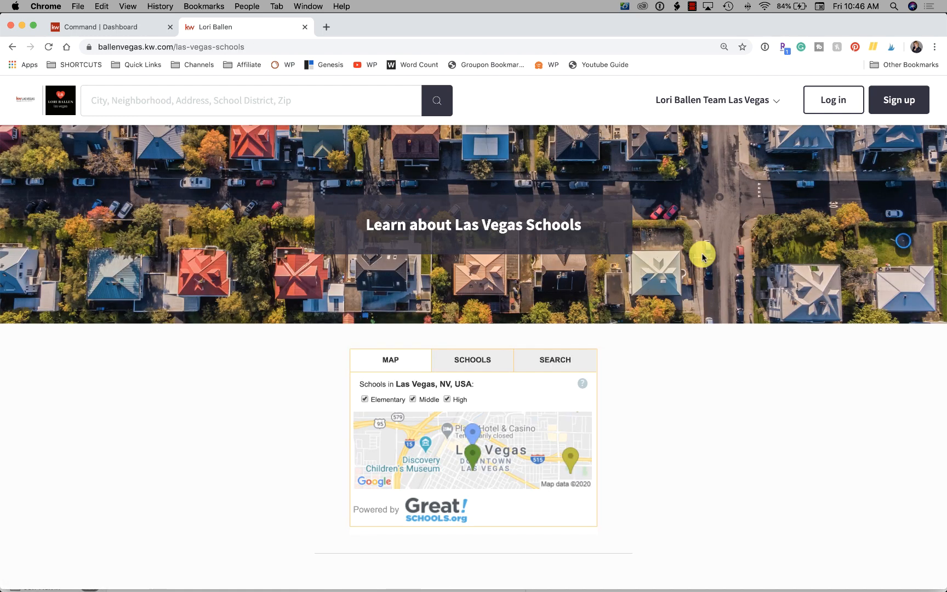
pyautogui.scroll(-3, 664, 393)
pyautogui.scroll(3, 664, 393)
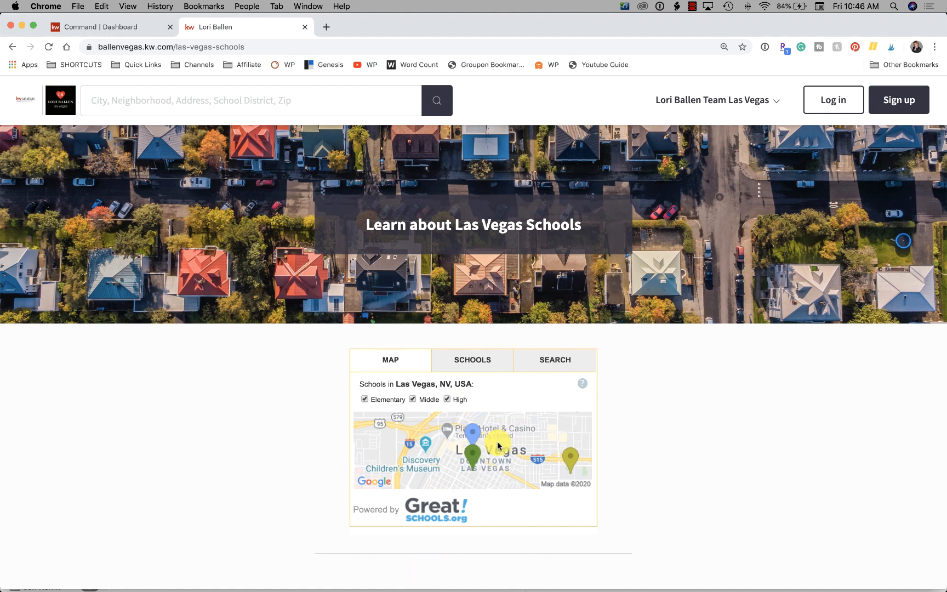
pyautogui.click(689, 12)
pyautogui.click(627, 45)
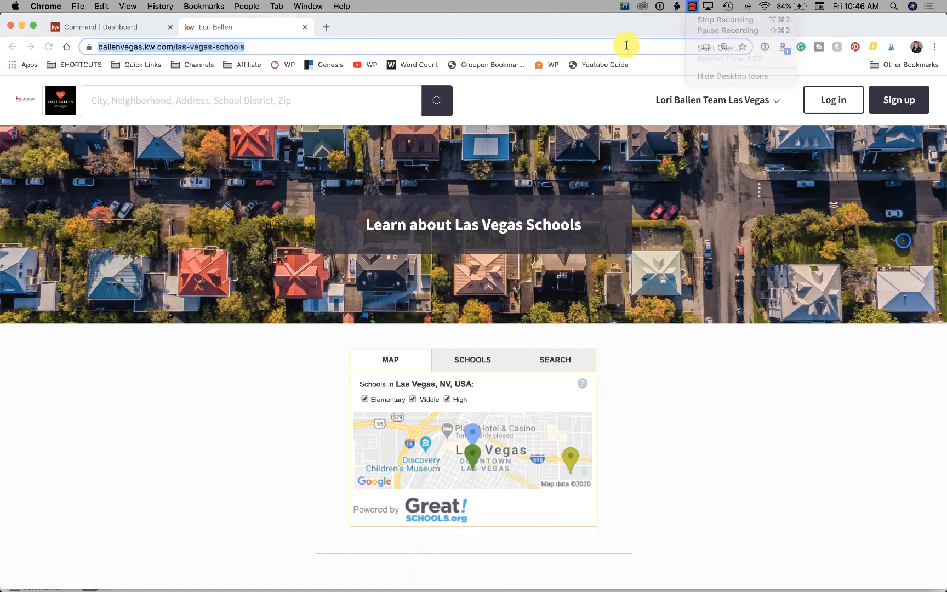
# Open the website's Mortgage Calculator page and look through the embedded calculator.
pyautogui.click(705, 99)
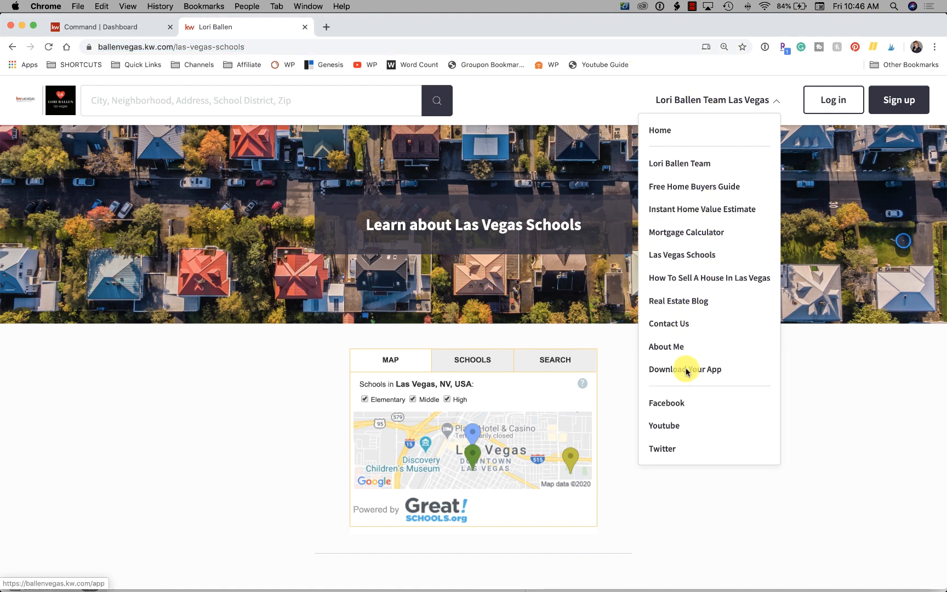
pyautogui.click(684, 232)
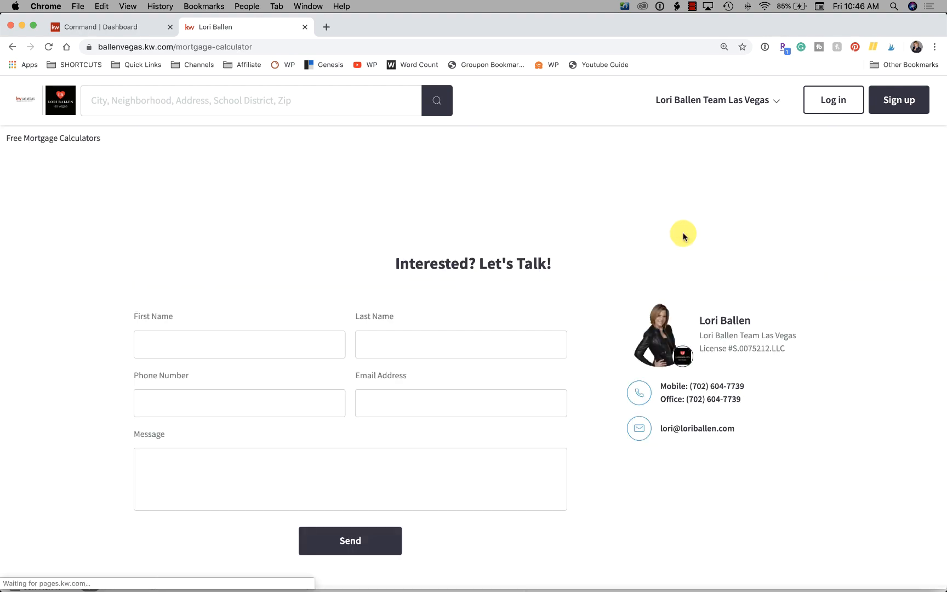
pyautogui.scroll(-5, 888, 261)
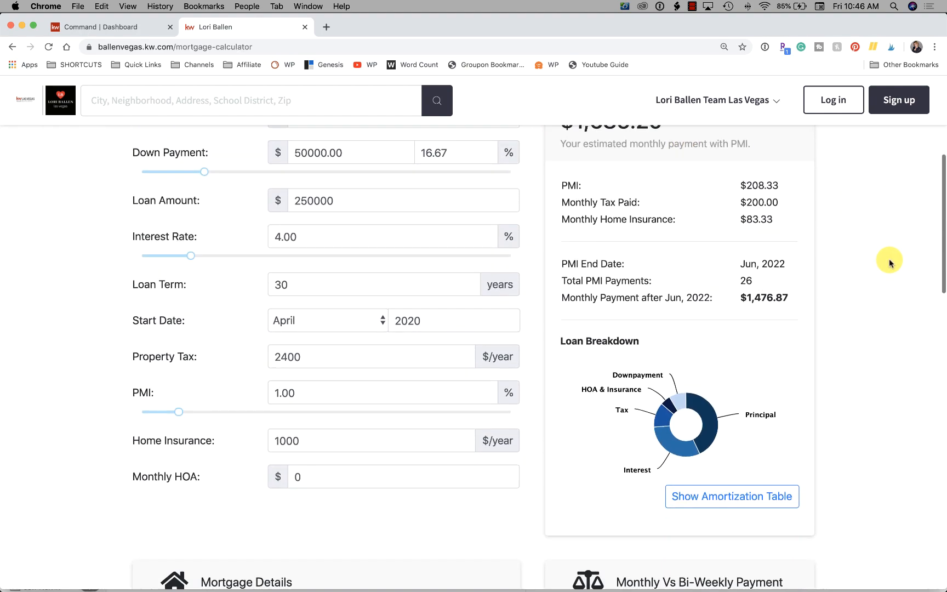
pyautogui.scroll(-3, 888, 261)
pyautogui.scroll(8, 888, 261)
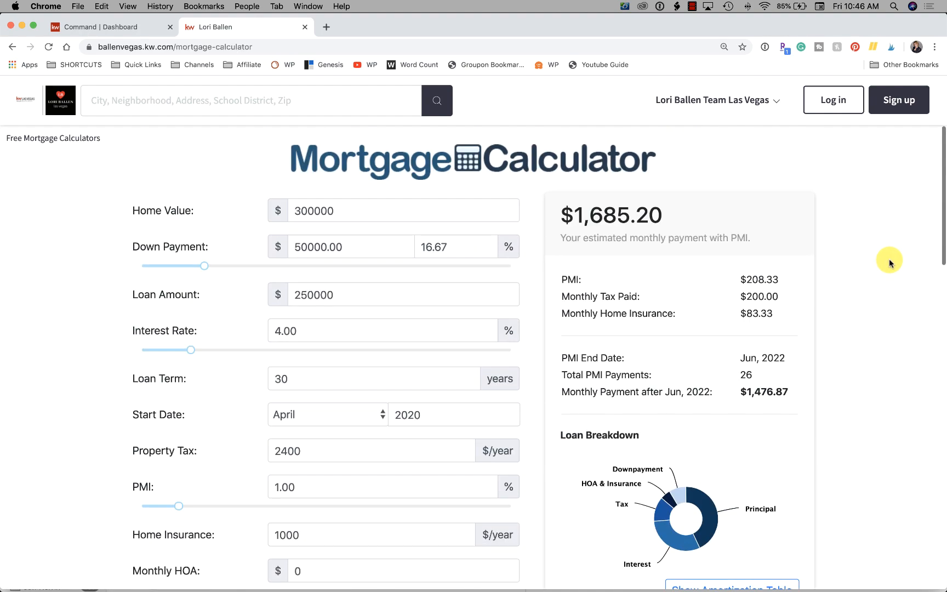
pyautogui.scroll(-1, 888, 261)
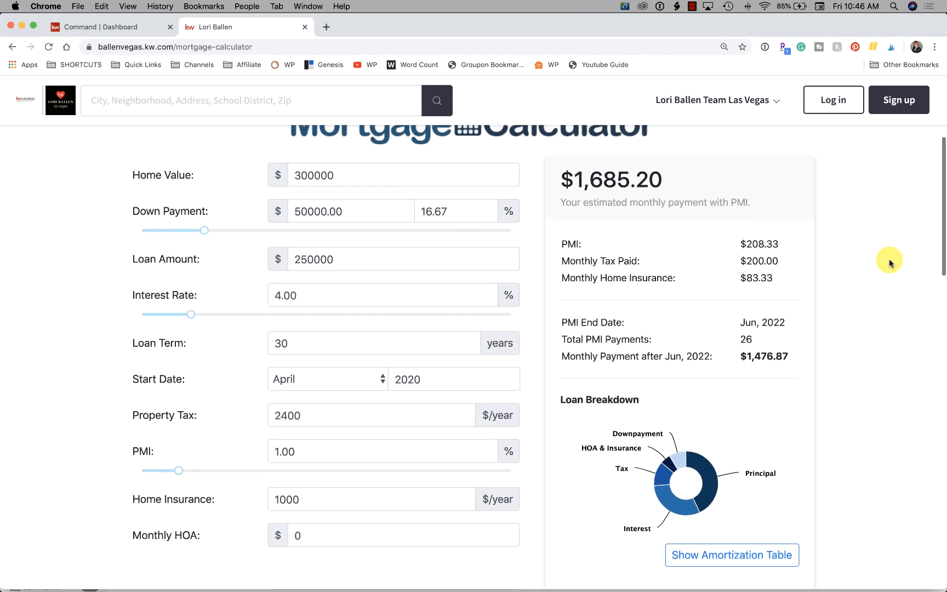
pyautogui.scroll(1, 882, 257)
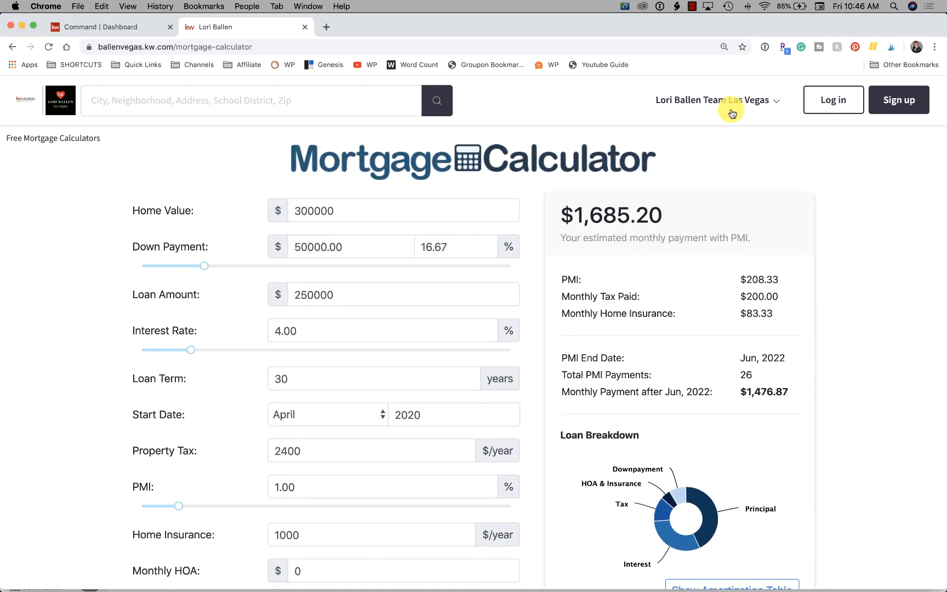
# Open the website's Real Estate Blog page, browse the embedded posts, and show the site's page list again.
pyautogui.click(764, 105)
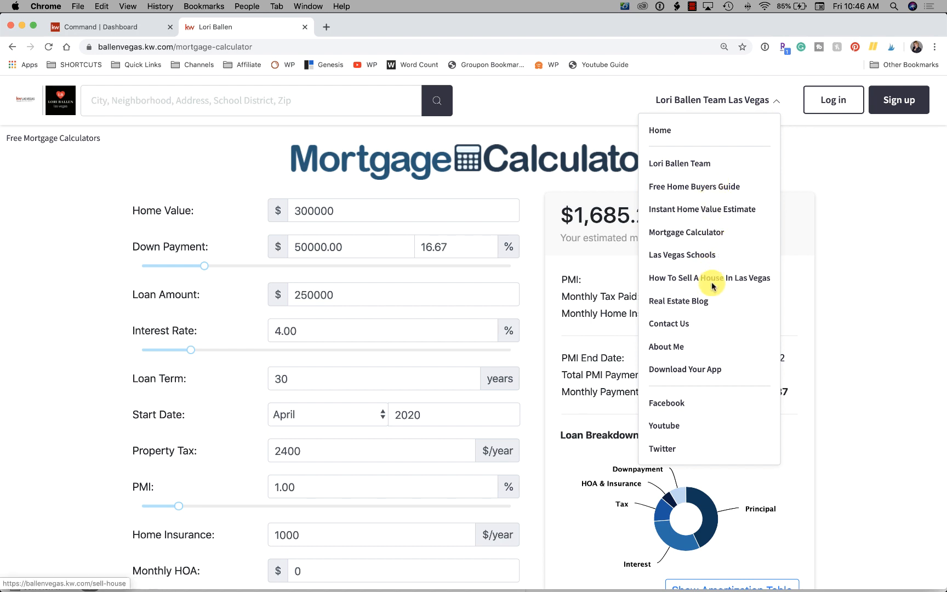
pyautogui.click(696, 305)
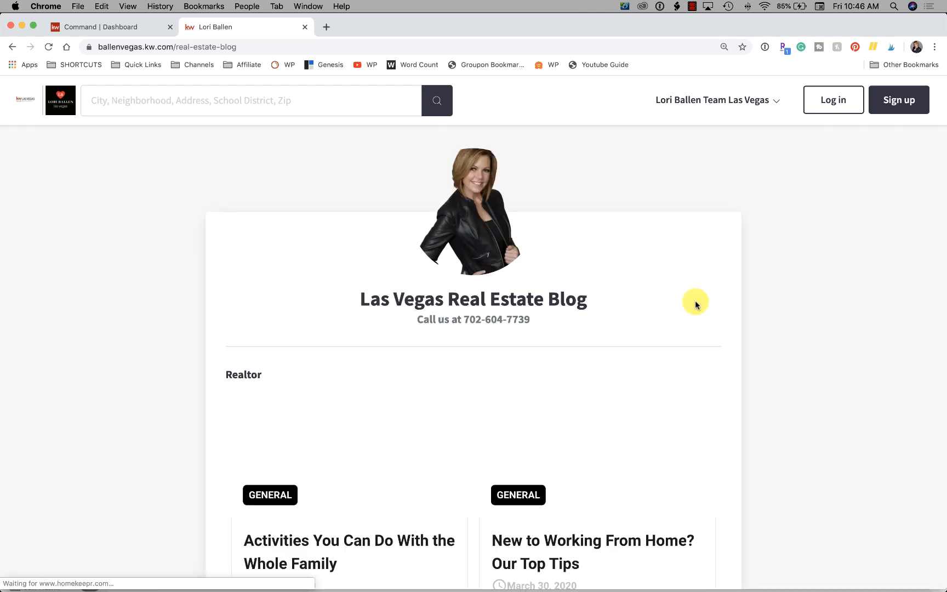
pyautogui.scroll(-5, 694, 302)
pyautogui.scroll(-4, 434, 441)
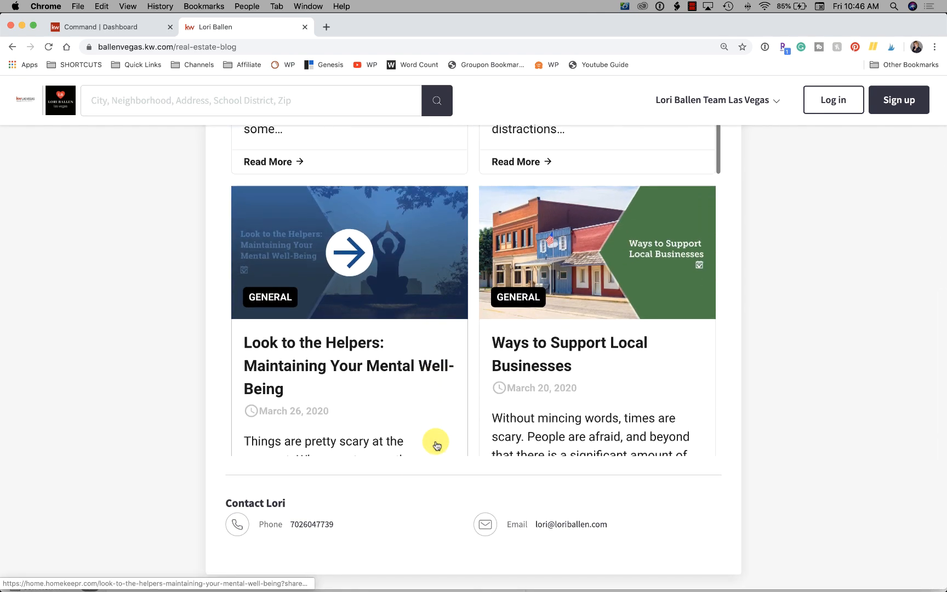
pyautogui.scroll(-12, 437, 445)
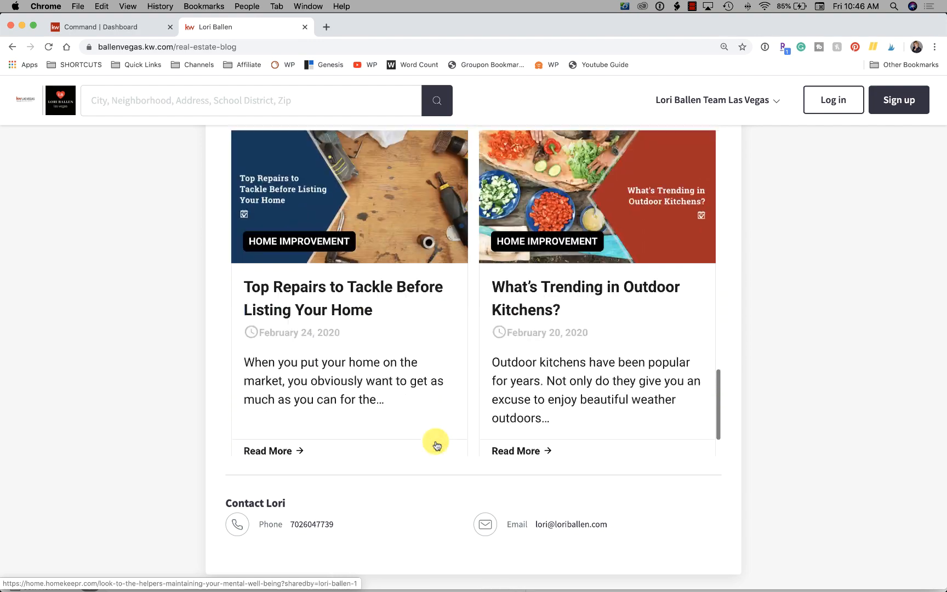
pyautogui.scroll(6, 818, 383)
pyautogui.scroll(6, 668, 399)
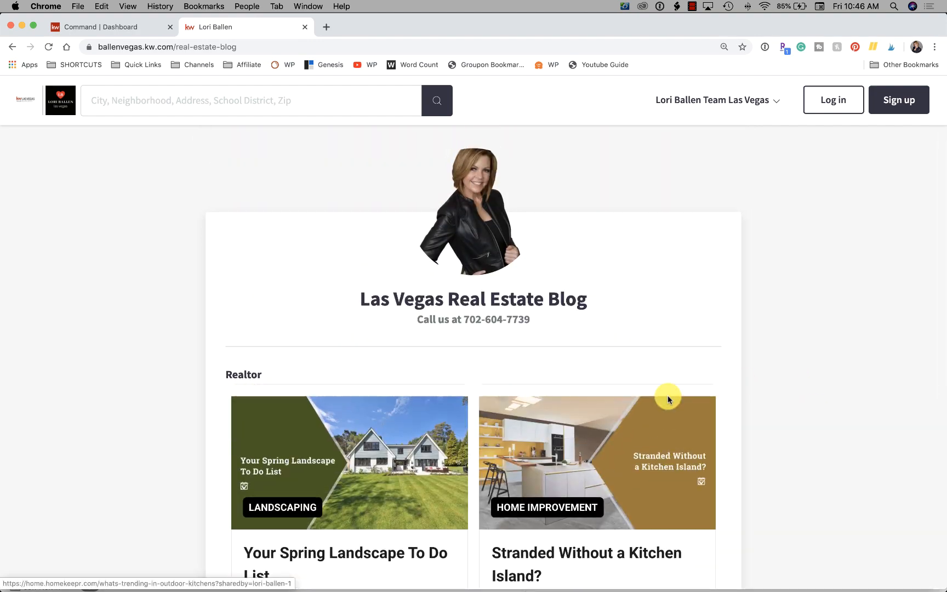
pyautogui.scroll(-3, 766, 328)
pyautogui.scroll(3, 766, 328)
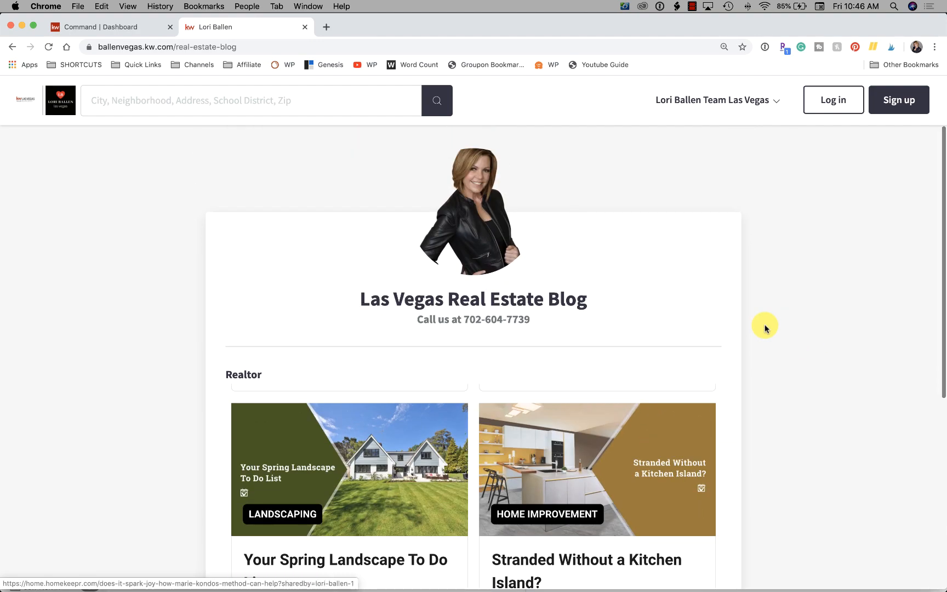
pyautogui.scroll(-3, 765, 327)
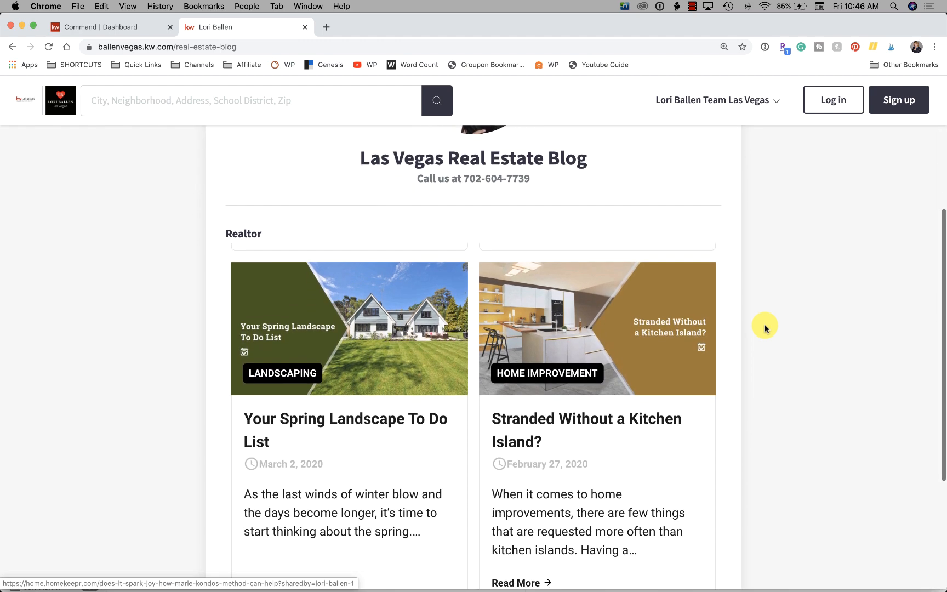
pyautogui.scroll(3, 766, 327)
pyautogui.click(761, 100)
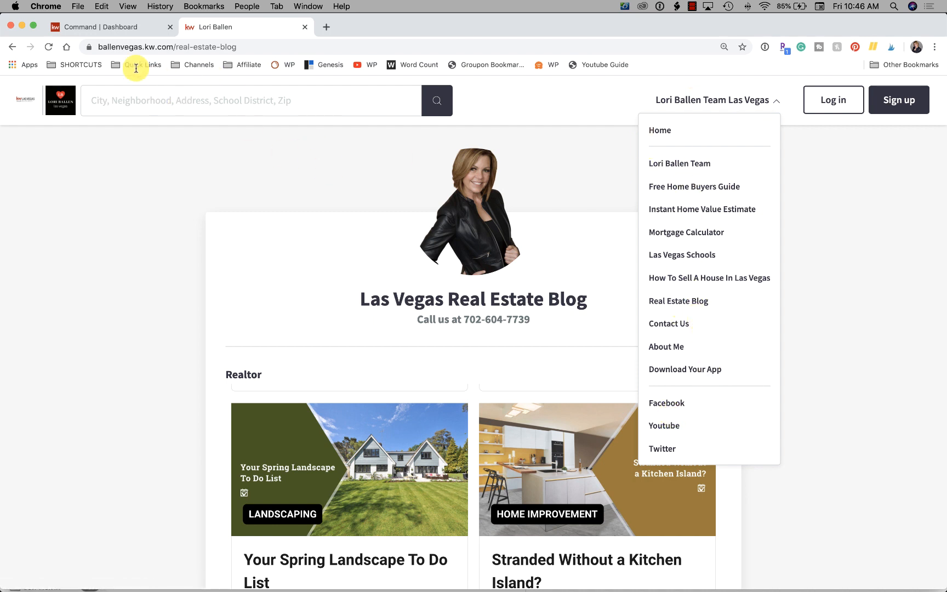
# Switch to KW Command and view the list of Agent Site Pages in the Consumer section.
pyautogui.click(130, 33)
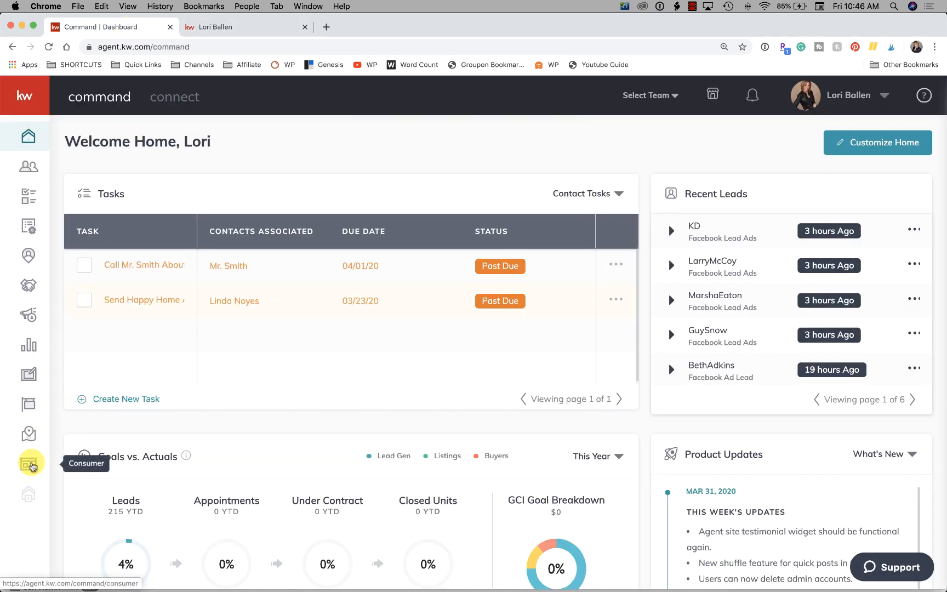
pyautogui.click(31, 465)
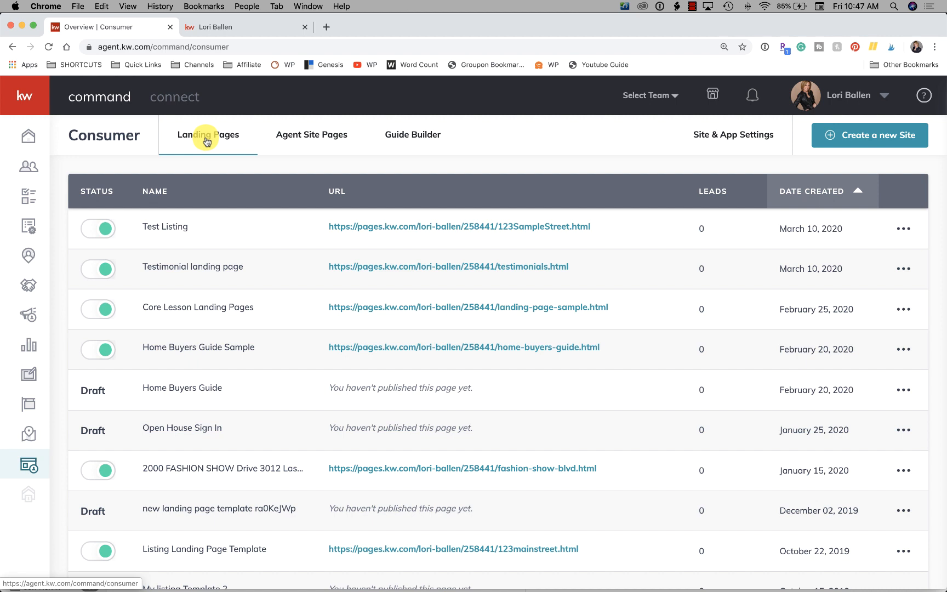
pyautogui.click(316, 137)
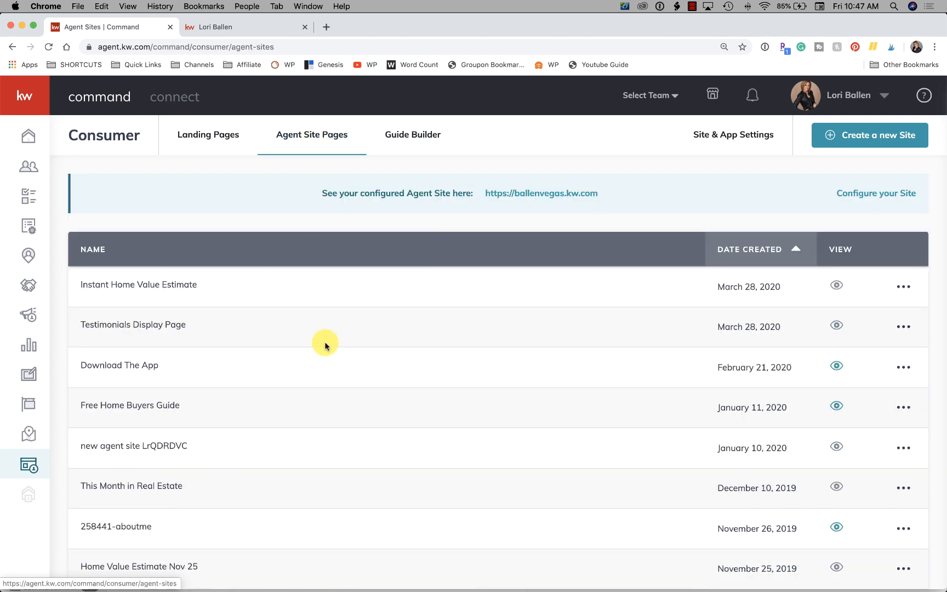
pyautogui.scroll(-5, 325, 346)
pyautogui.scroll(5, 325, 345)
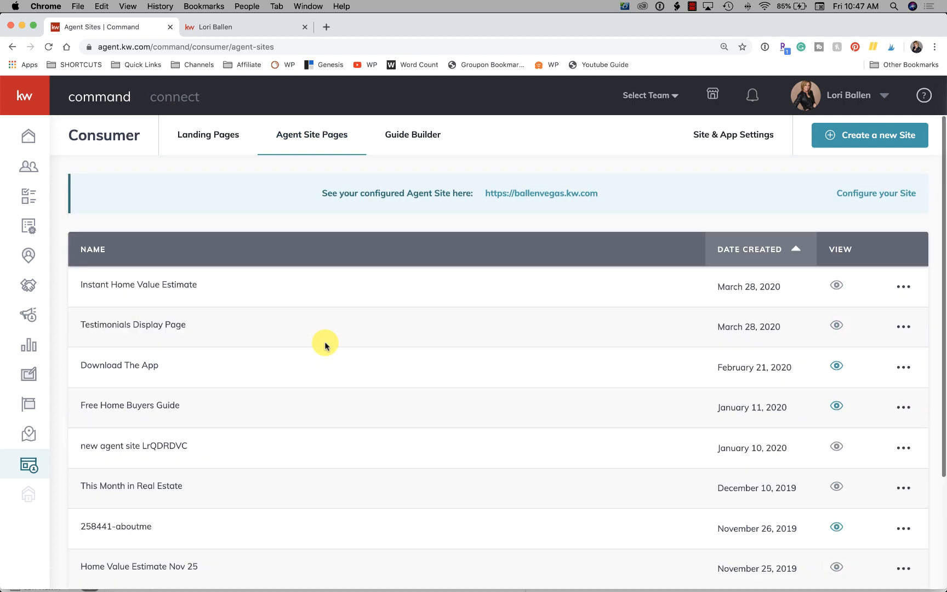
pyautogui.scroll(-5, 325, 345)
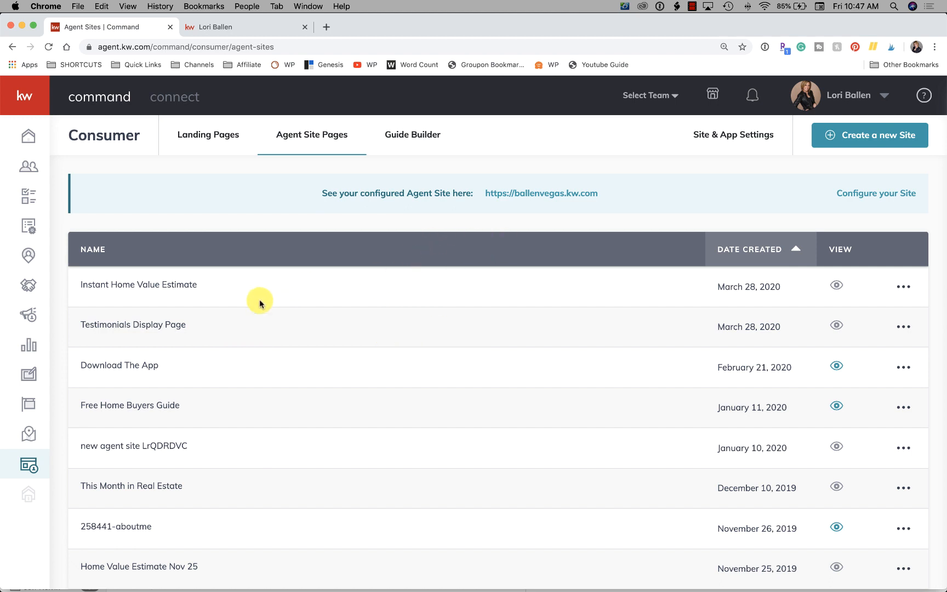
# Open Designs in Command, filter the design templates to Agent site, and look through them.
pyautogui.click(33, 378)
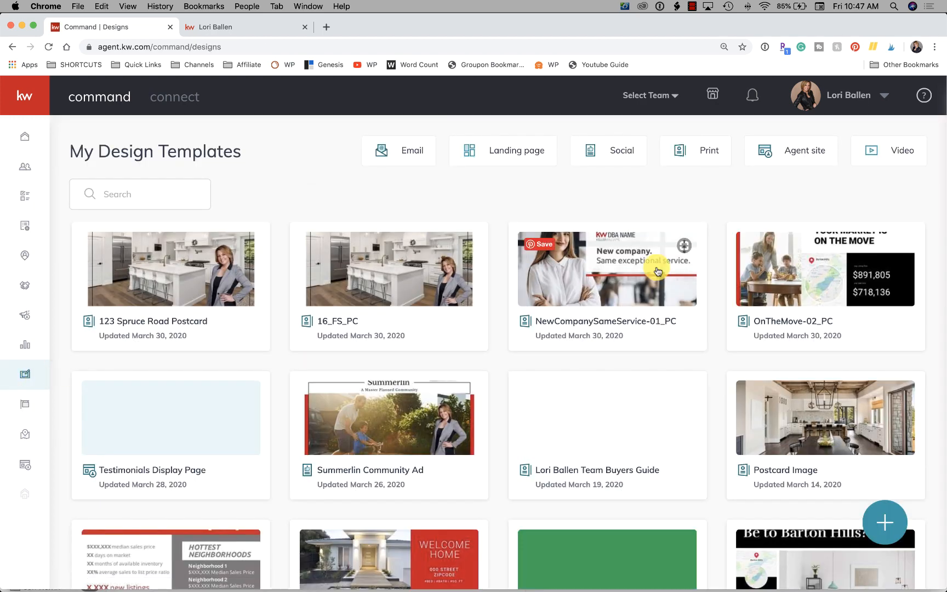
pyautogui.click(798, 158)
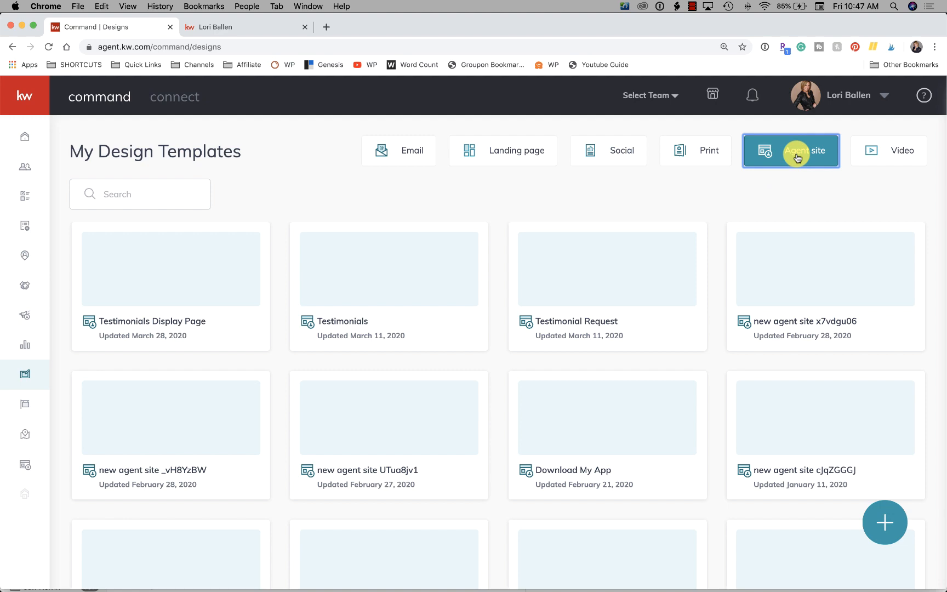
pyautogui.scroll(-3, 596, 240)
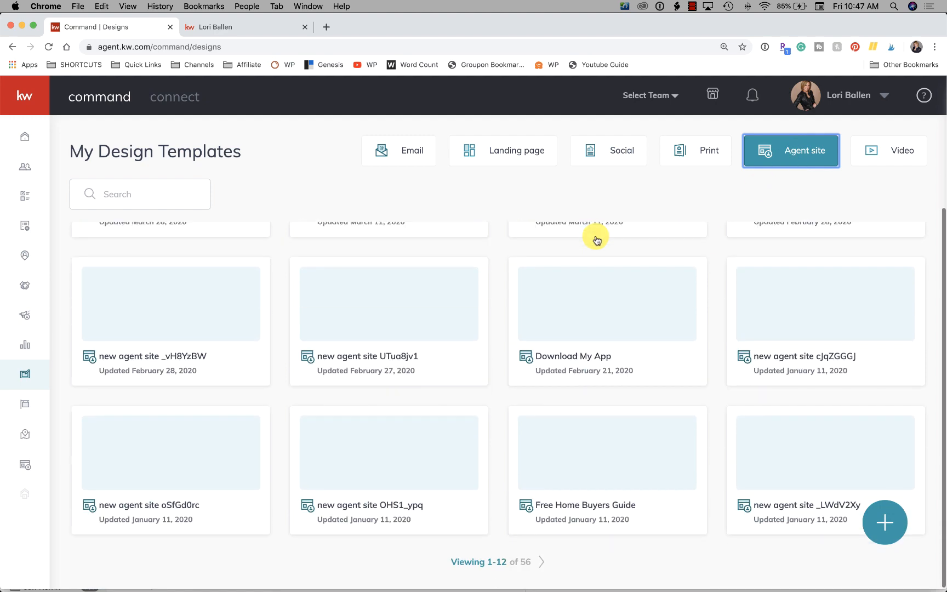
pyautogui.scroll(3, 596, 240)
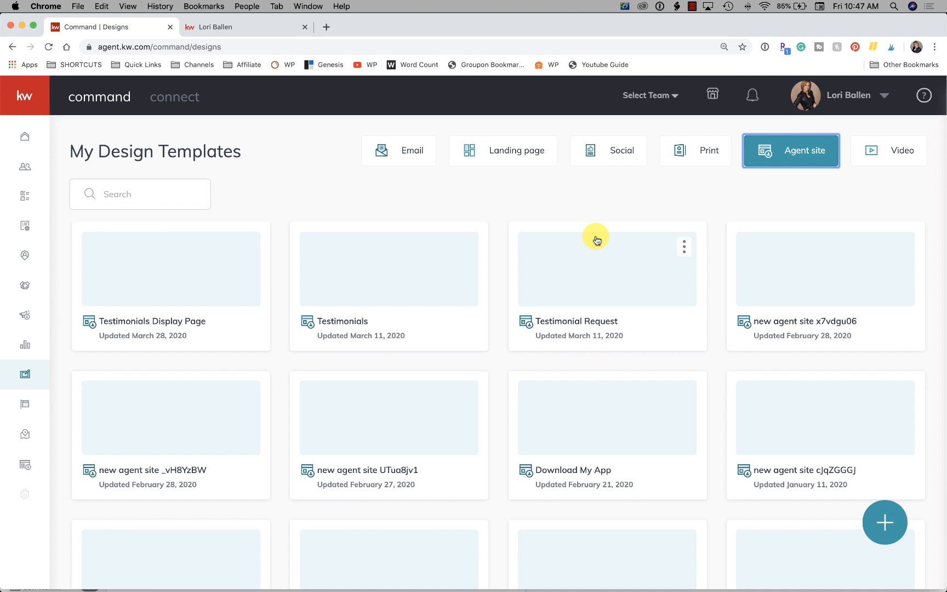
# Compare the website's page menu with the Agent site design templates in Command, looking down the template list.
pyautogui.click(242, 27)
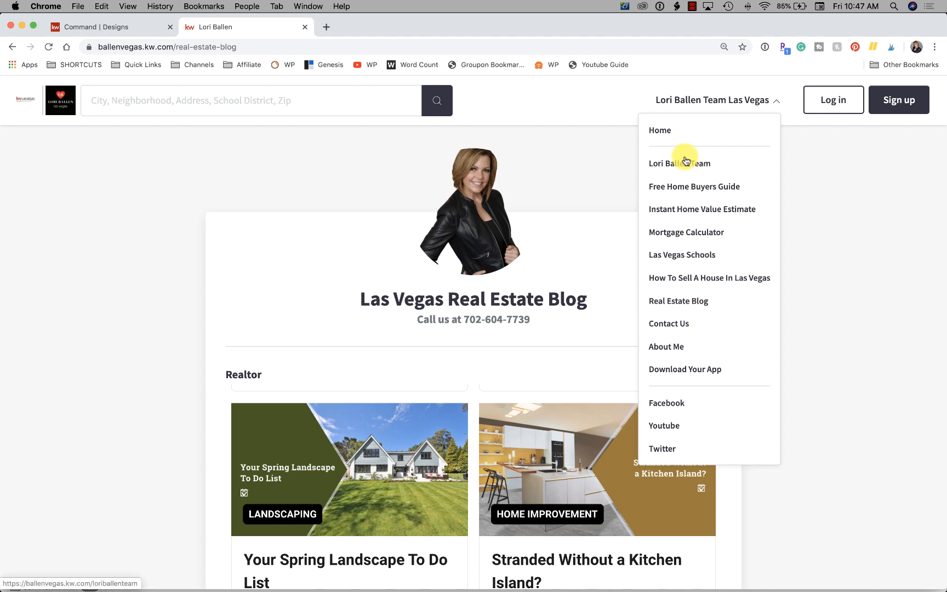
pyautogui.click(116, 27)
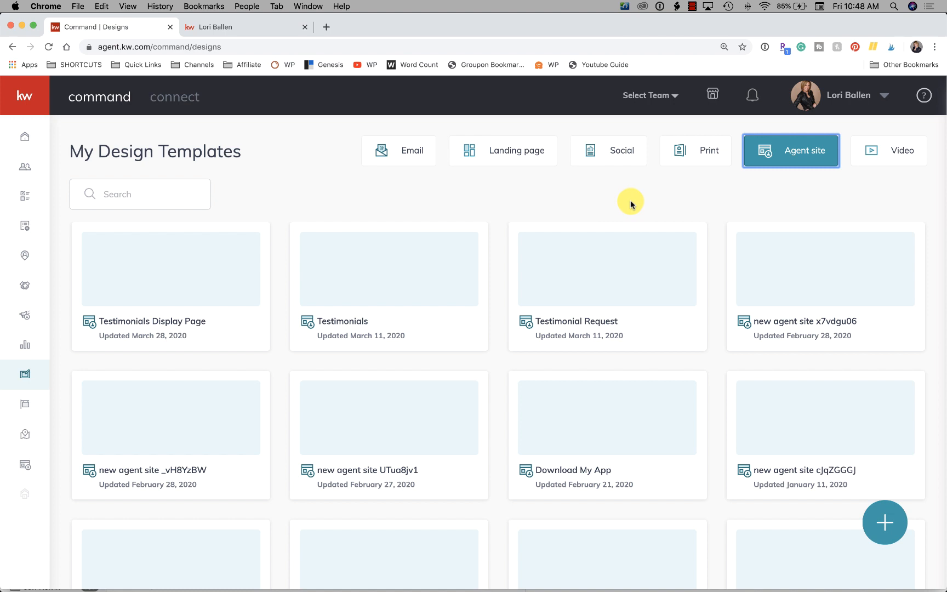
pyautogui.scroll(-3, 629, 206)
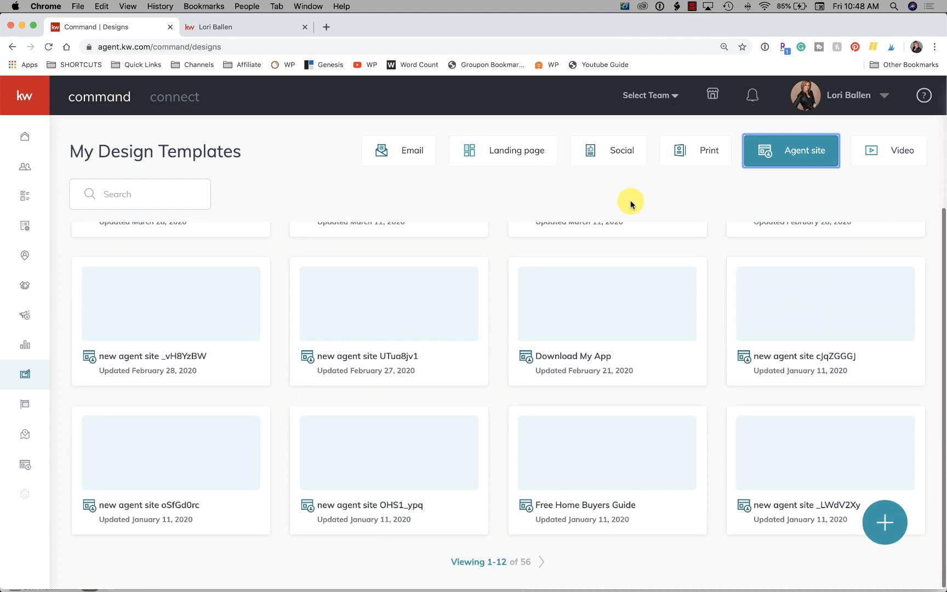
pyautogui.moveTo(897, 334)
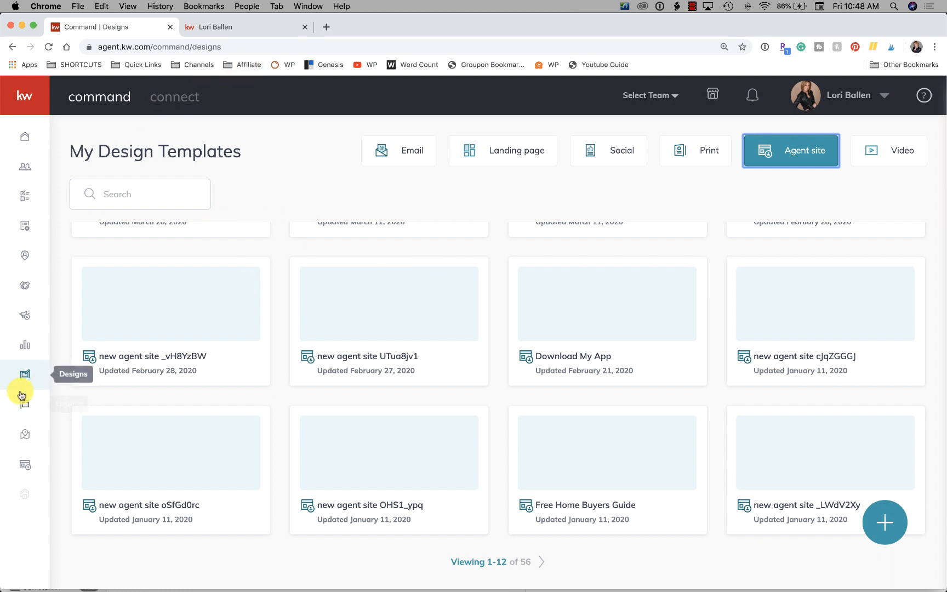
# Open the Site Pages settings under Site & App Settings in the Consumer section and review the navigation page list.
pyautogui.click(27, 469)
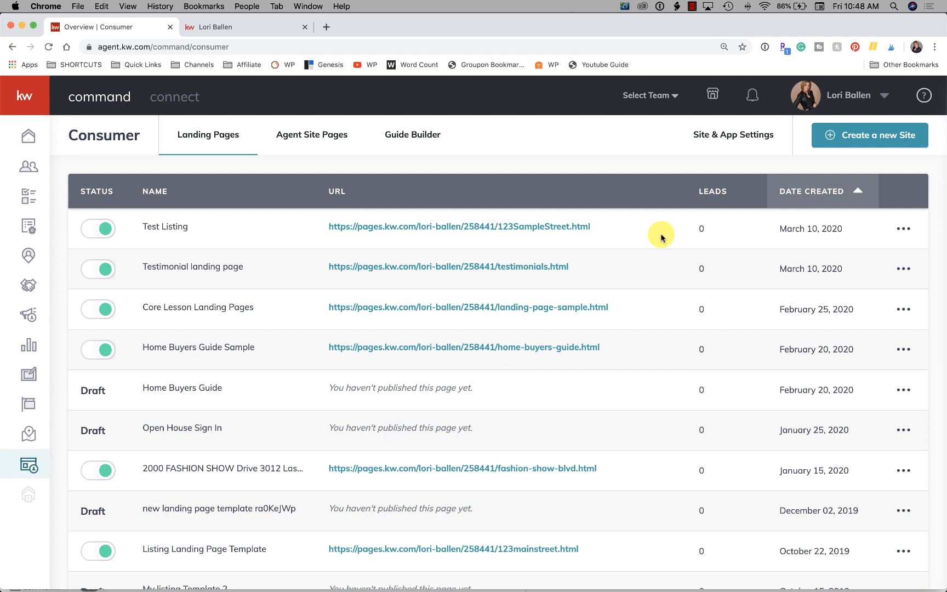
pyautogui.click(747, 144)
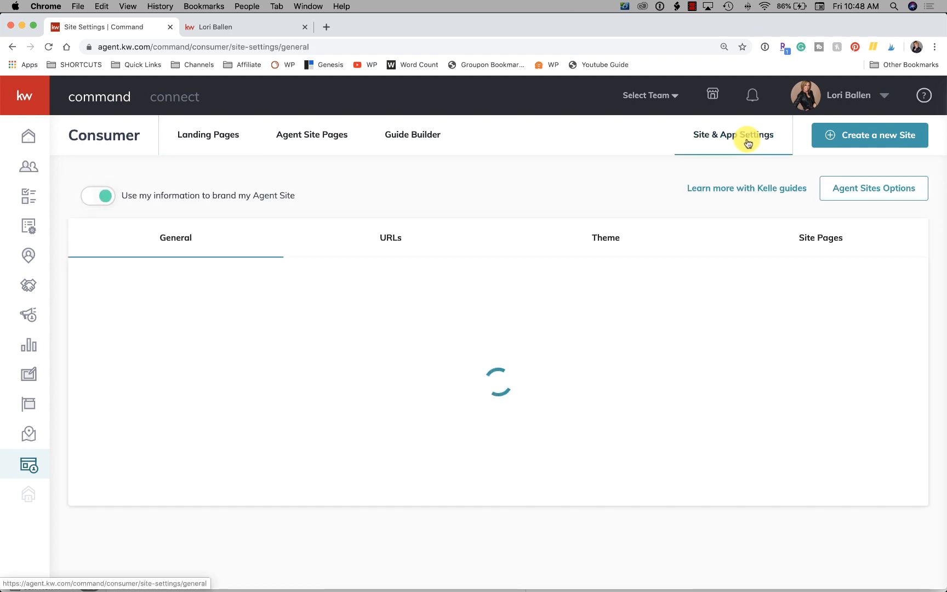
pyautogui.click(824, 242)
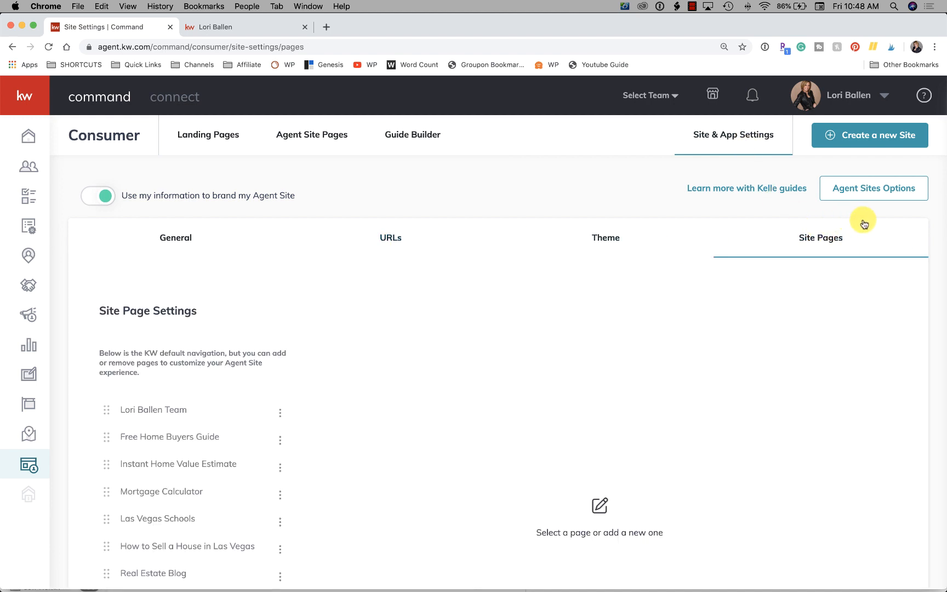
pyautogui.scroll(-5, 274, 384)
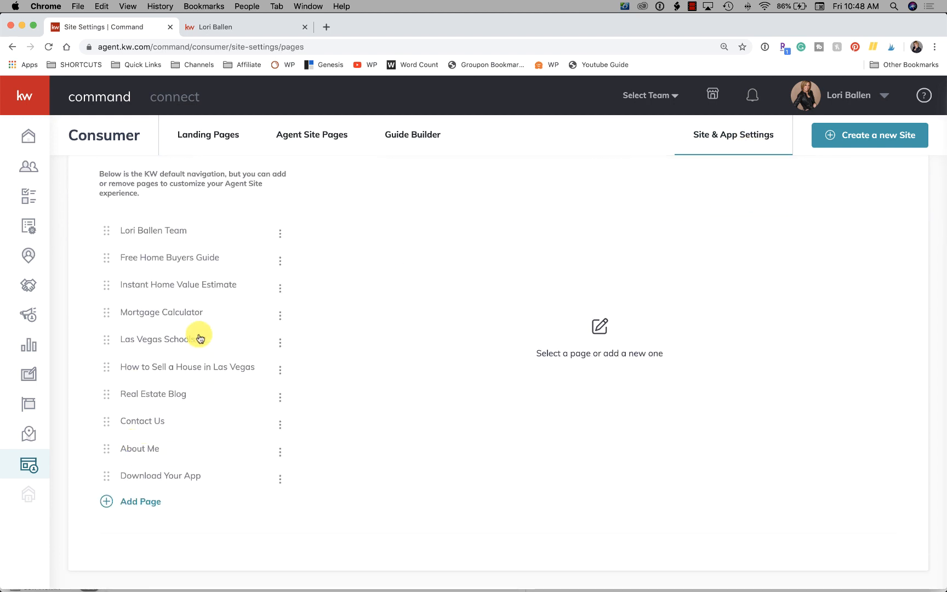
pyautogui.scroll(3, 207, 286)
pyautogui.scroll(-2, 207, 283)
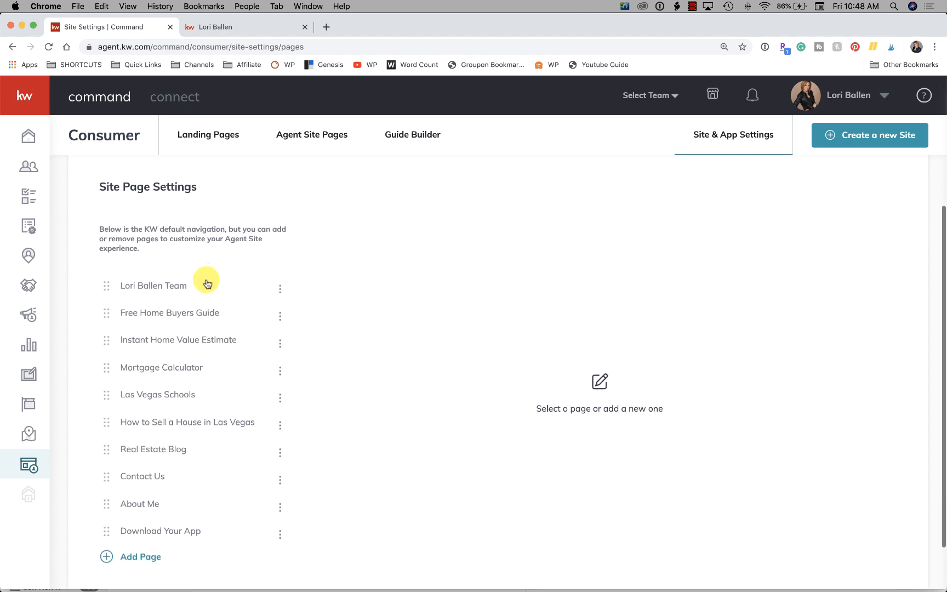
# Start adding a site page, look through the existing pages offered for selection, and close the page selection without choosing one.
pyautogui.click(153, 508)
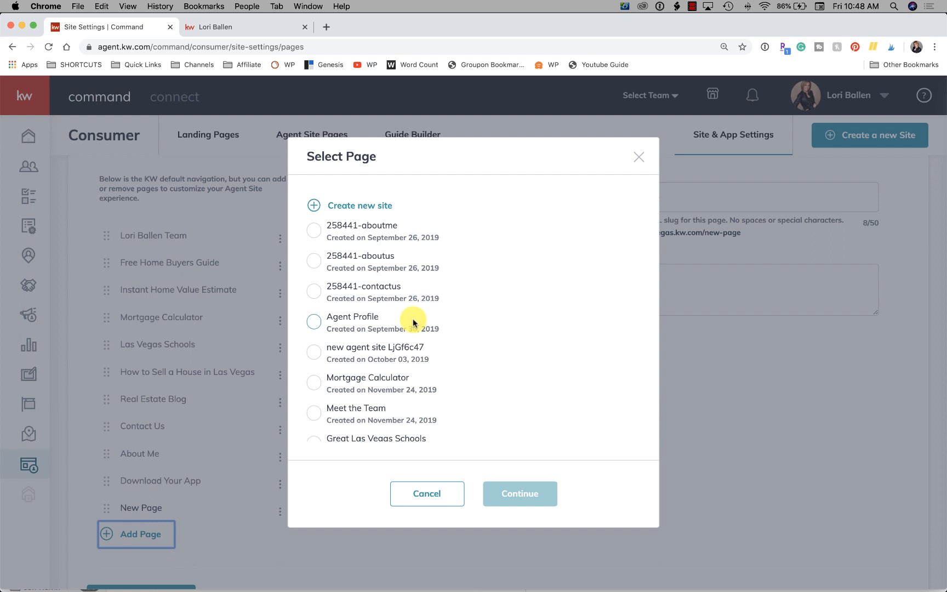
pyautogui.scroll(-3, 414, 323)
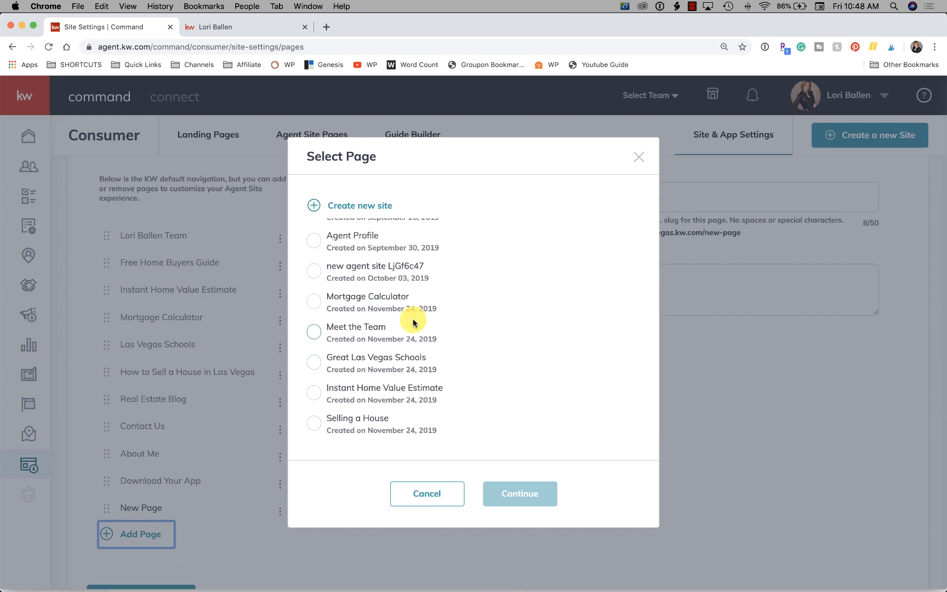
pyautogui.scroll(2, 413, 323)
pyautogui.scroll(-2, 413, 323)
pyautogui.scroll(2, 413, 323)
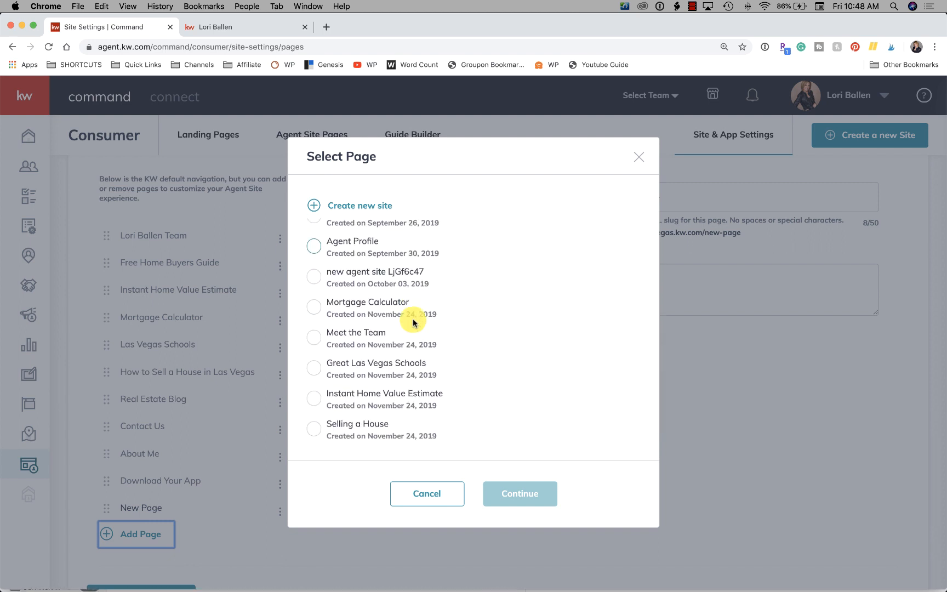
pyautogui.scroll(1, 413, 323)
pyautogui.scroll(-4, 414, 322)
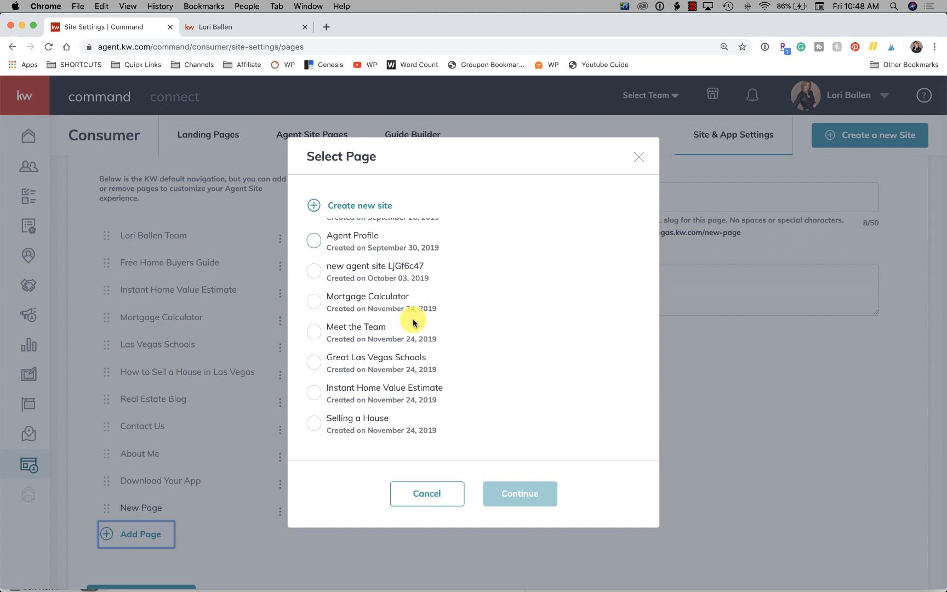
pyautogui.scroll(4, 414, 321)
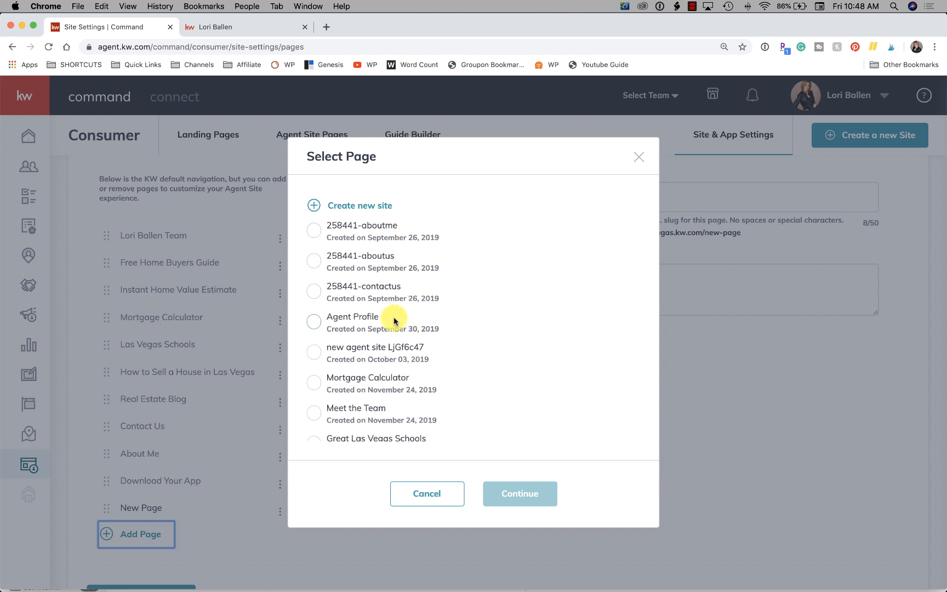
pyautogui.scroll(-4, 393, 412)
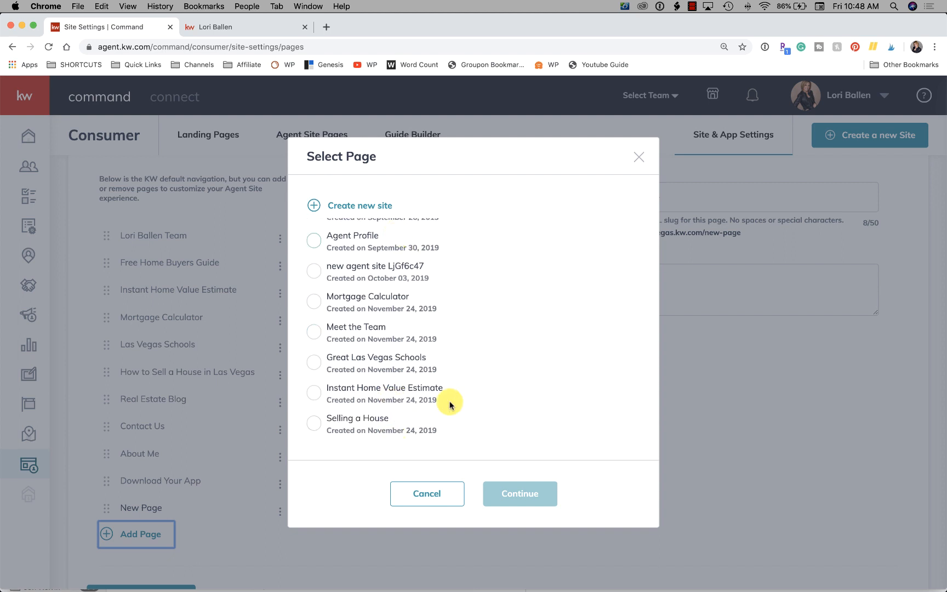
pyautogui.scroll(4, 416, 285)
pyautogui.scroll(-4, 415, 274)
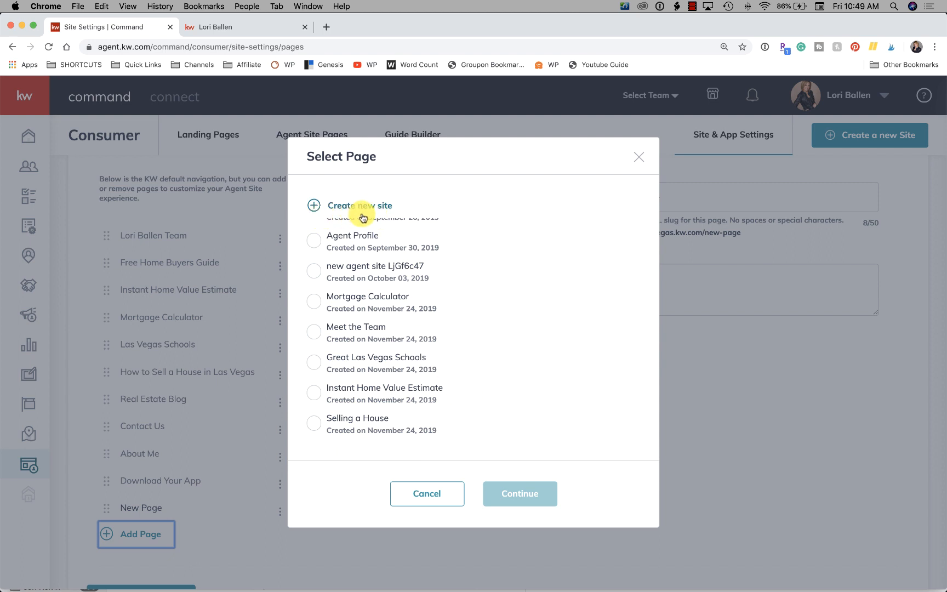
pyautogui.scroll(3, 402, 306)
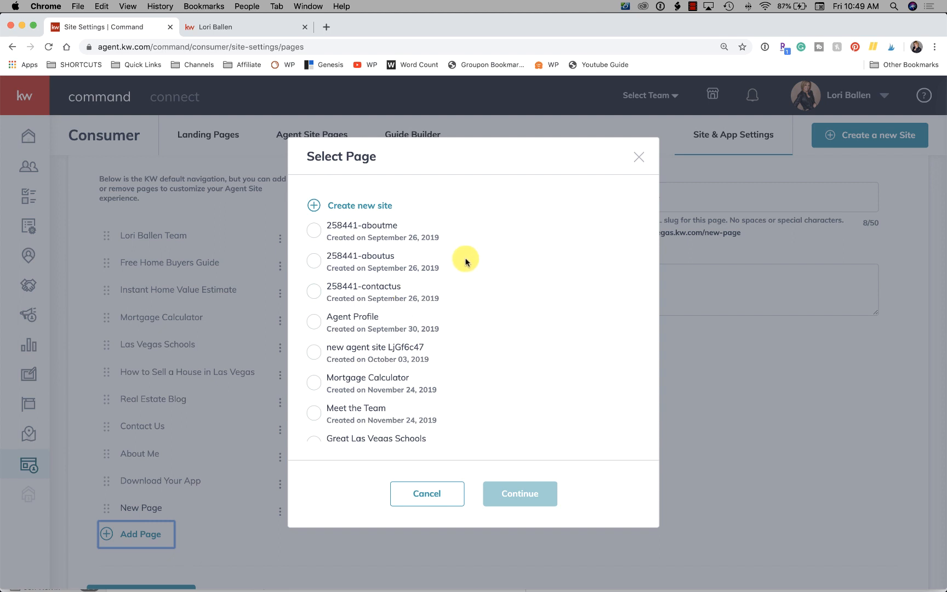
pyautogui.scroll(-2, 518, 289)
pyautogui.scroll(-1, 518, 290)
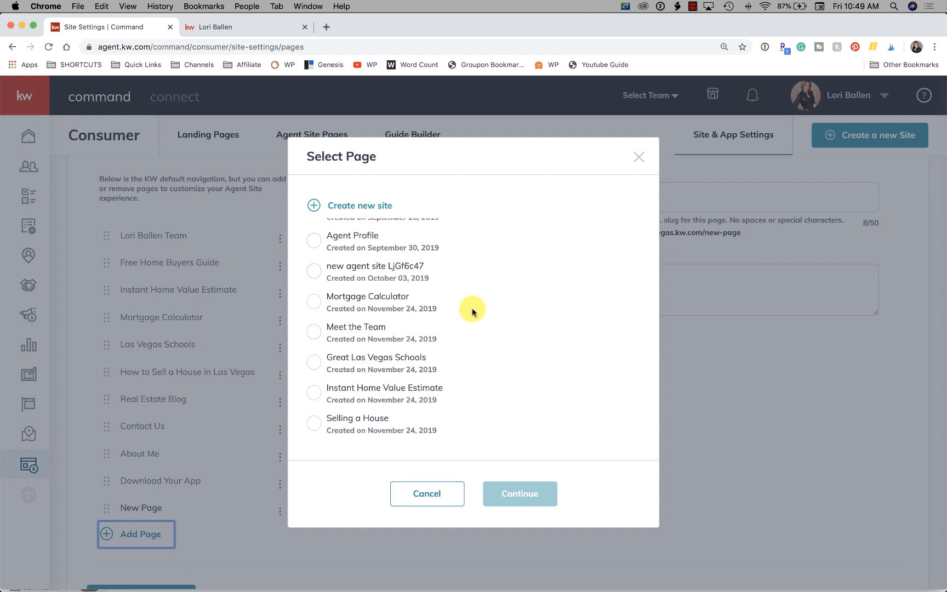
pyautogui.scroll(3, 472, 310)
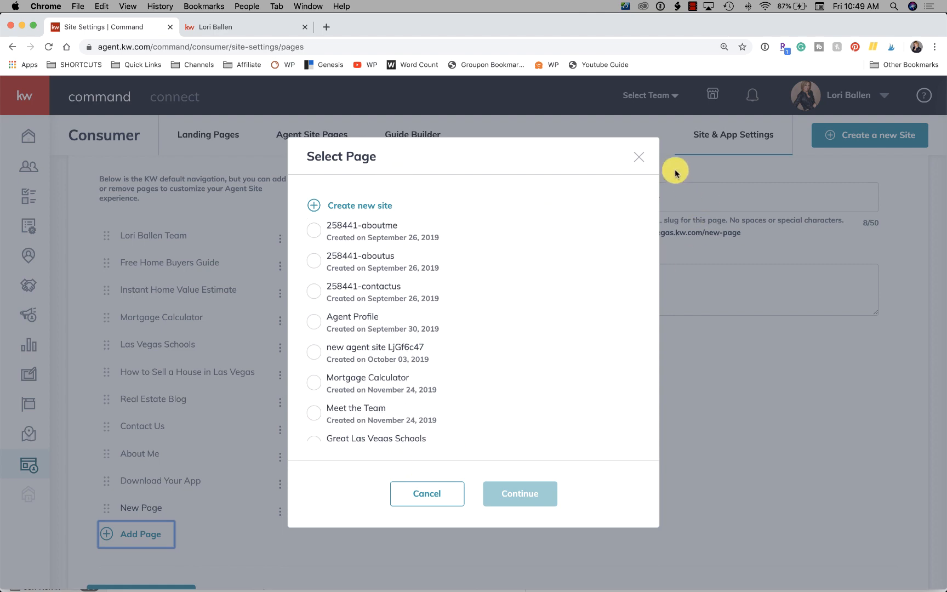
pyautogui.click(639, 157)
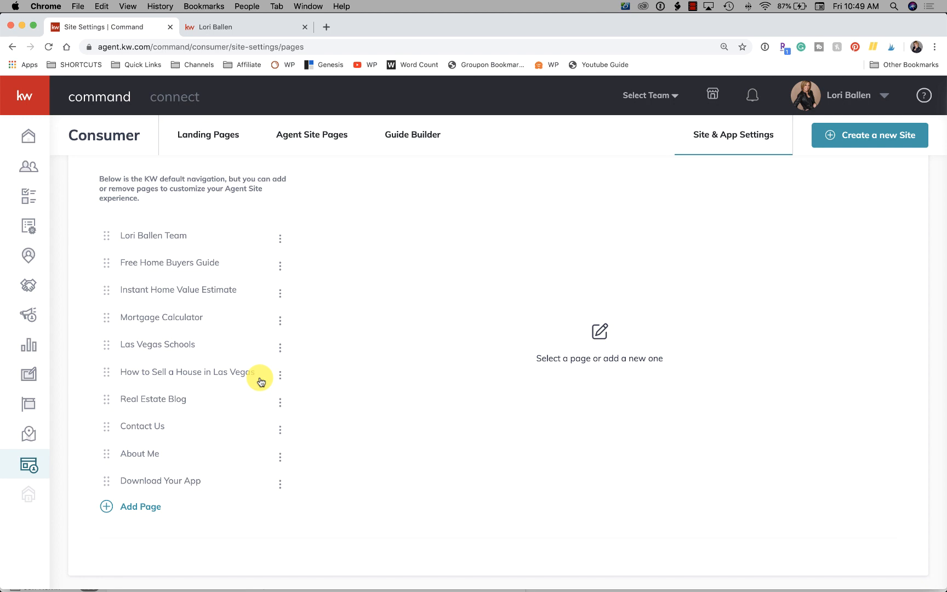
# From Agent Site Pages, start configuring the site and submit the new KW Agent Sites option as the provider.
pyautogui.scroll(-1, 261, 381)
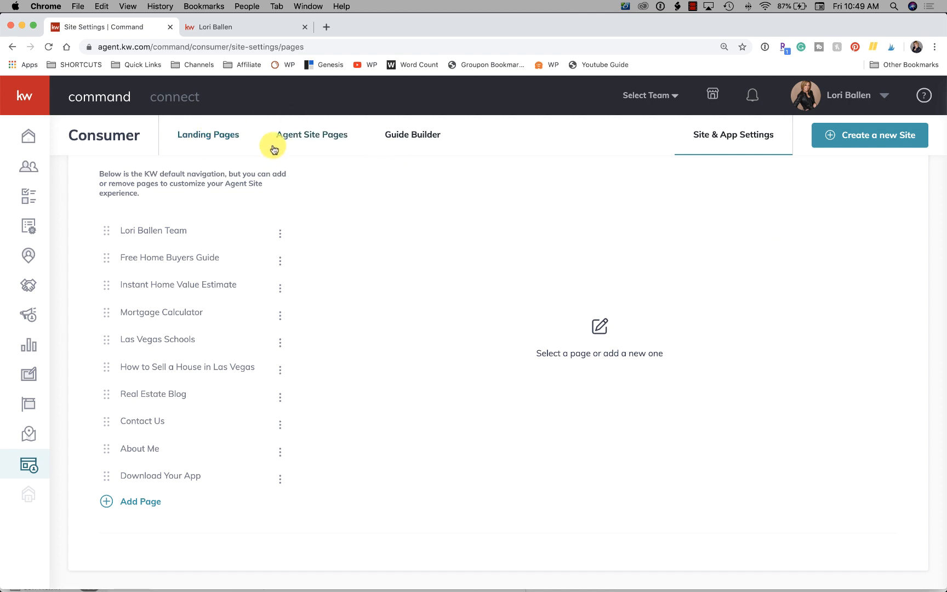
pyautogui.click(316, 140)
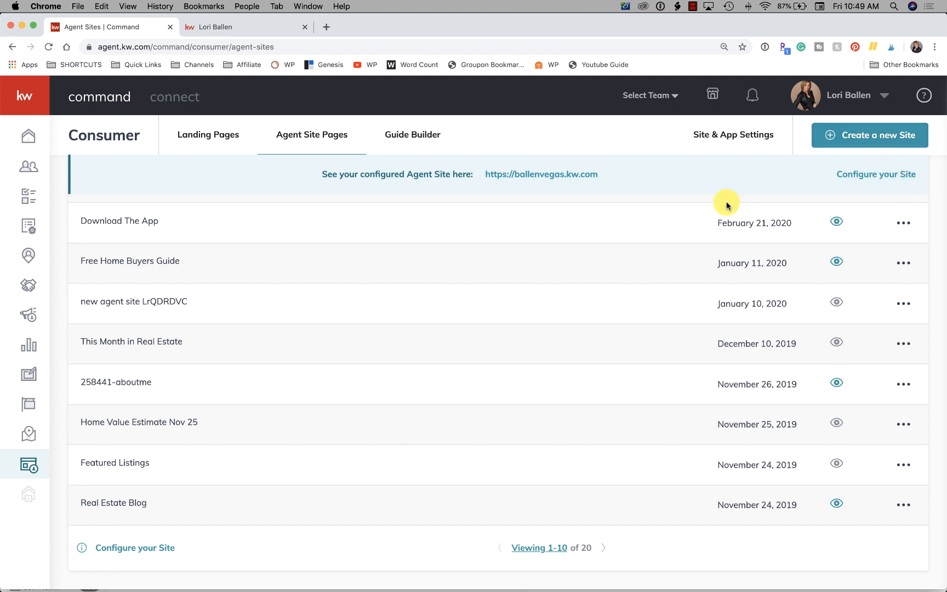
pyautogui.click(879, 175)
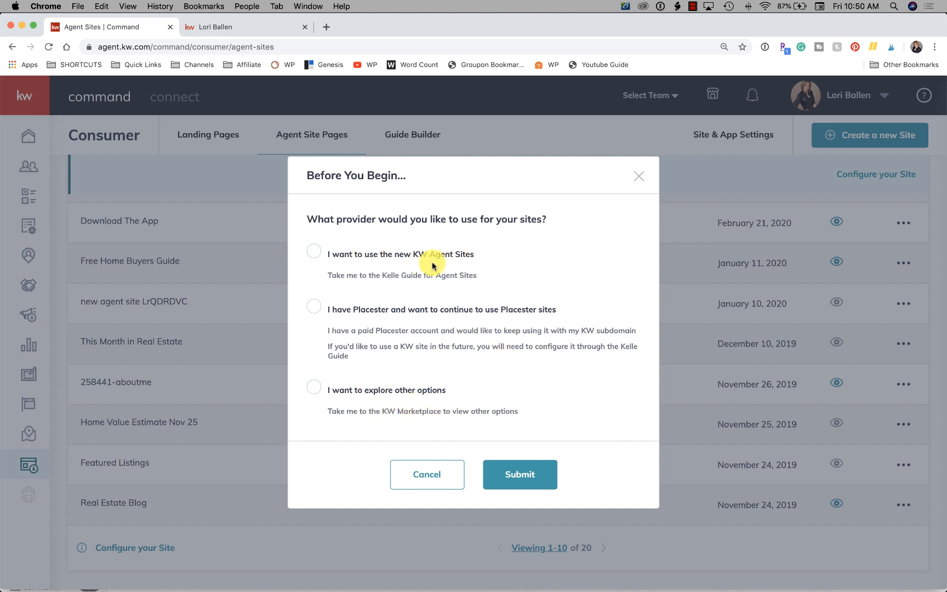
pyautogui.click(315, 253)
pyautogui.click(539, 476)
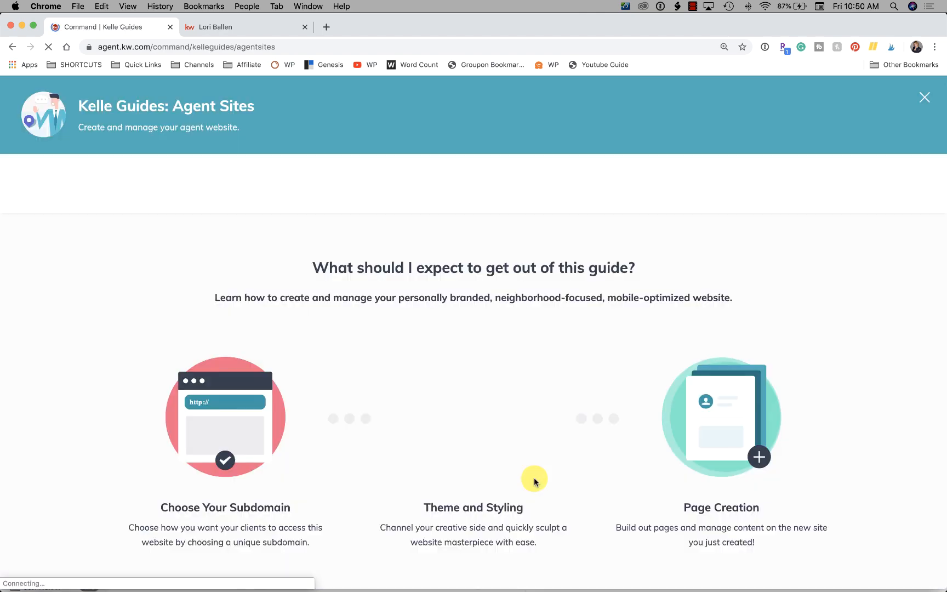
# View the Agent Sites Kelle Guide's introduction and highlight the guide's web address.
pyautogui.scroll(-1, 535, 482)
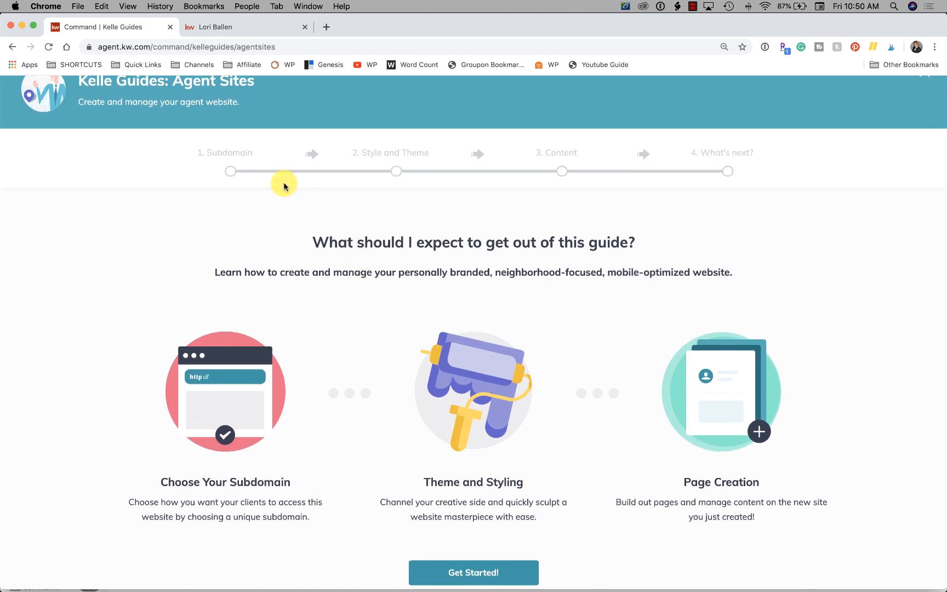
pyautogui.click(279, 47)
pyautogui.moveTo(278, 47); pyautogui.dragTo(87, 41)
pyautogui.click(159, 46)
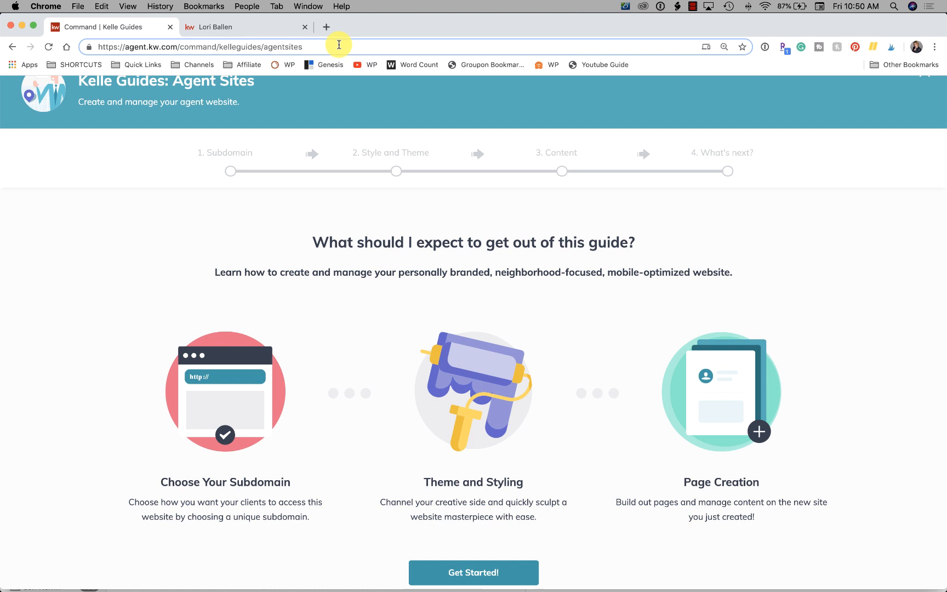
# Get started with the Agent Sites guide and open the Compliance Reminder's approved-logo link in a new browser tab.
pyautogui.scroll(-3, 463, 271)
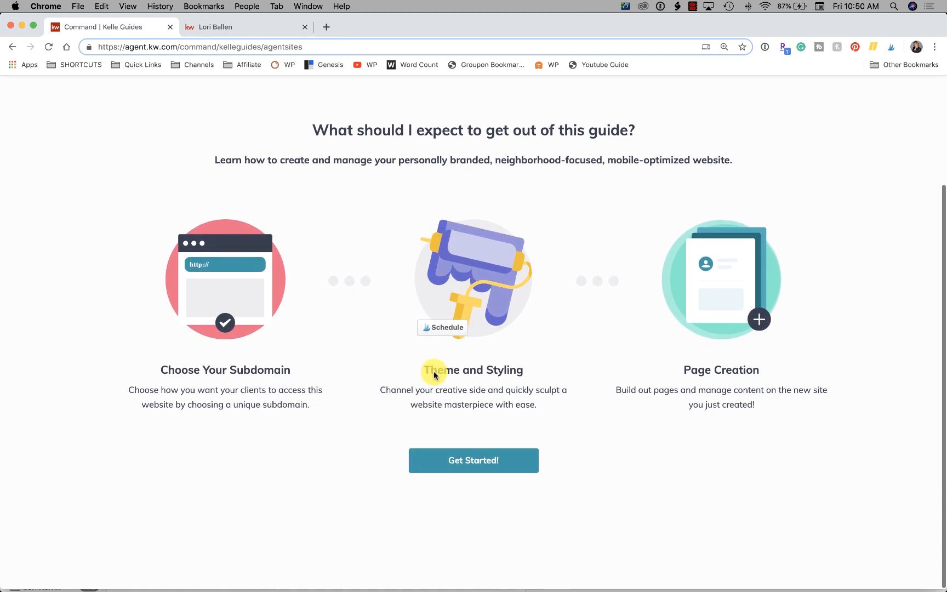
pyautogui.click(491, 472)
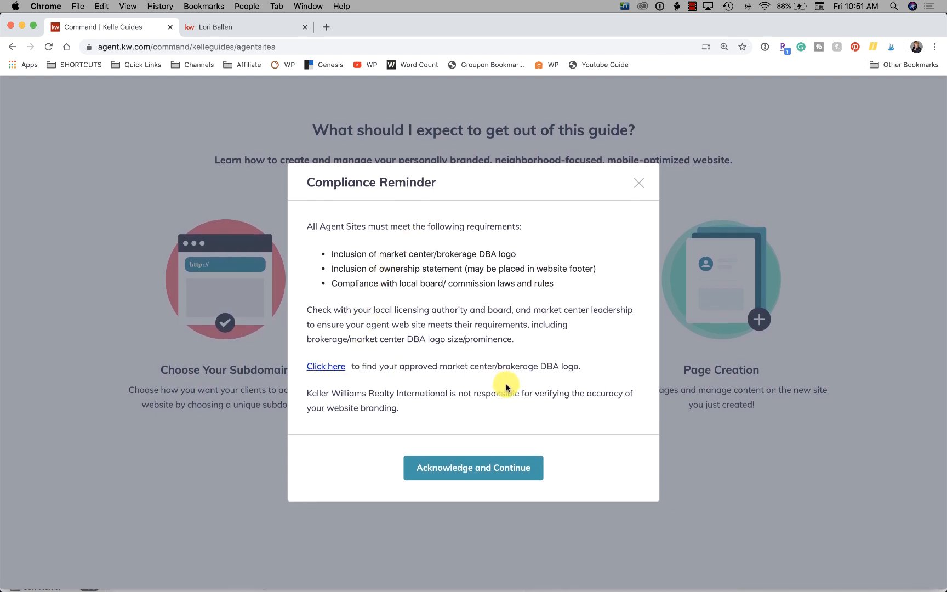
pyautogui.rightClick(336, 371)
pyautogui.click(353, 373)
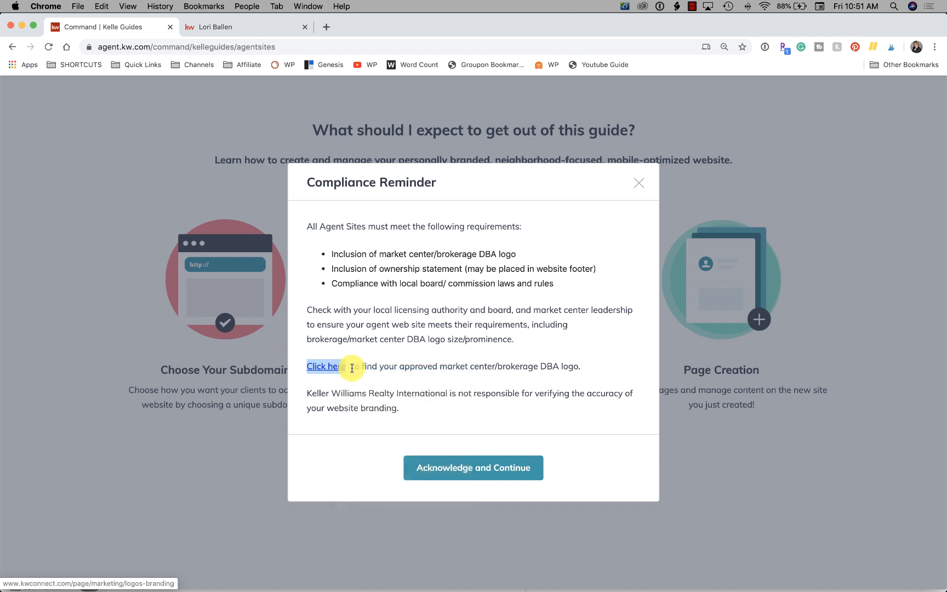
pyautogui.click(228, 27)
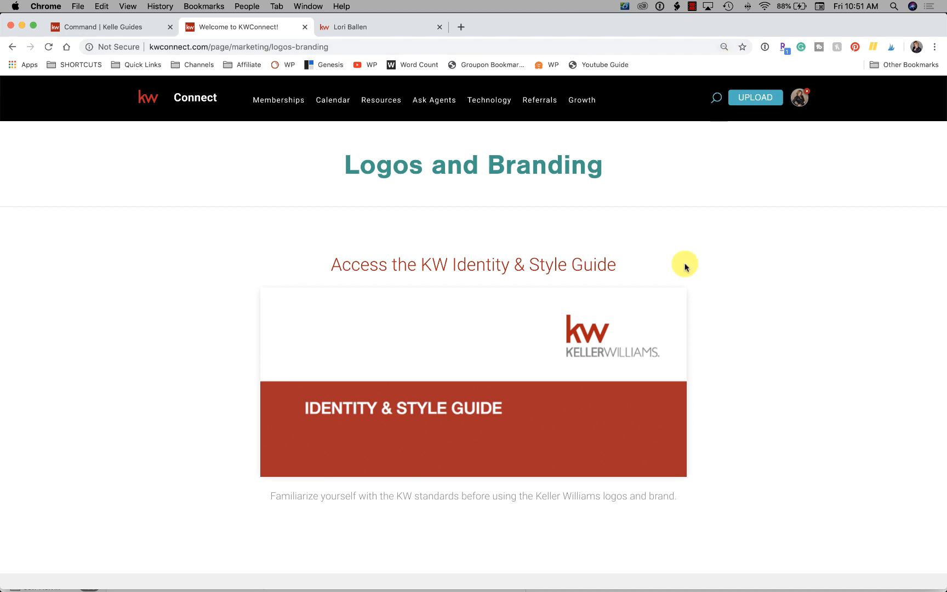
# Look through KW Connect's Logos and Branding page, including the style guide resources, market center logo search, and primary logos.
pyautogui.scroll(-5, 732, 400)
pyautogui.scroll(-3, 734, 403)
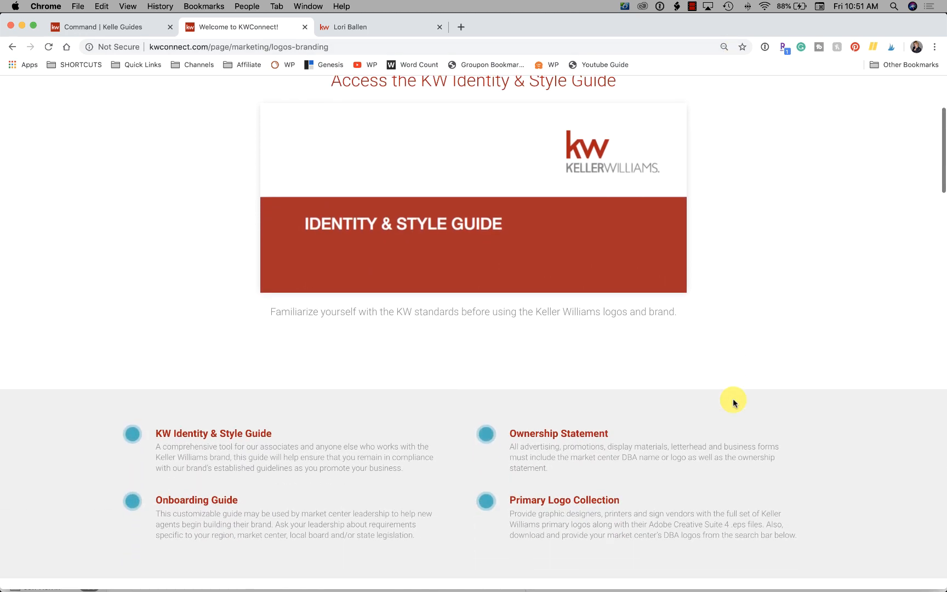
pyautogui.scroll(-6, 734, 402)
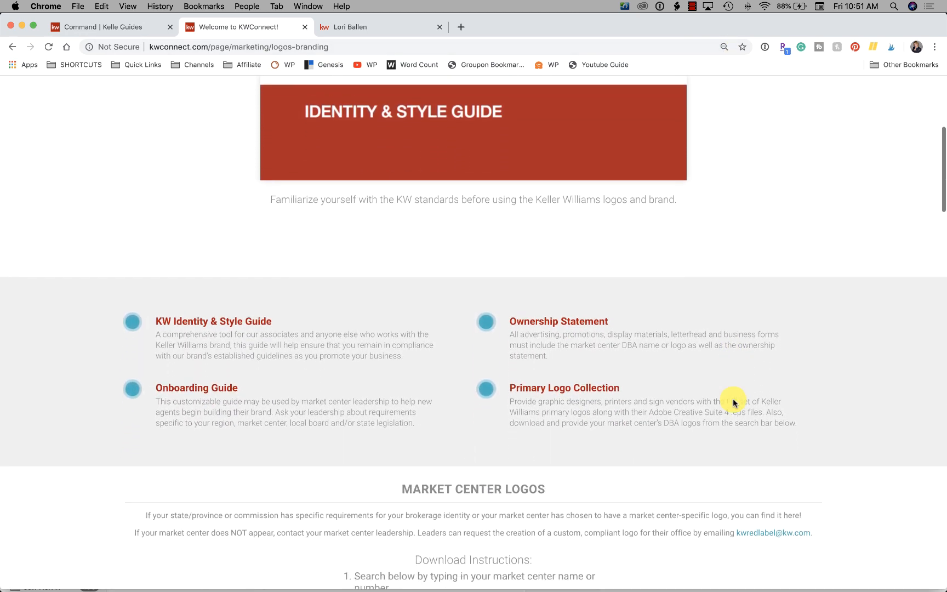
pyautogui.scroll(-1, 733, 403)
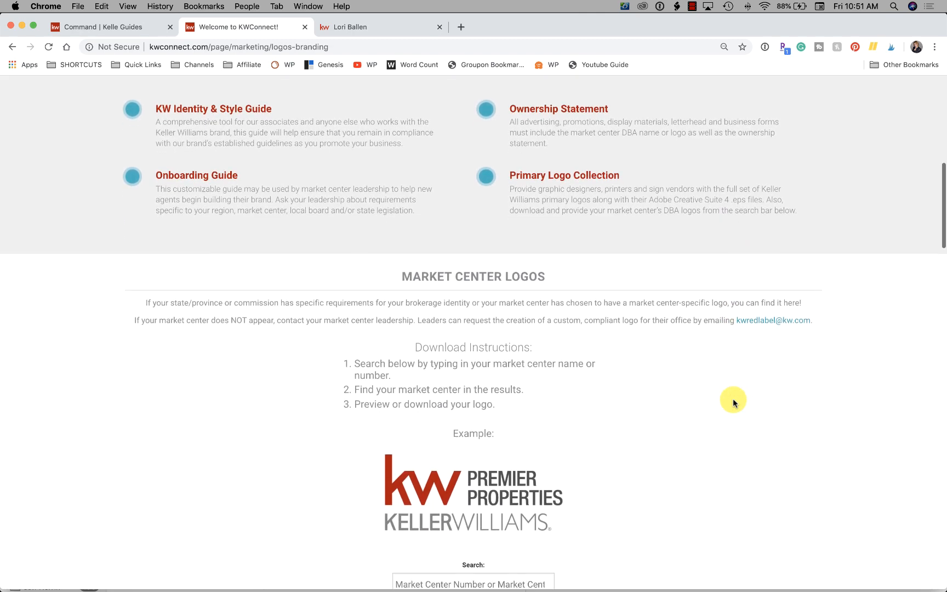
pyautogui.scroll(-8, 733, 403)
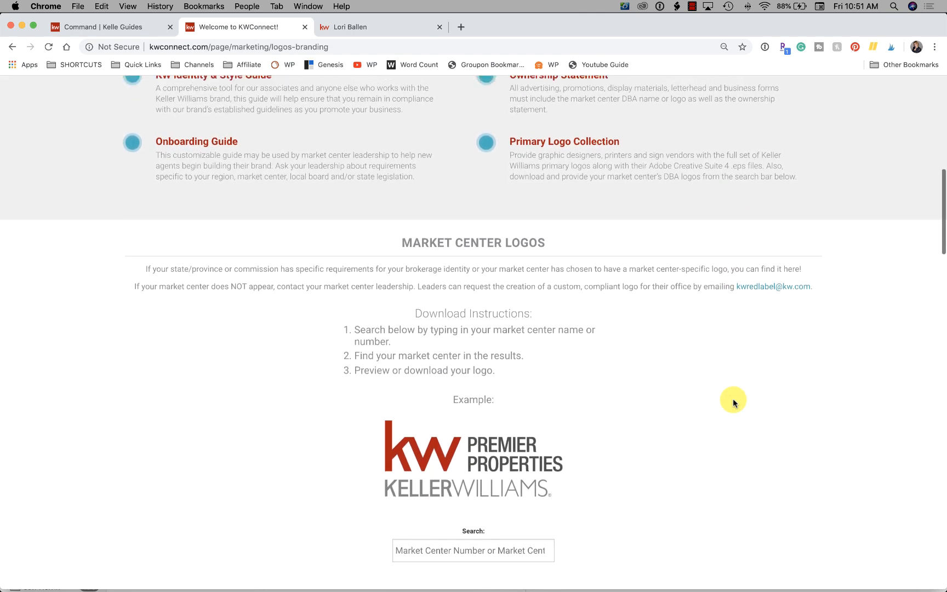
pyautogui.scroll(-3, 734, 403)
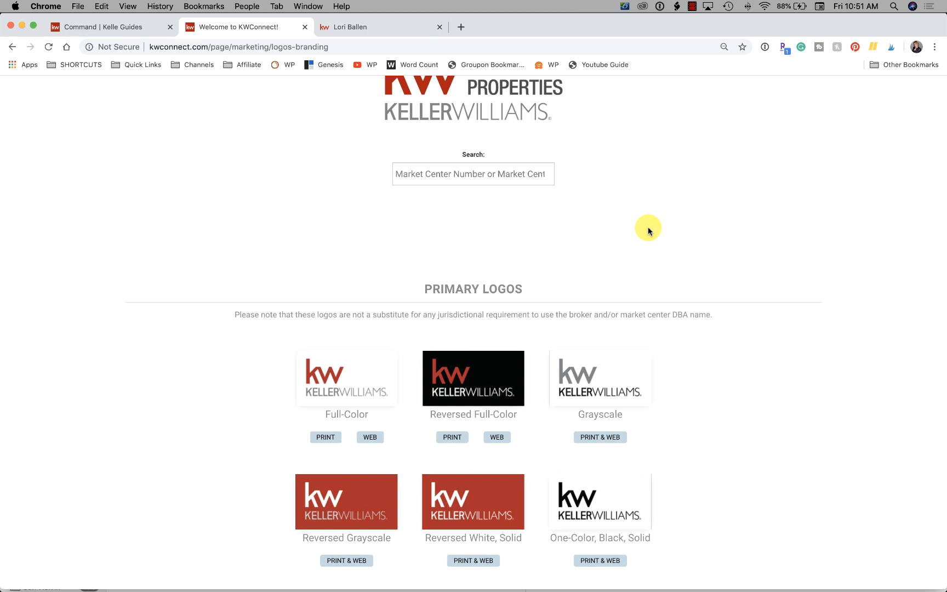
# Search the market center logos for Las Vegas, preview its logo, and return to the Logos and Branding page.
pyautogui.write('Las Veg')
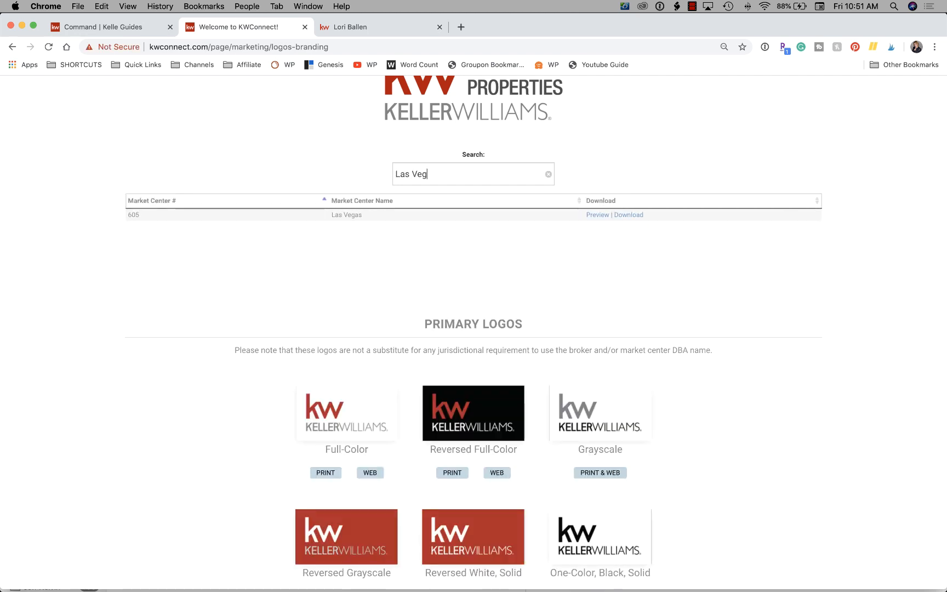
pyautogui.write('as')
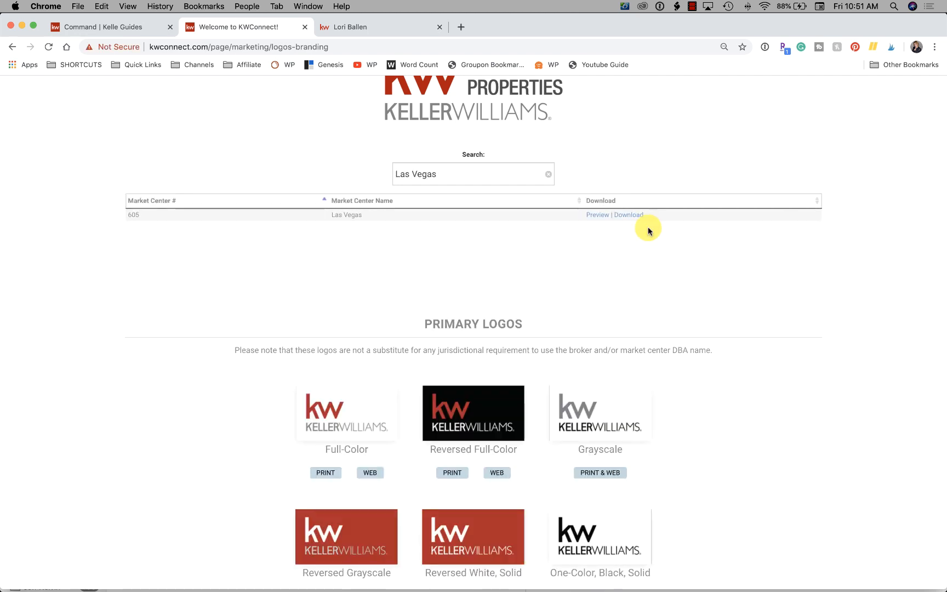
pyautogui.click(601, 219)
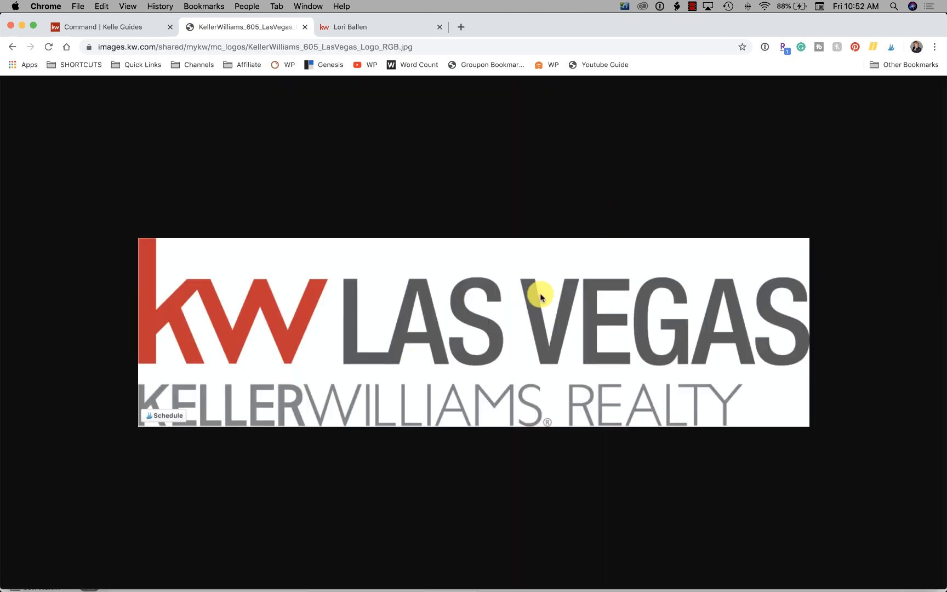
pyautogui.click(8, 49)
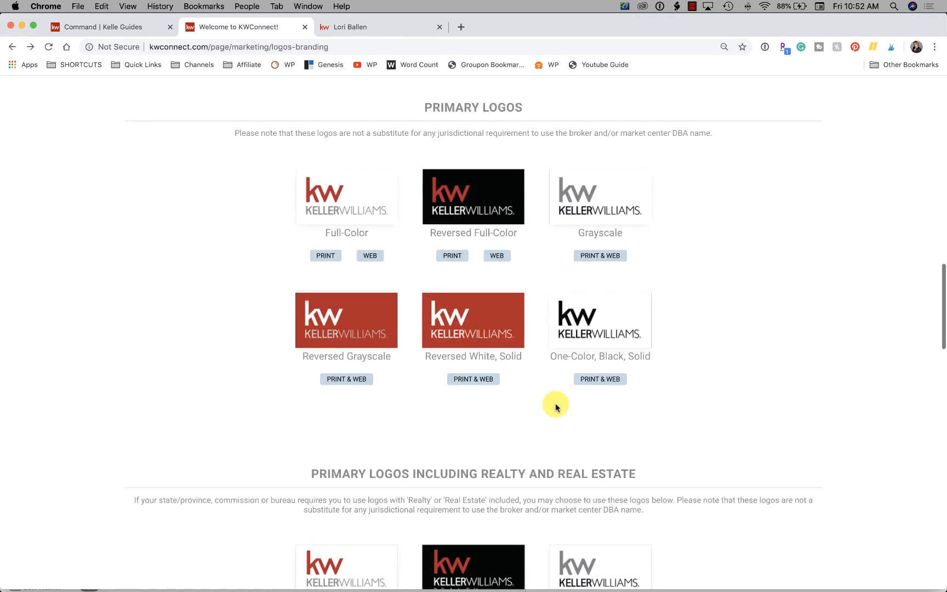
# Search the market center logos by number 605 and download the Las Vegas logo archive to the Desktop as 605_LasVegas.
pyautogui.scroll(-7, 556, 408)
pyautogui.scroll(20, 555, 407)
pyautogui.scroll(-4, 514, 350)
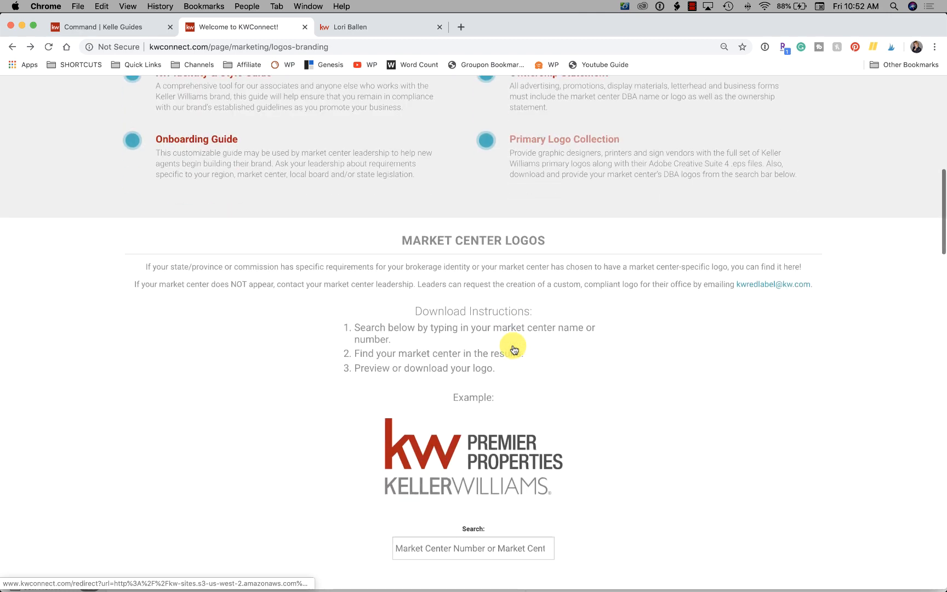
pyautogui.scroll(-5, 514, 350)
pyautogui.click(461, 411)
pyautogui.write('60')
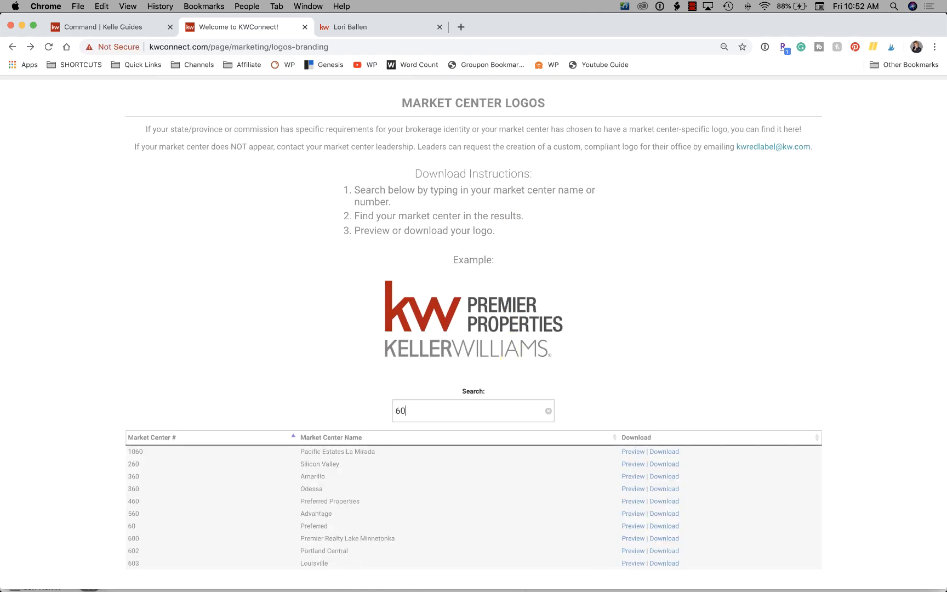
pyautogui.write('5')
pyautogui.scroll(-1, 608, 433)
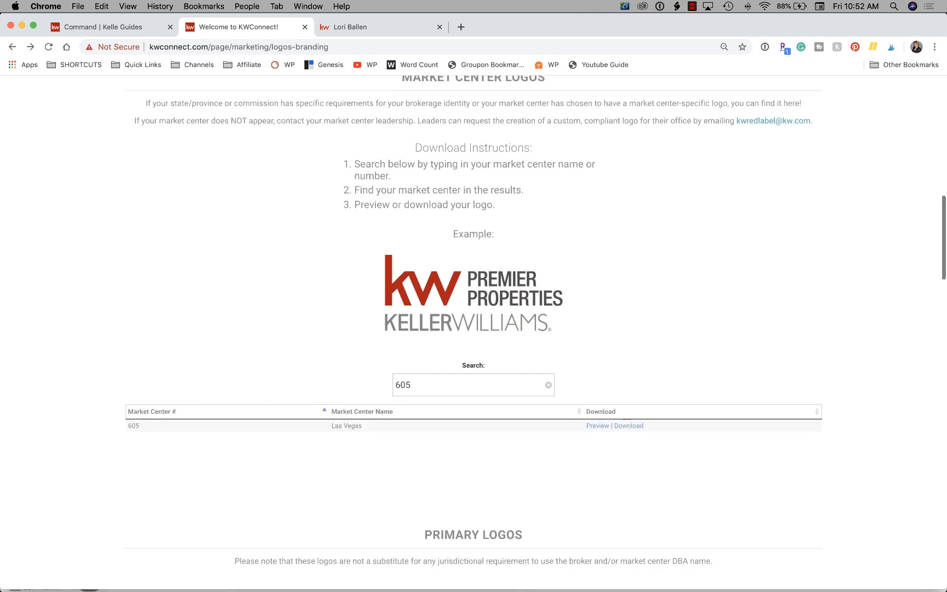
pyautogui.click(635, 428)
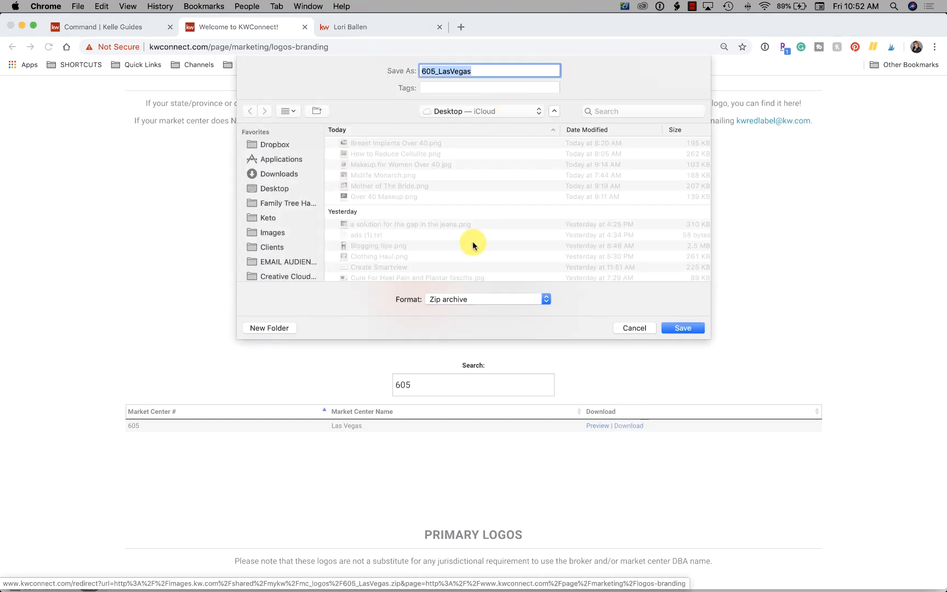
pyautogui.click(697, 328)
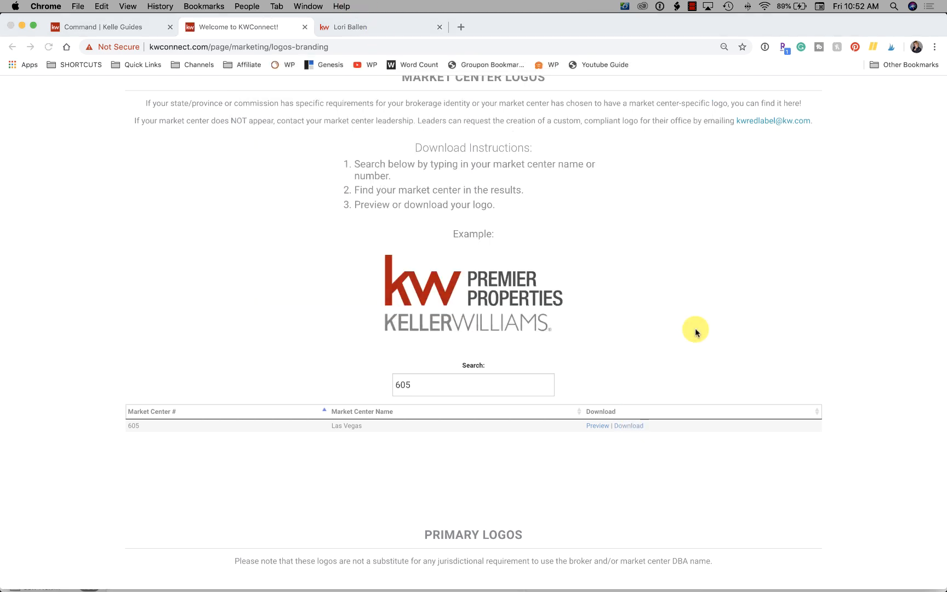
# Switch to Finder and open the extracted 605_LasVegas folder on the Desktop.
pyautogui.click(69, 575)
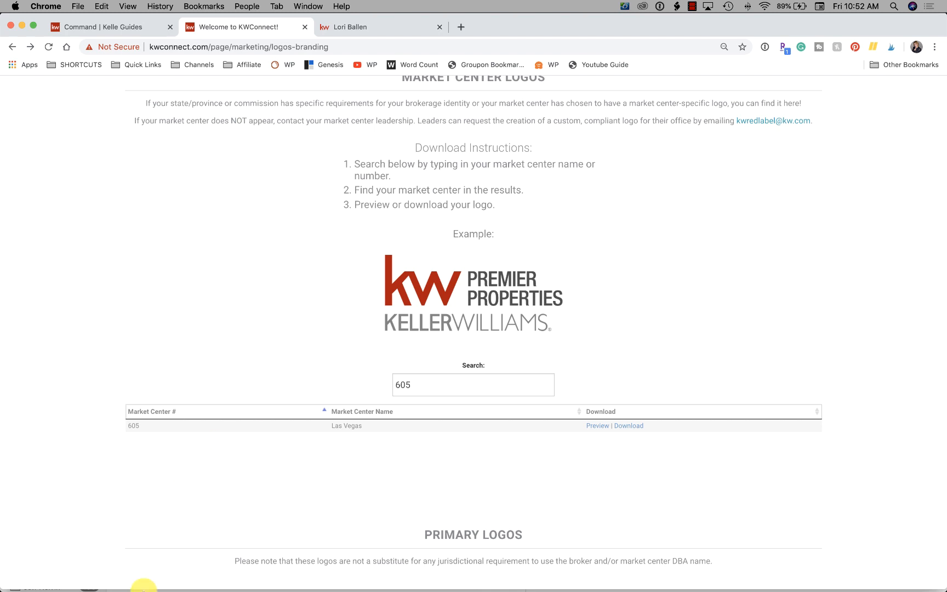
pyautogui.click(80, 564)
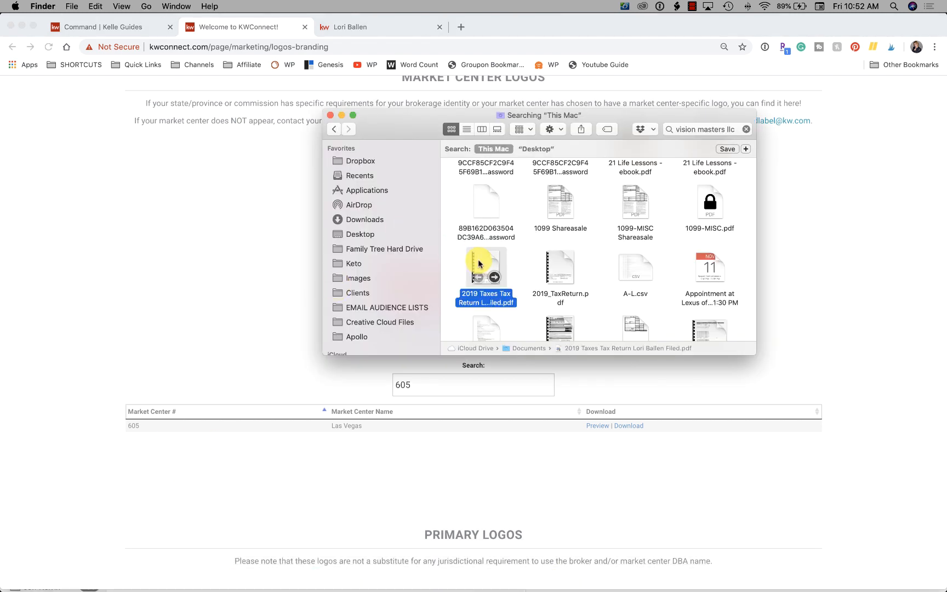
pyautogui.click(361, 234)
pyautogui.scroll(2, 596, 206)
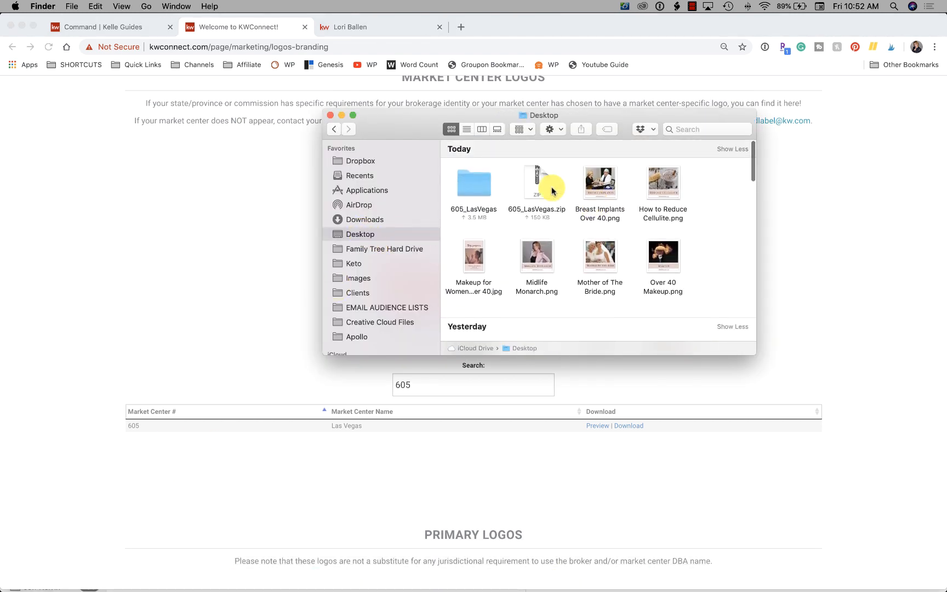
pyautogui.doubleClick(469, 177)
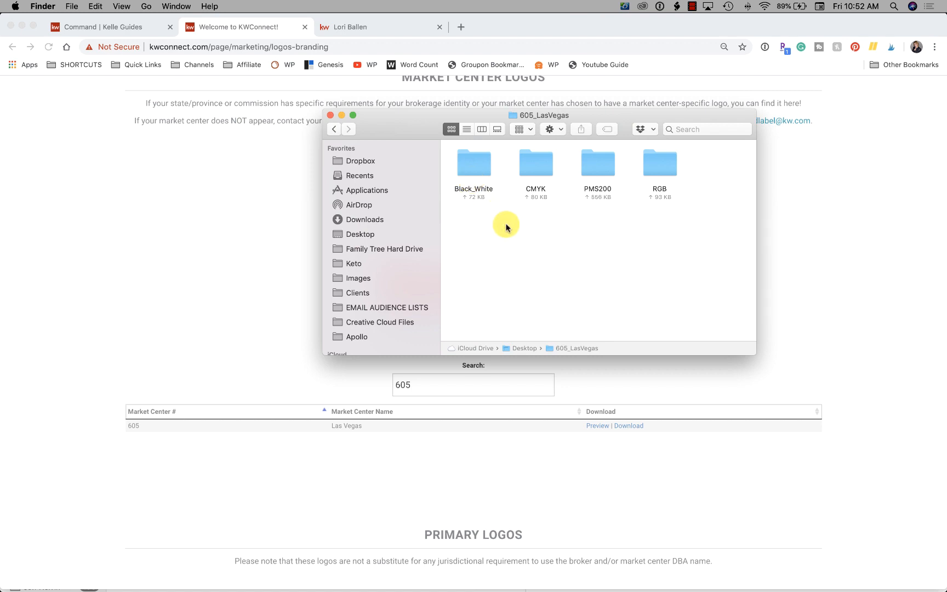
# Look through the Black_White, CMYK, PMS200 and RGB logo folders, and close the Finder window.
pyautogui.doubleClick(473, 163)
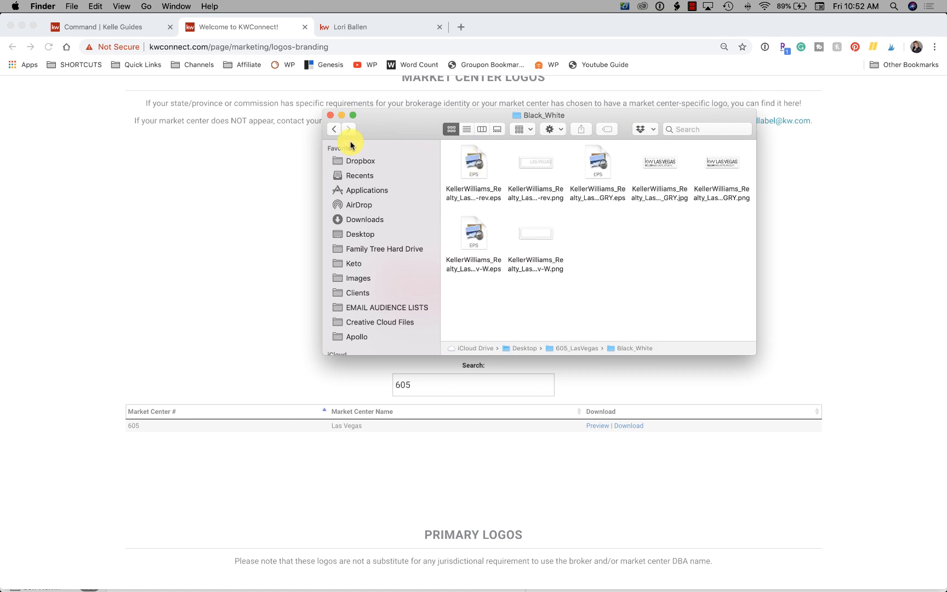
pyautogui.click(332, 129)
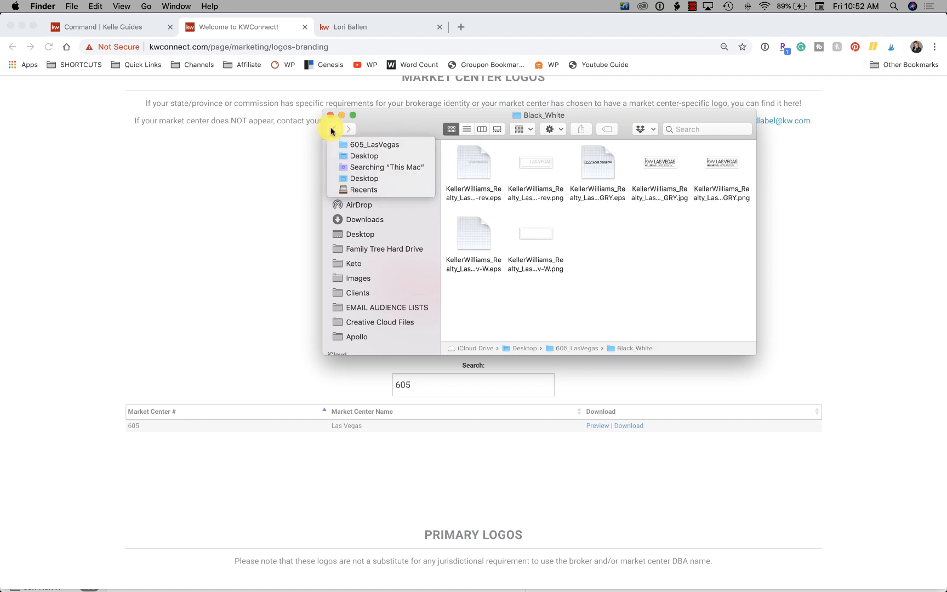
pyautogui.click(332, 129)
pyautogui.doubleClick(540, 169)
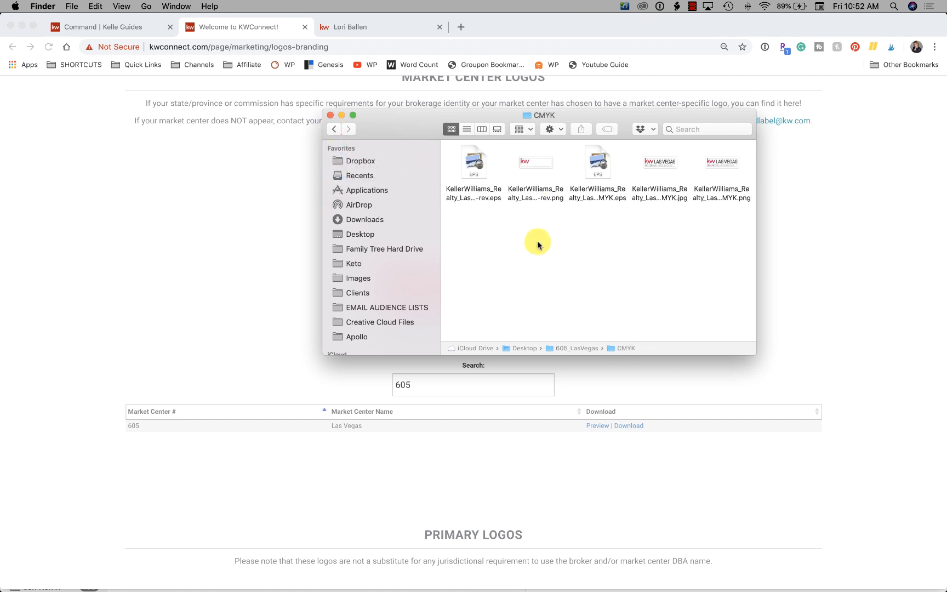
pyautogui.click(333, 130)
pyautogui.doubleClick(591, 165)
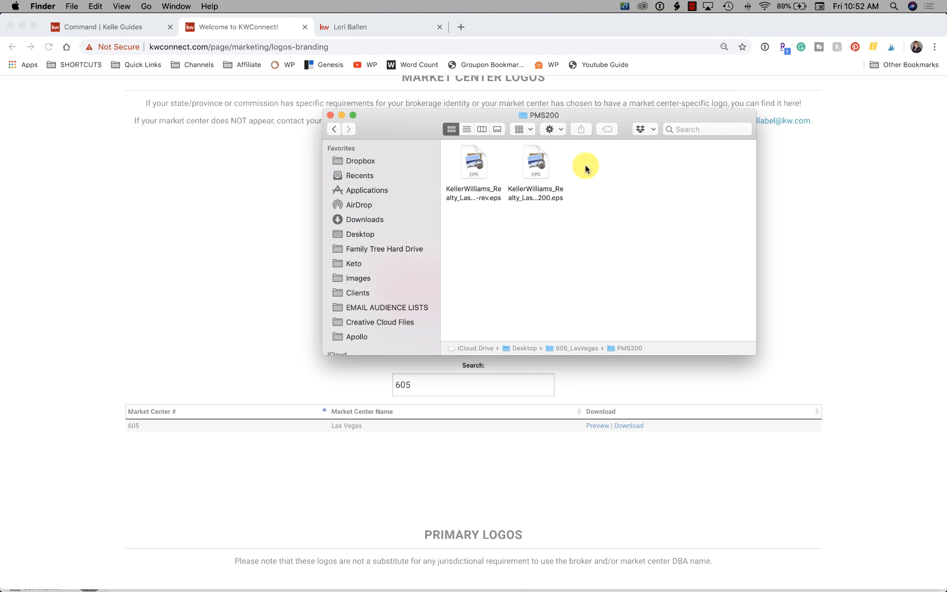
pyautogui.click(334, 130)
pyautogui.doubleClick(661, 165)
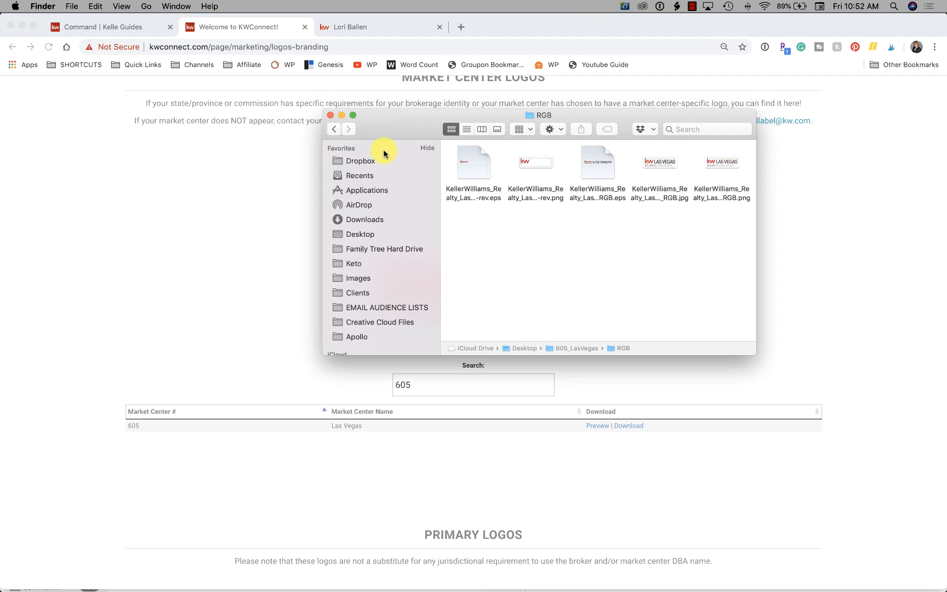
pyautogui.click(330, 115)
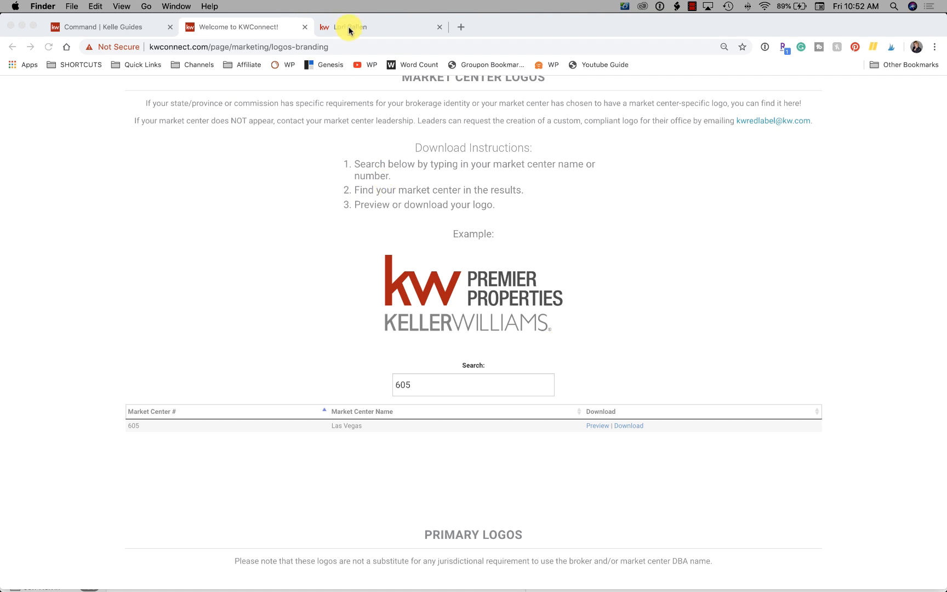
# Return to the Agent Sites Kelle Guide and acknowledge the Compliance Reminder to continue to the subdomain and profile setup.
pyautogui.click(95, 25)
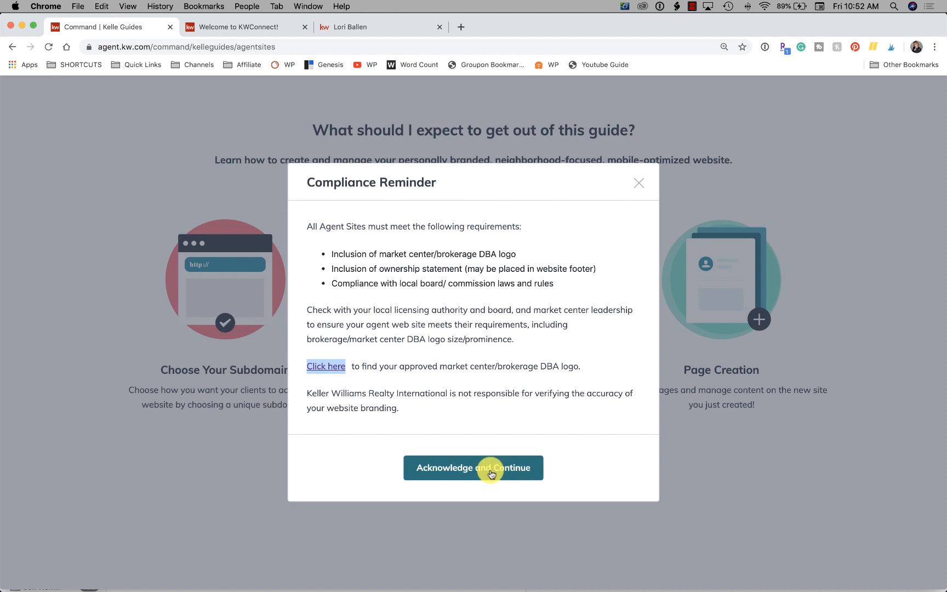
pyautogui.click(486, 470)
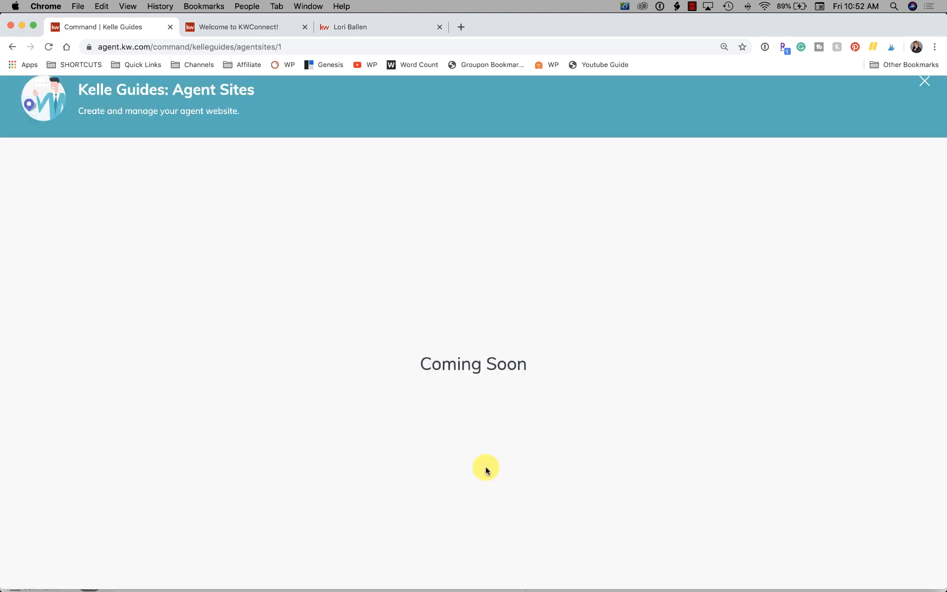
pyautogui.scroll(-5, 487, 469)
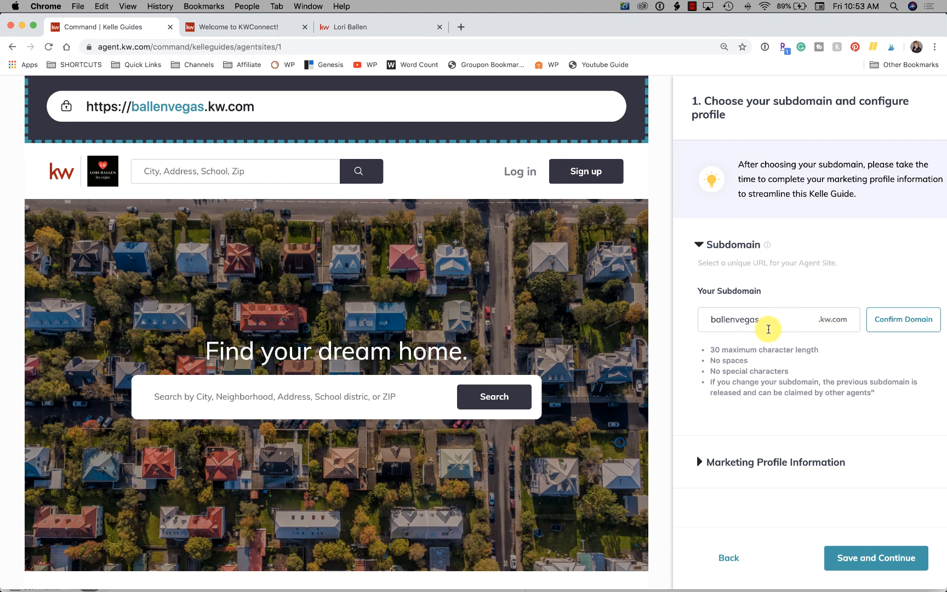
# Highlight the subdomain name and the full site address in the guide's preview.
pyautogui.moveTo(769, 322); pyautogui.dragTo(706, 320)
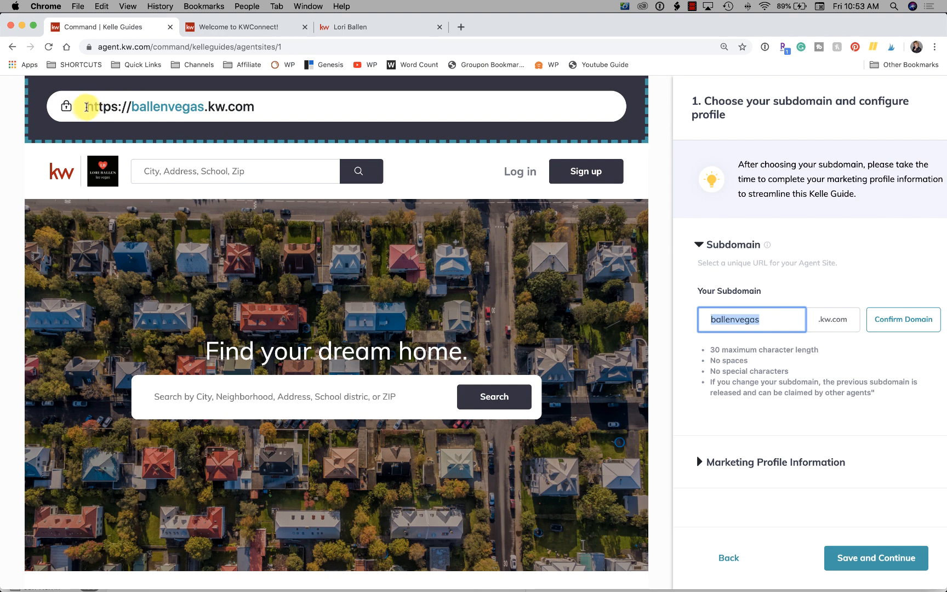
pyautogui.moveTo(86, 106)
pyautogui.mouseDown()
pyautogui.moveTo(261, 104)
pyautogui.moveTo(90, 102)
pyautogui.mouseUp()
pyautogui.click(260, 104)
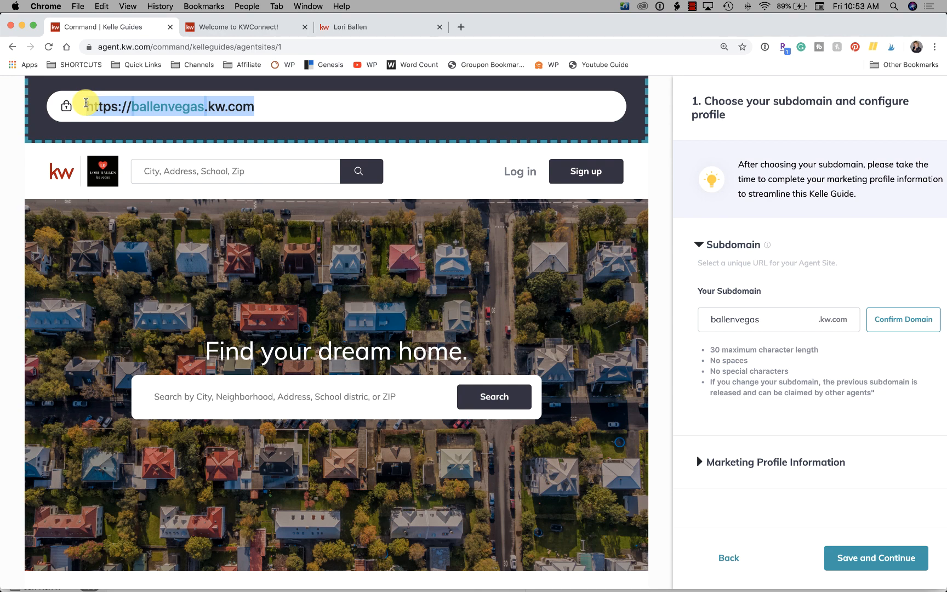
# Open ballenvegas.kw.com in a new browser tab to view the live agent site, and return to the Kelle Guide.
pyautogui.click(461, 27)
pyautogui.write('b')
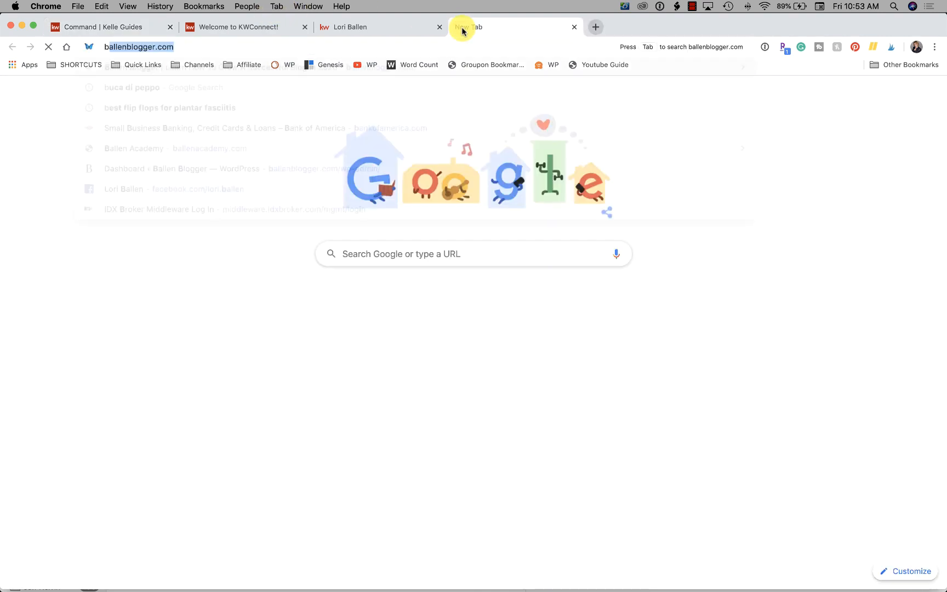
pyautogui.write('allenveg')
pyautogui.press('Return')
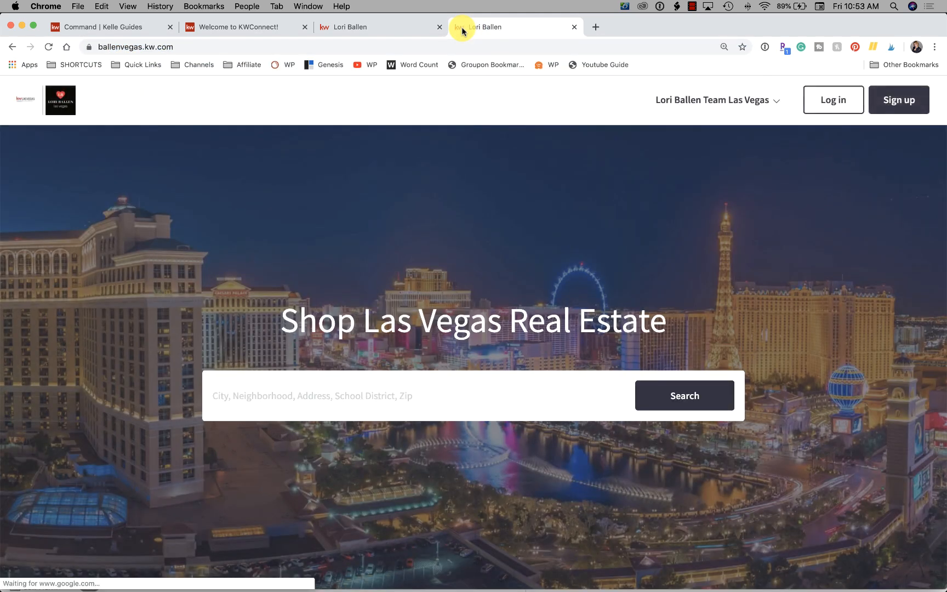
pyautogui.click(127, 27)
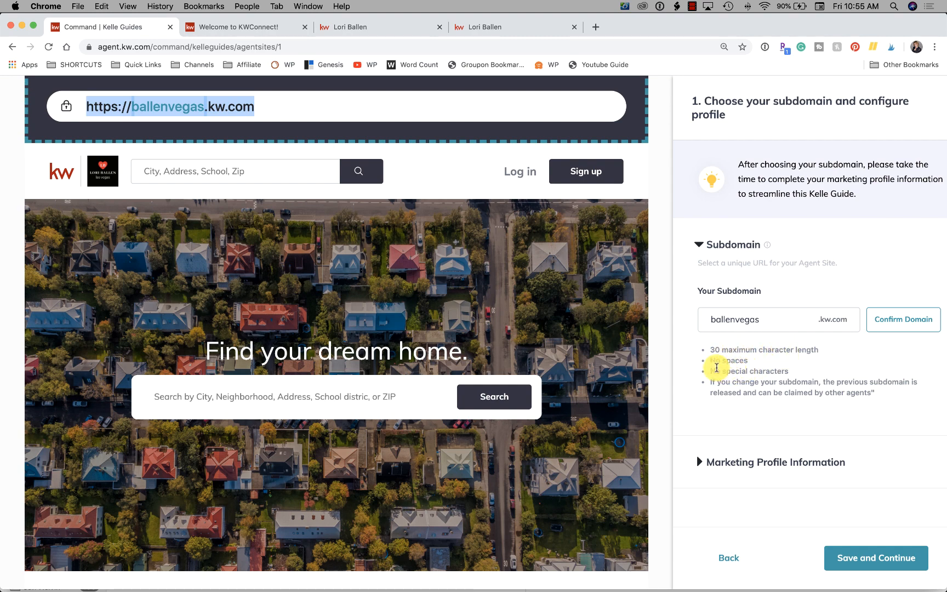
# Highlight the text in the Your Subdomain field to point out the part that can be customized.
pyautogui.click(770, 318)
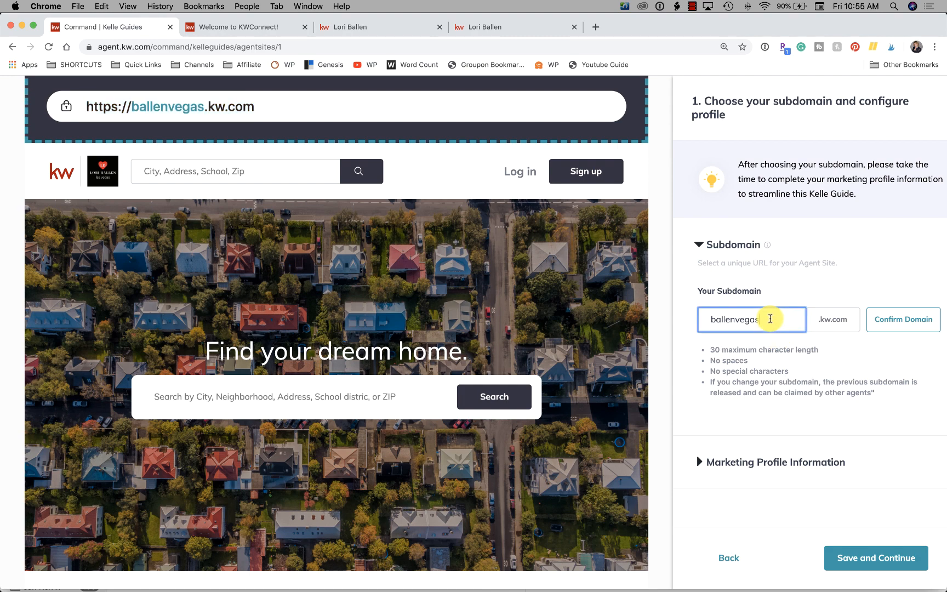
pyautogui.moveTo(770, 319); pyautogui.dragTo(702, 314)
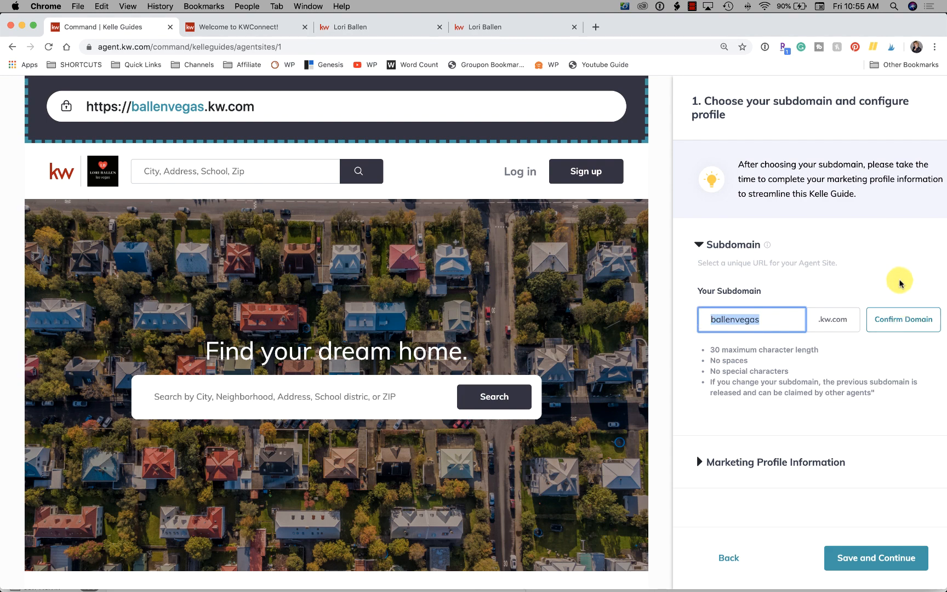
pyautogui.click(713, 318)
pyautogui.moveTo(758, 319); pyautogui.dragTo(714, 319)
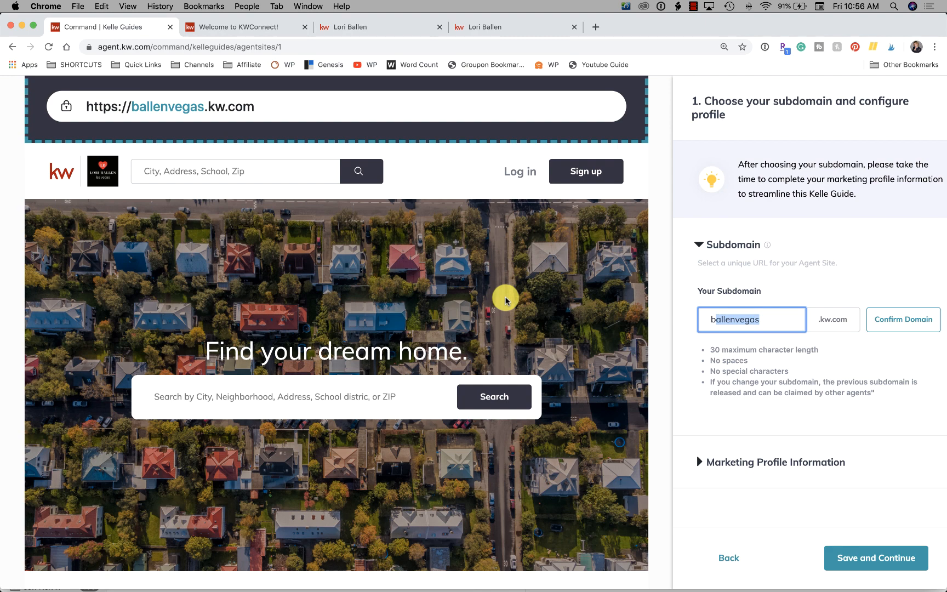
# Open SEMrush in a new browser tab, run a Domain Overview for kw.com, and examine its top organic keywords.
pyautogui.click(596, 28)
pyautogui.write('sem')
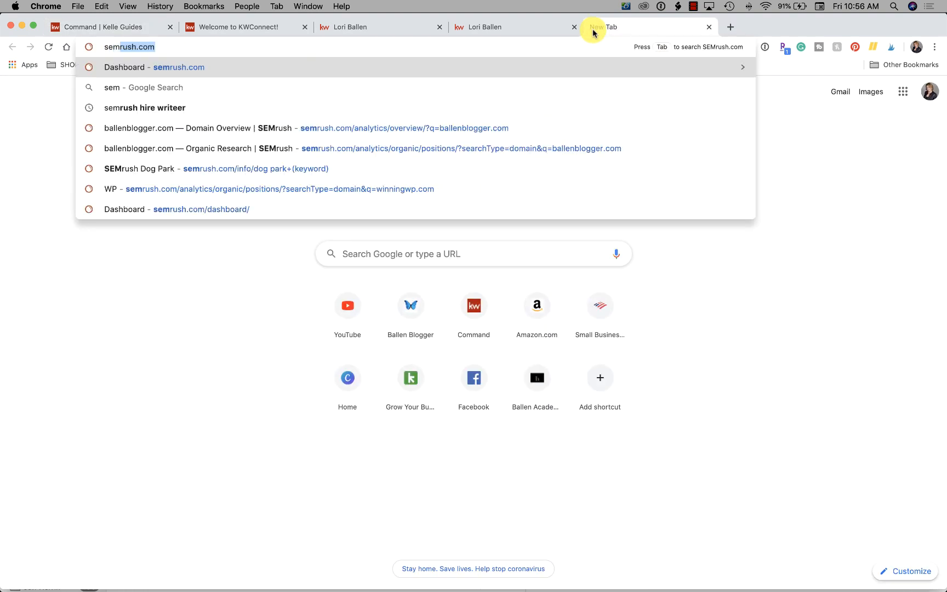
pyautogui.press('Return')
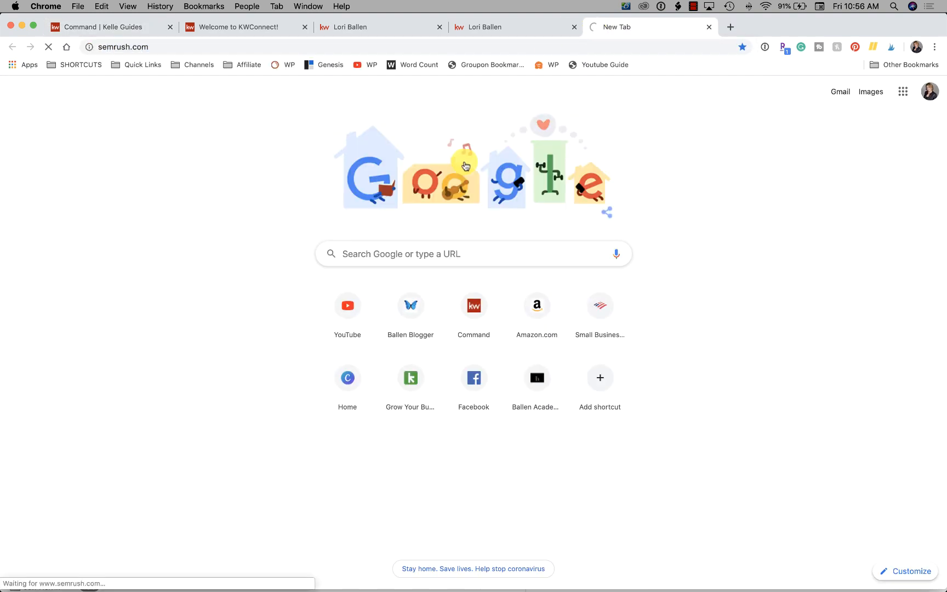
pyautogui.click(311, 130)
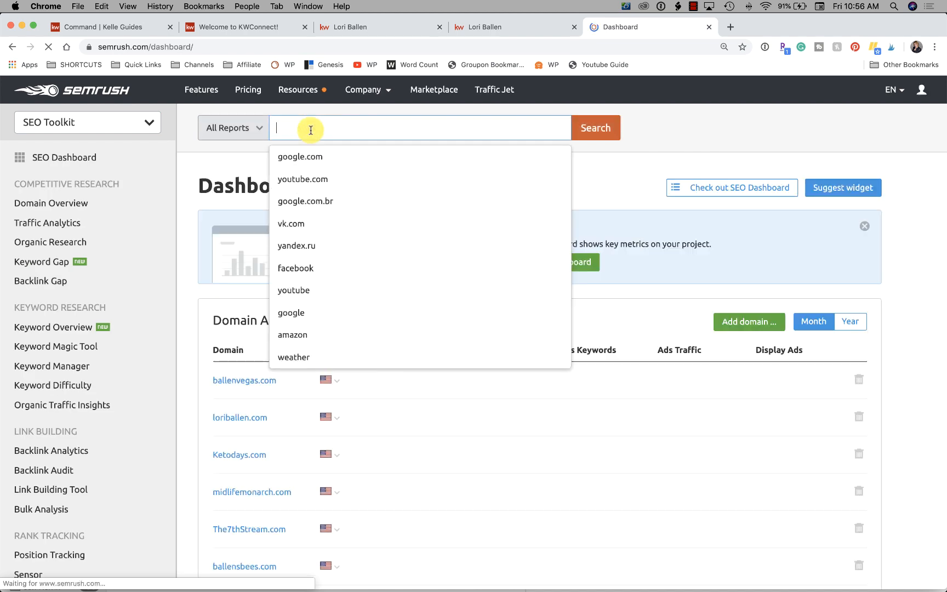
pyautogui.write('kw.co')
pyautogui.press('Return')
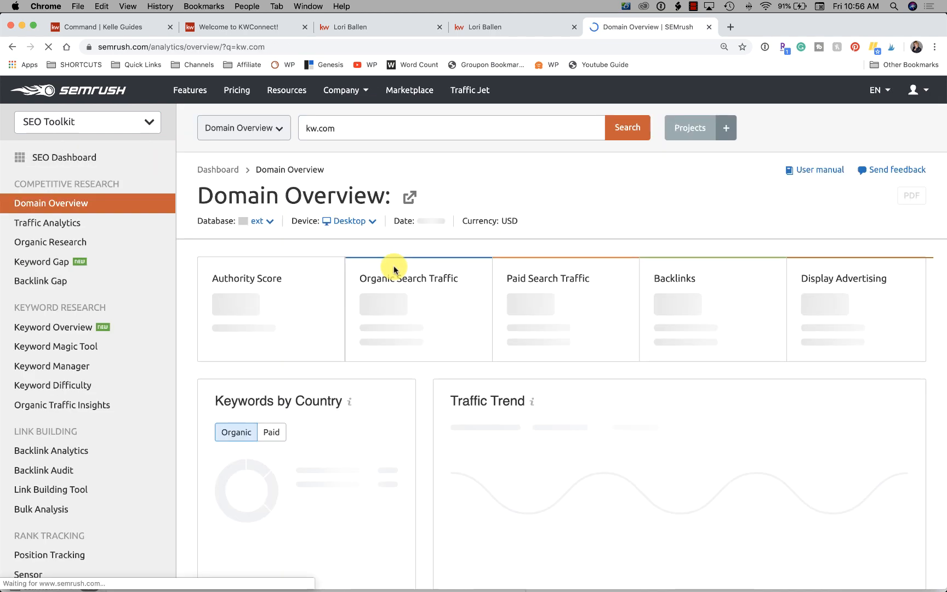
pyautogui.scroll(-3, 546, 271)
pyautogui.scroll(-7, 545, 274)
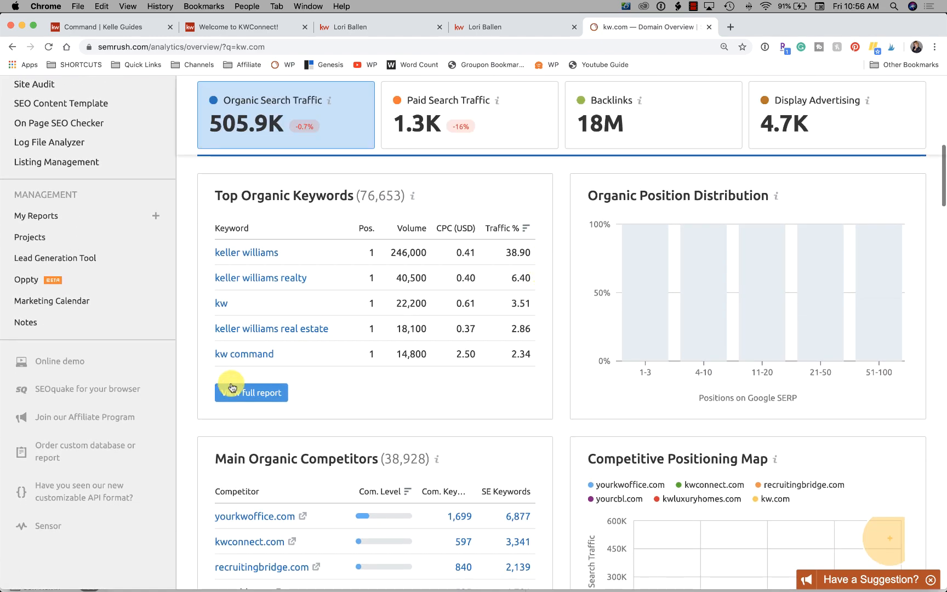
# Open the full organic positions report for kw.com and examine the ranking keywords, their positions, traffic share and URLs.
pyautogui.click(244, 394)
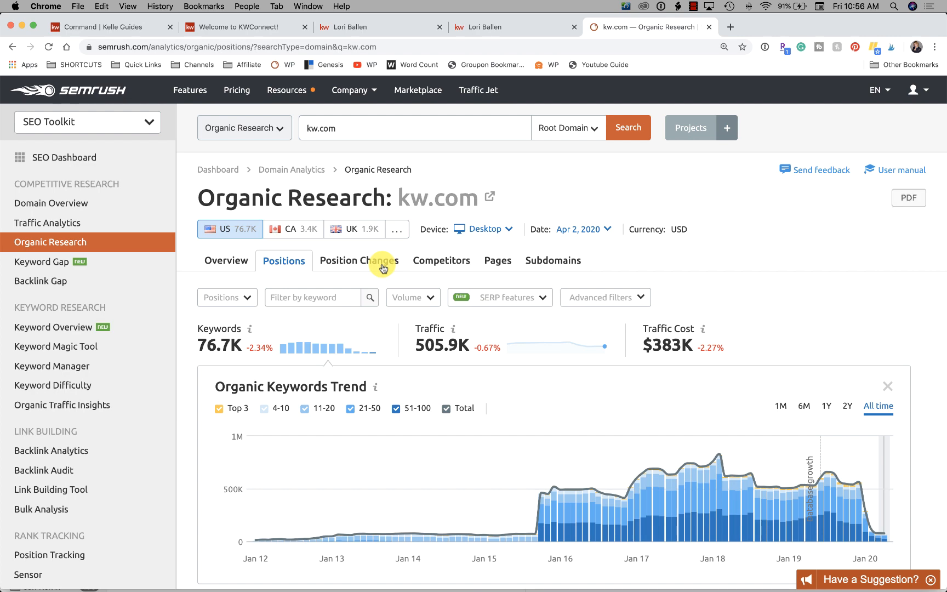
pyautogui.scroll(-3, 359, 433)
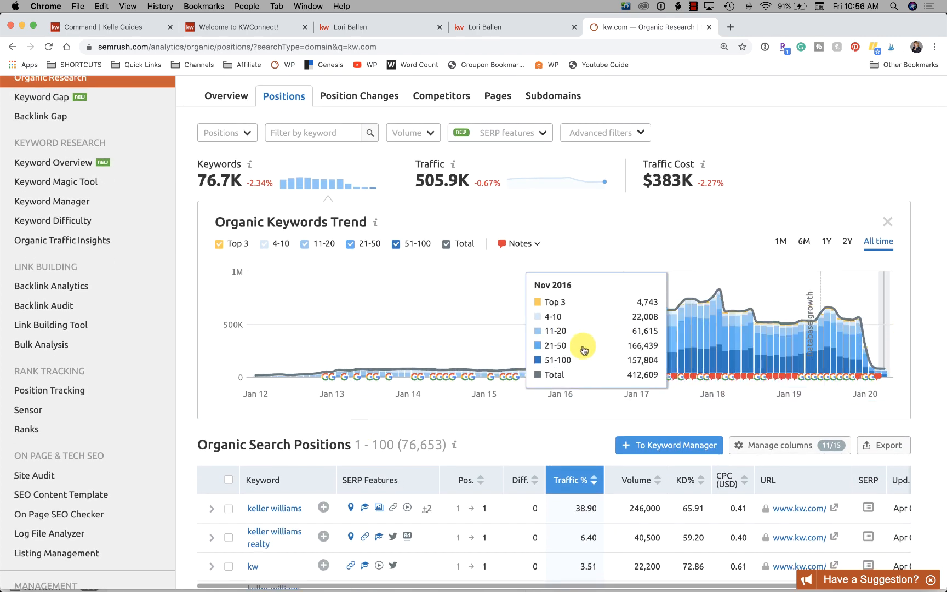
pyautogui.scroll(-3, 355, 283)
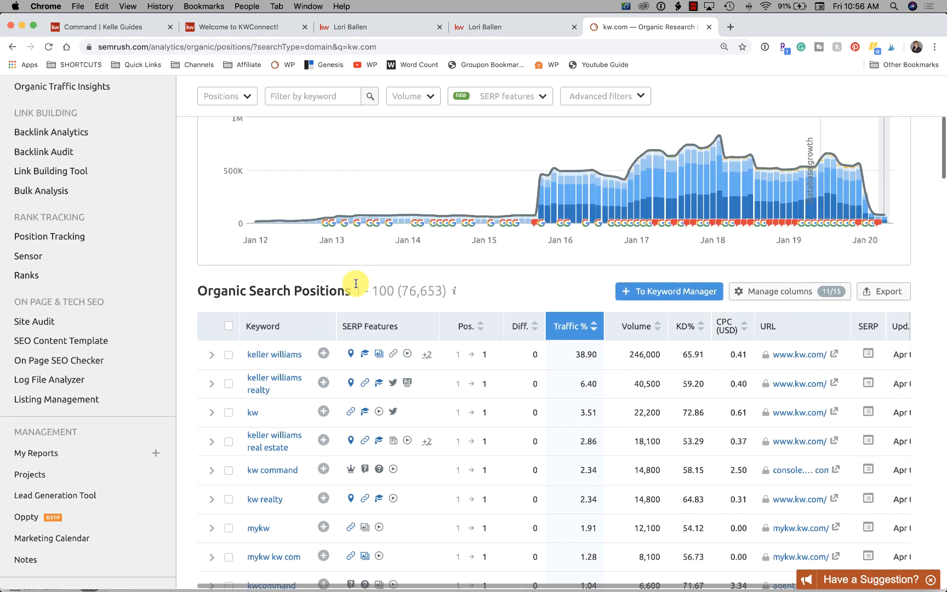
pyautogui.scroll(-2, 356, 284)
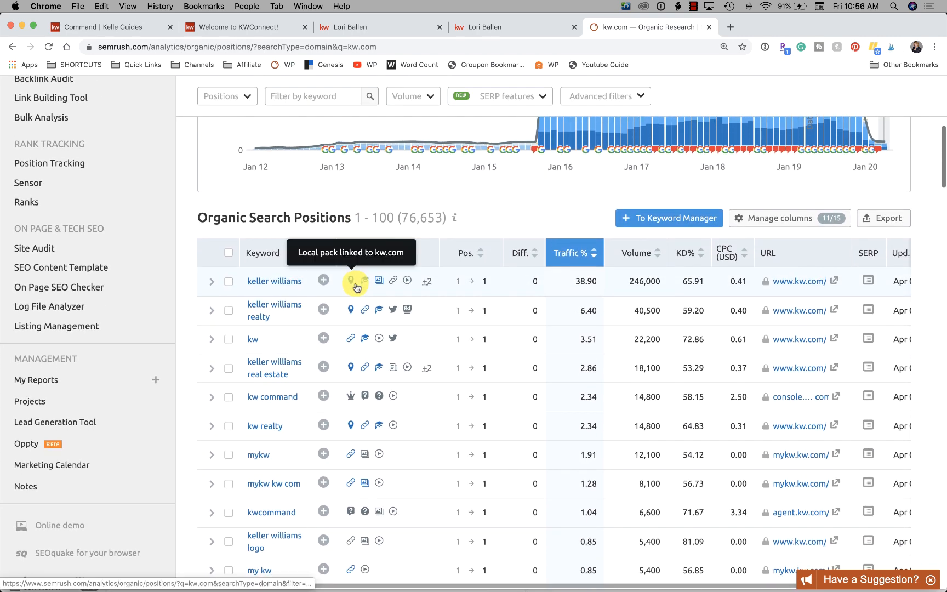
pyautogui.scroll(-3, 355, 287)
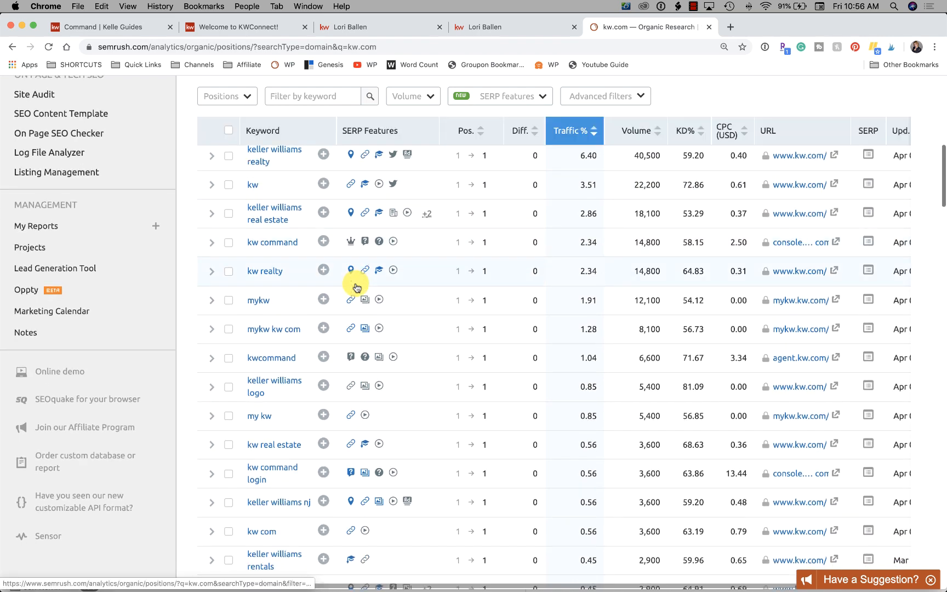
pyautogui.scroll(-4, 356, 286)
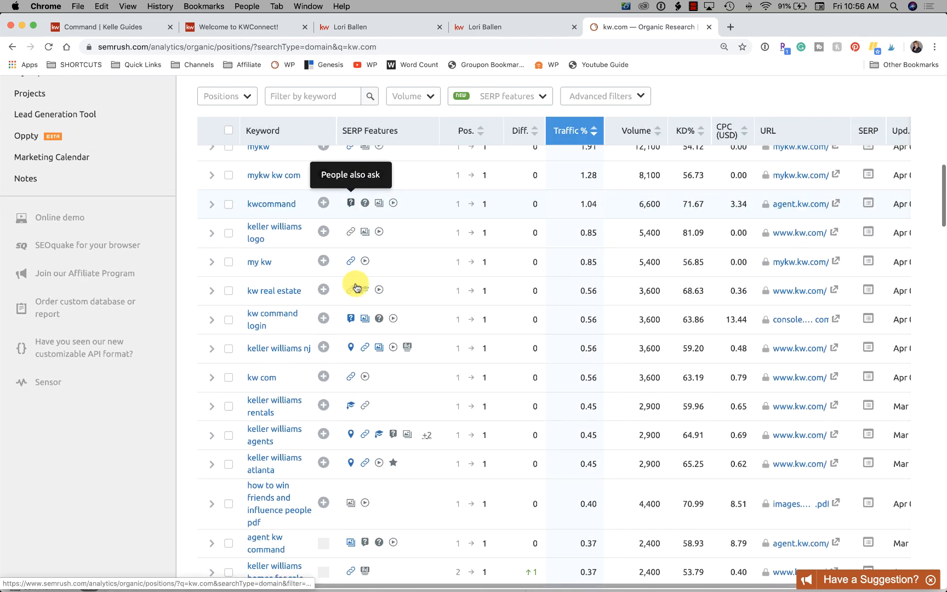
pyautogui.scroll(-1, 356, 287)
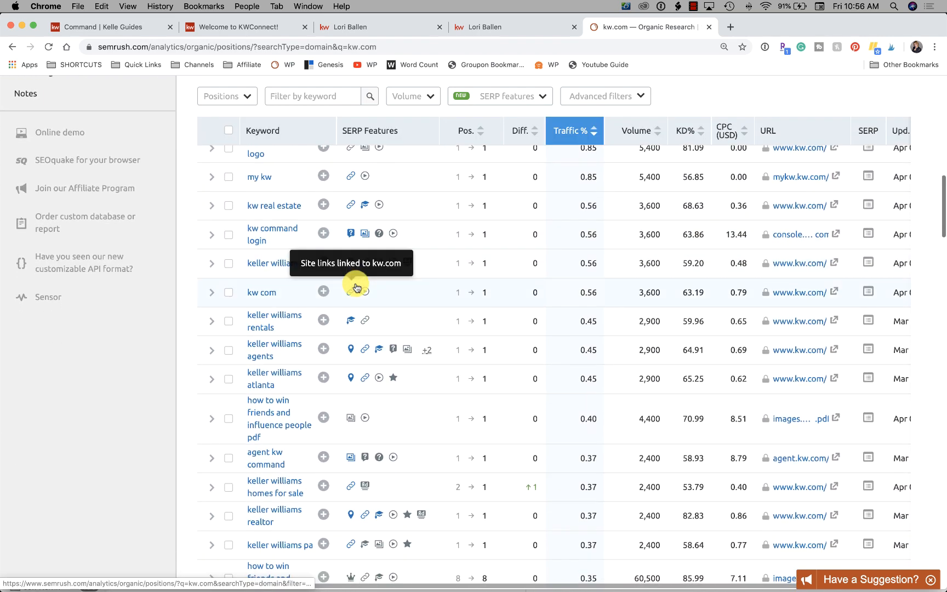
# Open the page that ranks for "keller williams nj" and examine the kw.com homepage from the home search through to the footer links.
pyautogui.click(835, 265)
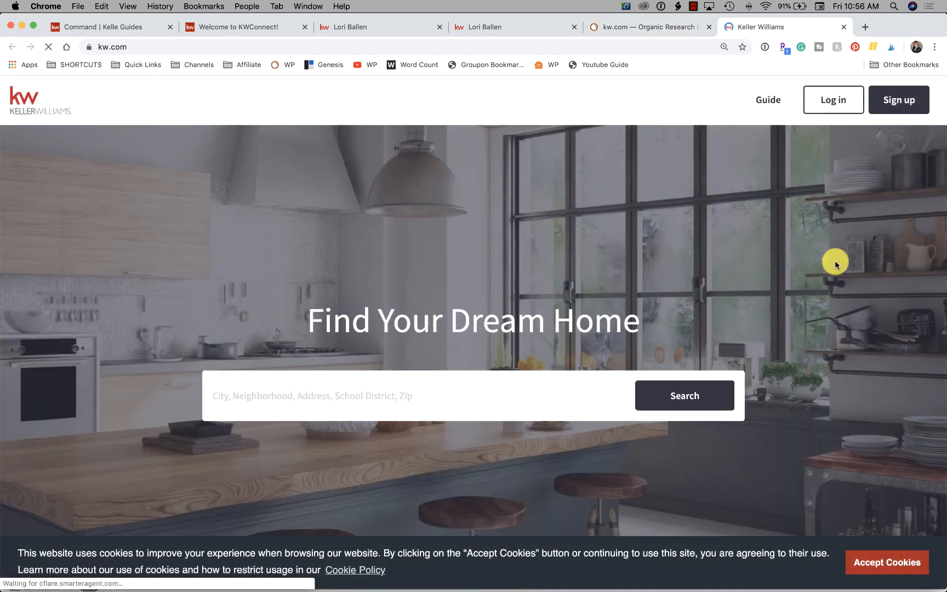
pyautogui.scroll(-10, 835, 262)
pyautogui.scroll(-5, 835, 258)
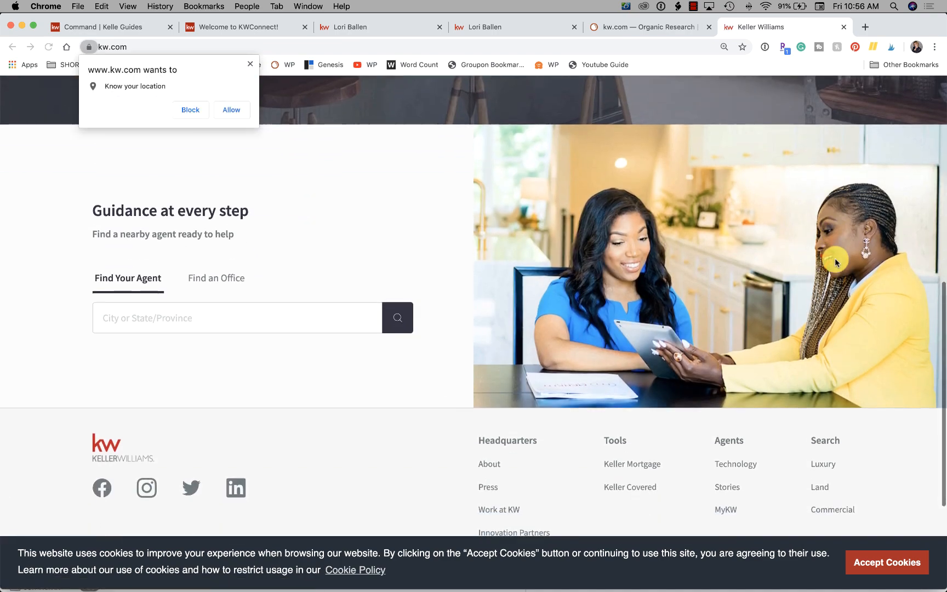
pyautogui.scroll(15, 835, 258)
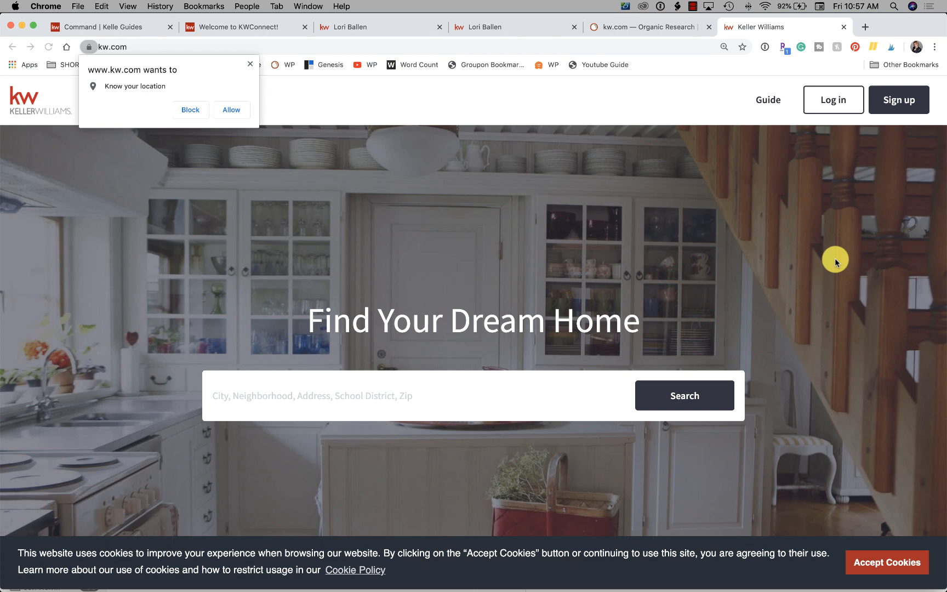
pyautogui.scroll(-10, 836, 262)
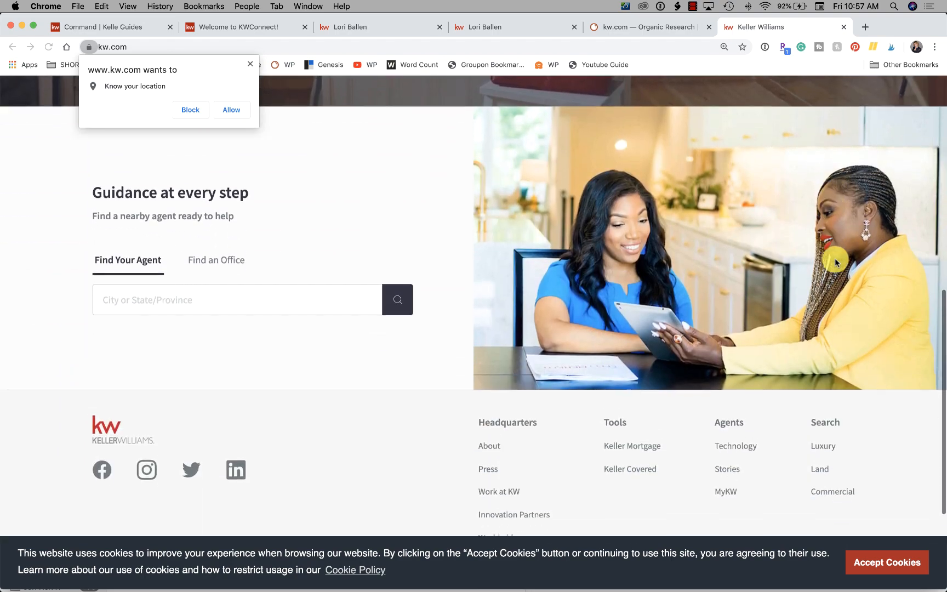
pyautogui.scroll(-3, 834, 258)
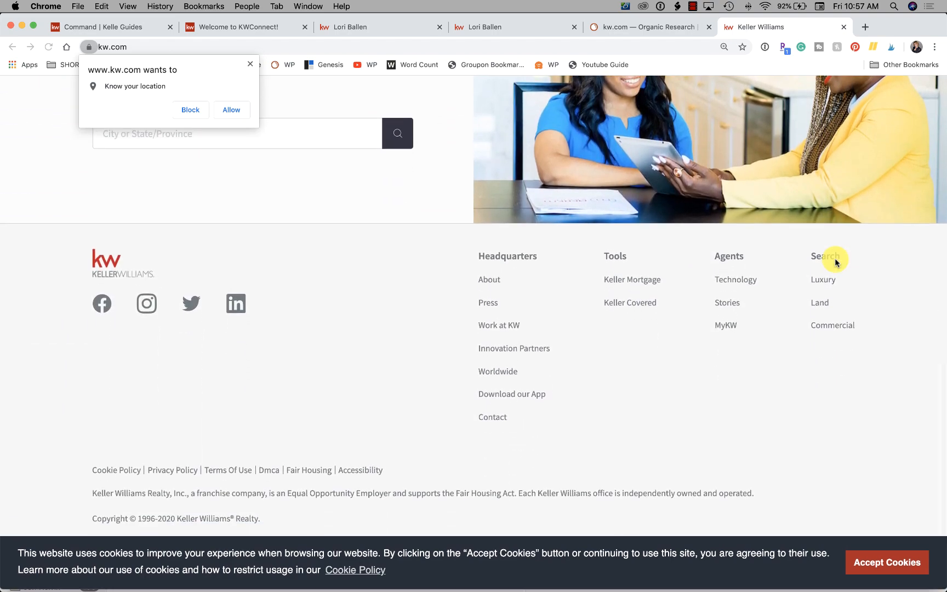
pyautogui.scroll(20, 834, 257)
pyautogui.scroll(2, 835, 258)
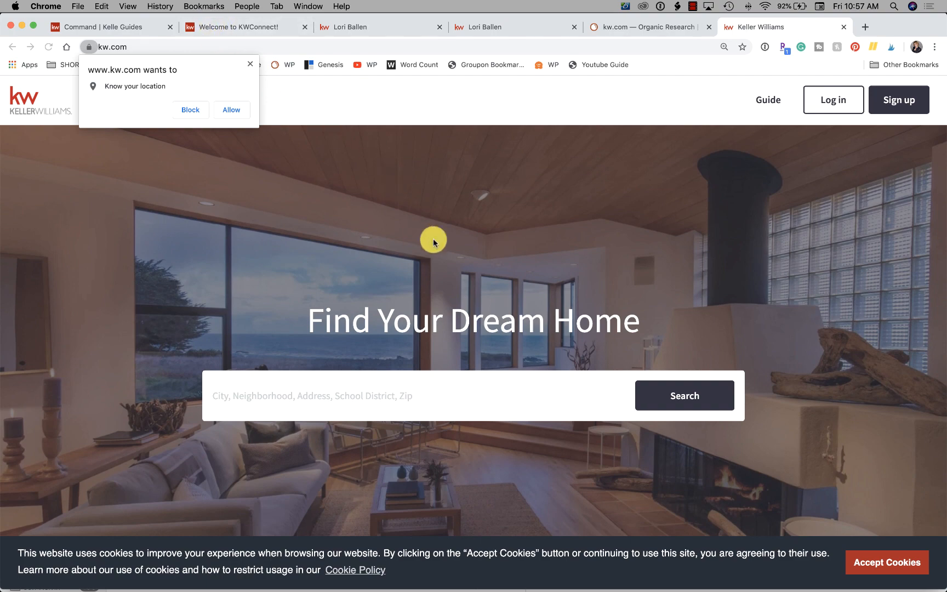
# Switch to the live agent site's Real Estate Blog page, close its expanded navigation list, and examine the posts and footer office details.
pyautogui.click(201, 28)
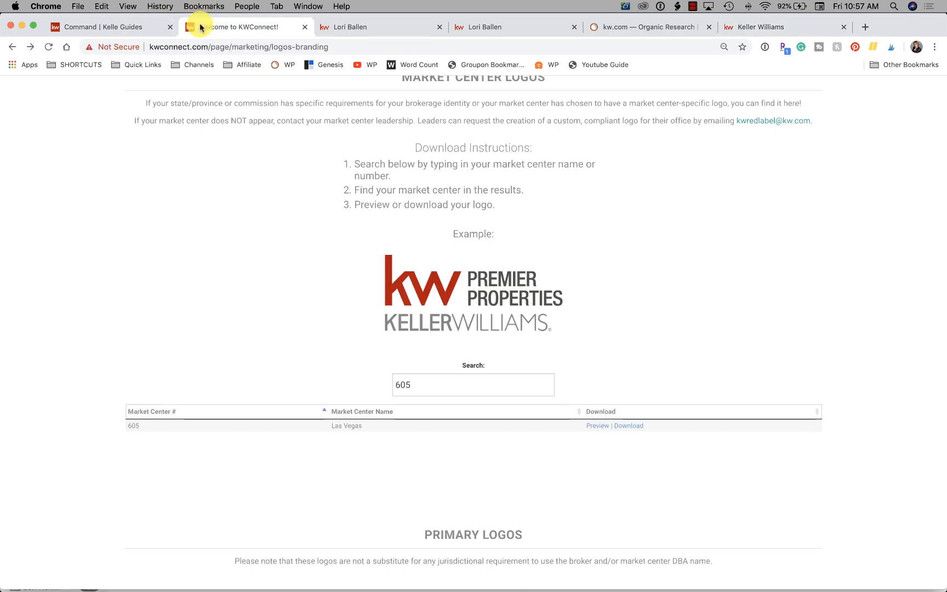
pyautogui.click(132, 26)
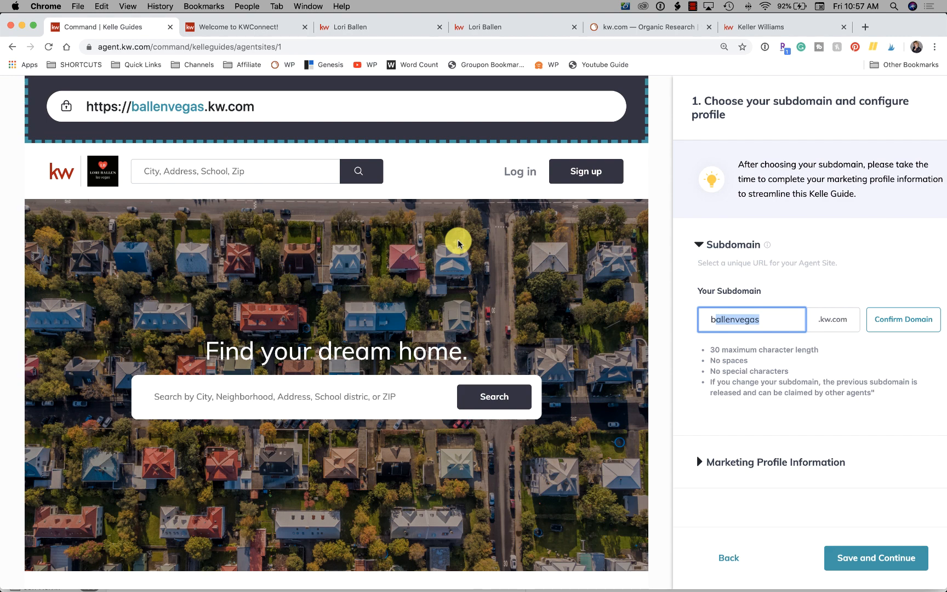
pyautogui.click(400, 30)
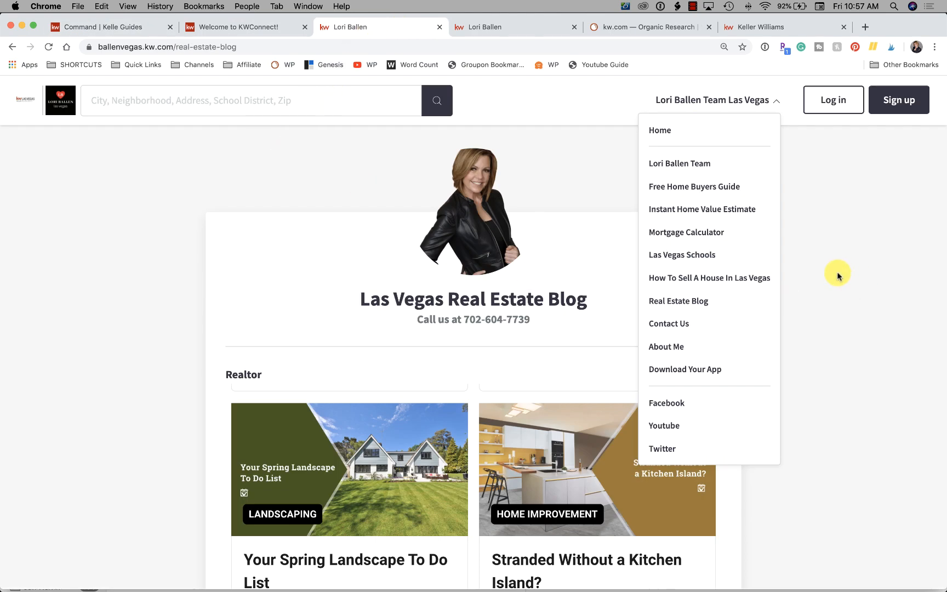
pyautogui.scroll(-20, 816, 263)
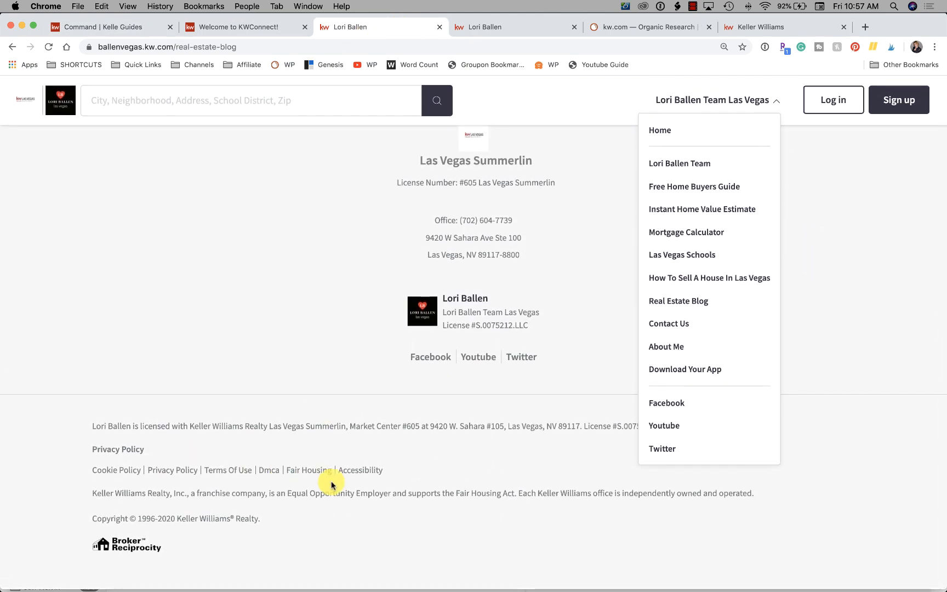
pyautogui.click(859, 267)
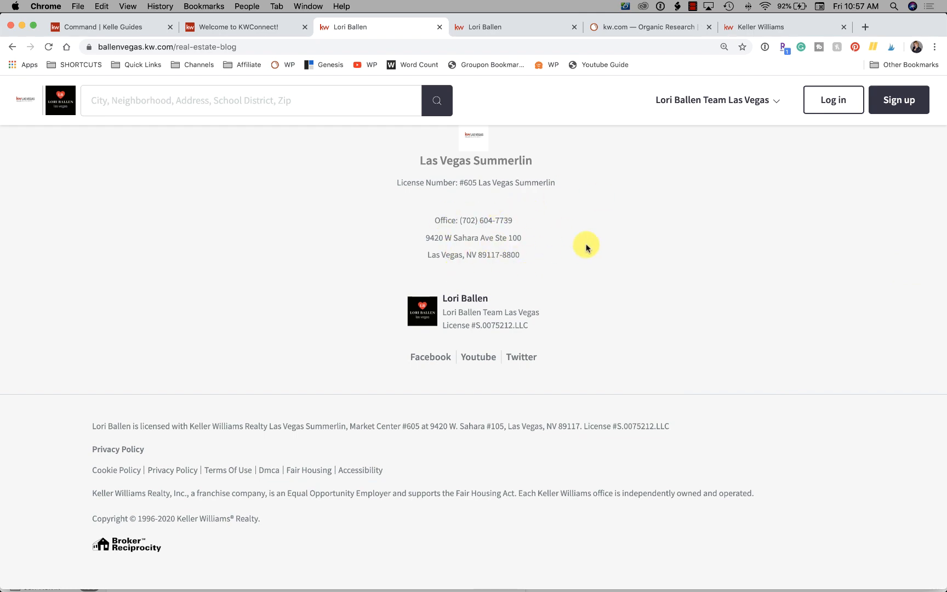
pyautogui.scroll(20, 685, 334)
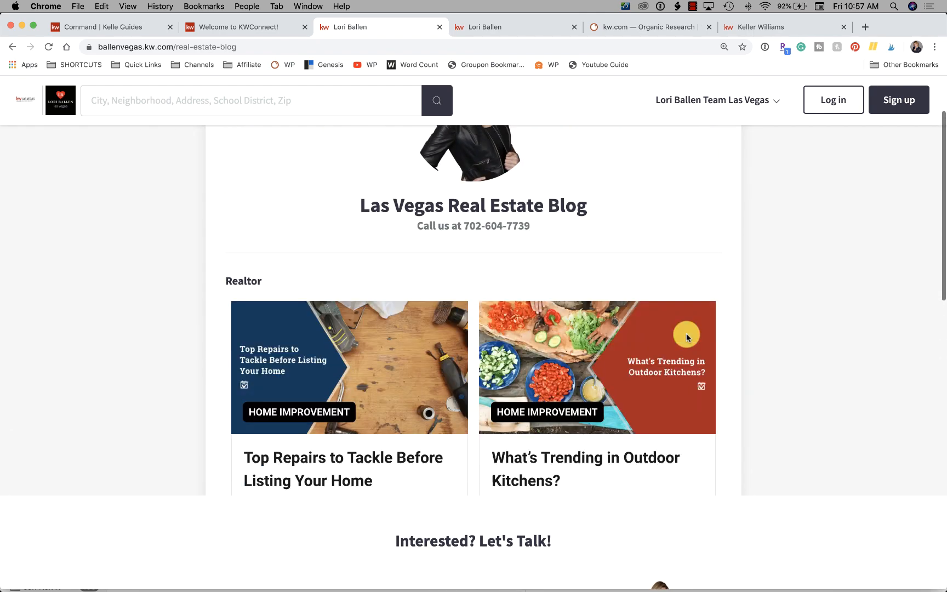
pyautogui.scroll(-6, 708, 370)
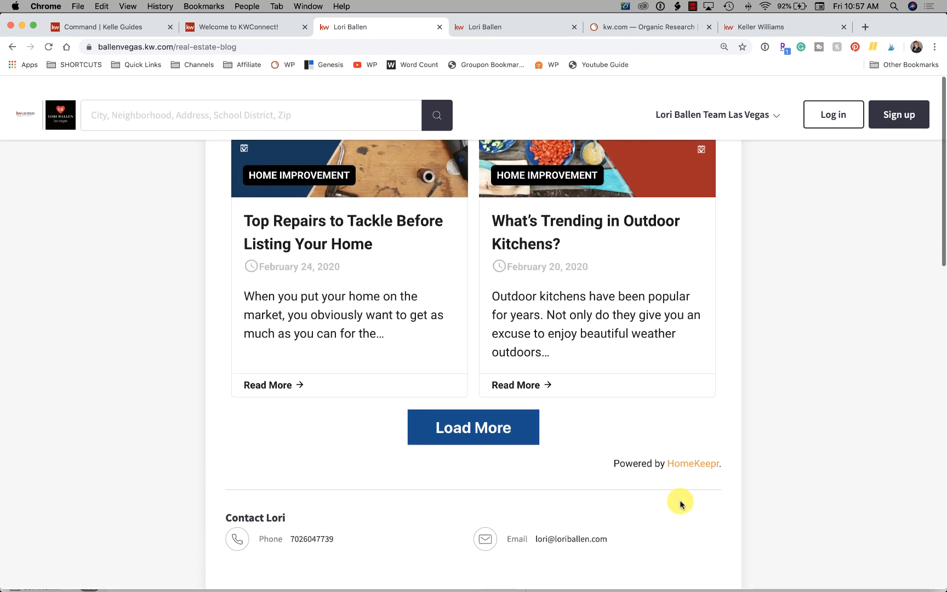
# Open the agent site's Contact Us page and examine the message form and the contact details beneath it.
pyautogui.click(749, 99)
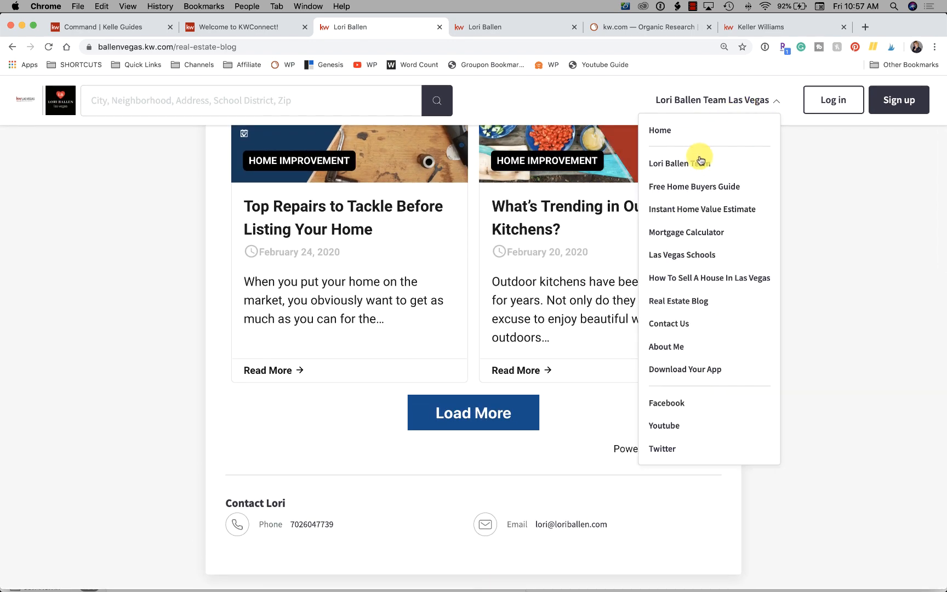
pyautogui.click(676, 322)
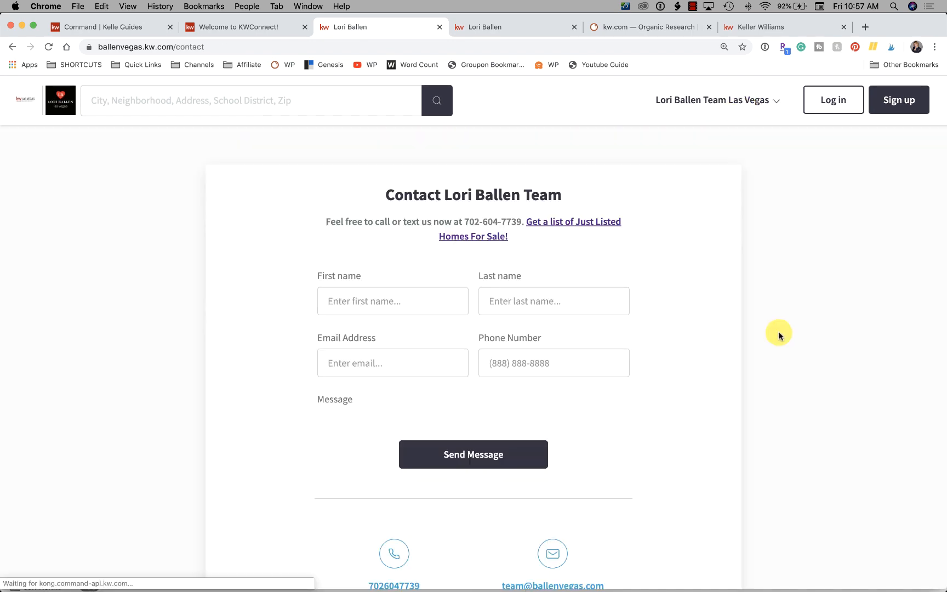
pyautogui.scroll(-5, 779, 333)
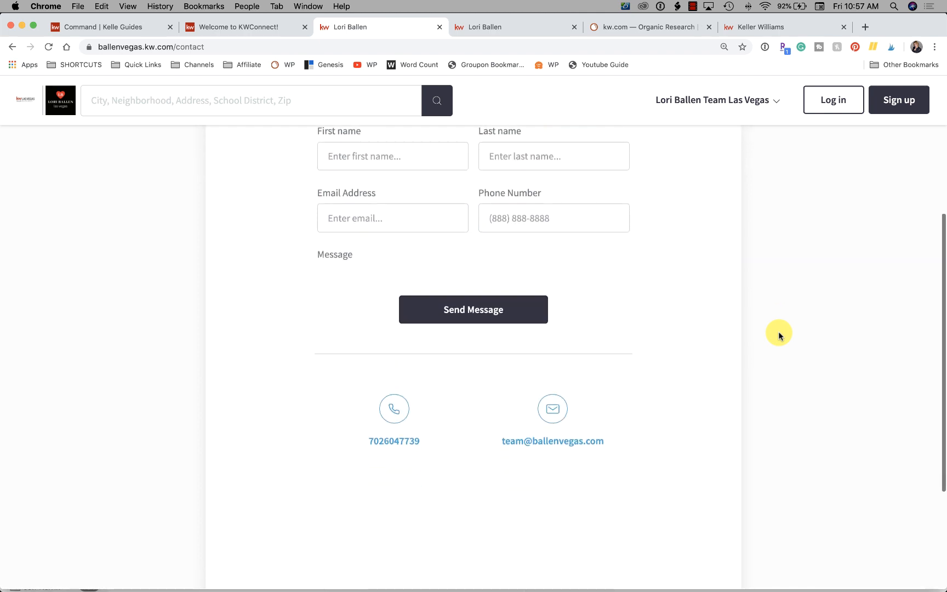
pyautogui.scroll(-4, 779, 334)
pyautogui.scroll(9, 779, 334)
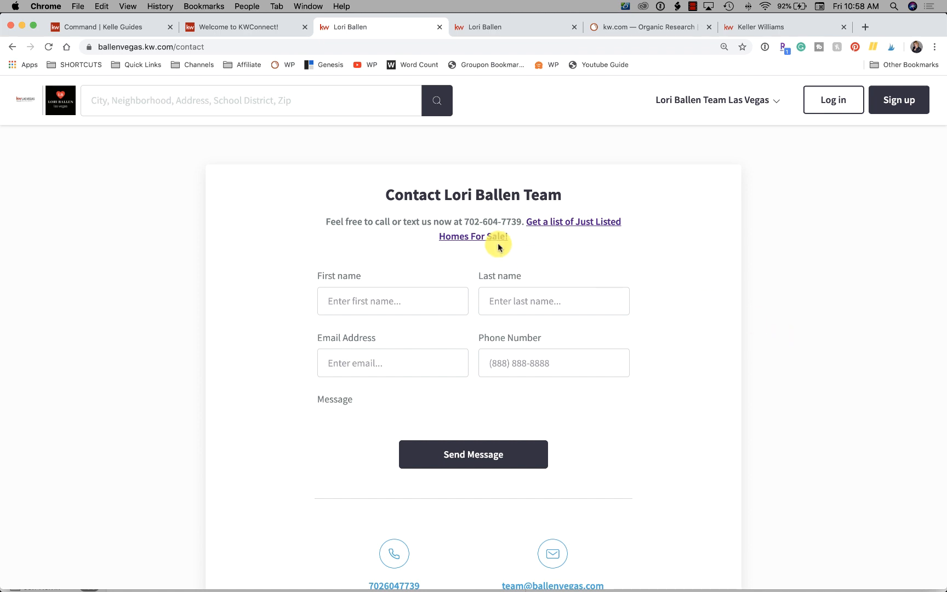
# Return to the Agent Sites Kelle Guide and expand the Marketing Profile Information section.
pyautogui.click(232, 29)
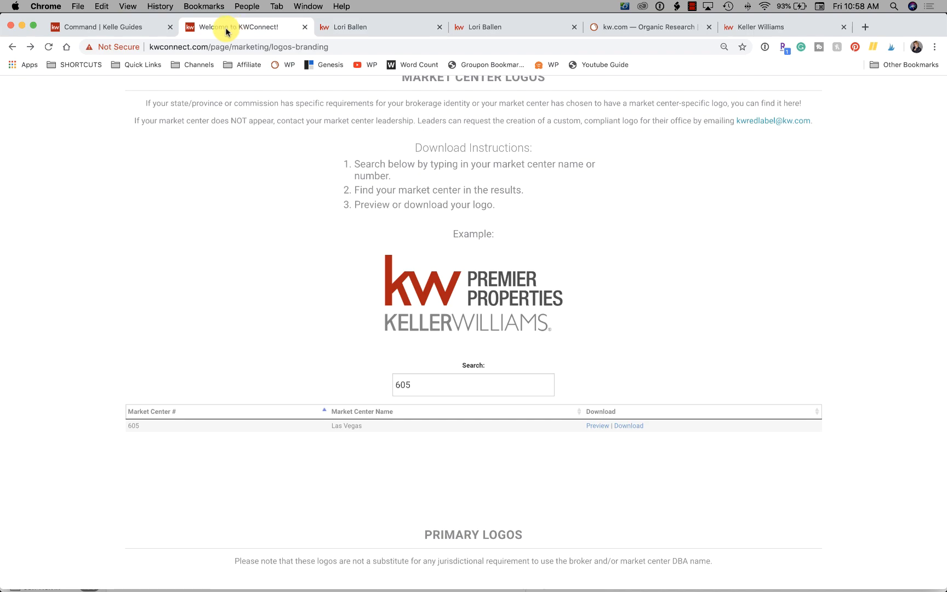
pyautogui.click(116, 27)
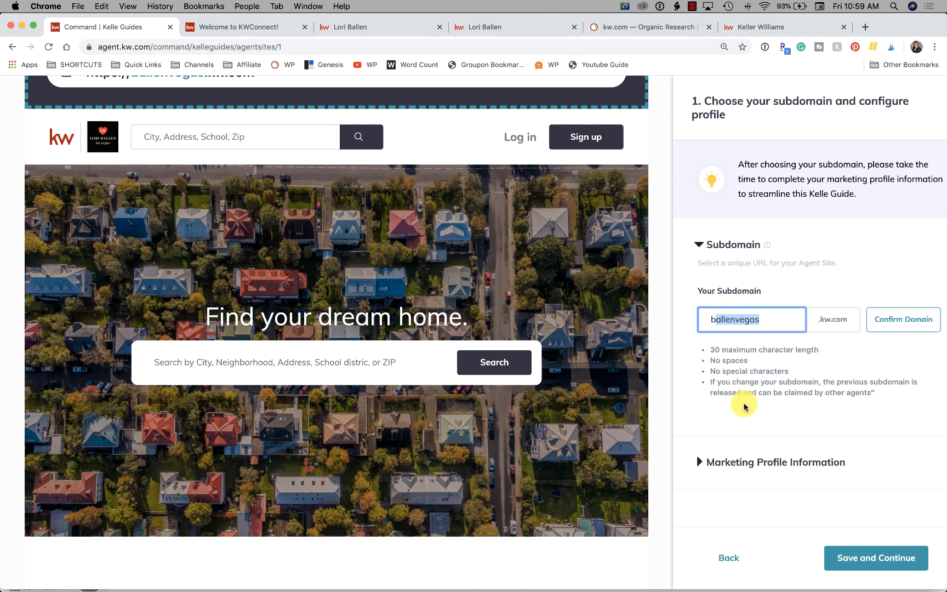
pyautogui.click(700, 462)
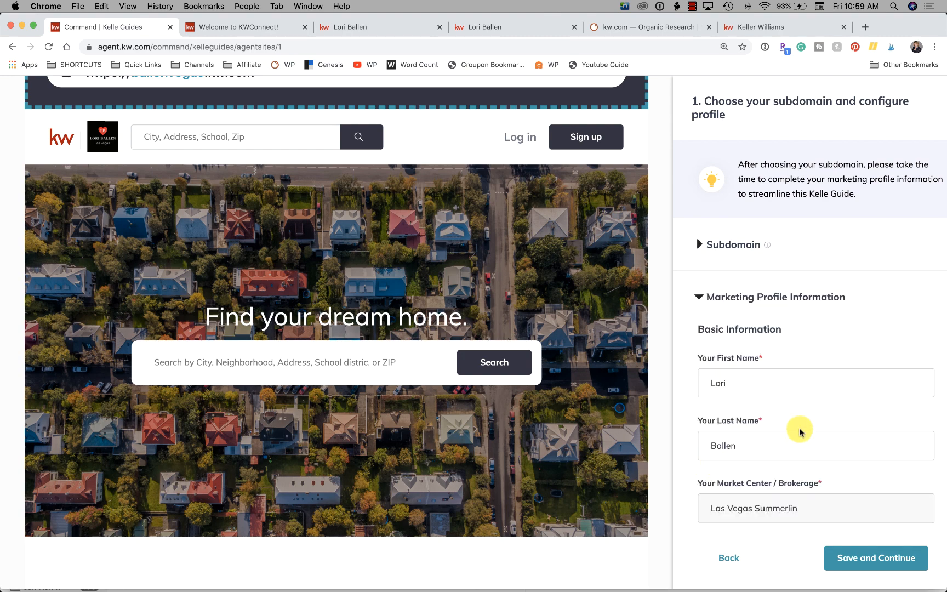
# Examine the Basic Information fields of the marketing profile, from the agent's name and brokerage address to job title and contact details.
pyautogui.scroll(-4, 800, 433)
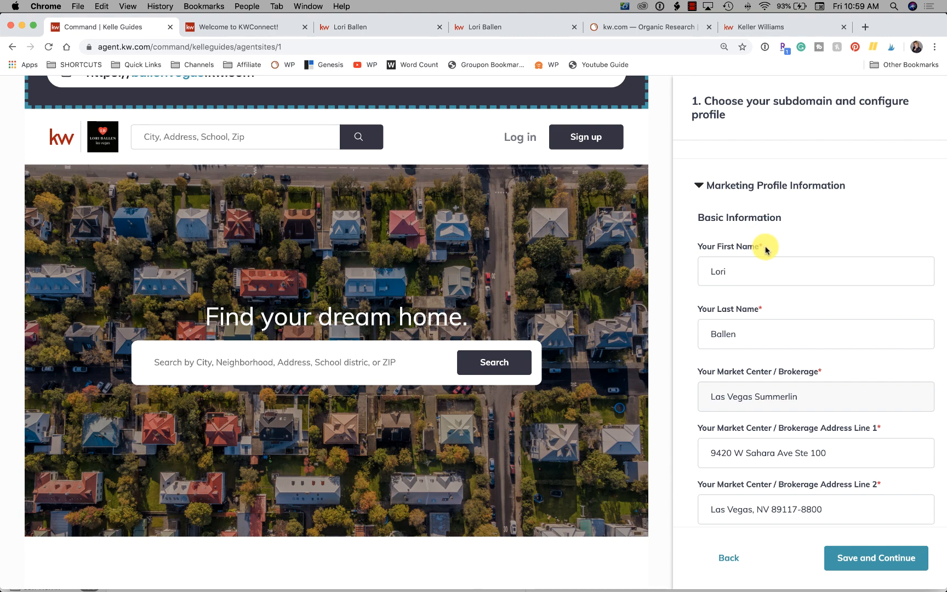
pyautogui.scroll(-2, 765, 247)
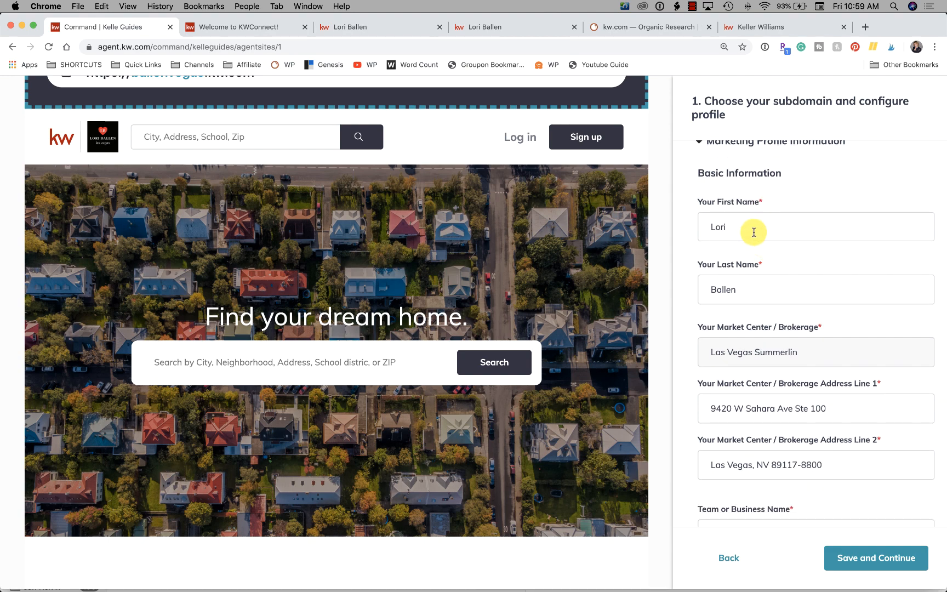
pyautogui.click(754, 232)
pyautogui.scroll(-2, 754, 232)
pyautogui.click(752, 235)
pyautogui.scroll(-3, 753, 234)
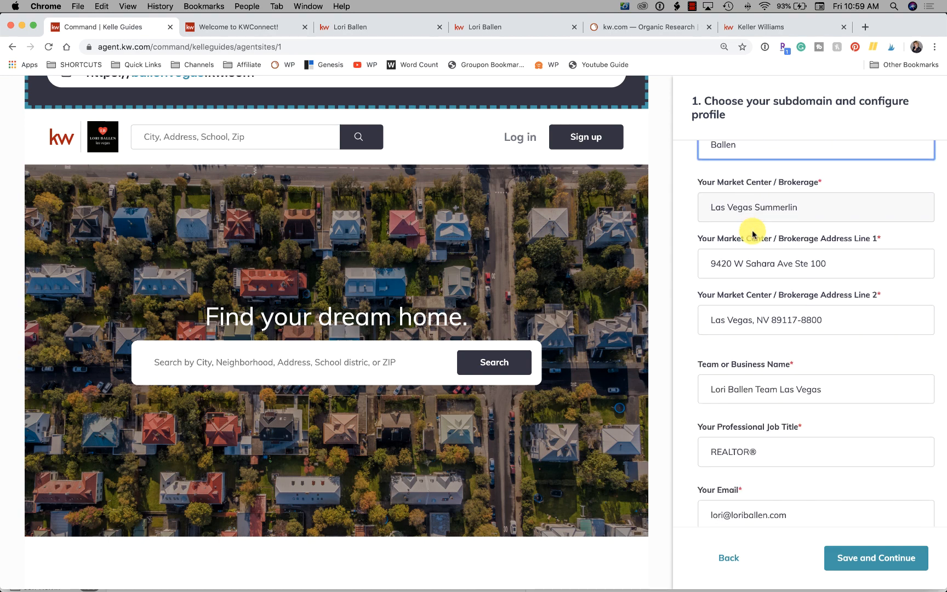
pyautogui.scroll(-1, 753, 230)
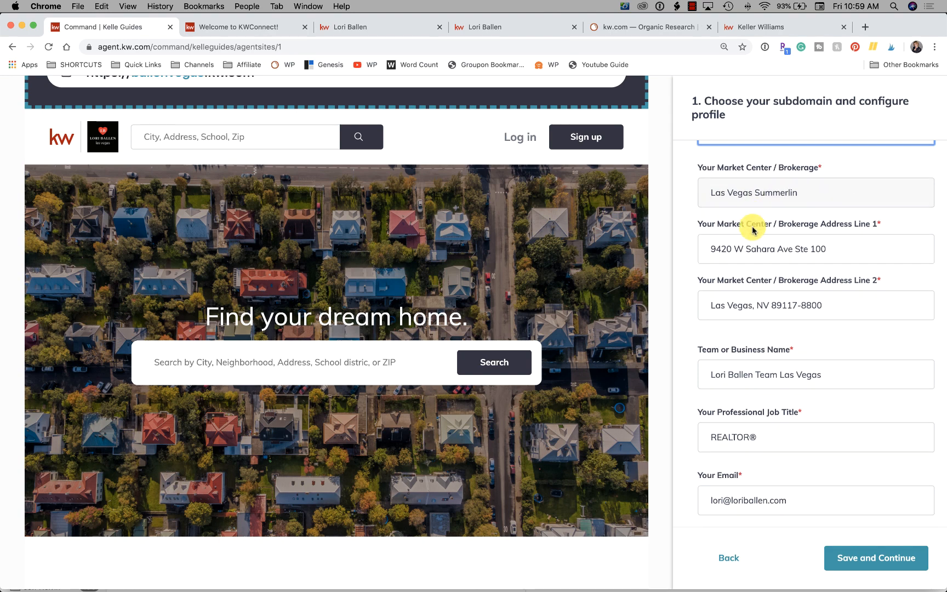
pyautogui.scroll(-2, 753, 230)
pyautogui.scroll(-2, 863, 291)
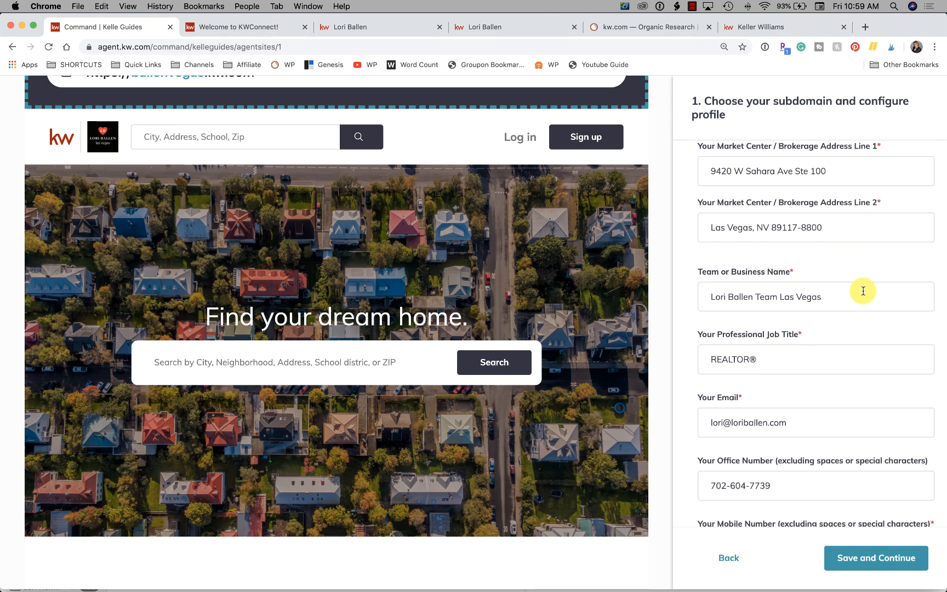
pyautogui.scroll(-2, 863, 291)
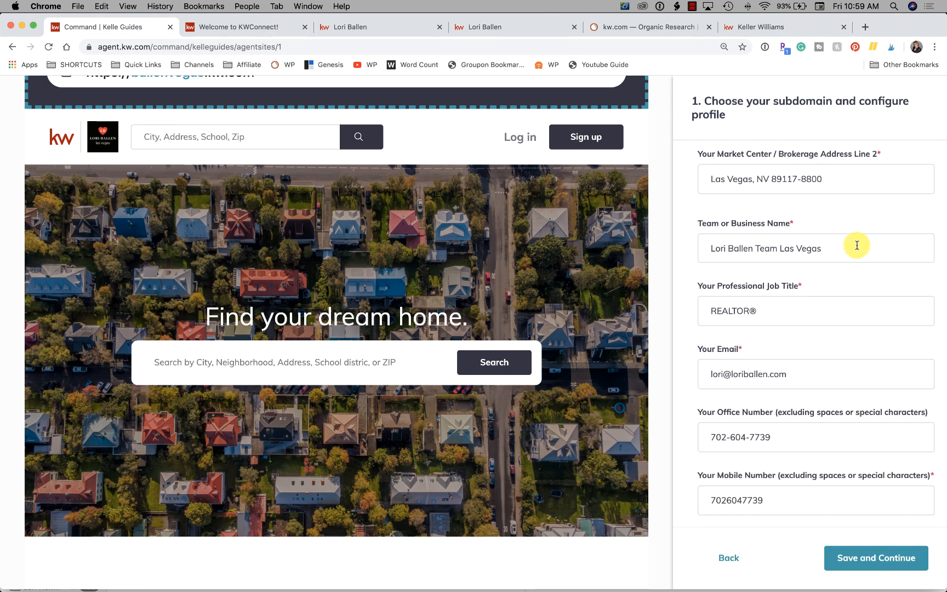
pyautogui.scroll(-1, 855, 246)
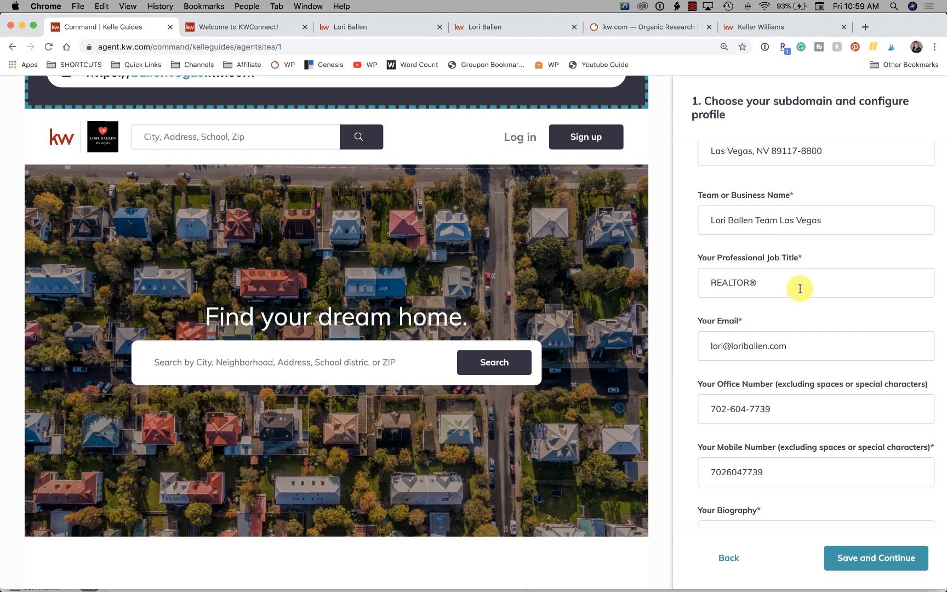
pyautogui.scroll(-4, 802, 287)
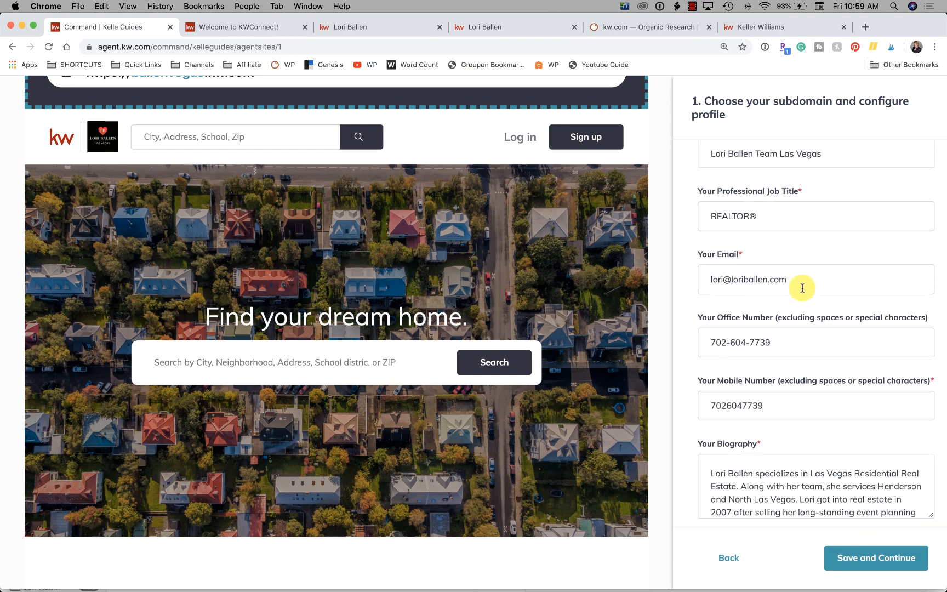
# Remove the hyphens from the office number in the marketing profile so it contains digits only, and check the mobile number.
pyautogui.scroll(-2, 800, 256)
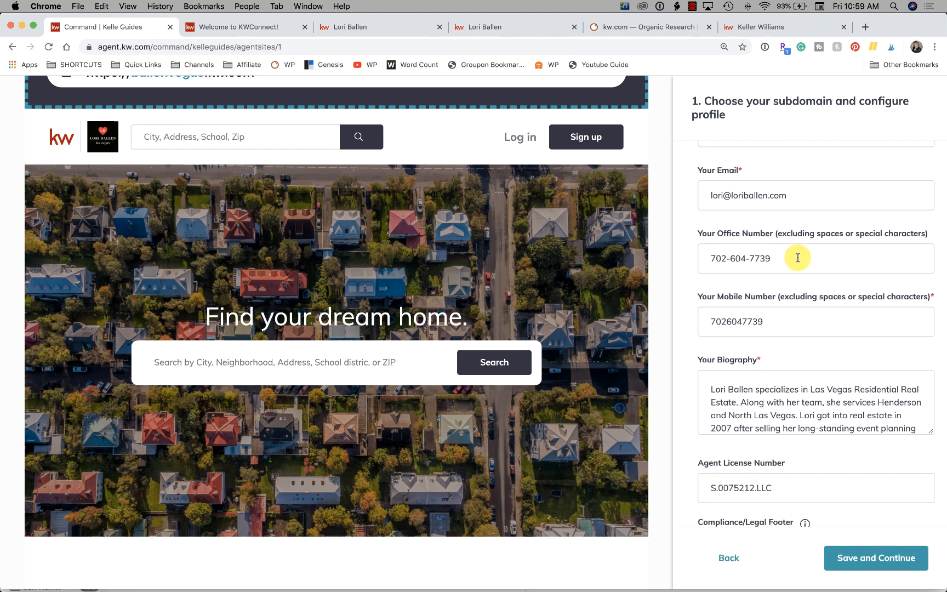
pyautogui.scroll(-2, 833, 266)
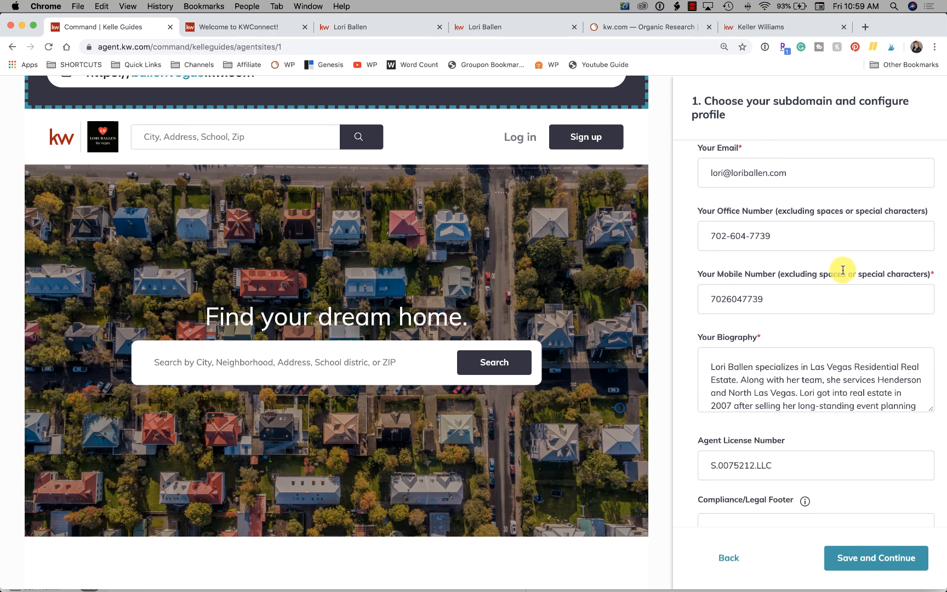
pyautogui.click(729, 220)
pyautogui.press('BackSpace')
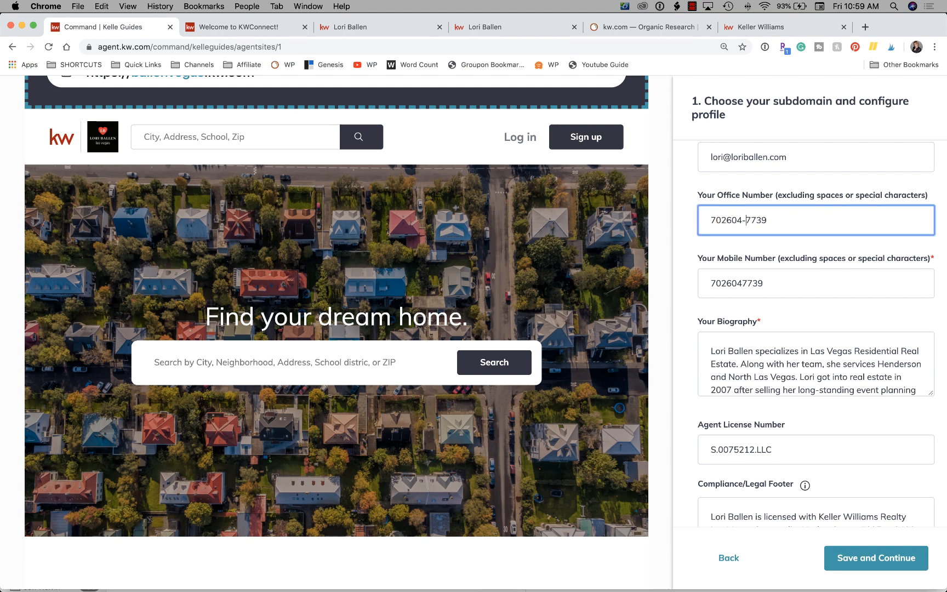
pyautogui.press('BackSpace')
pyautogui.scroll(-2, 765, 236)
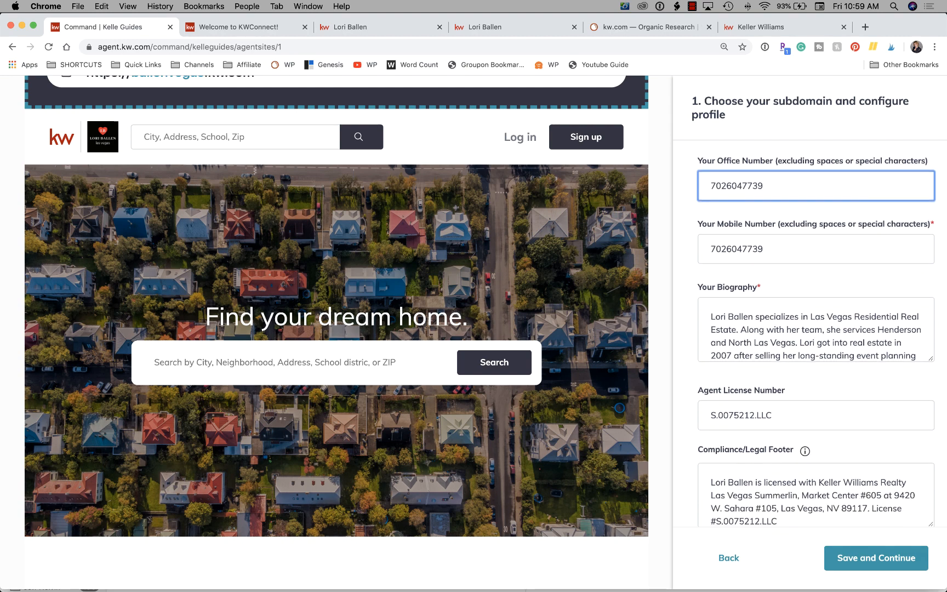
pyautogui.click(739, 257)
# Read through the profile biography and enlarge its text box until the whole text fits without scrolling.
pyautogui.scroll(-5, 789, 253)
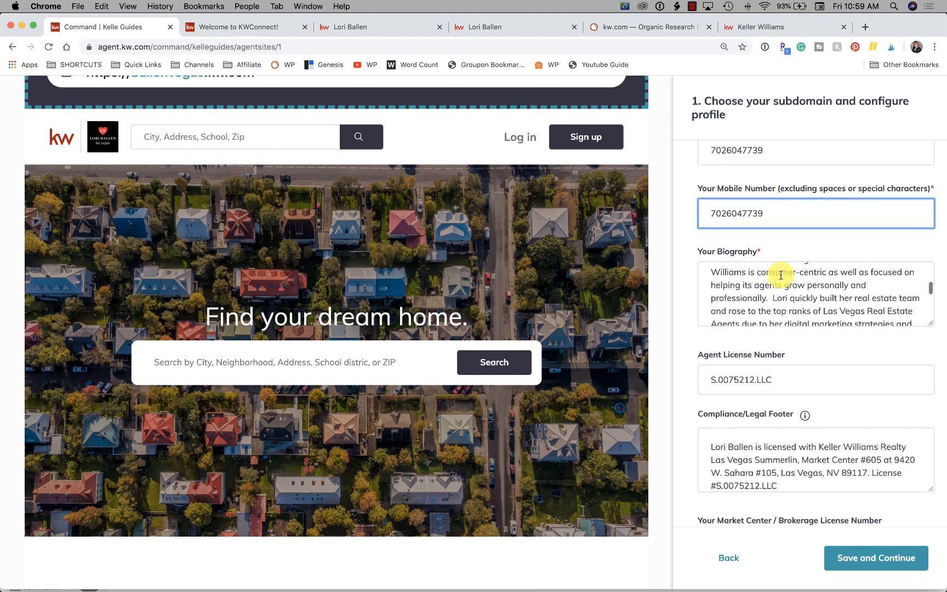
pyautogui.scroll(-6, 781, 275)
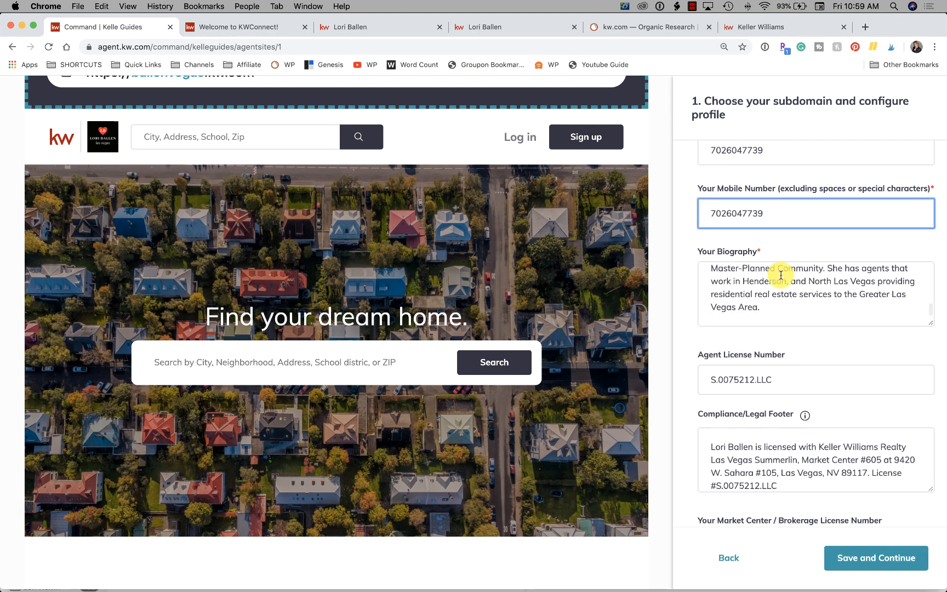
pyautogui.scroll(5, 781, 276)
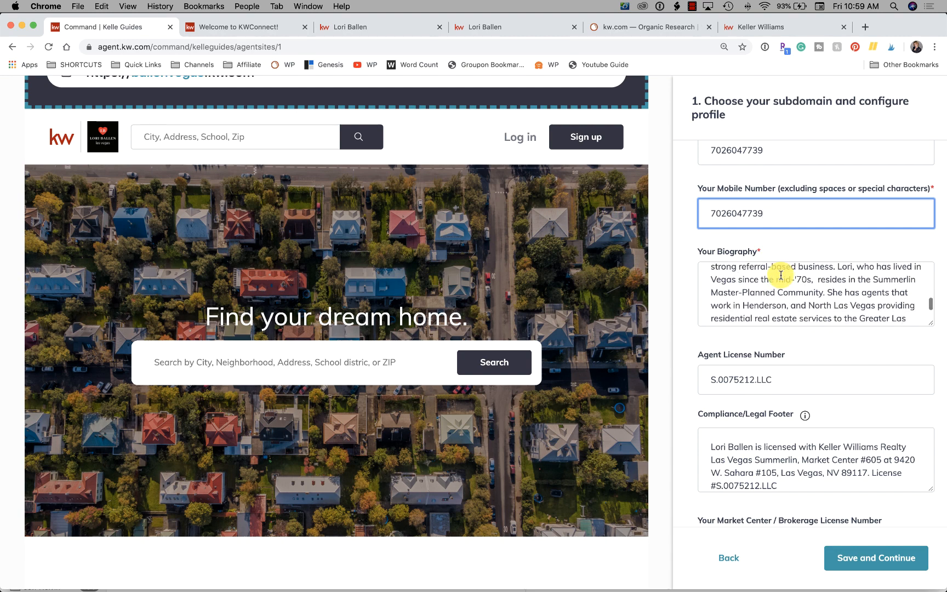
pyautogui.scroll(-6, 781, 275)
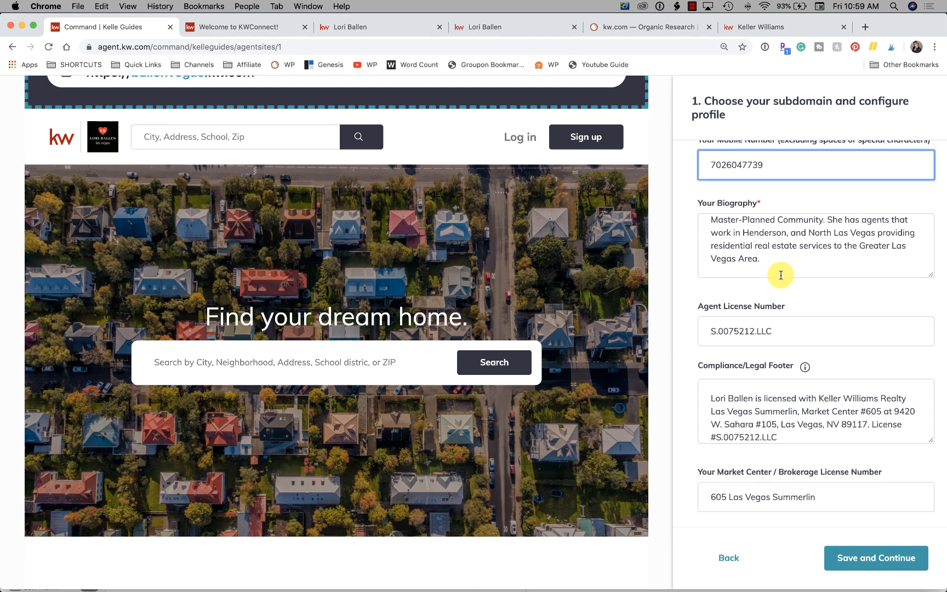
pyautogui.scroll(1, 781, 275)
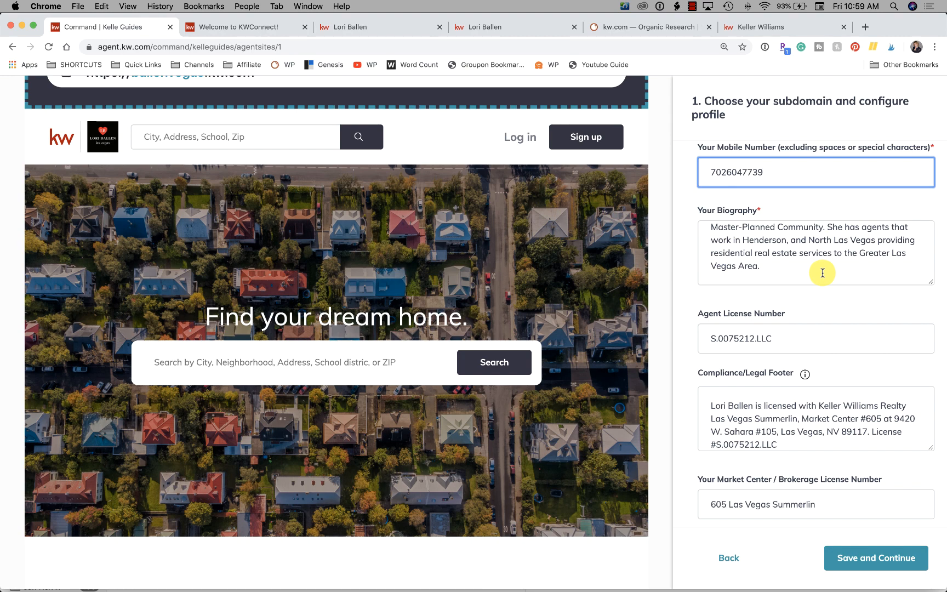
pyautogui.scroll(5, 822, 273)
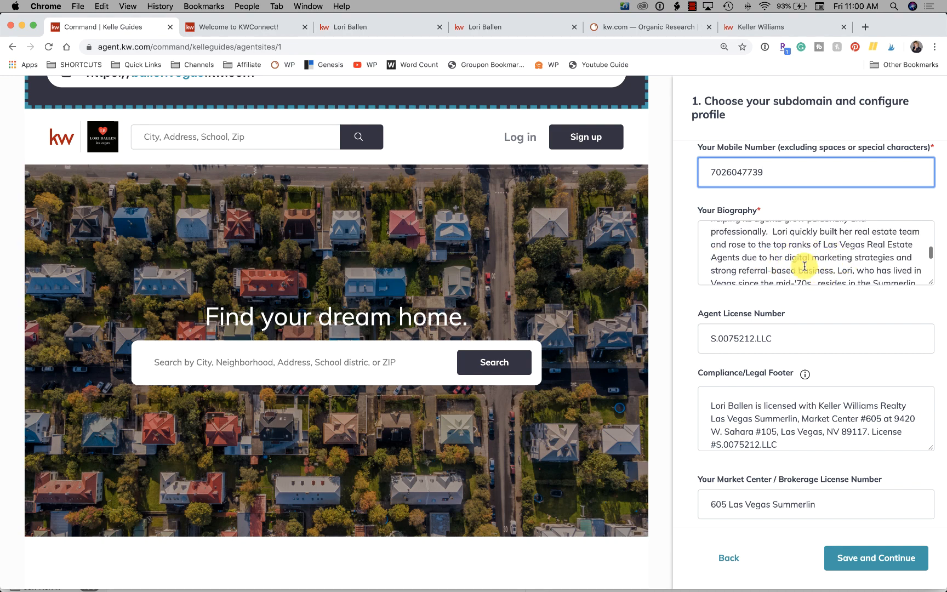
pyautogui.scroll(5, 810, 258)
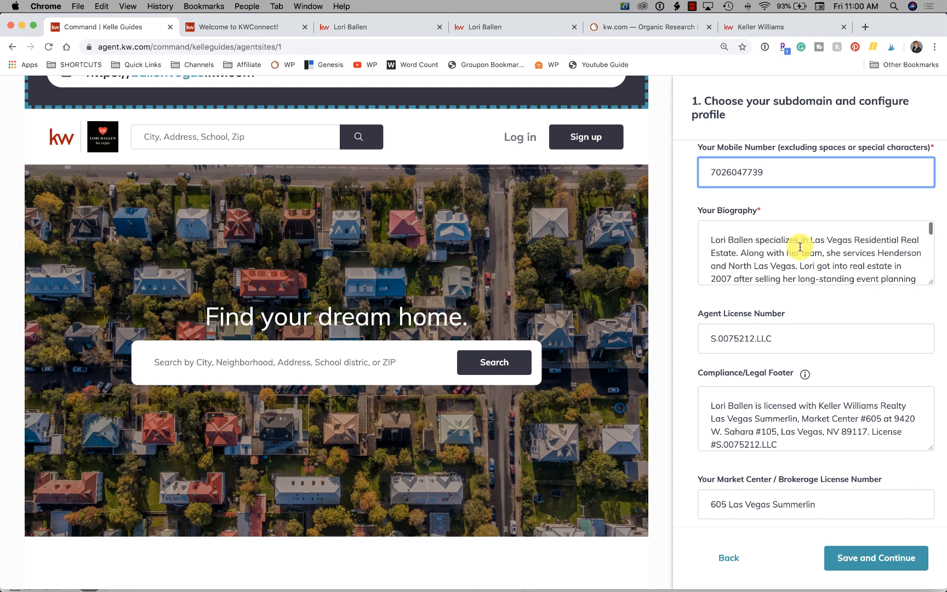
pyautogui.moveTo(930, 282); pyautogui.dragTo(920, 452)
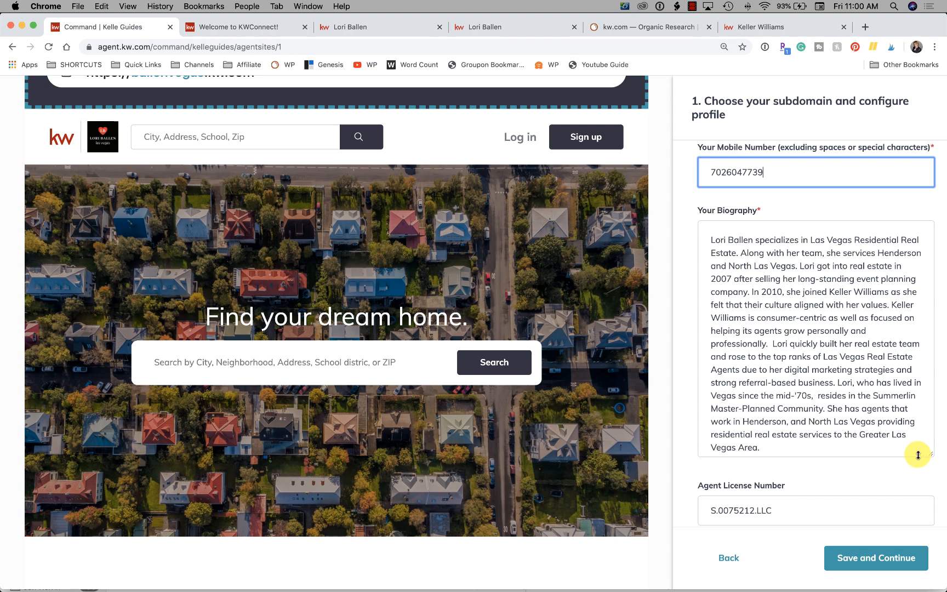
pyautogui.moveTo(919, 455)
pyautogui.mouseDown()
pyautogui.moveTo(913, 421)
pyautogui.moveTo(915, 503)
pyautogui.moveTo(914, 463)
pyautogui.mouseUp()
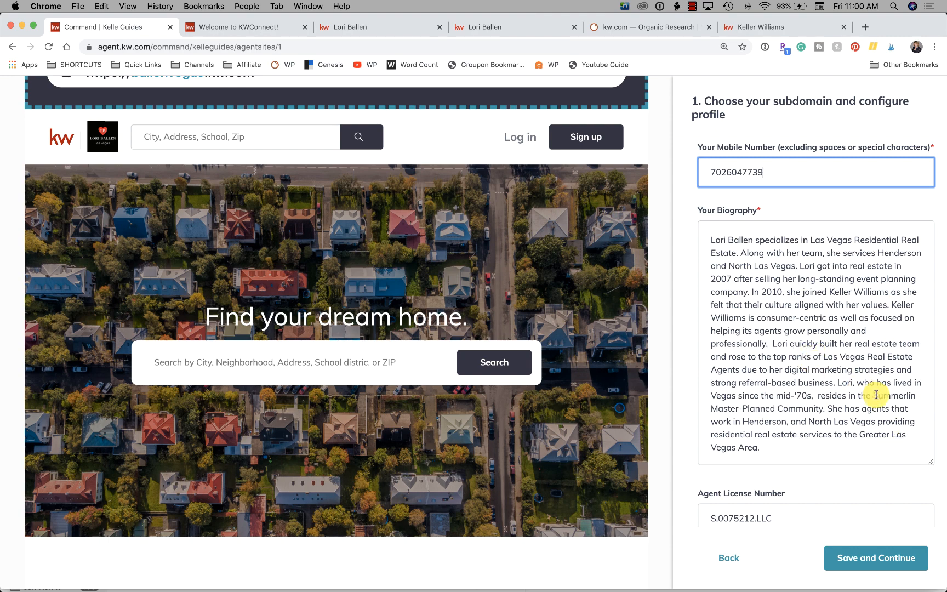
pyautogui.click(775, 344)
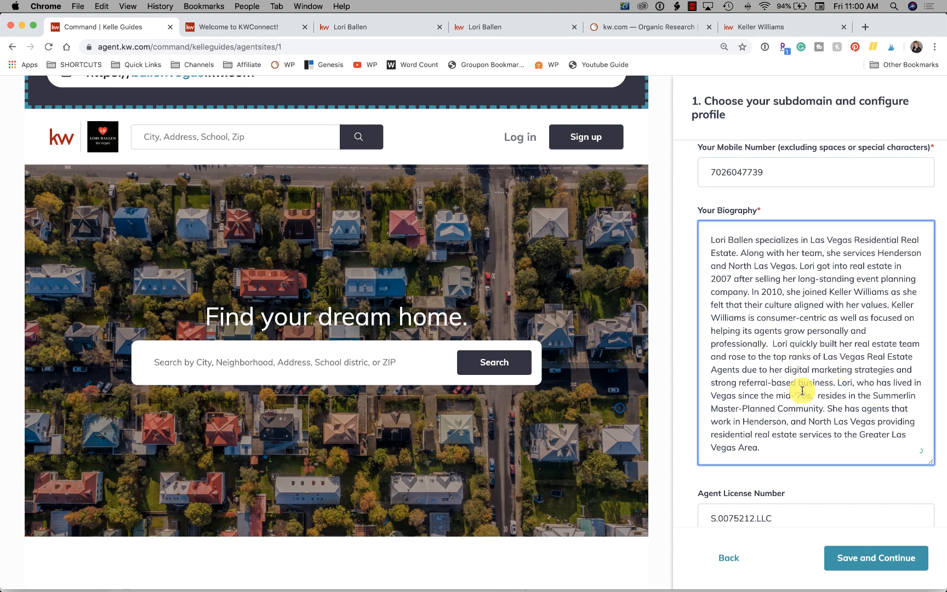
# Examine the agent license number and the Compliance/Legal Footer text, including the license reference at its end.
pyautogui.scroll(-3, 811, 402)
pyautogui.scroll(-3, 812, 402)
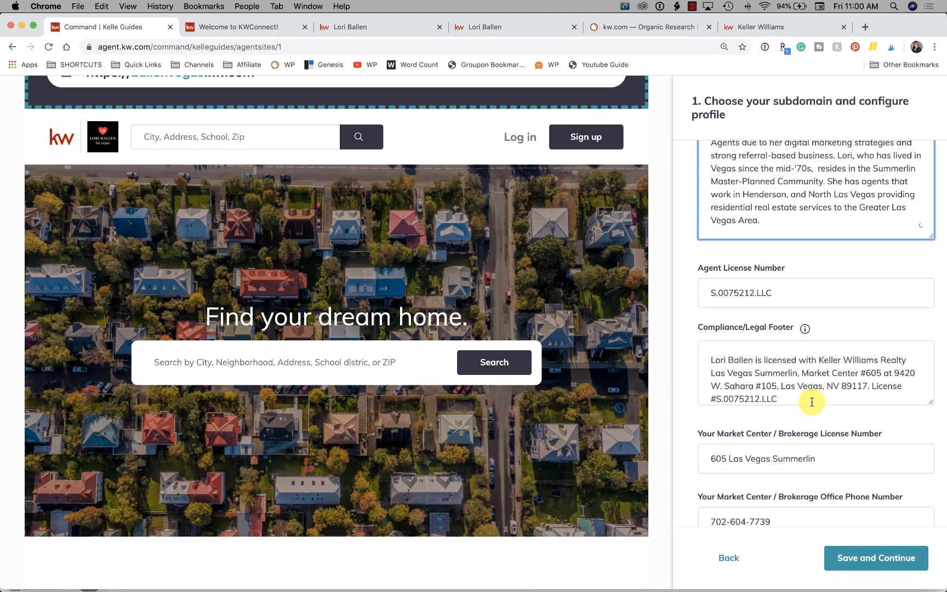
pyautogui.click(723, 295)
pyautogui.moveTo(710, 290); pyautogui.dragTo(859, 291)
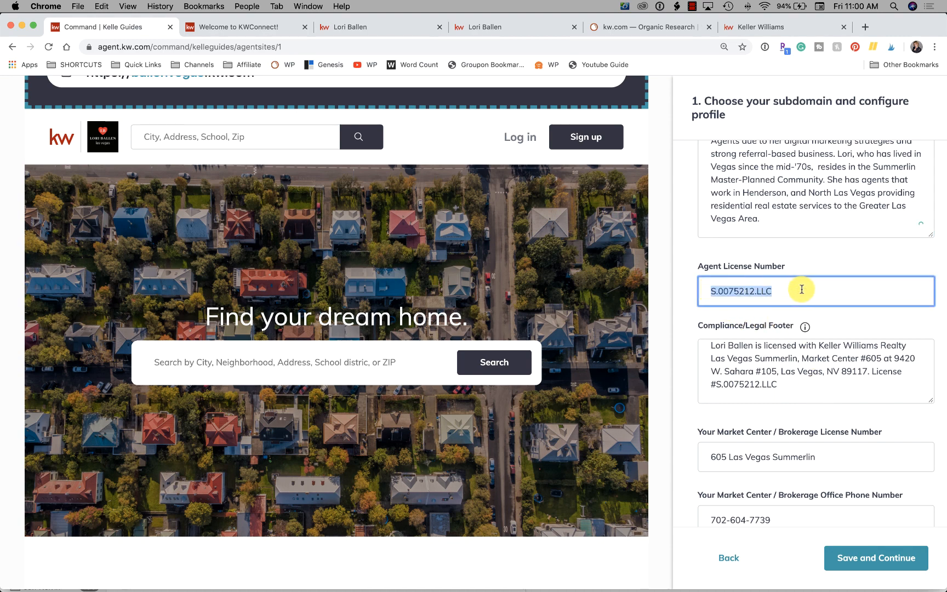
pyautogui.scroll(-3, 803, 290)
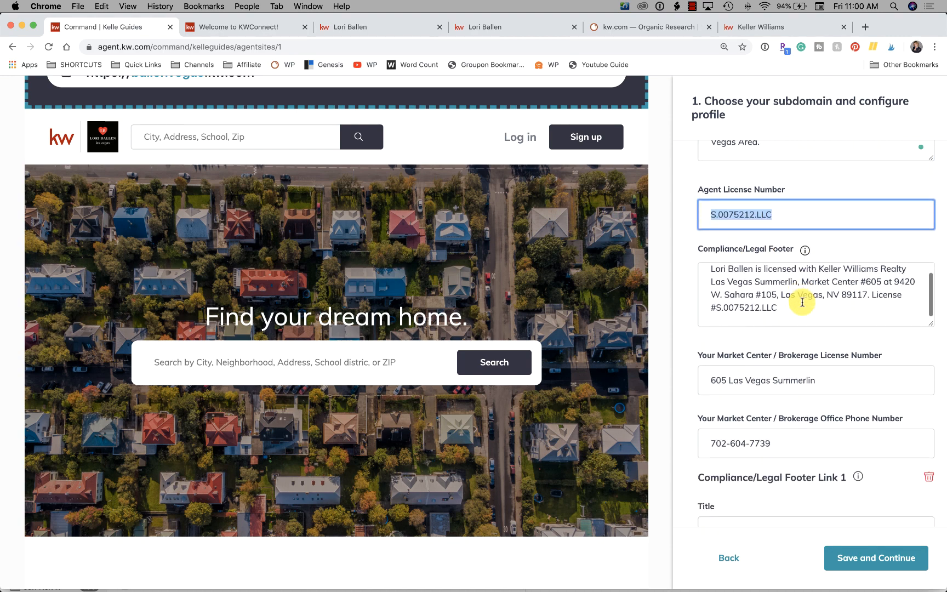
pyautogui.click(802, 303)
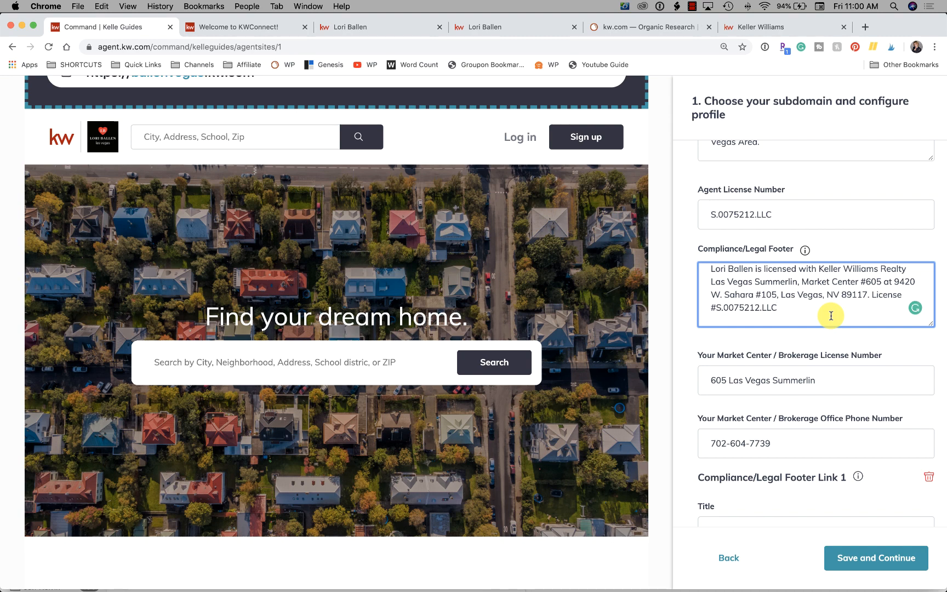
pyautogui.moveTo(873, 296); pyautogui.dragTo(878, 313)
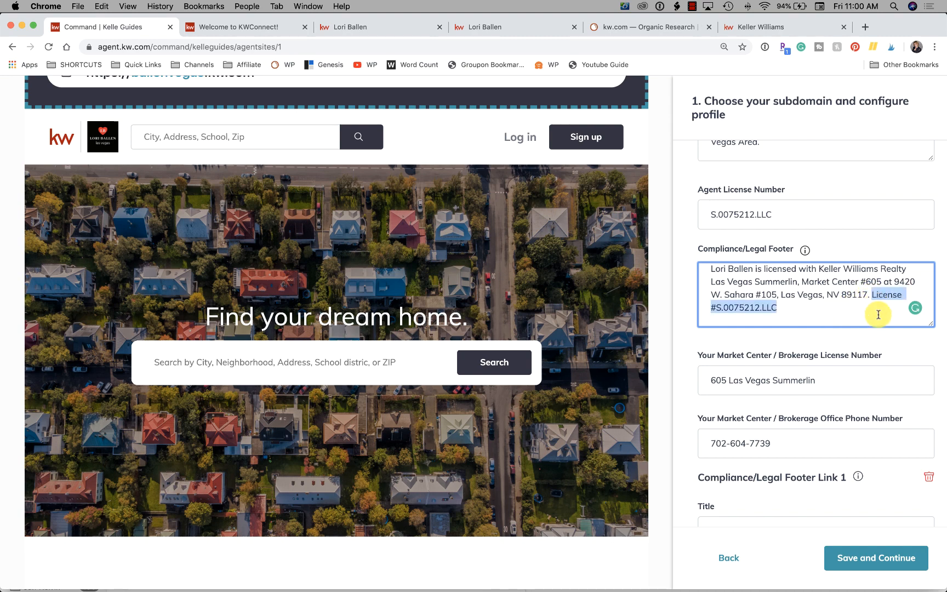
pyautogui.click(822, 287)
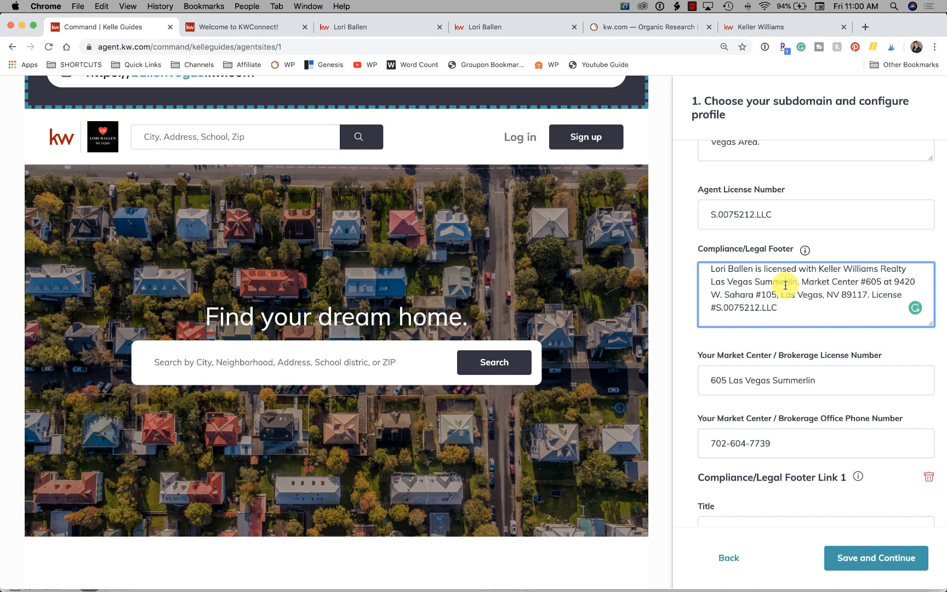
pyautogui.moveTo(786, 311); pyautogui.dragTo(697, 258)
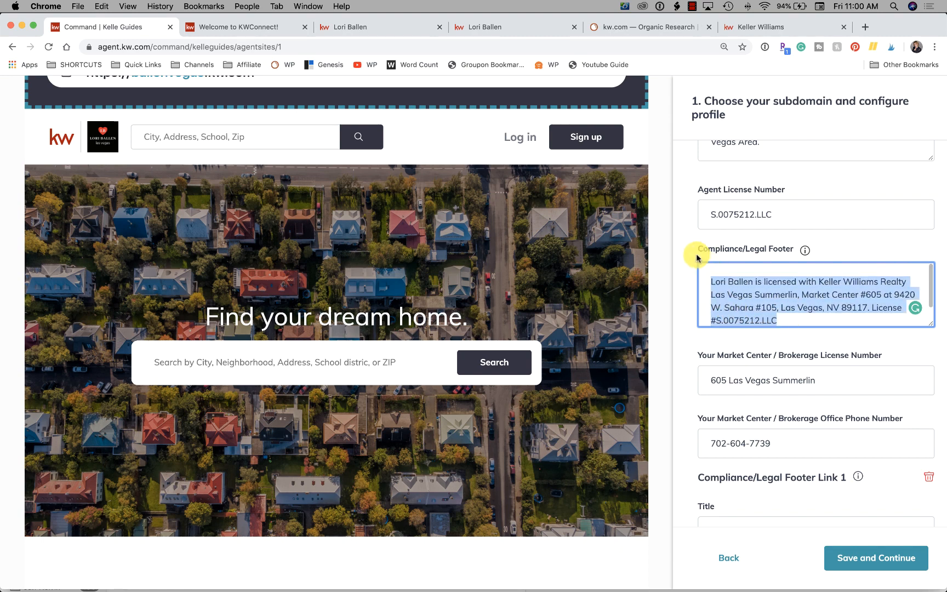
pyautogui.moveTo(804, 251)
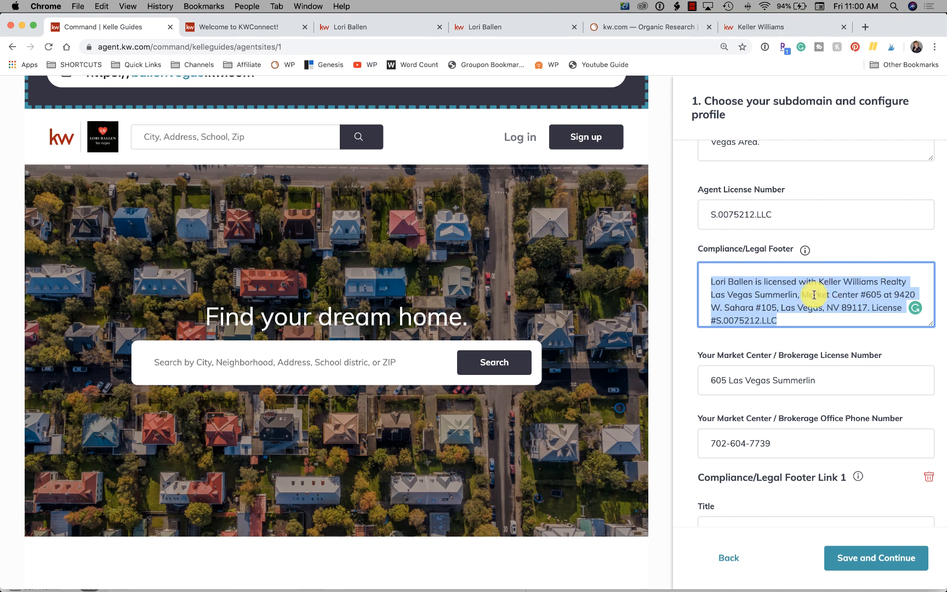
# Examine the brokerage license and office phone fields, the Privacy Policy footer link, and the Legal Footer Images upload area.
pyautogui.scroll(-5, 814, 294)
pyautogui.click(856, 238)
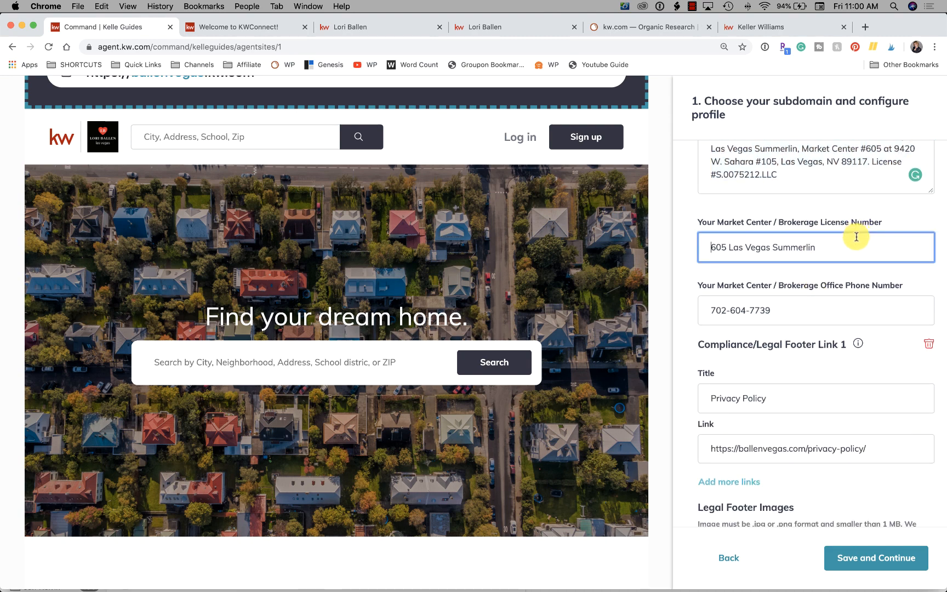
pyautogui.scroll(-3, 854, 236)
pyautogui.click(829, 232)
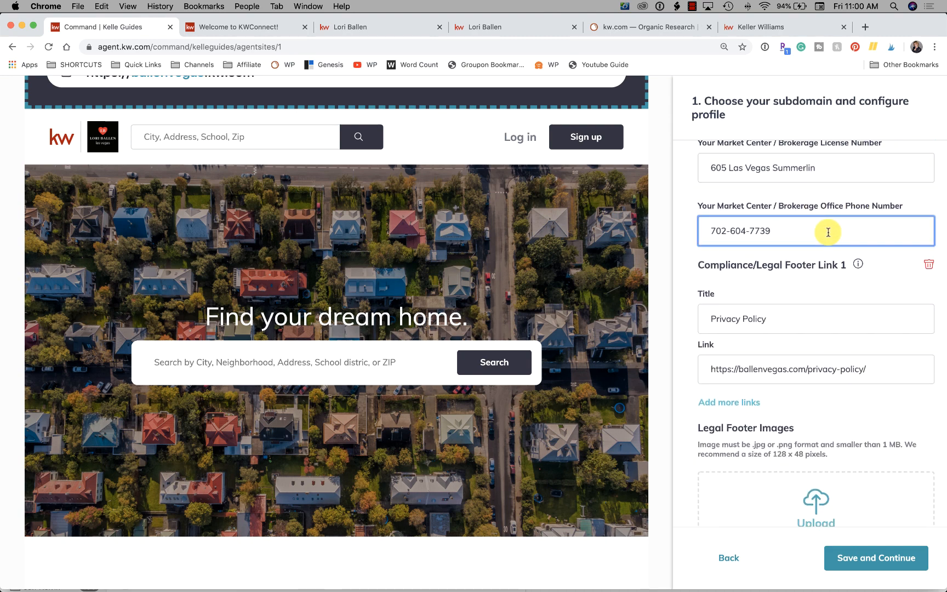
pyautogui.scroll(-3, 828, 232)
pyautogui.moveTo(859, 187)
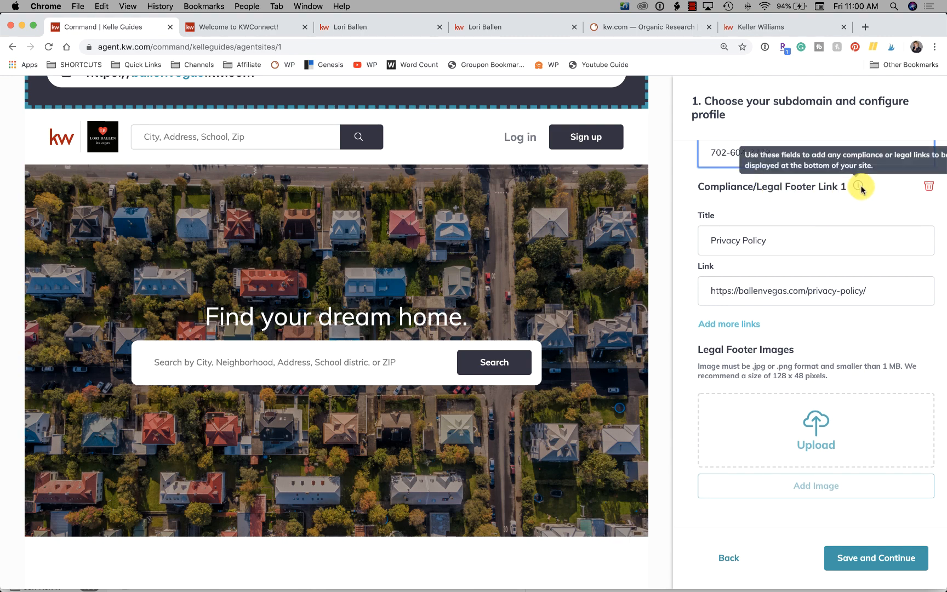
pyautogui.scroll(-1, 805, 233)
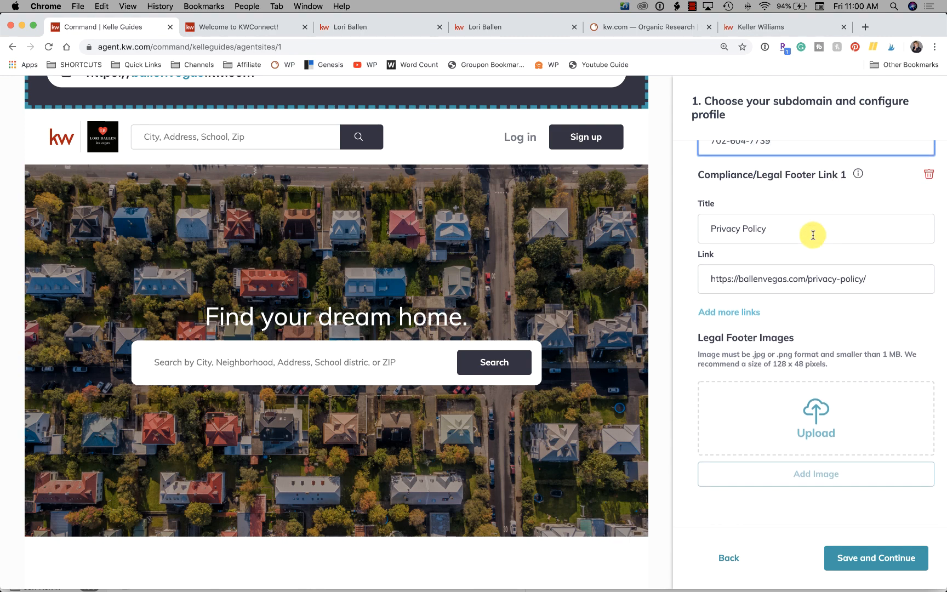
pyautogui.click(791, 221)
pyautogui.scroll(-1, 791, 222)
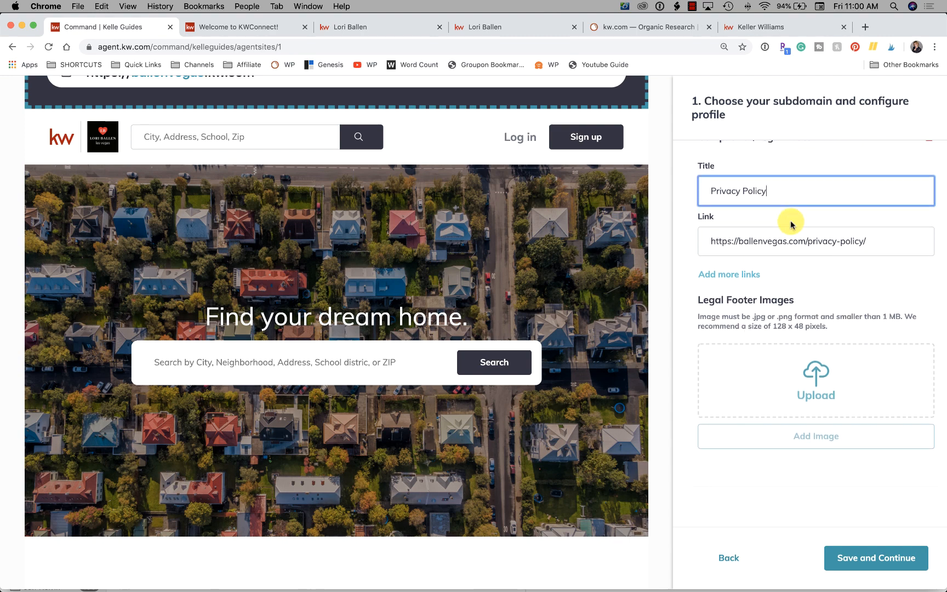
# Examine the Privacy Policy footer link's title and URL, the Legal Footer Images area, and the profile picture and logo entries under Imagery.
pyautogui.click(865, 242)
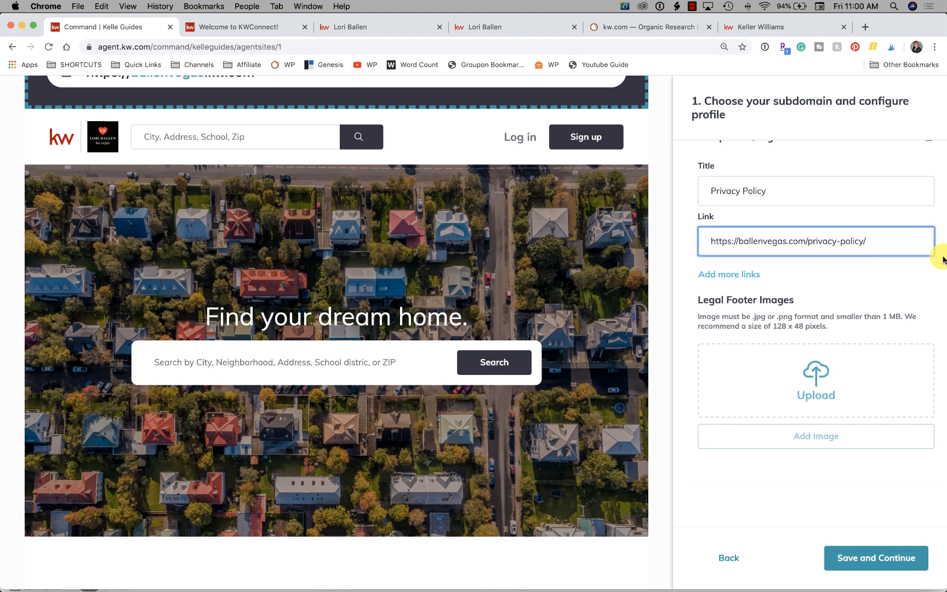
pyautogui.scroll(2, 795, 207)
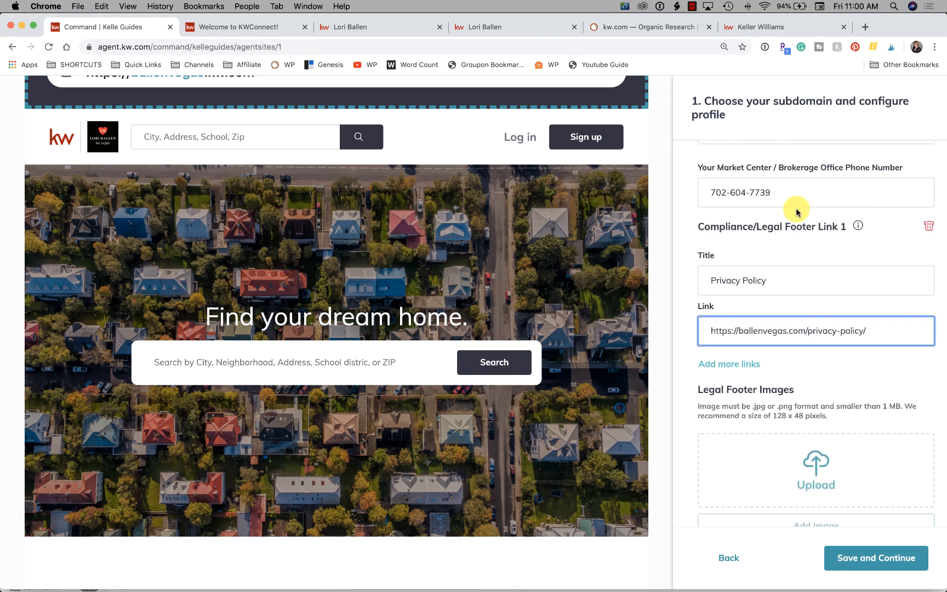
pyautogui.click(807, 240)
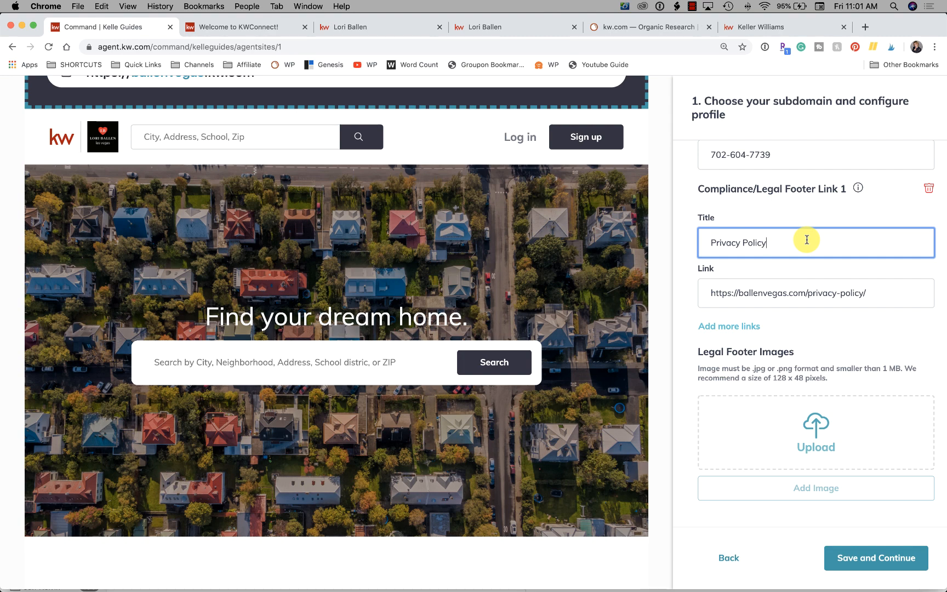
pyautogui.scroll(-5, 807, 239)
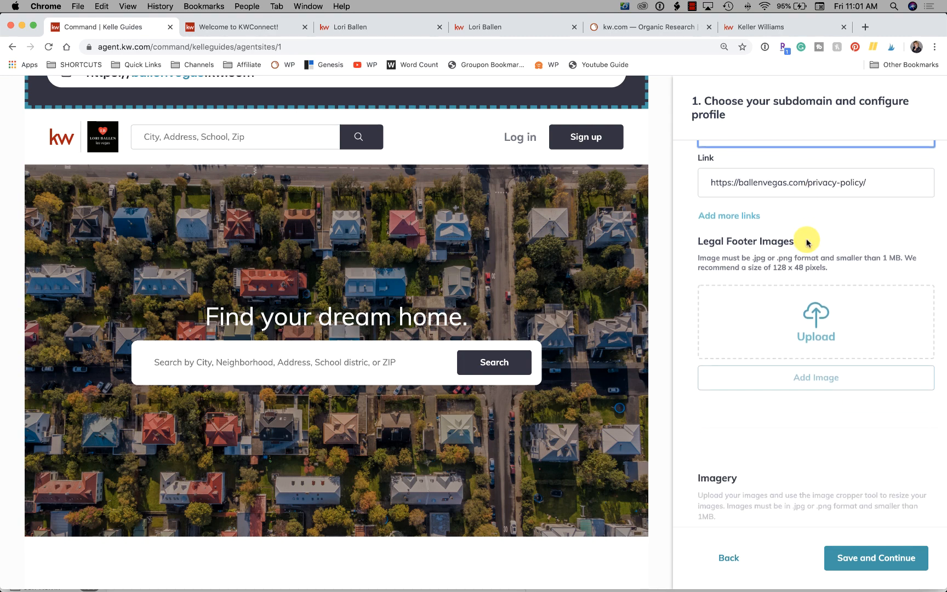
pyautogui.scroll(-2, 807, 240)
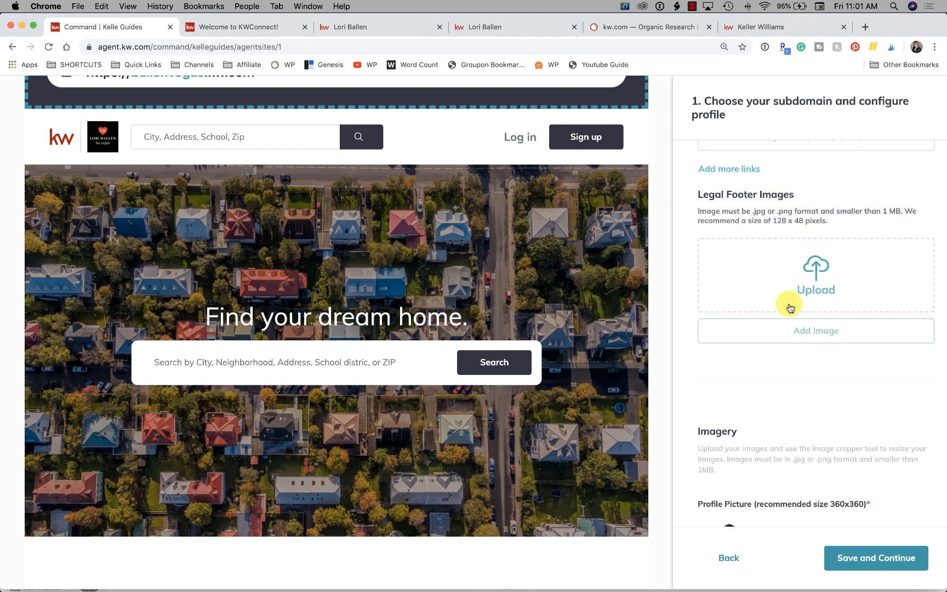
pyautogui.scroll(-10, 790, 308)
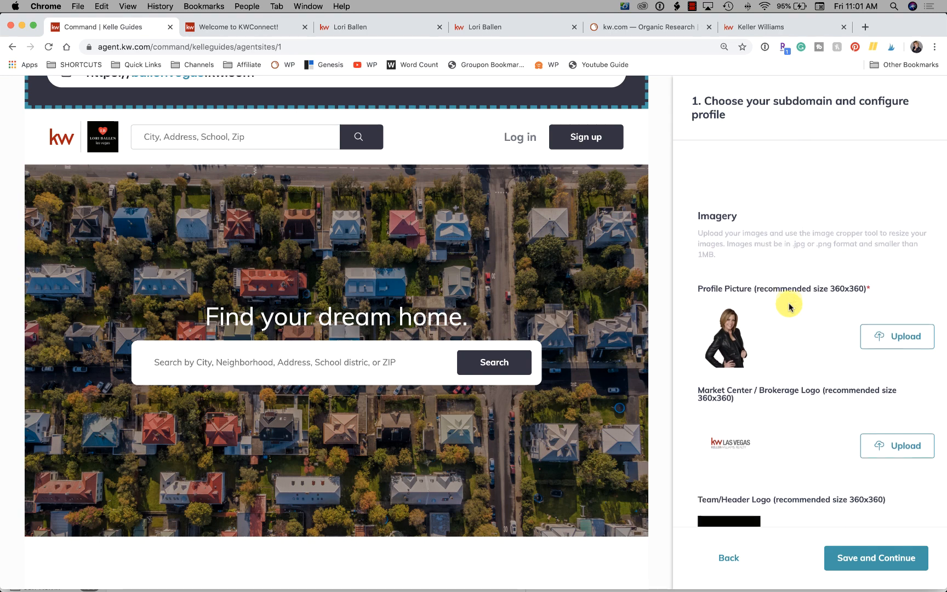
pyautogui.scroll(-5, 789, 306)
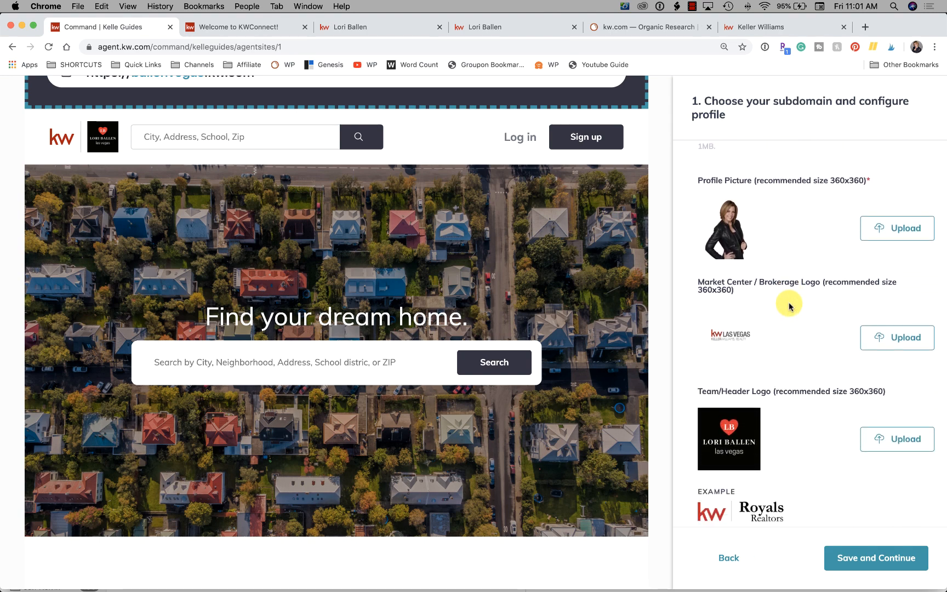
pyautogui.scroll(-1, 831, 239)
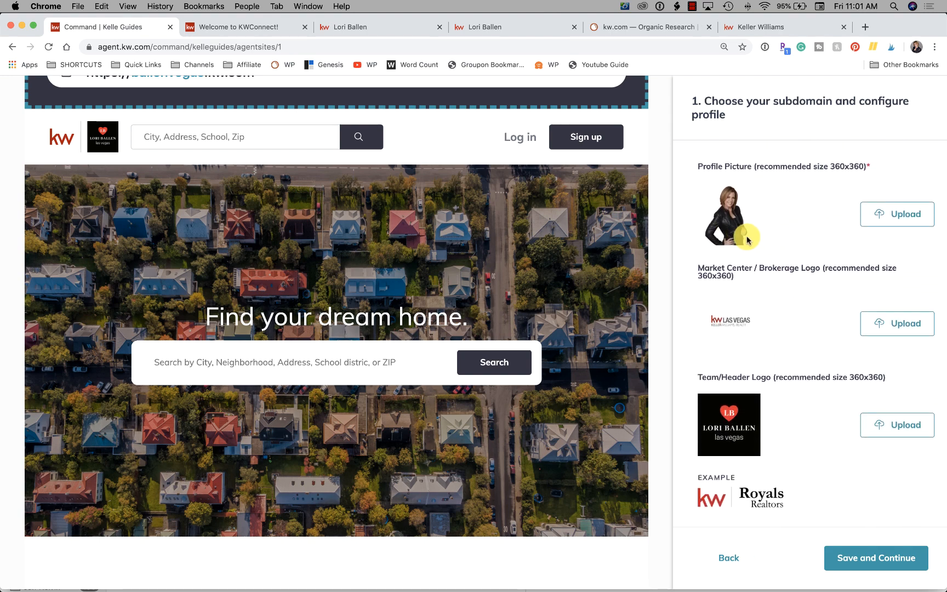
# Start replacing the profile picture and search Documents for the agent's photo by first name with "profile" and with "2020".
pyautogui.click(899, 216)
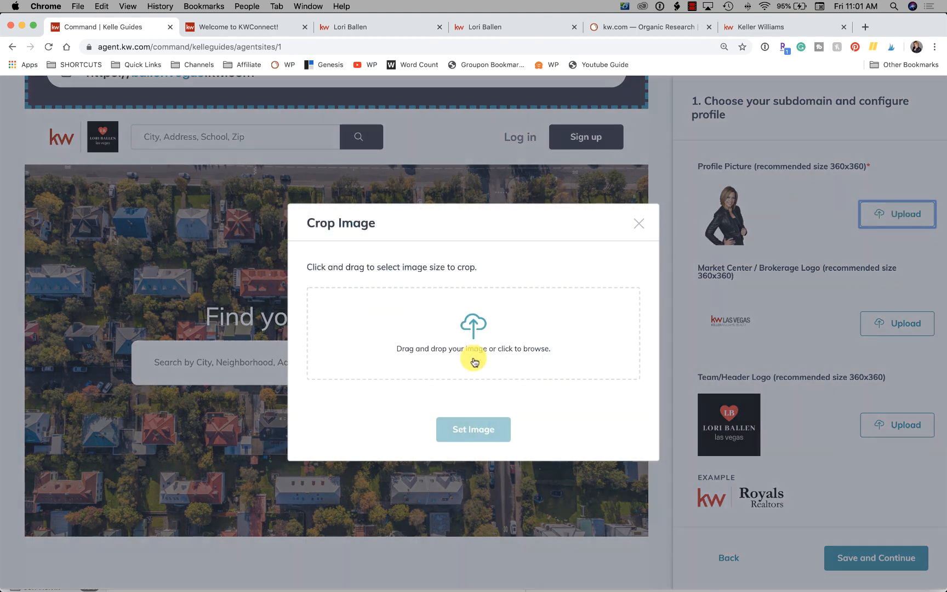
pyautogui.click(481, 336)
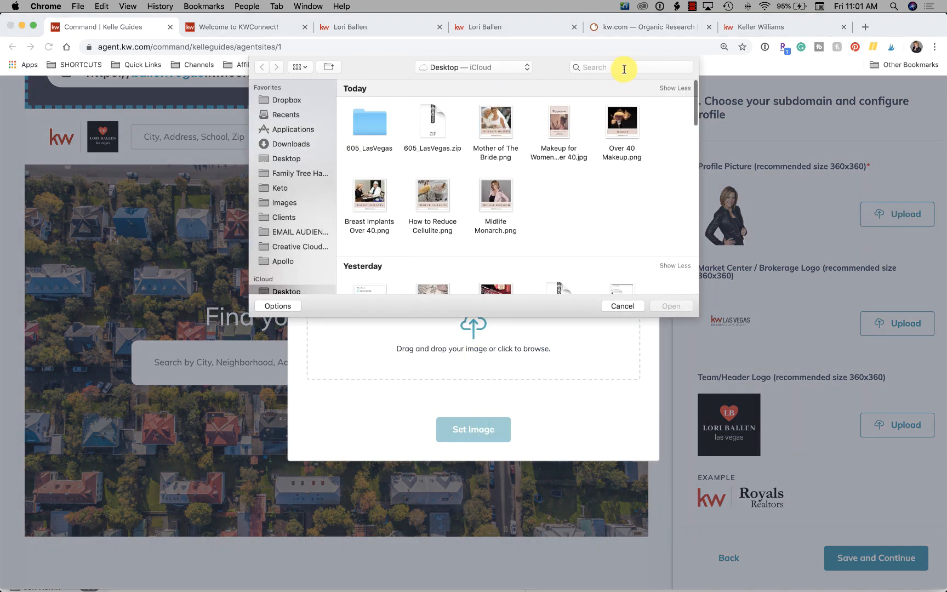
pyautogui.press('BackSpace')
pyautogui.write('lori ')
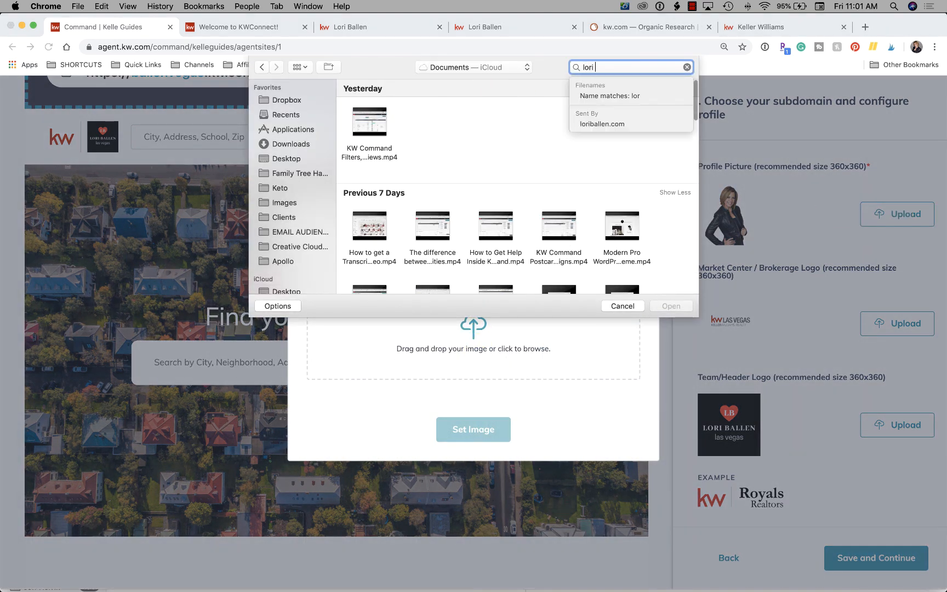
pyautogui.write('profile')
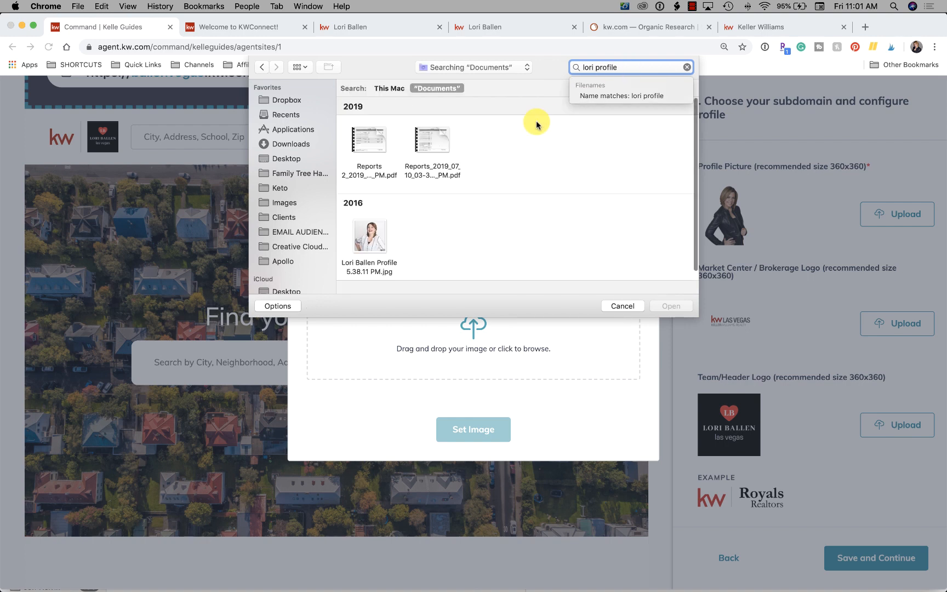
pyautogui.scroll(-2, 495, 164)
pyautogui.scroll(2, 495, 164)
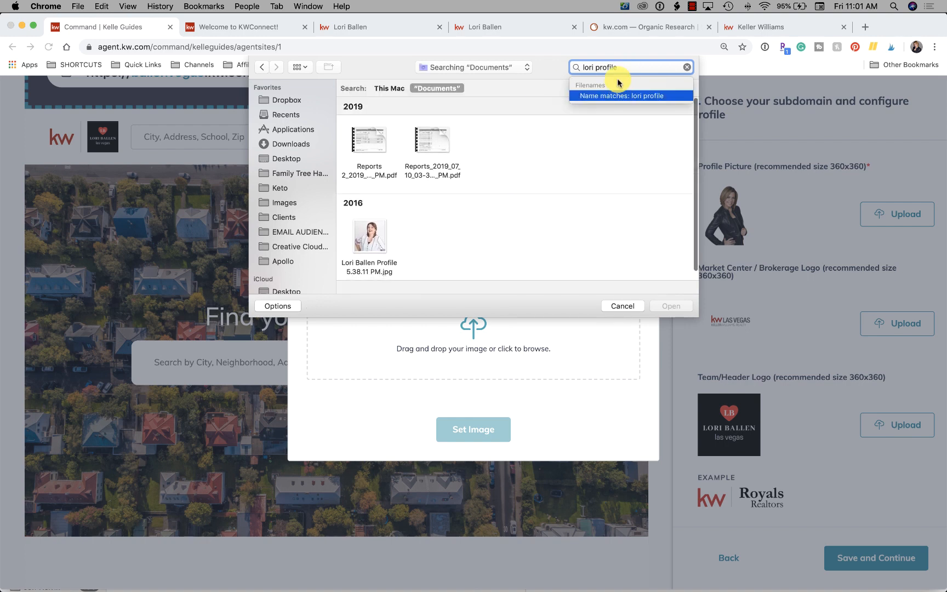
pyautogui.moveTo(621, 67); pyautogui.dragTo(520, 49)
pyautogui.write('lori 20')
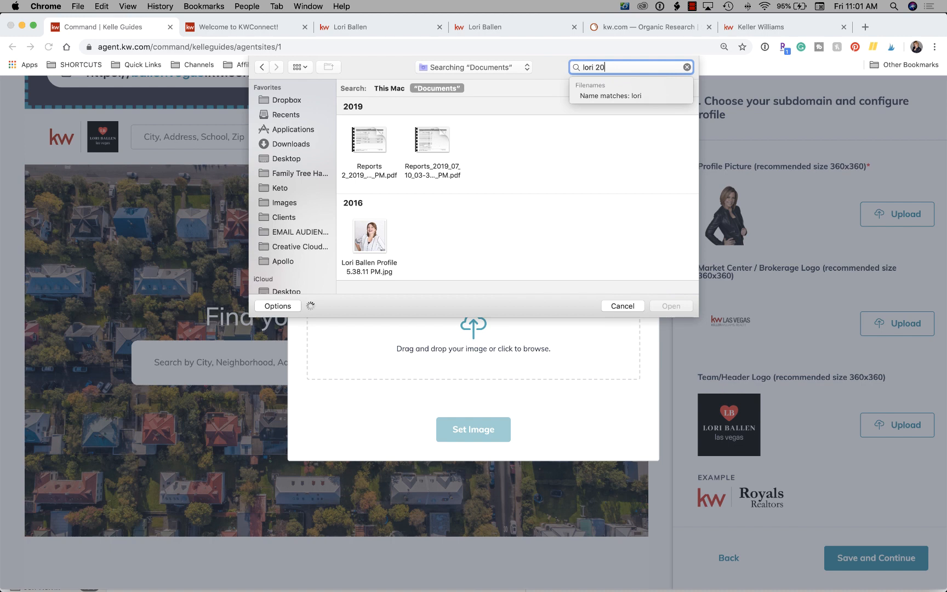
pyautogui.write('20')
pyautogui.press('Return')
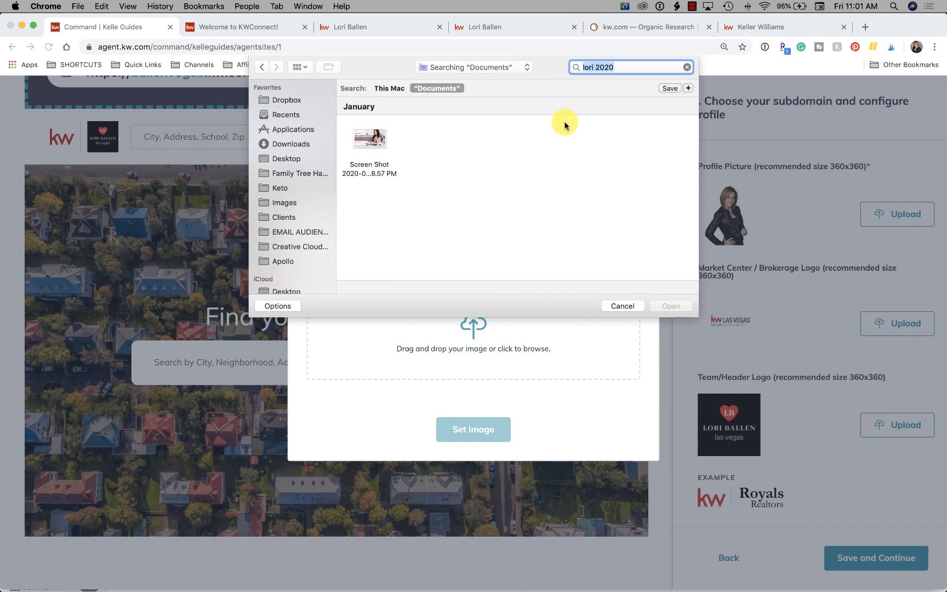
# Browse the Images folder for a suitable portrait of the agent.
pyautogui.click(283, 203)
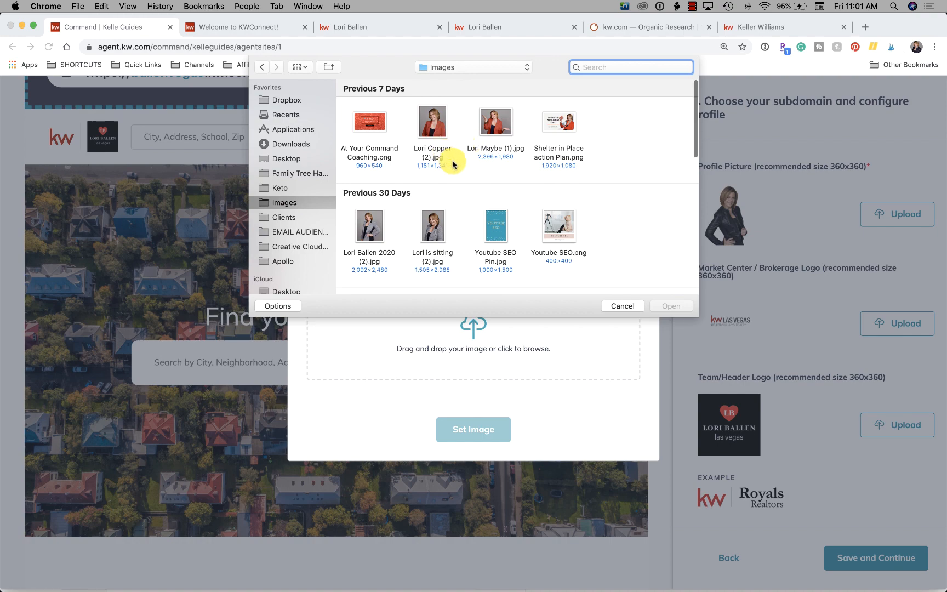
pyautogui.scroll(-2, 451, 160)
pyautogui.click(371, 190)
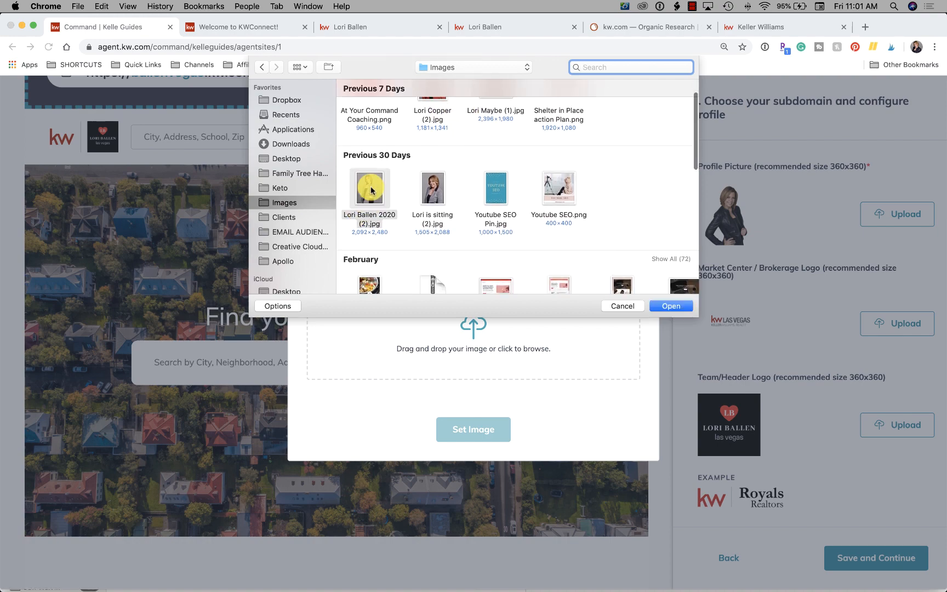
pyautogui.scroll(-5, 628, 226)
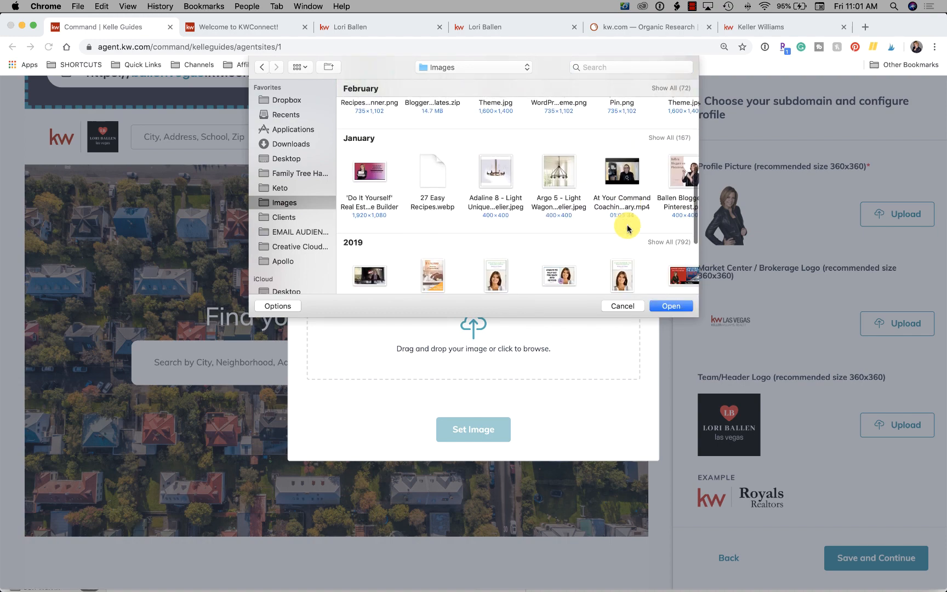
pyautogui.scroll(10, 626, 209)
# Search the computer for the agent's "no background" photo and load the matching PNG for cropping.
pyautogui.click(598, 66)
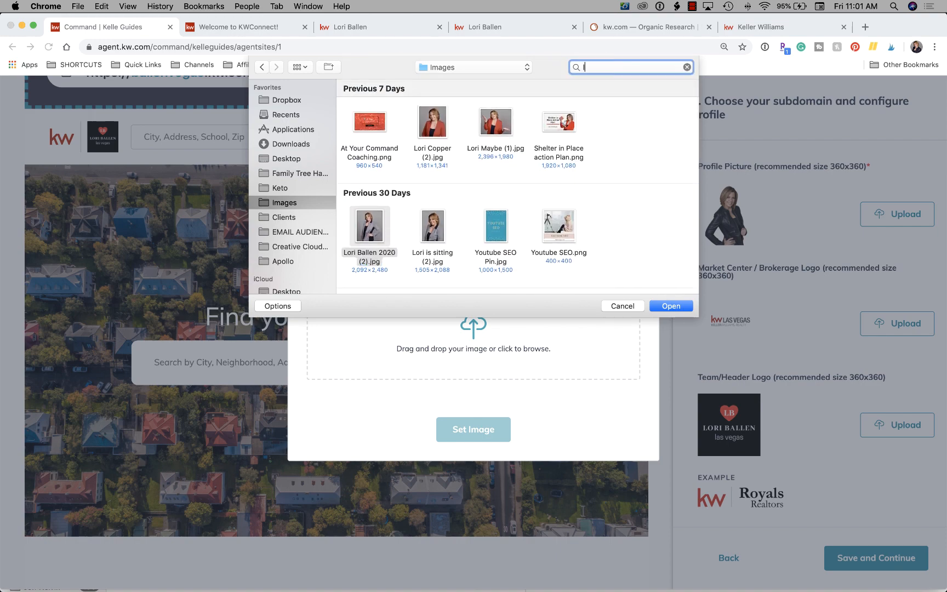
pyautogui.write('lori no background')
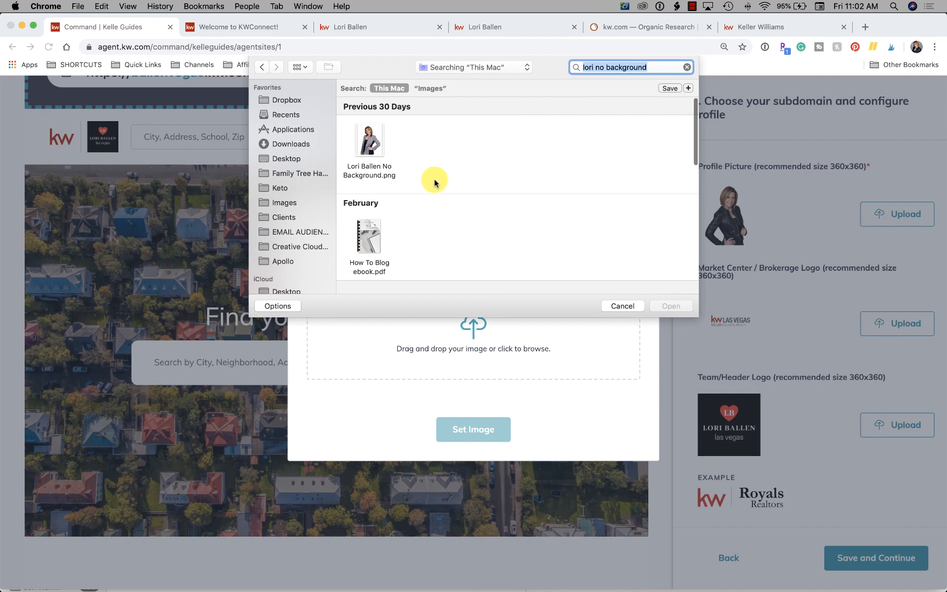
pyautogui.click(371, 143)
pyautogui.click(682, 304)
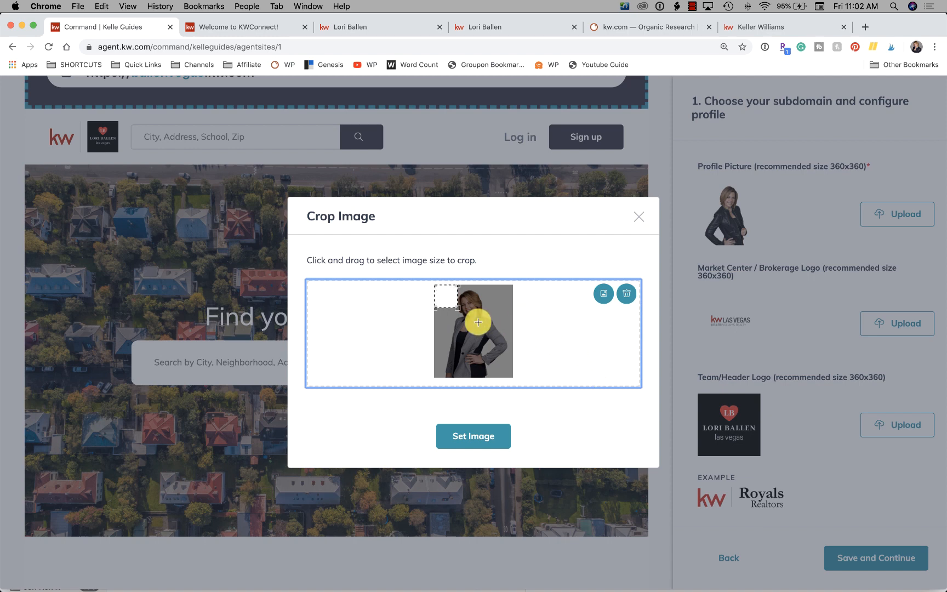
# Crop the portrait to a full-width square starting at its top edge and set it as the profile picture.
pyautogui.moveTo(457, 308); pyautogui.dragTo(511, 366)
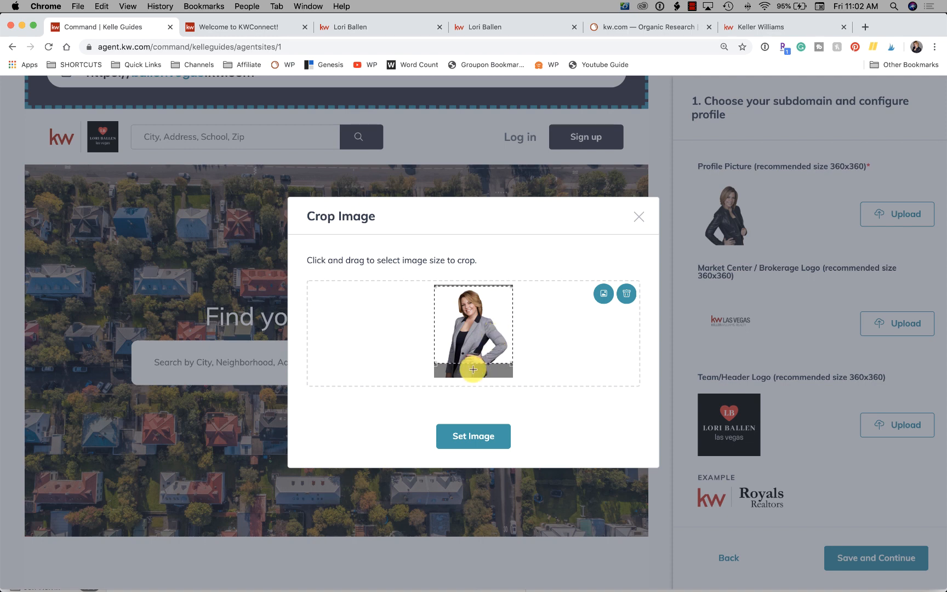
pyautogui.click(519, 379)
pyautogui.click(628, 304)
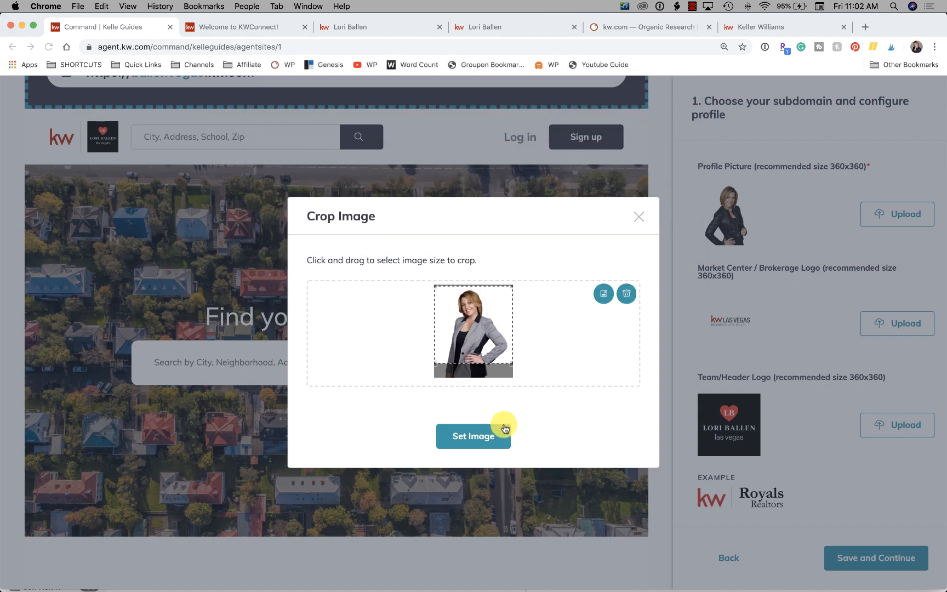
pyautogui.click(505, 429)
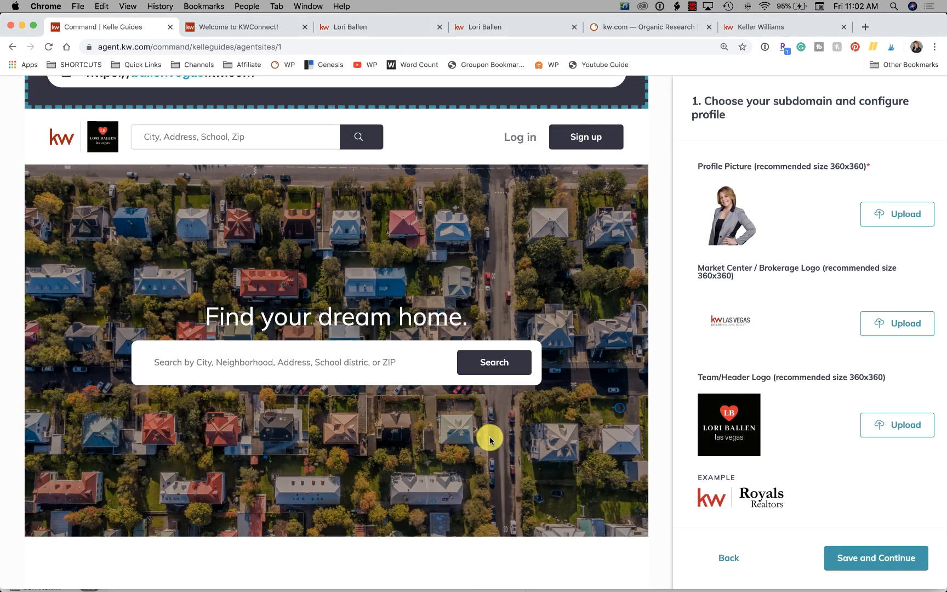
# Start replacing the Market Center / Brokerage Logo and check the logo files in the Black_White subfolder of 605_LasVegas.
pyautogui.scroll(-2, 847, 243)
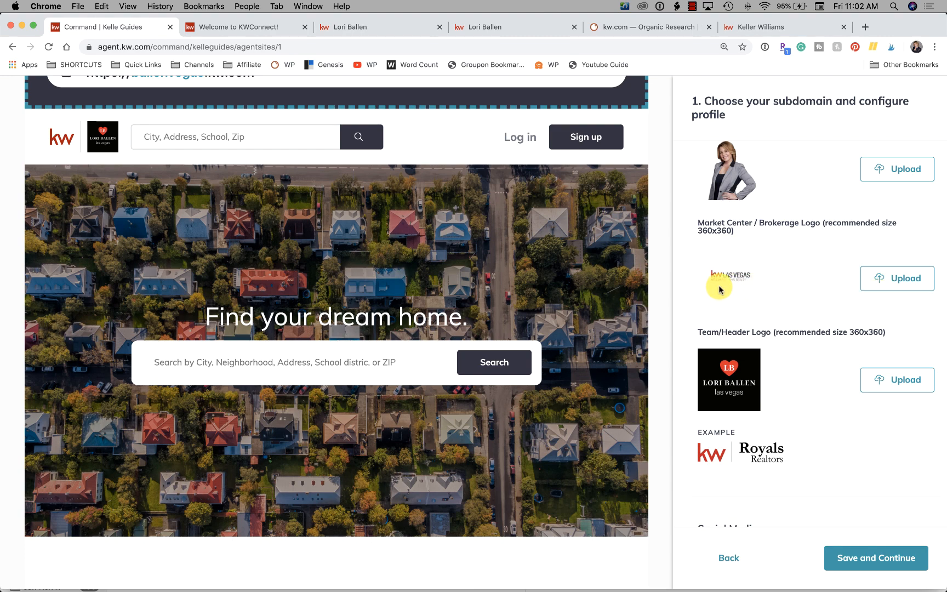
pyautogui.click(902, 285)
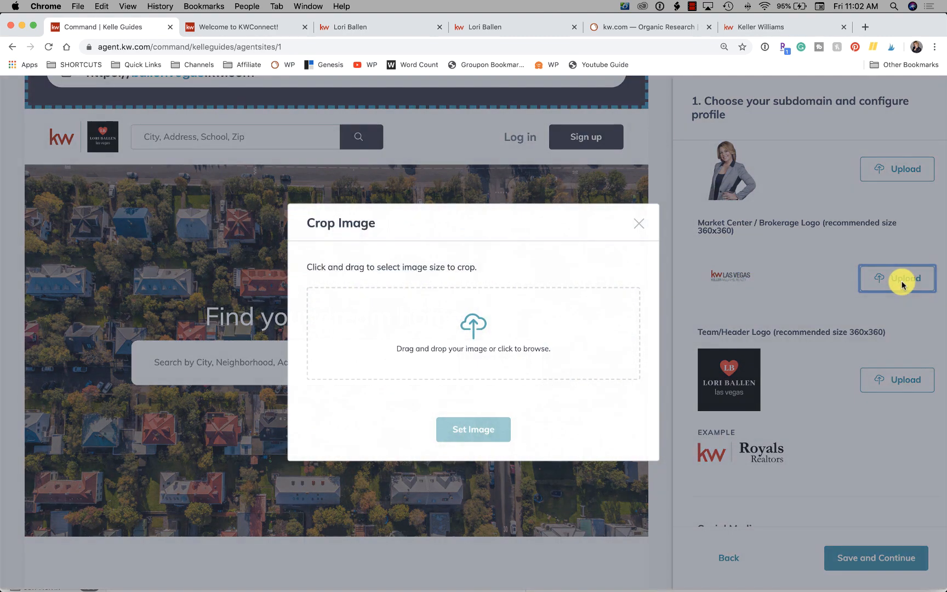
pyautogui.click(475, 323)
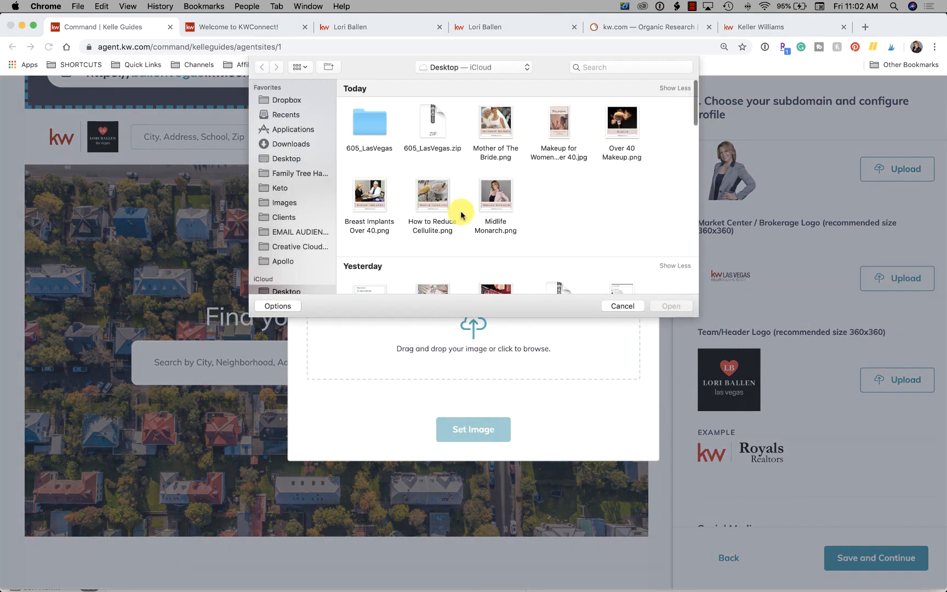
pyautogui.doubleClick(369, 131)
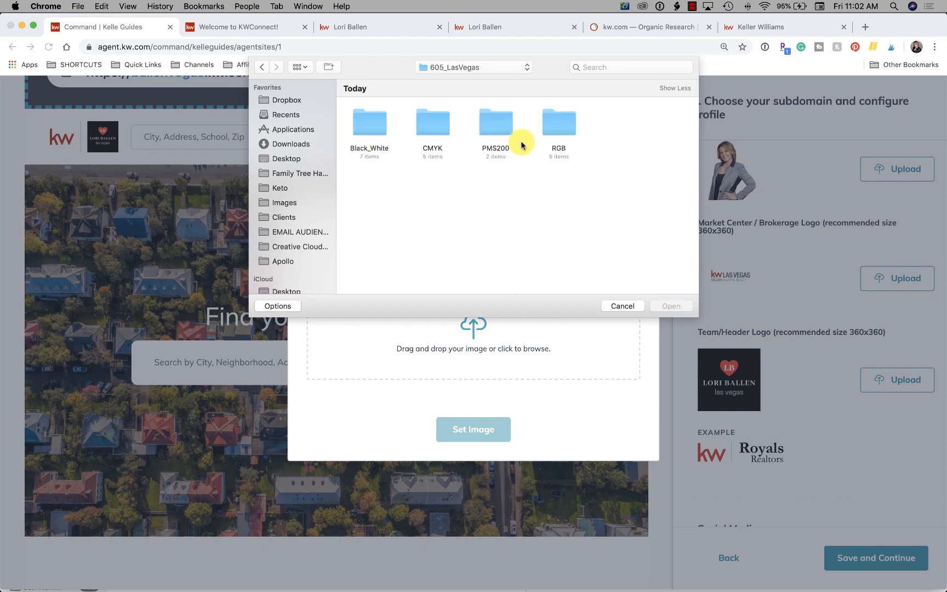
pyautogui.doubleClick(383, 133)
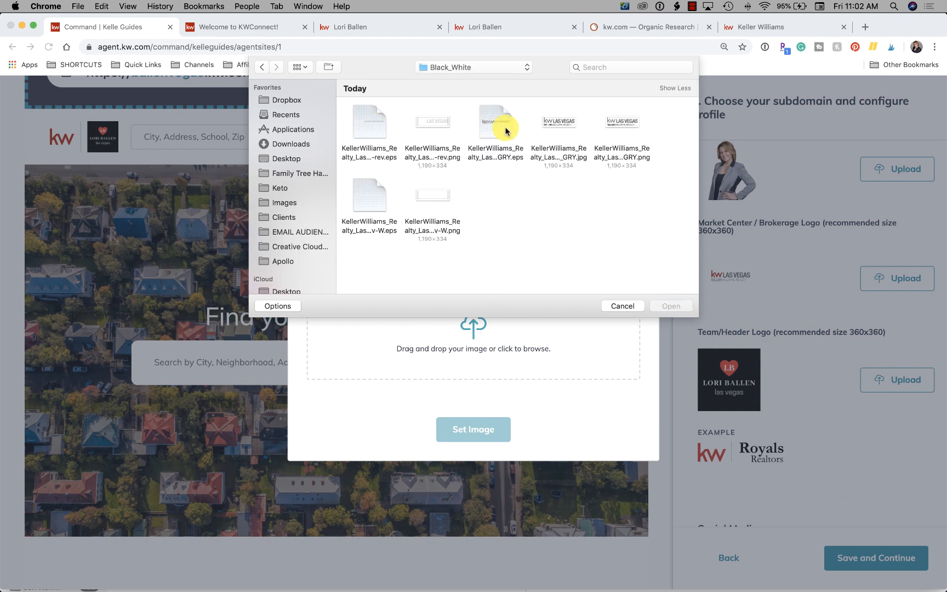
pyautogui.click(263, 67)
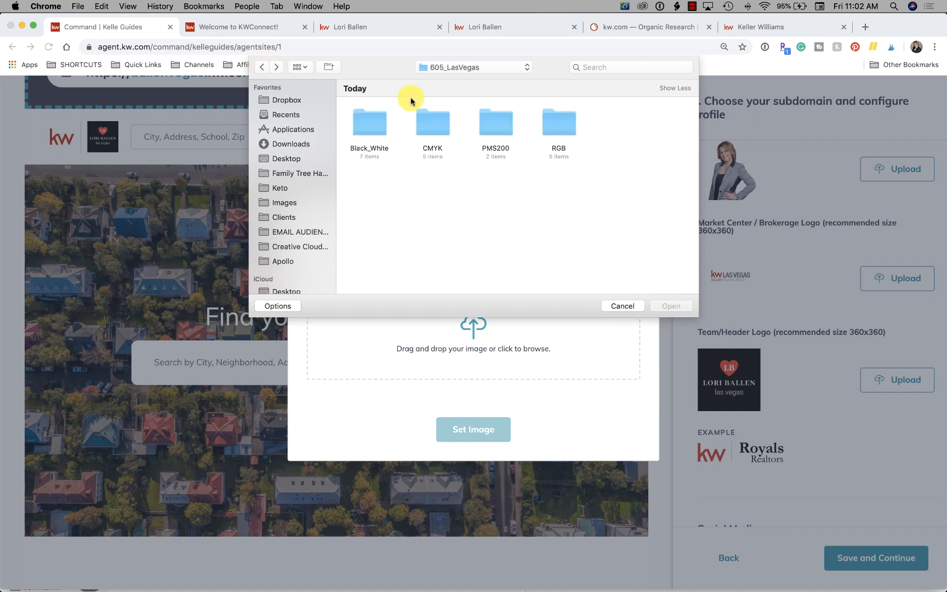
# Set the CMYK JPG version of the Keller Williams Las Vegas logo as the Market Center / Brokerage Logo with the default crop.
pyautogui.doubleClick(430, 121)
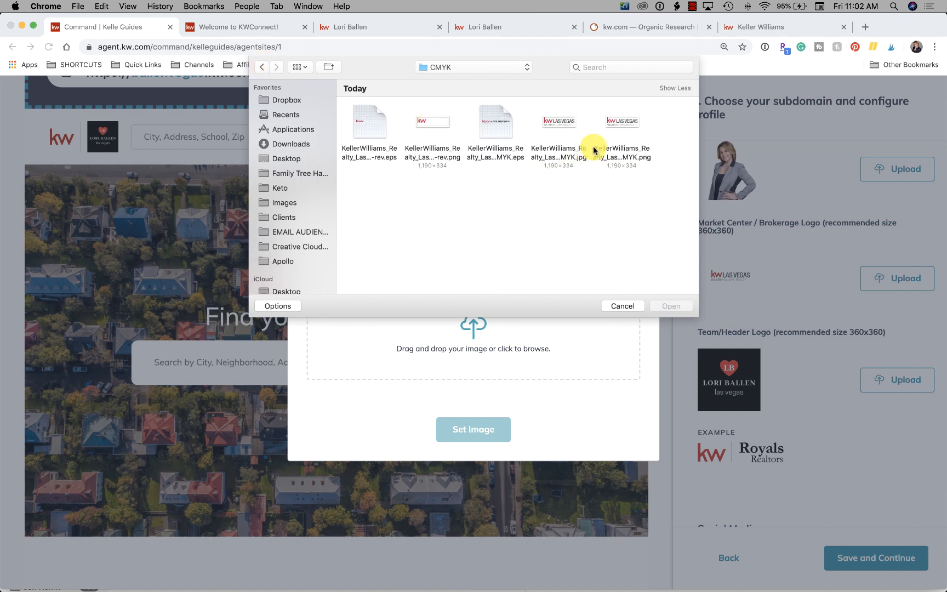
pyautogui.click(565, 126)
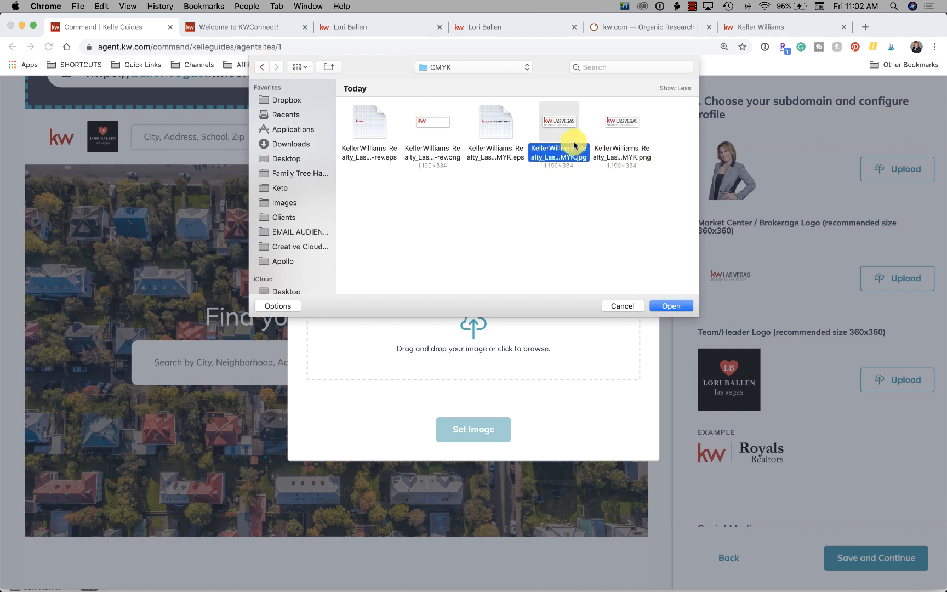
pyautogui.click(671, 307)
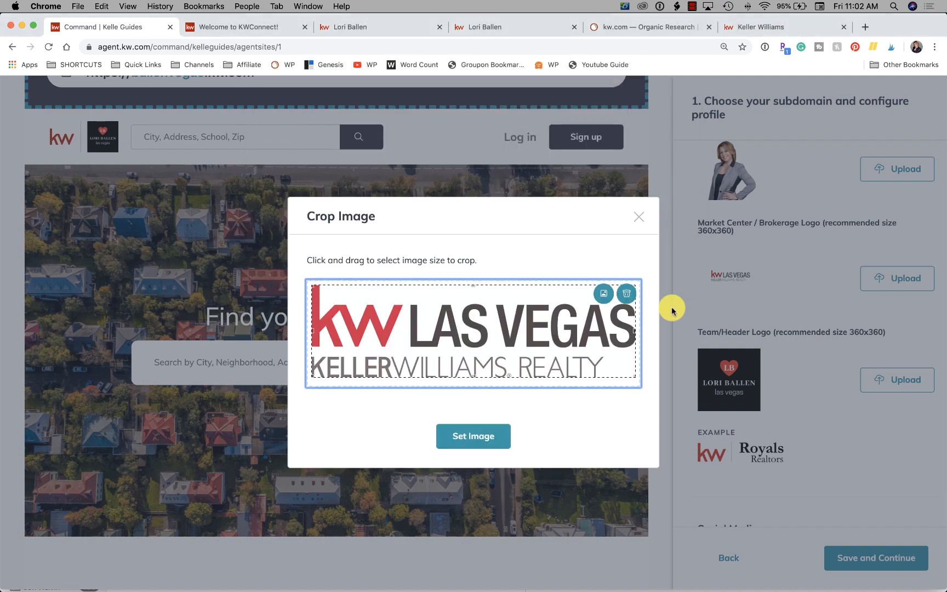
pyautogui.click(502, 429)
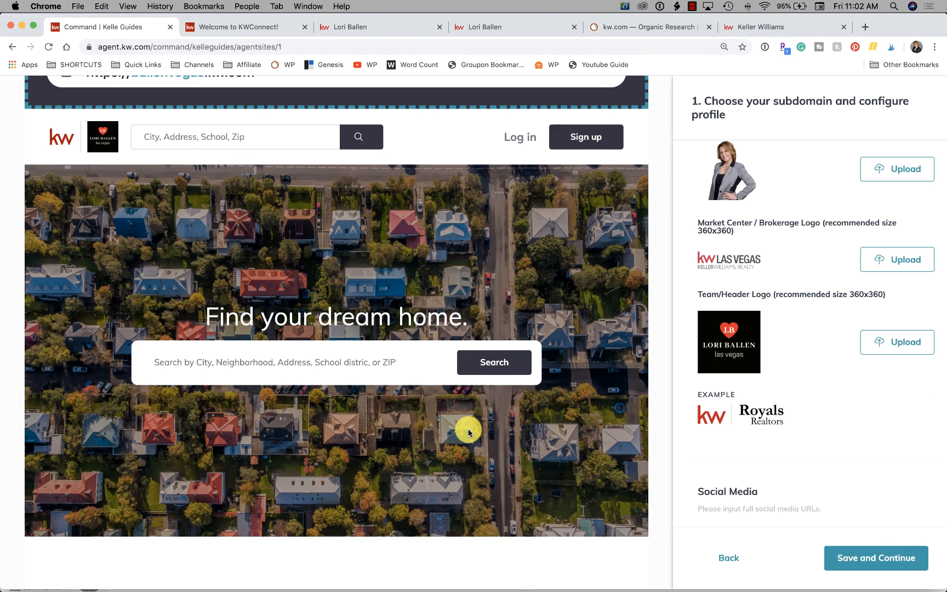
pyautogui.scroll(-1, 877, 315)
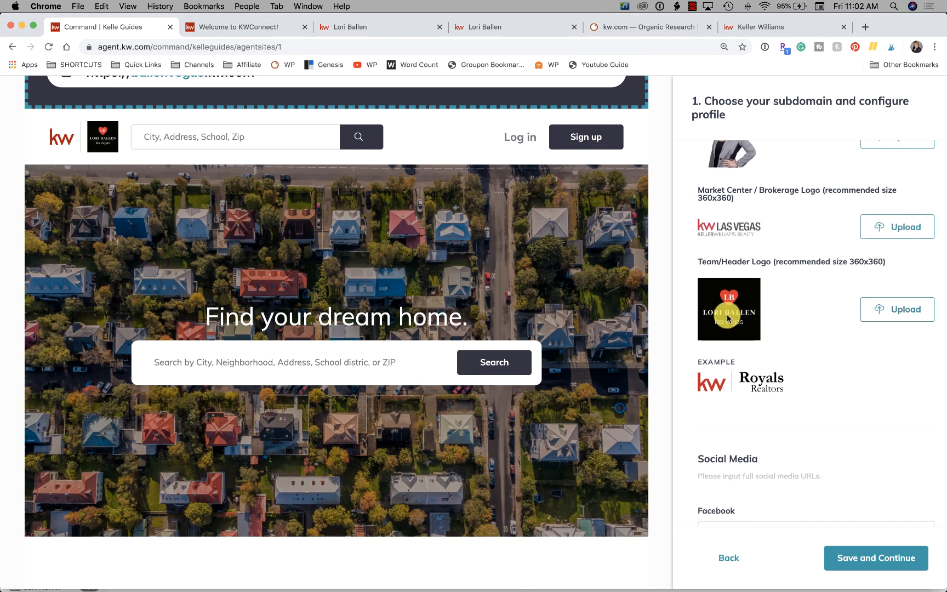
# Review the Team/Header Logo, the social media URL fields from Facebook to YouTube, and the KW App Link.
pyautogui.scroll(-3, 867, 311)
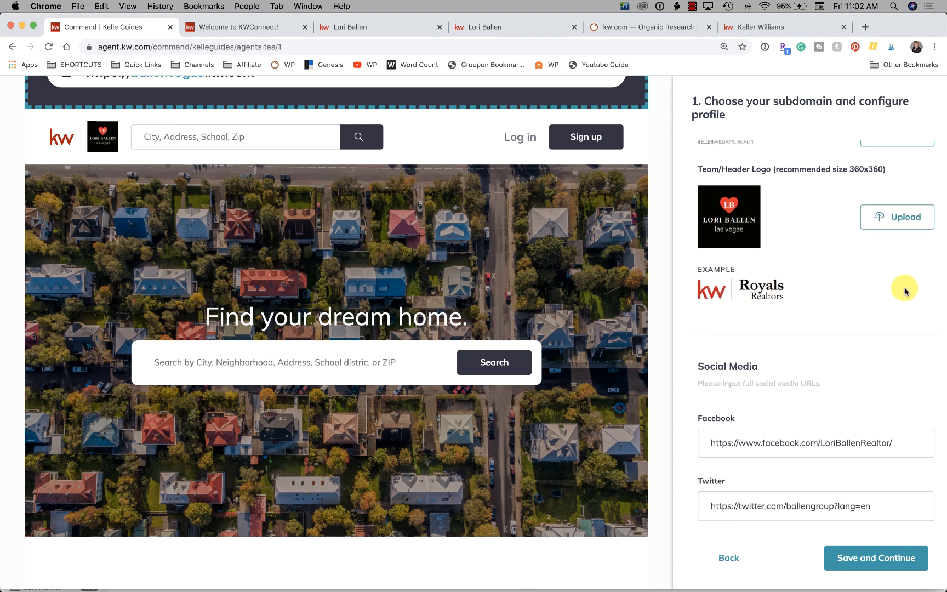
pyautogui.scroll(-5, 903, 288)
pyautogui.scroll(-3, 903, 288)
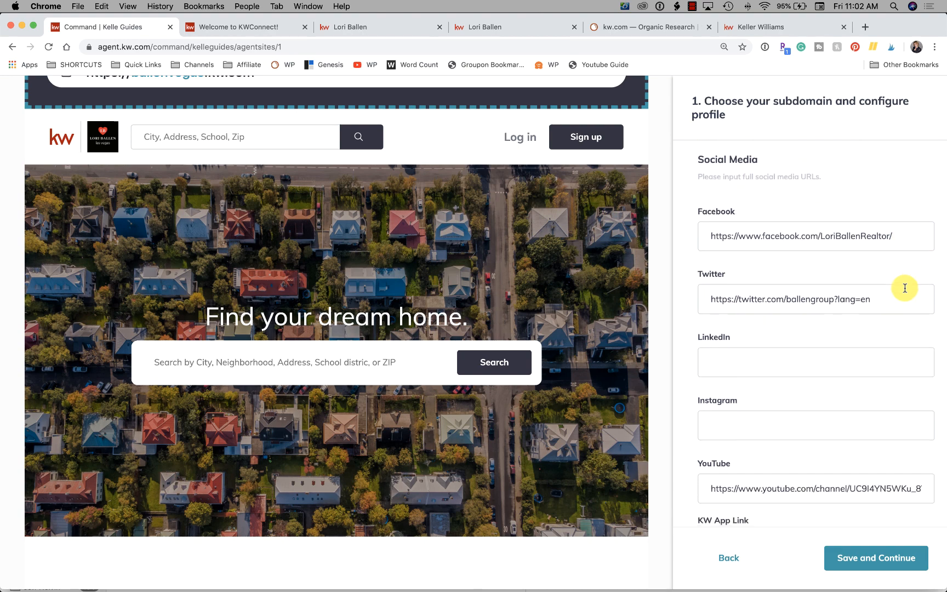
pyautogui.moveTo(899, 219); pyautogui.dragTo(723, 214)
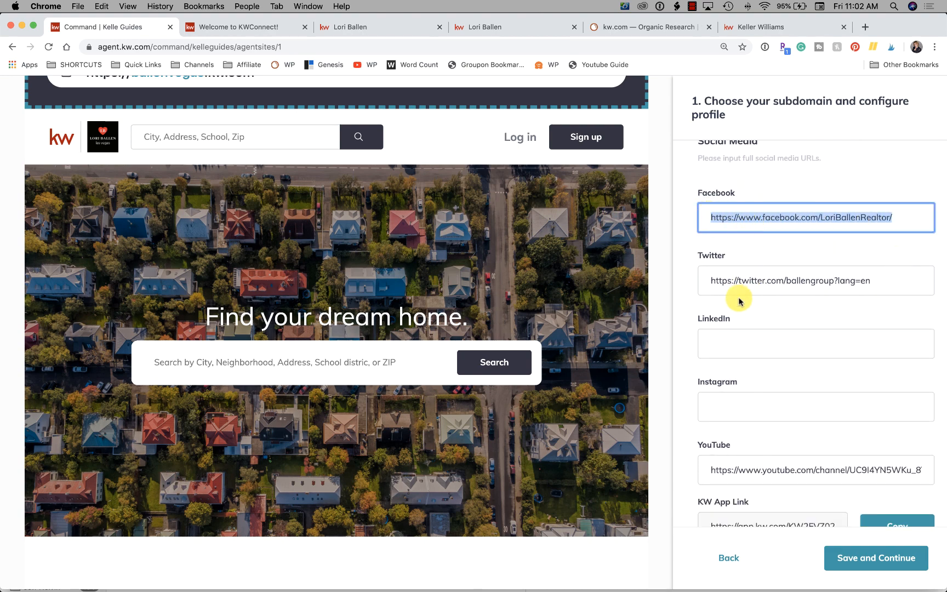
pyautogui.moveTo(708, 284); pyautogui.dragTo(860, 282)
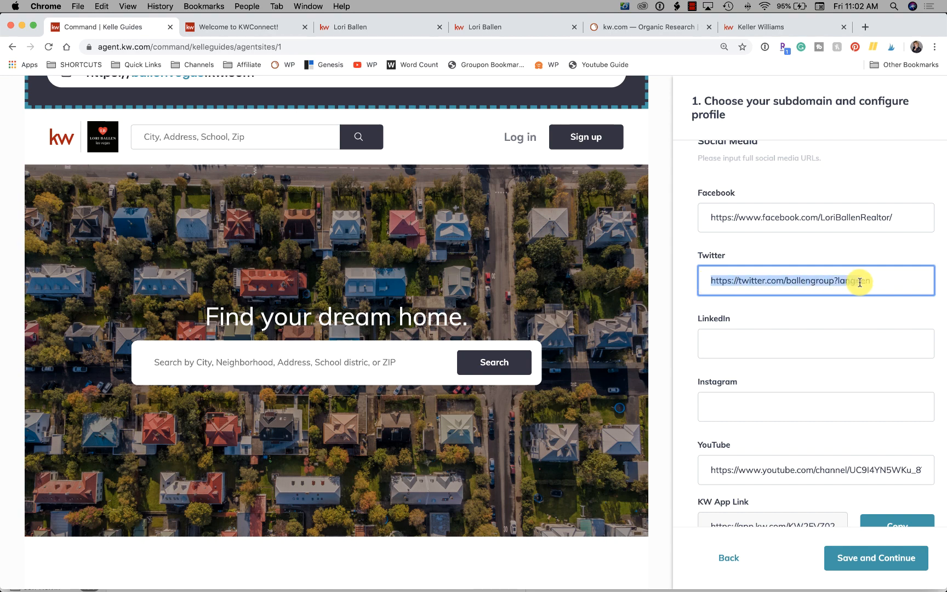
pyautogui.click(818, 342)
pyautogui.scroll(-3, 811, 337)
pyautogui.click(798, 328)
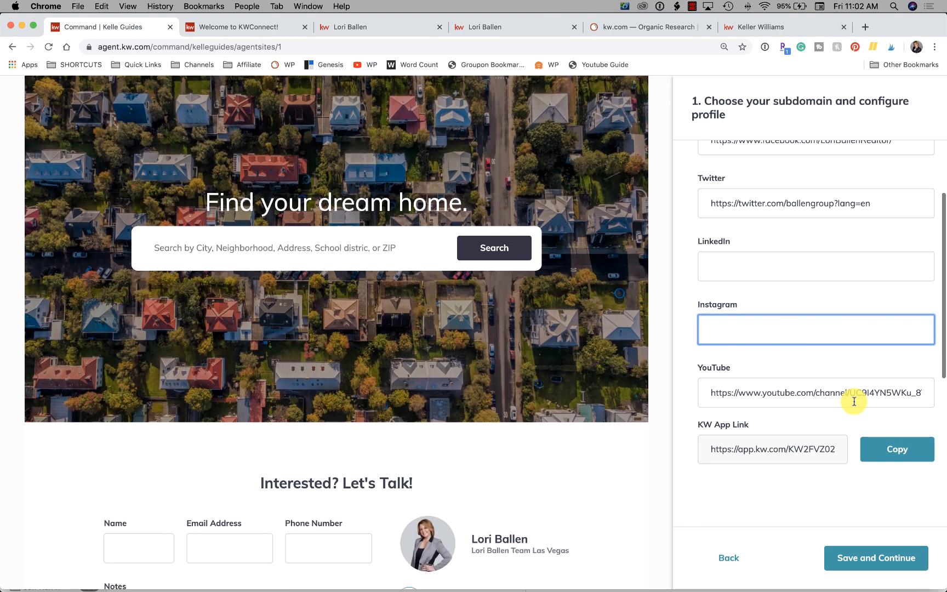
pyautogui.click(781, 438)
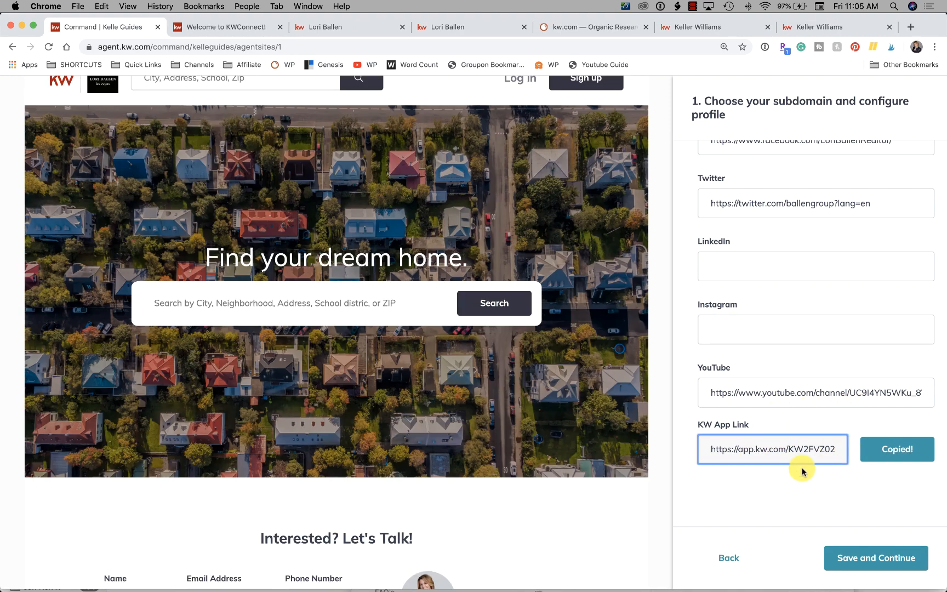
# Recheck the biography section, save the subdomain and profile settings, and continue to Style And Theme.
pyautogui.scroll(20, 786, 244)
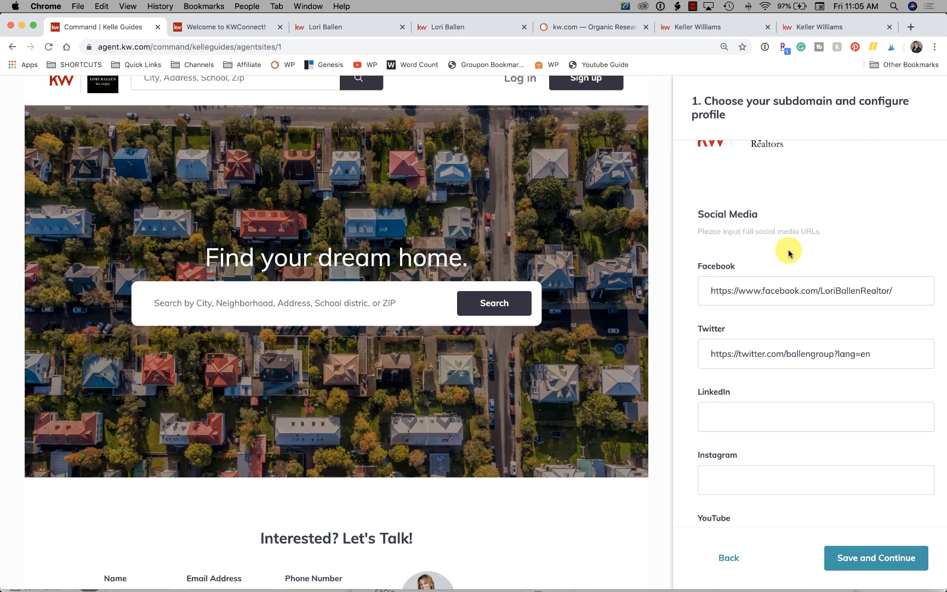
pyautogui.scroll(1, 788, 250)
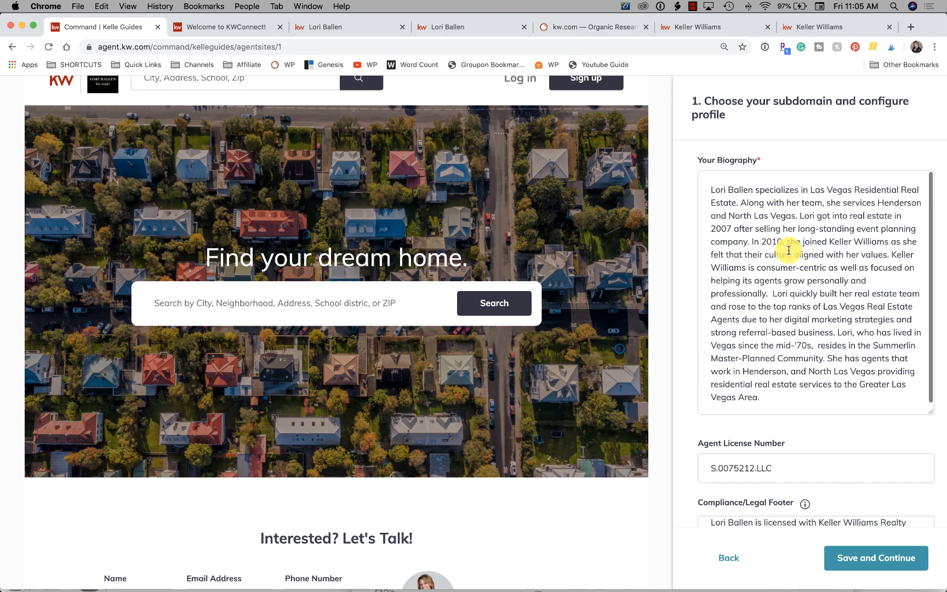
pyautogui.click(859, 558)
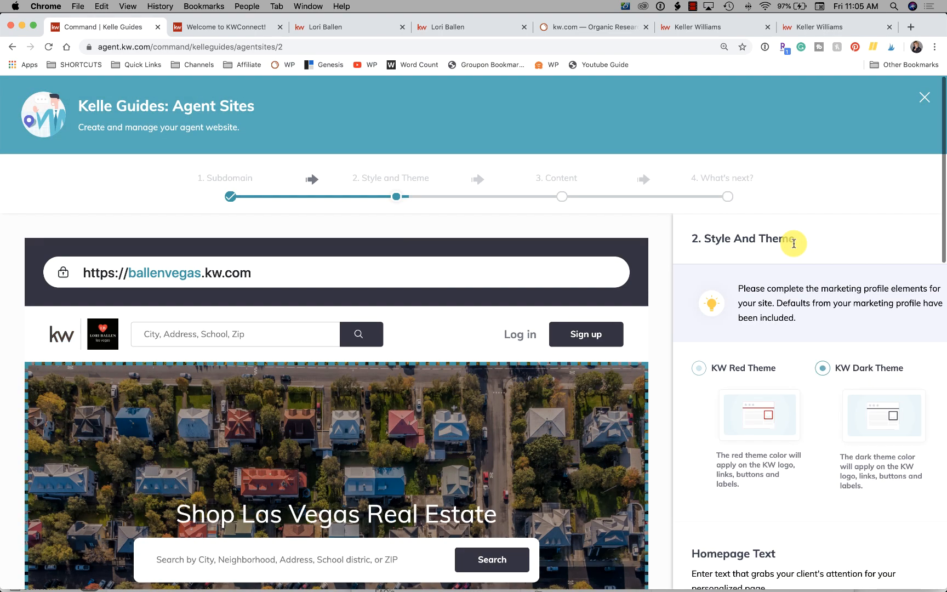
# Examine the KW Red and KW Dark theme choices, the Homepage Text, and the hero image requirements against the site preview.
pyautogui.scroll(-2, 303, 270)
pyautogui.scroll(-4, 304, 270)
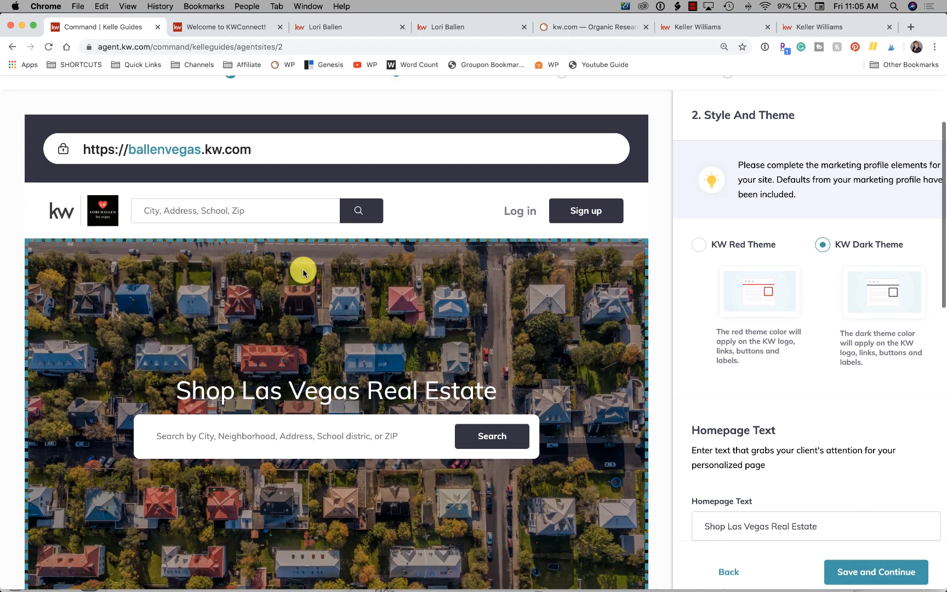
pyautogui.scroll(-1, 303, 270)
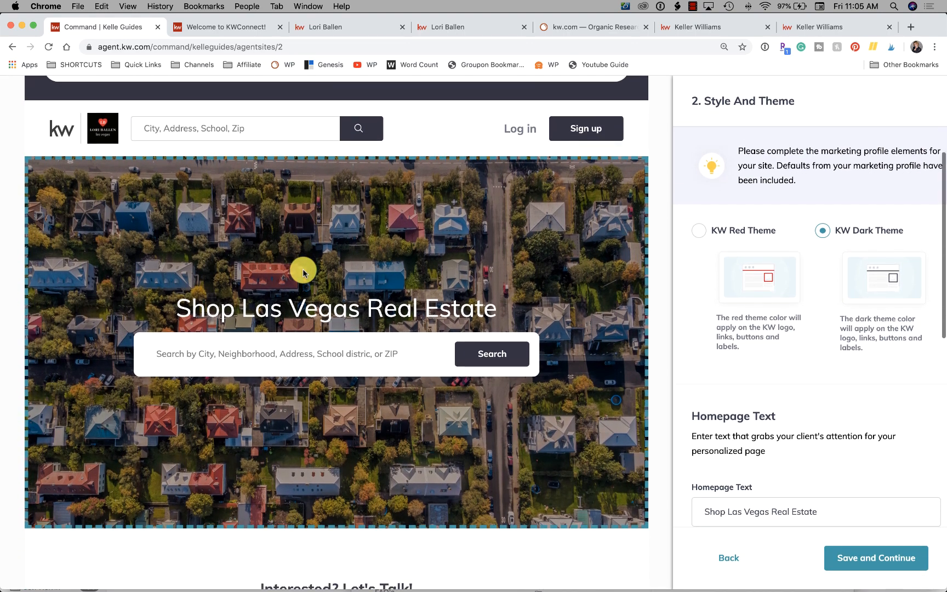
pyautogui.click(834, 241)
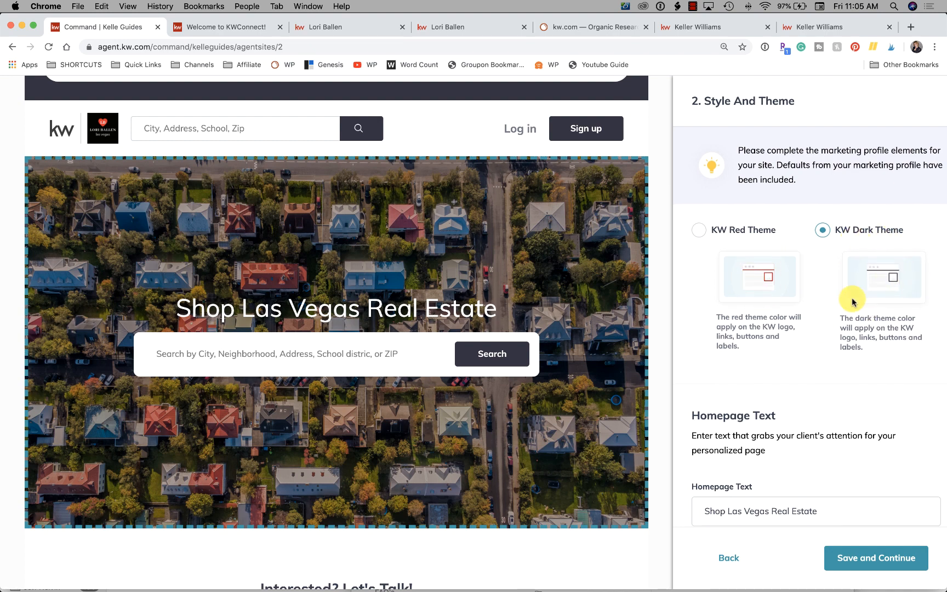
pyautogui.scroll(-5, 860, 302)
pyautogui.scroll(-2, 852, 300)
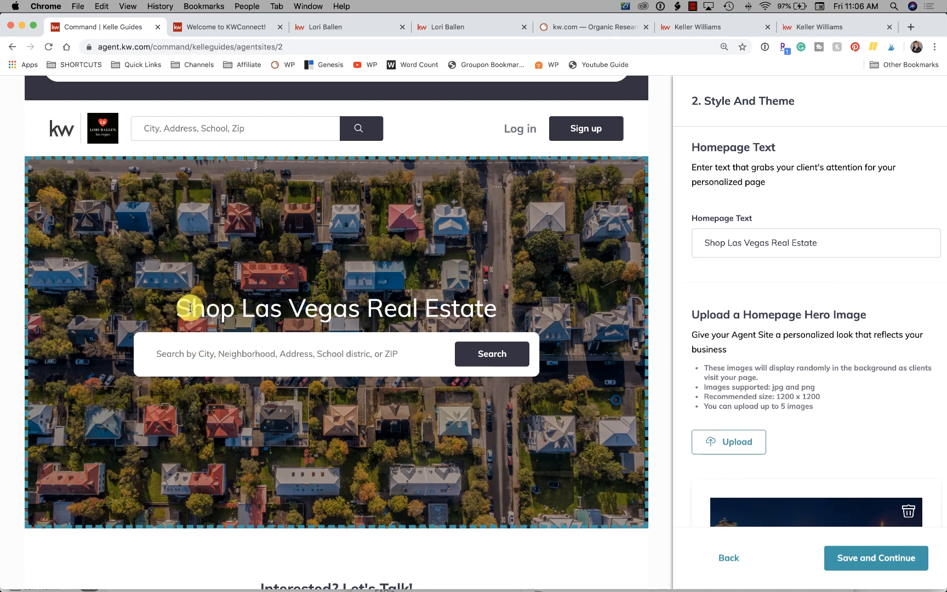
pyautogui.moveTo(181, 305); pyautogui.dragTo(507, 311)
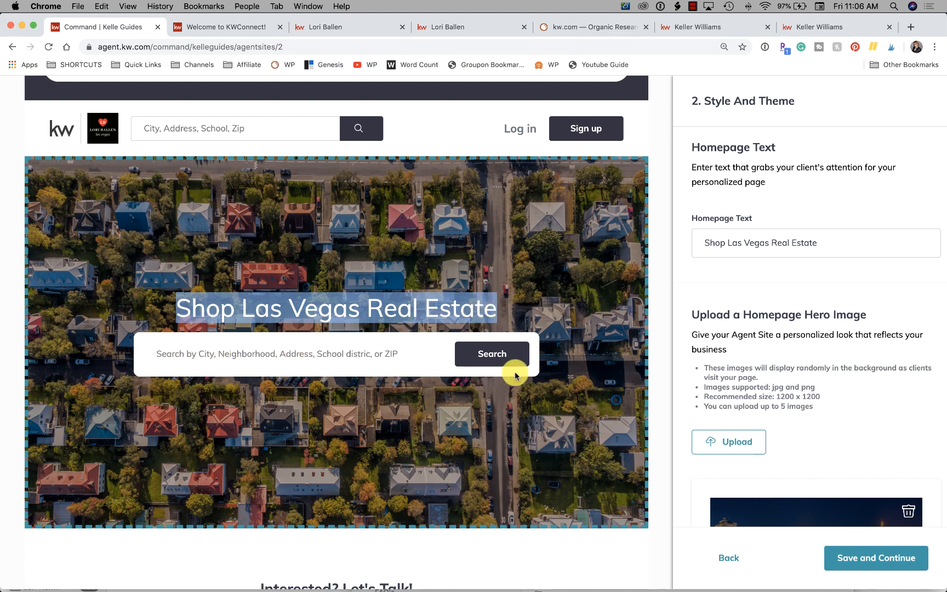
pyautogui.click(338, 315)
pyautogui.click(774, 246)
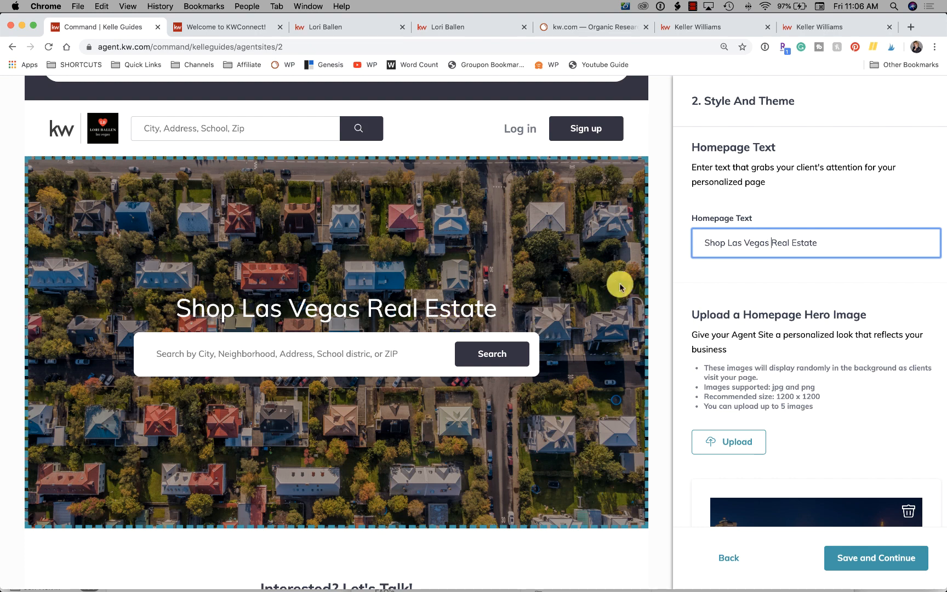
pyautogui.scroll(-2, 803, 367)
pyautogui.scroll(-5, 803, 365)
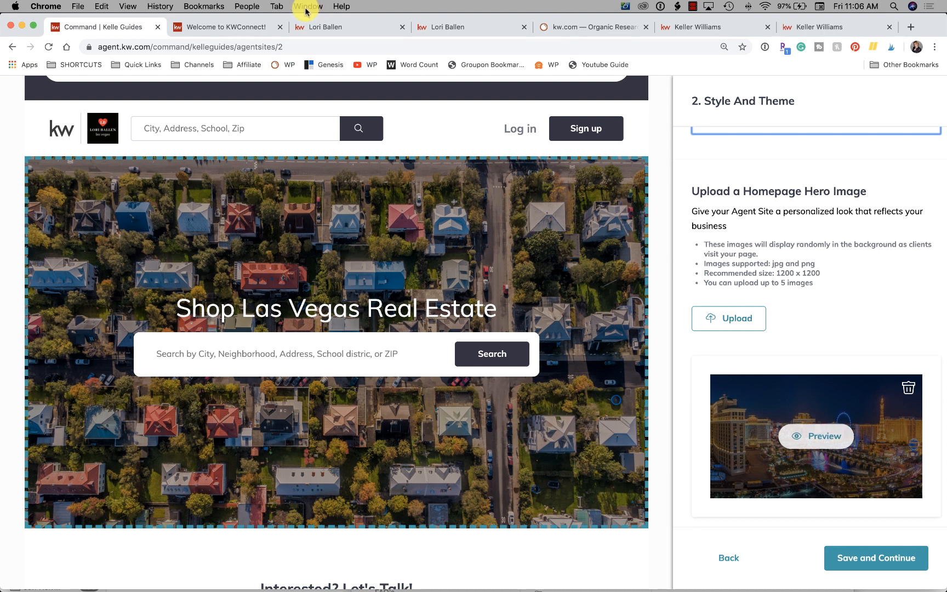
# Open the ballenvegas.com website in the existing KWConnect browser tab.
pyautogui.click(211, 28)
pyautogui.click(221, 47)
pyautogui.write('ball')
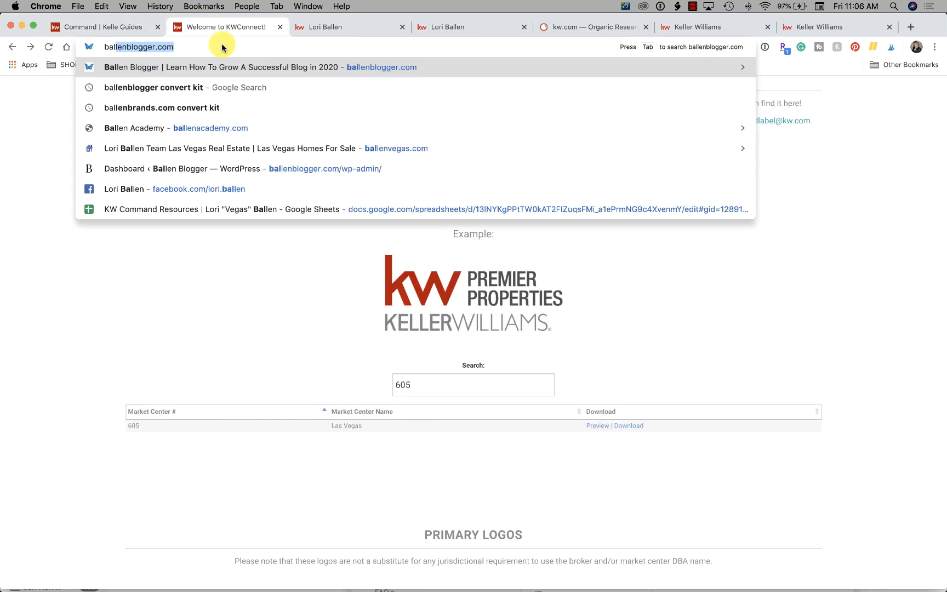
pyautogui.write('env')
pyautogui.press('Return')
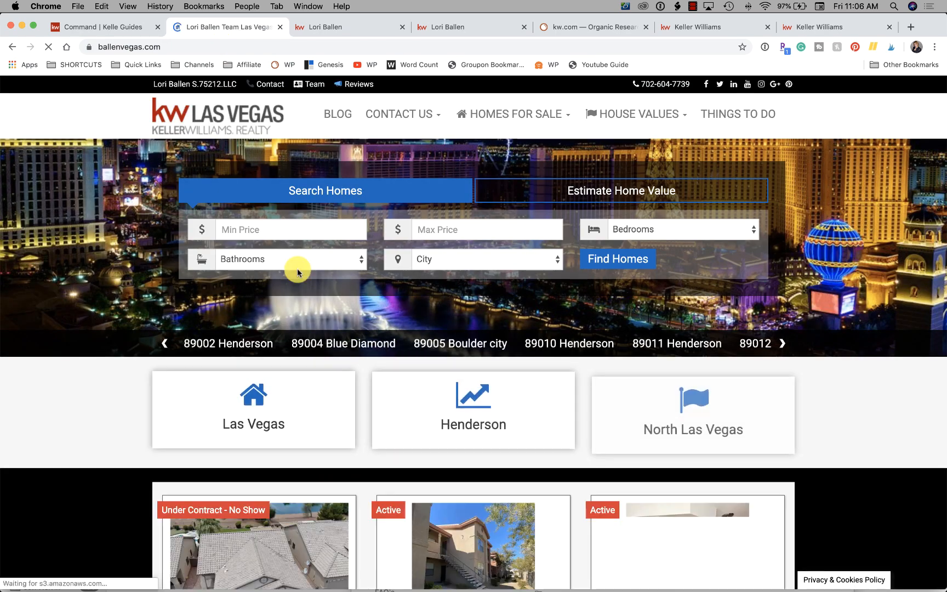
# Load ballengrouphomes.com to view the live agent site's hero image, and return to the Agent Sites guide.
pyautogui.click(148, 46)
pyautogui.write('ballengr')
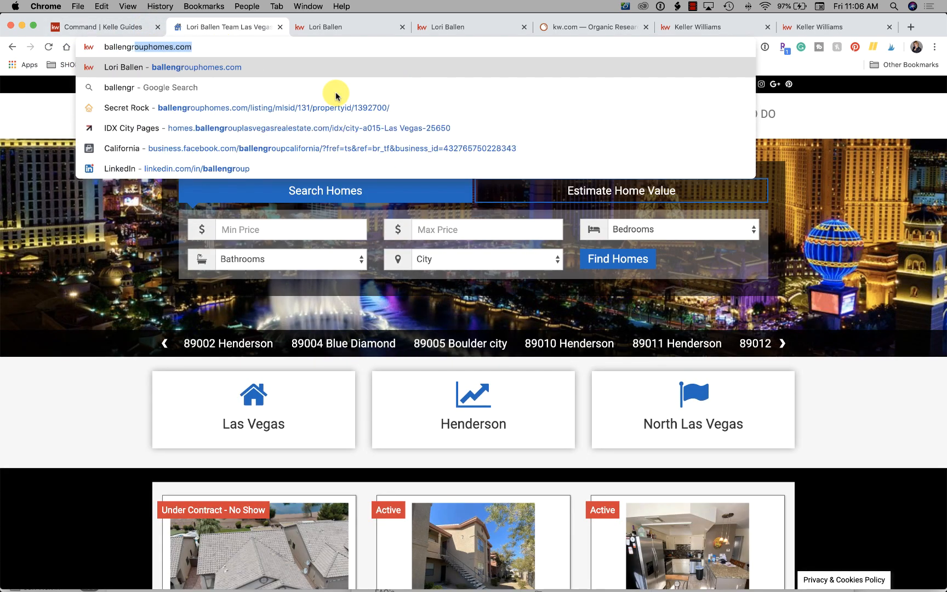
pyautogui.press('Return')
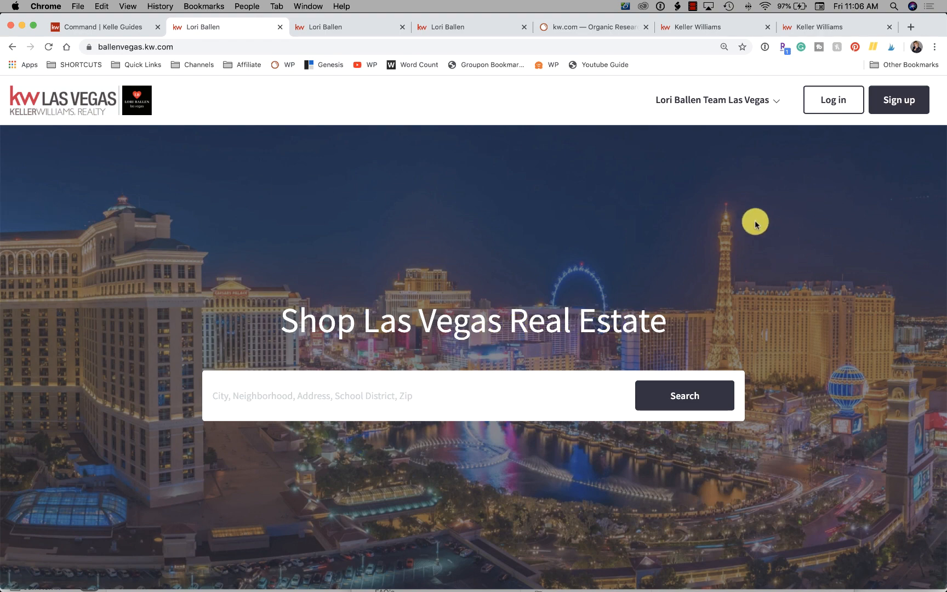
pyautogui.click(85, 27)
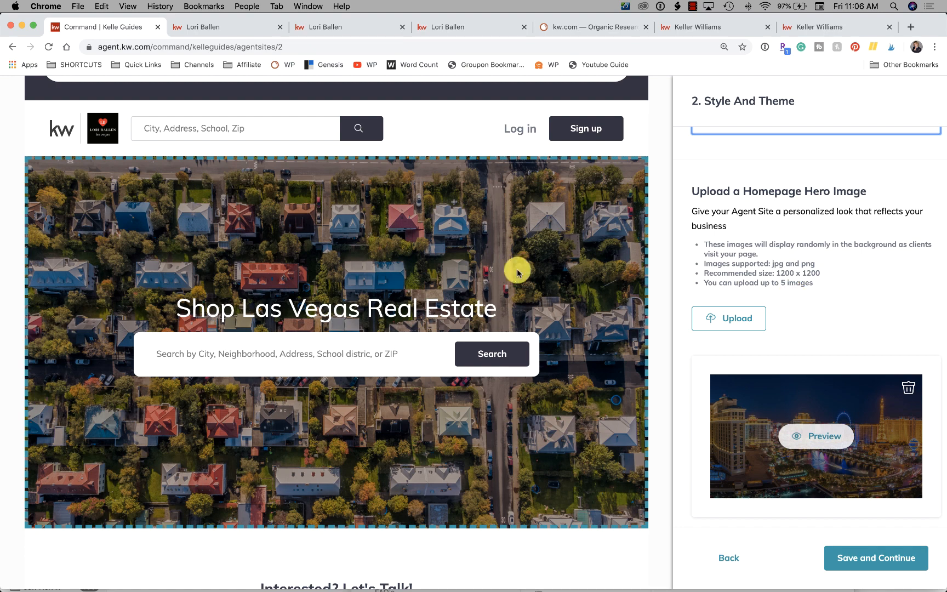
# Open Canva in a new browser tab and create a custom design of 1200 × 1200 px.
pyautogui.click(907, 28)
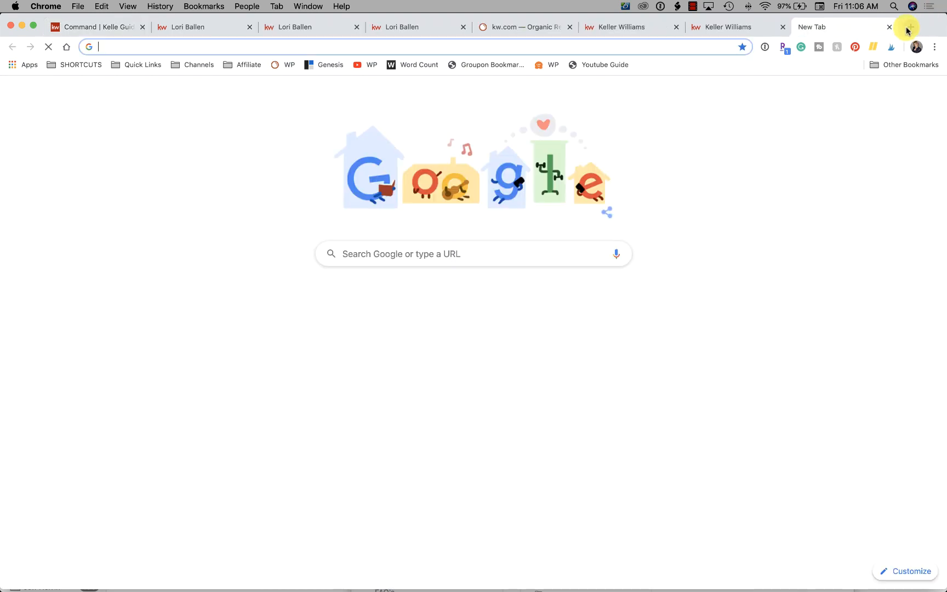
pyautogui.write('can')
pyautogui.press('Return')
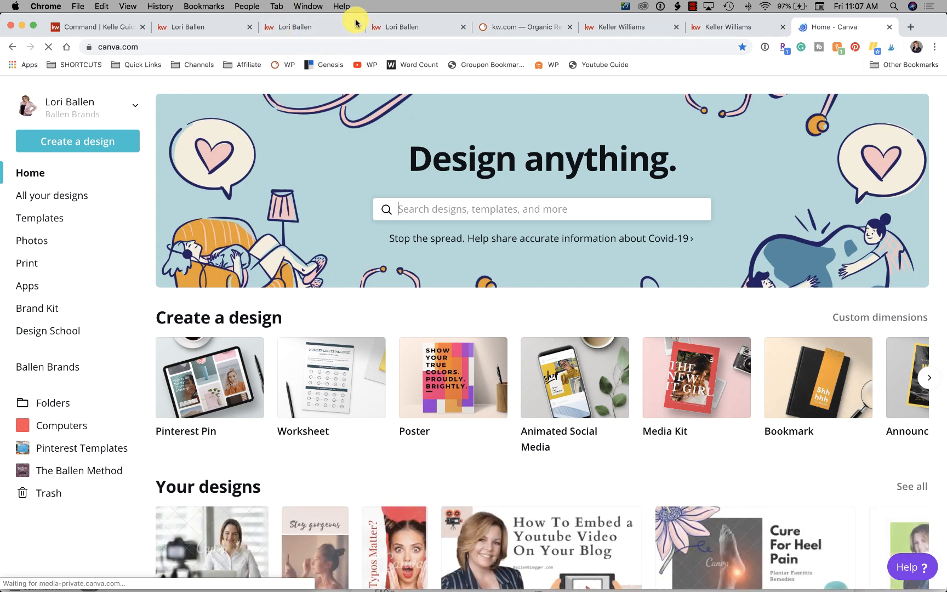
pyautogui.click(101, 141)
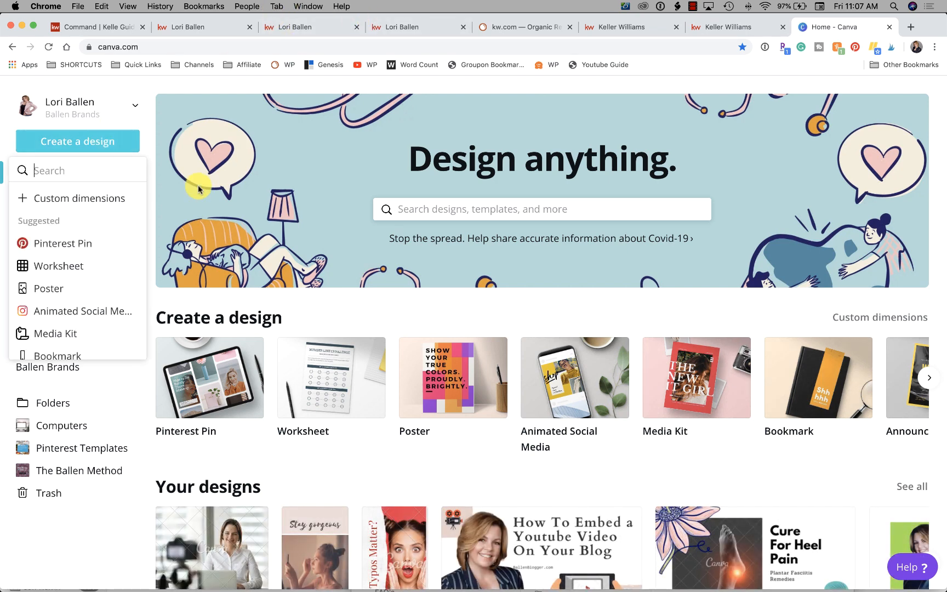
pyautogui.click(92, 197)
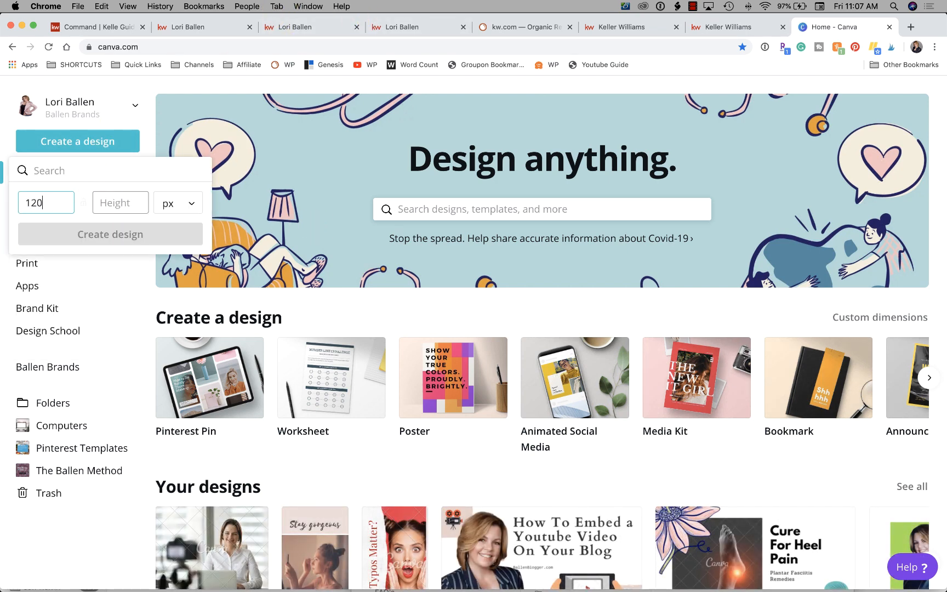
pyautogui.write('1200')
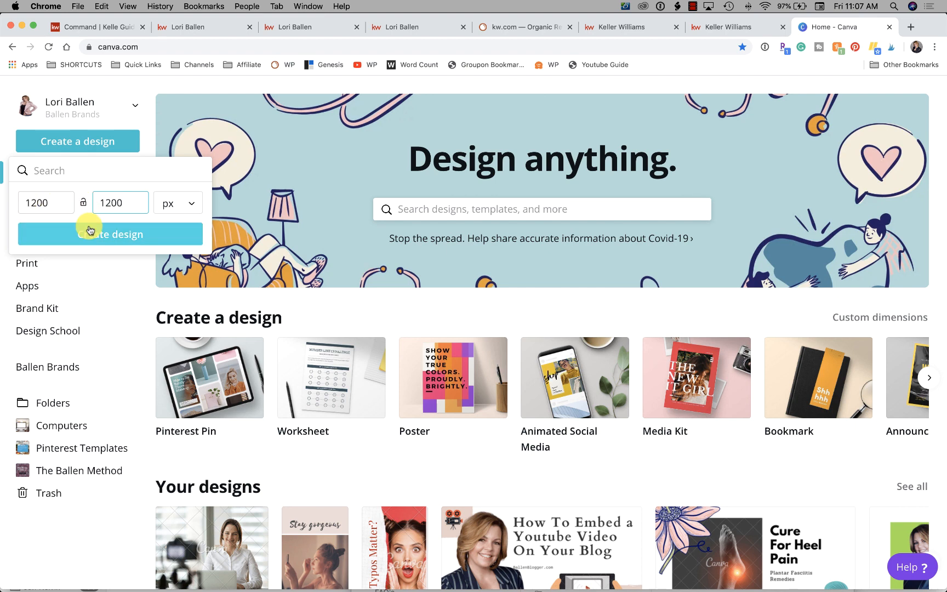
pyautogui.click(92, 233)
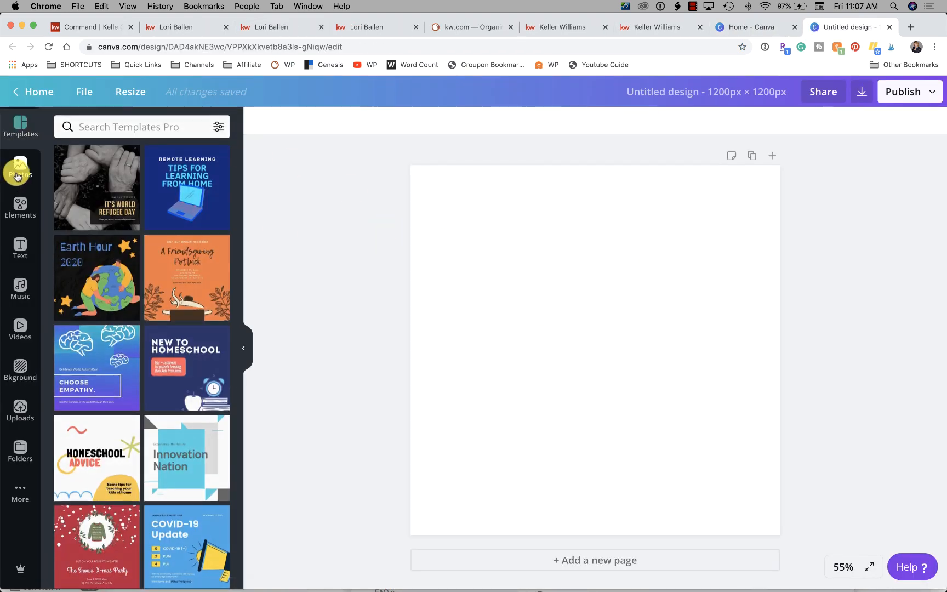
# Search Canva's photos for "vegas" and fill the blank page with the wide night panorama of the Las Vegas Strip.
pyautogui.click(19, 168)
pyautogui.click(99, 134)
pyautogui.write('vegas')
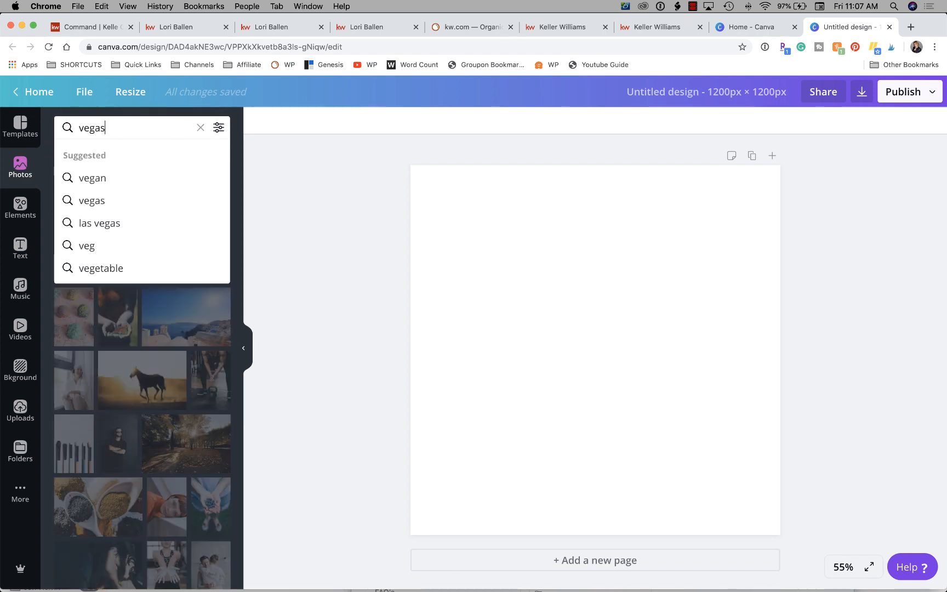
pyautogui.press('Return')
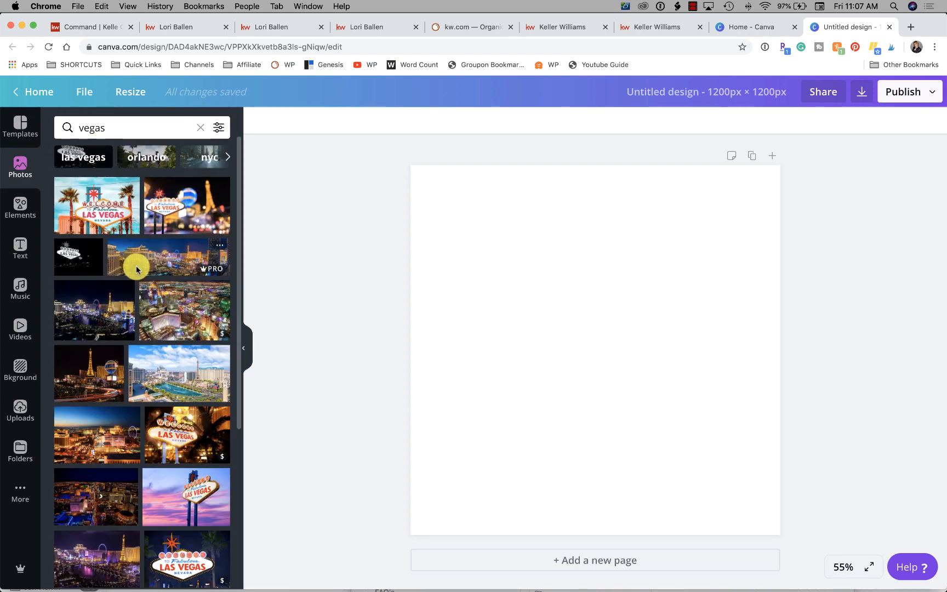
pyautogui.moveTo(135, 268); pyautogui.dragTo(412, 296)
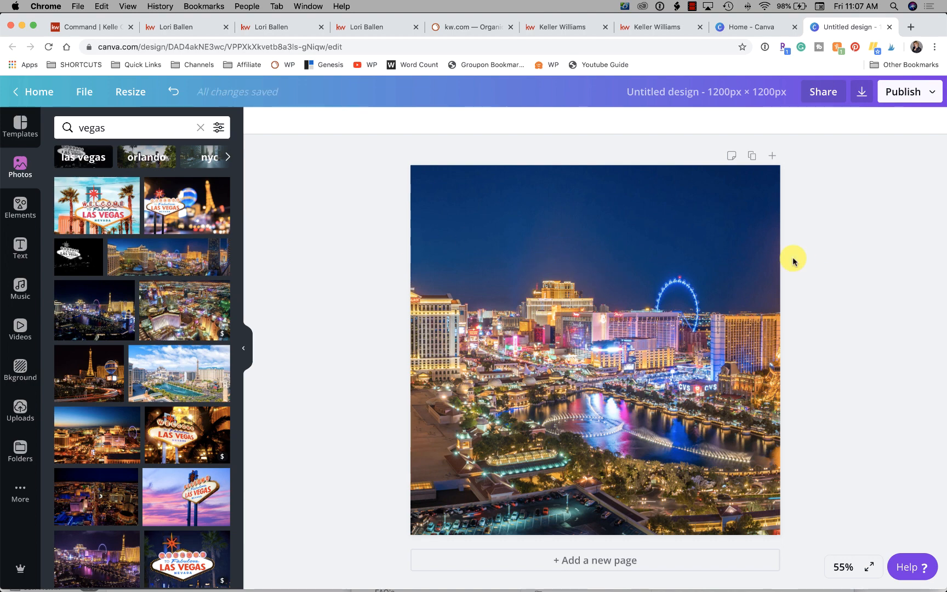
# Check the live agent site's homepage background, then review the Homepage Text and hero image sections in the Agent Sites guide.
pyautogui.click(177, 26)
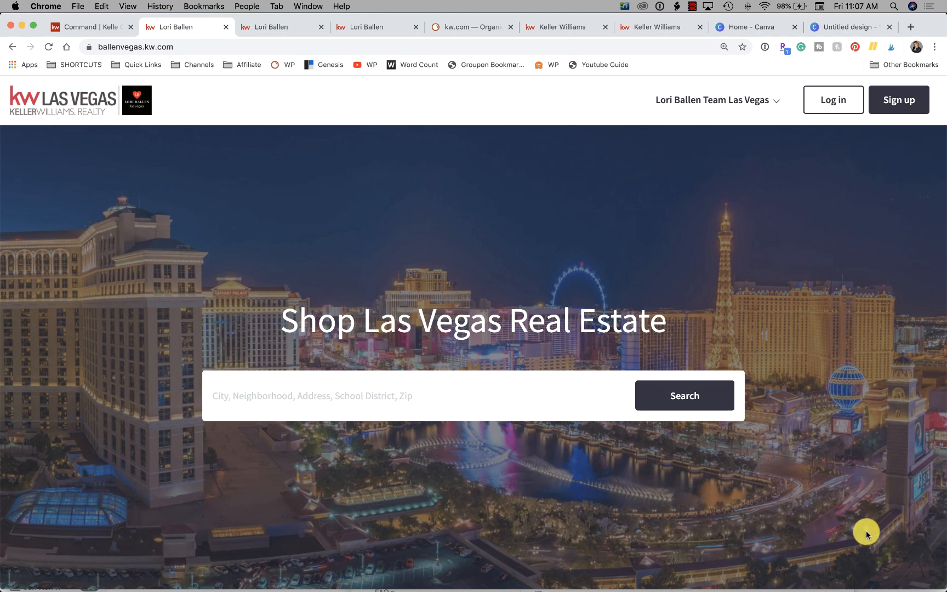
pyautogui.click(94, 27)
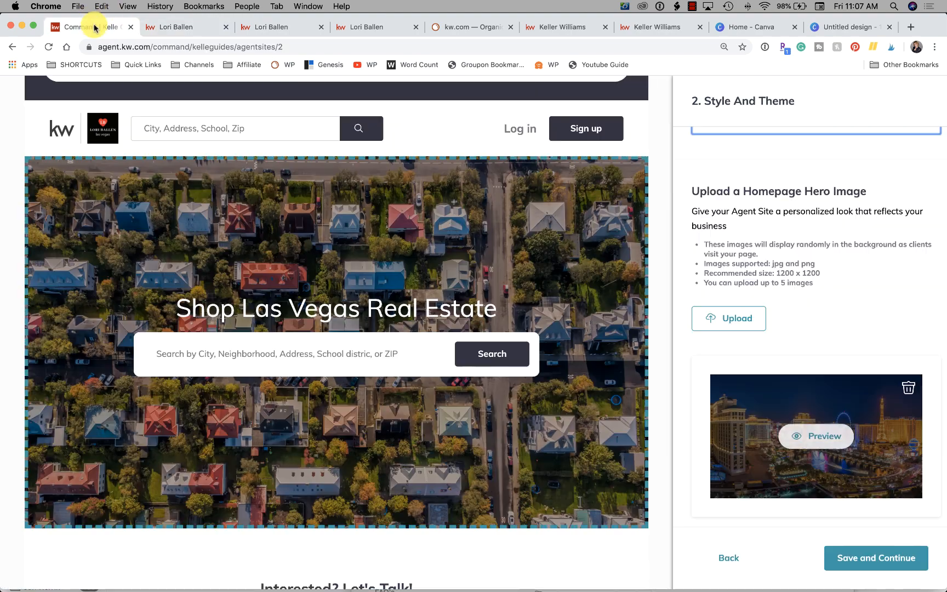
pyautogui.scroll(-1, 819, 323)
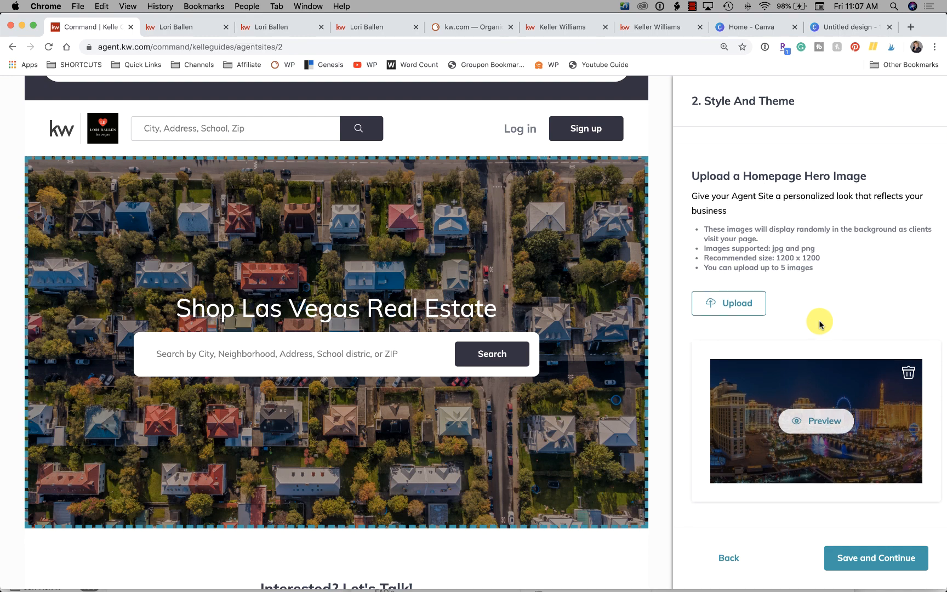
pyautogui.scroll(2, 816, 318)
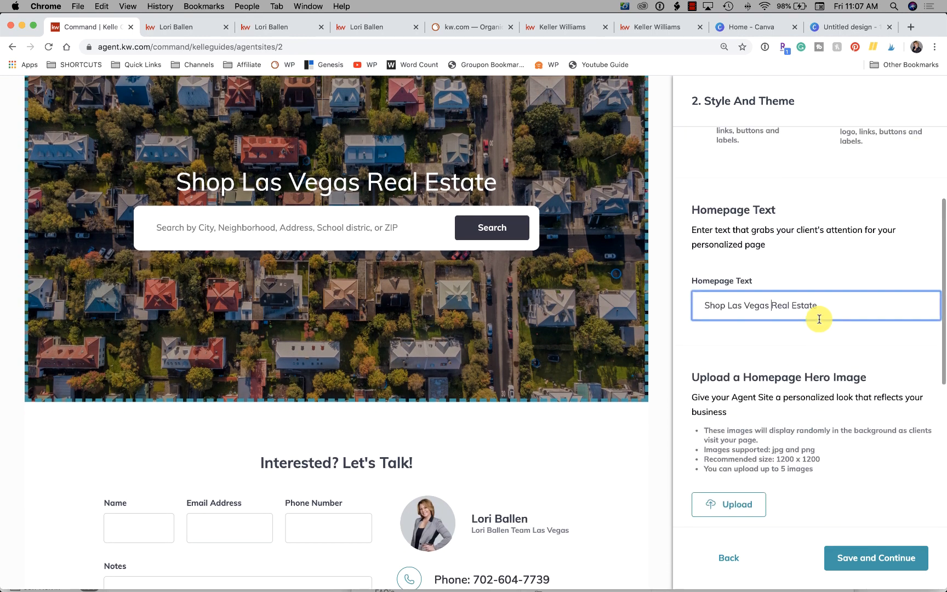
pyautogui.scroll(-2, 816, 318)
pyautogui.scroll(1, 565, 311)
pyautogui.scroll(3, 565, 311)
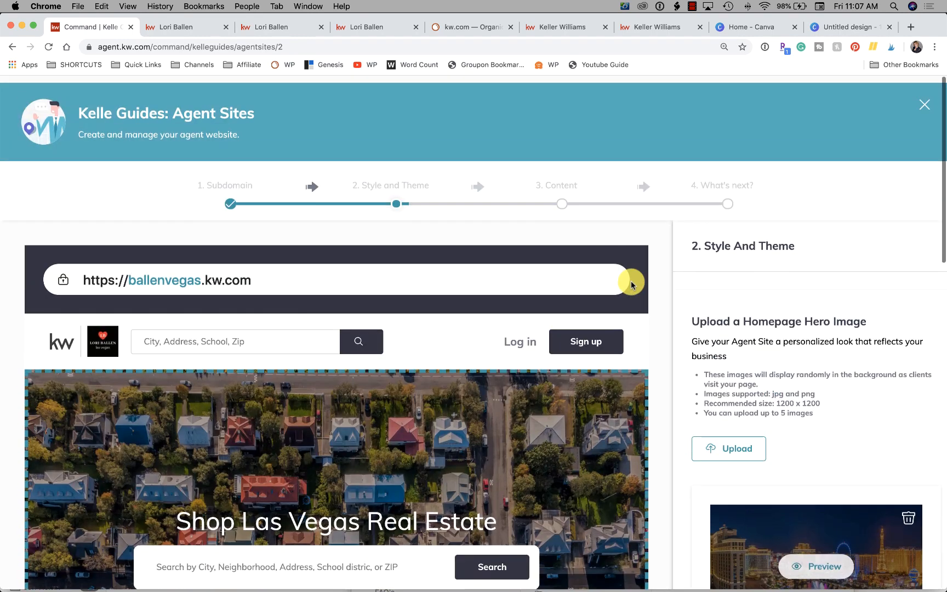
# Review the homepage hero image requirements and uploaded Las Vegas image, and save the Style and Theme settings to continue to Content.
pyautogui.scroll(-1, 632, 281)
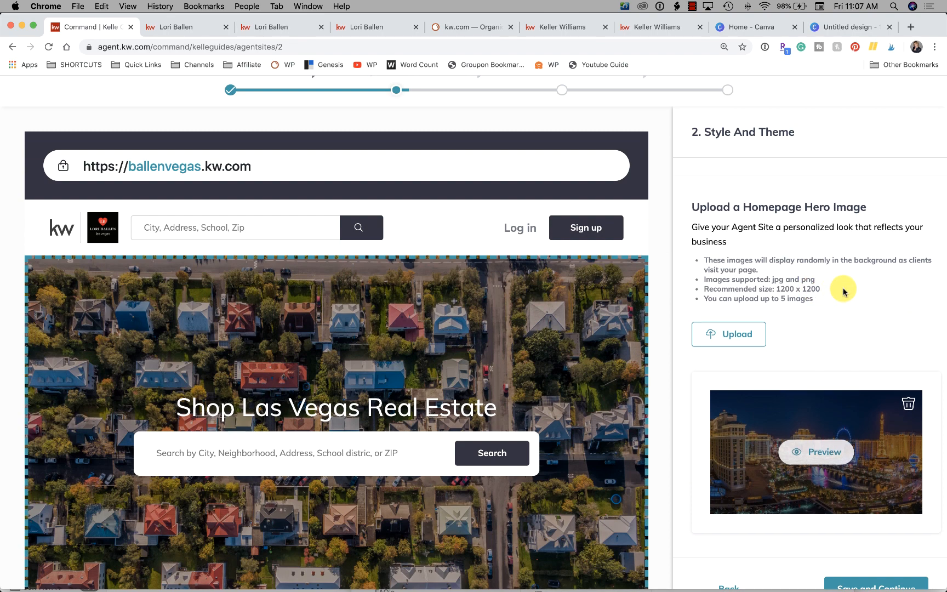
pyautogui.scroll(-3, 562, 348)
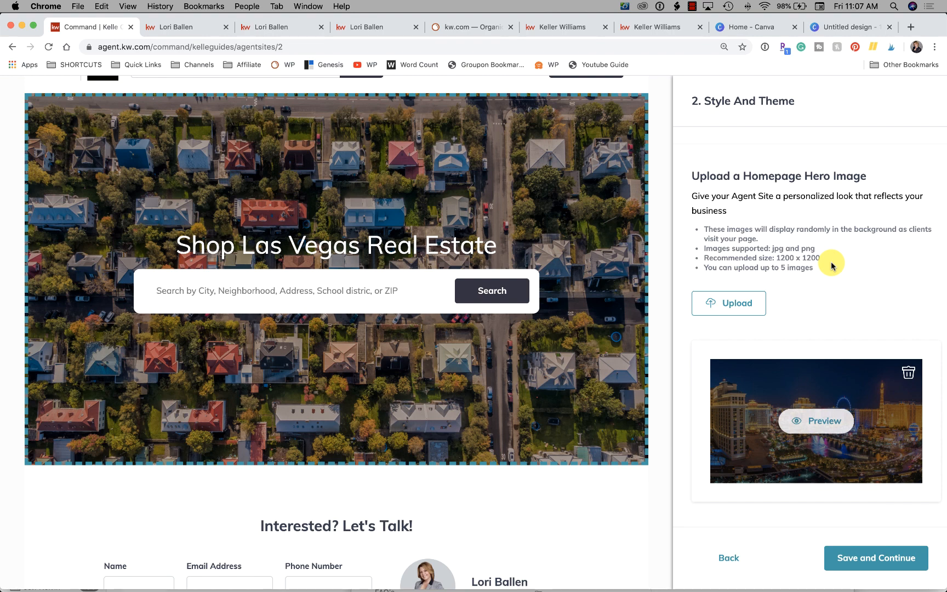
pyautogui.click(404, 289)
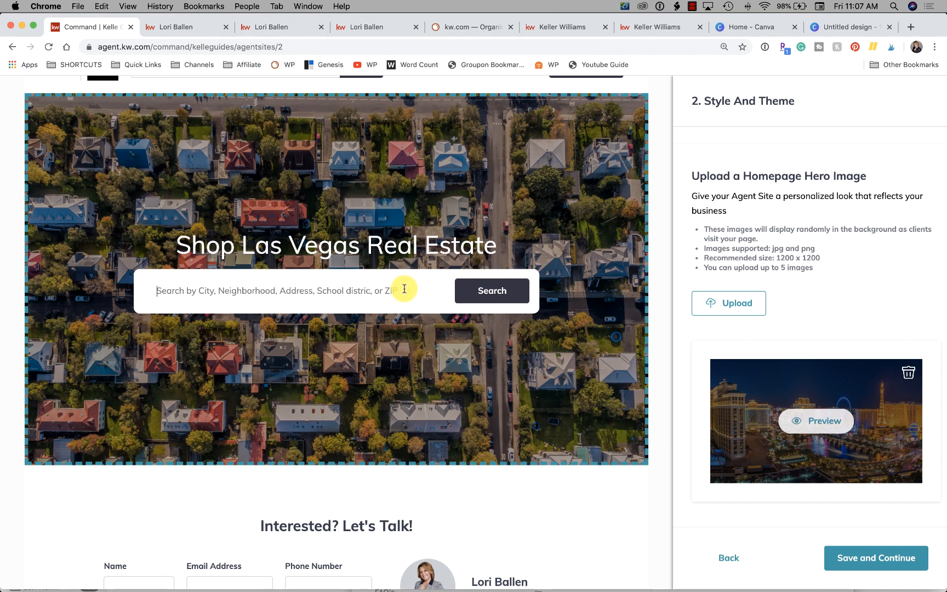
pyautogui.click(878, 560)
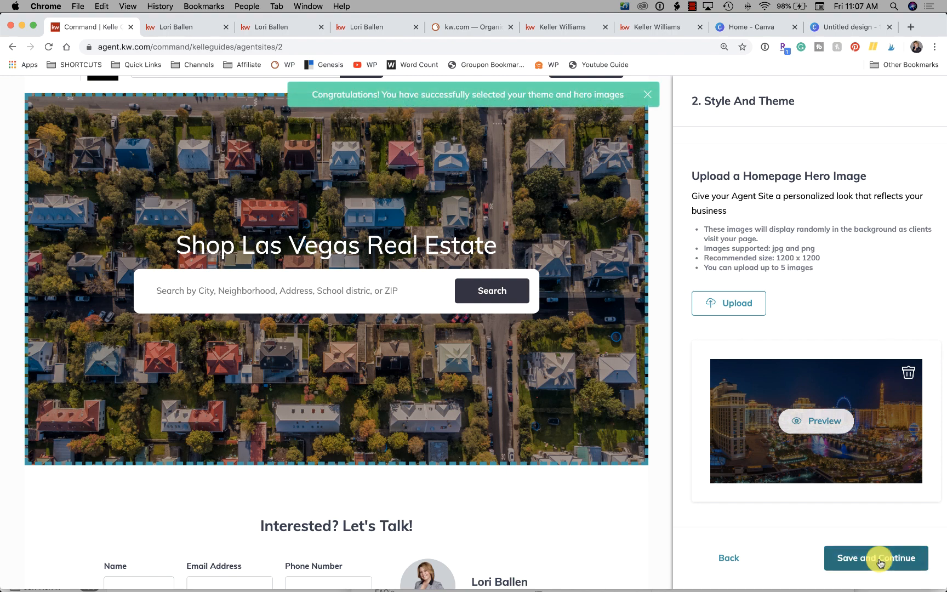
pyautogui.click(879, 561)
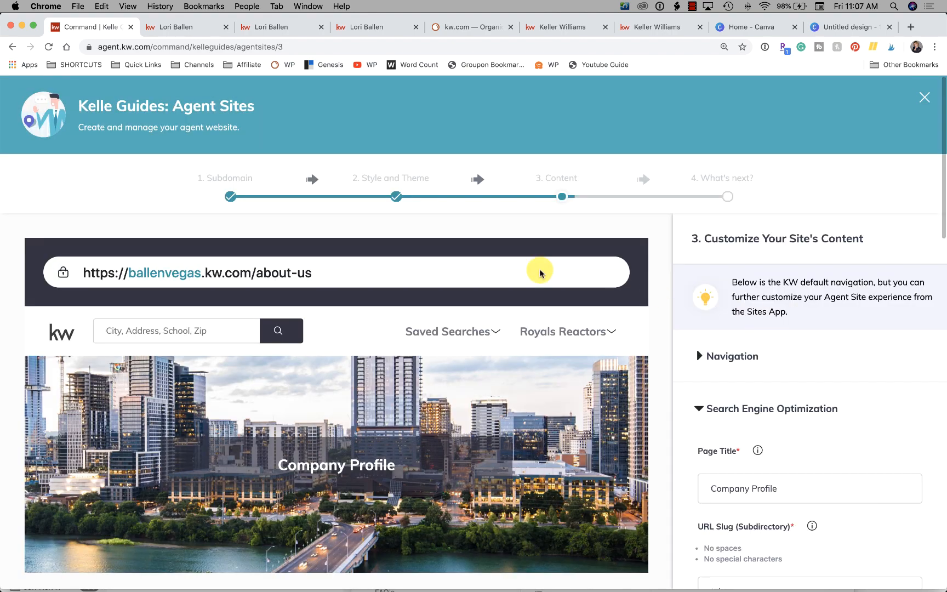
# Look over the Company Profile page preview and expand the Navigation section of the site content settings.
pyautogui.scroll(-4, 469, 269)
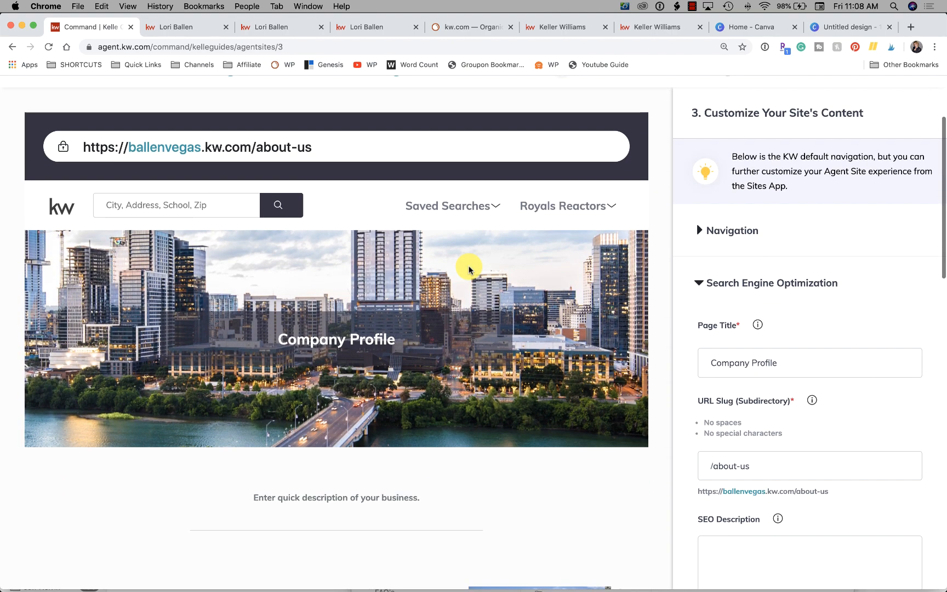
pyautogui.scroll(-2, 822, 222)
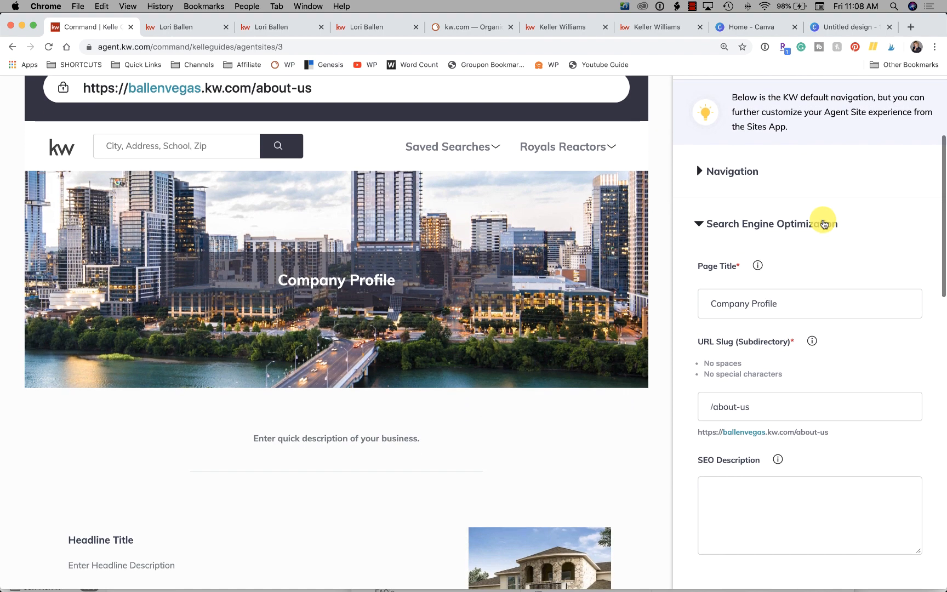
pyautogui.click(699, 170)
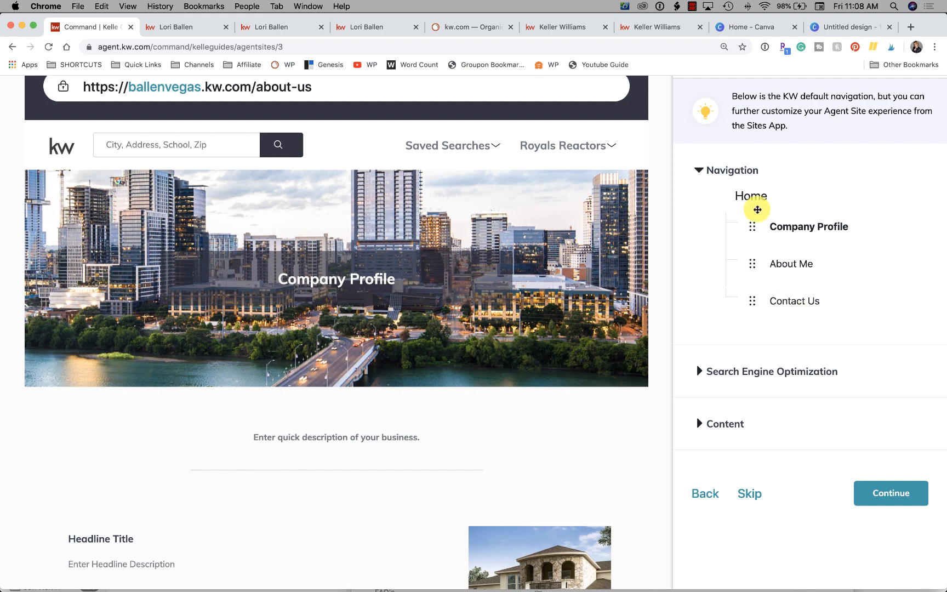
pyautogui.scroll(4, 783, 247)
pyautogui.scroll(-2, 784, 244)
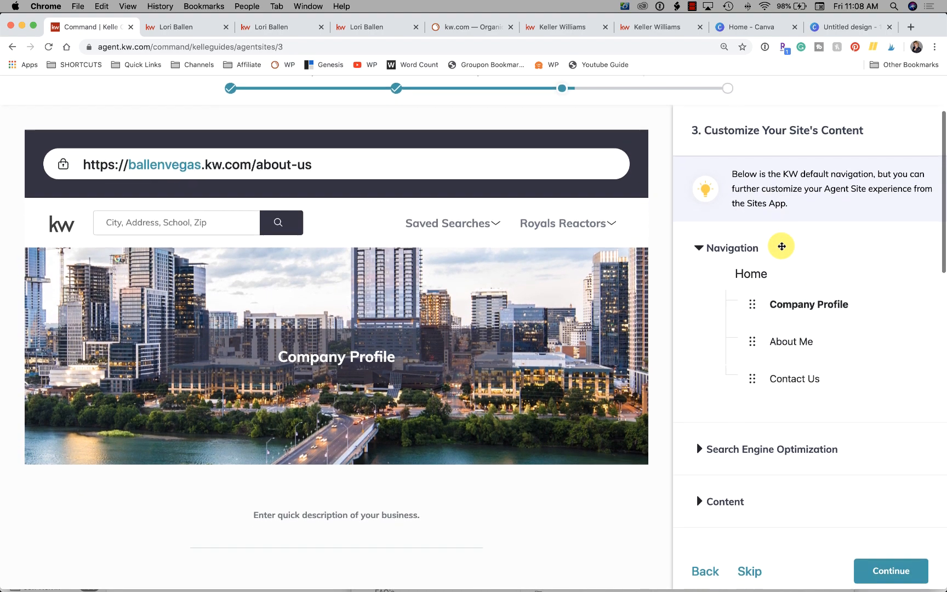
pyautogui.scroll(-4, 781, 248)
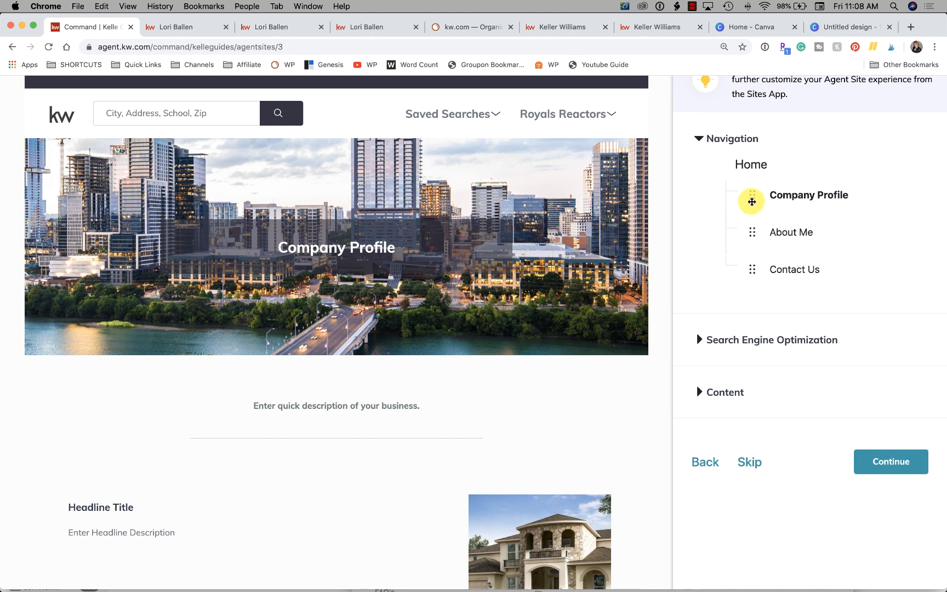
# Try reordering the pages under Home to About Me, Contact Us, and Company Profile.
pyautogui.moveTo(752, 233); pyautogui.dragTo(752, 190)
pyautogui.moveTo(752, 269); pyautogui.dragTo(754, 231)
pyautogui.scroll(-2, 755, 231)
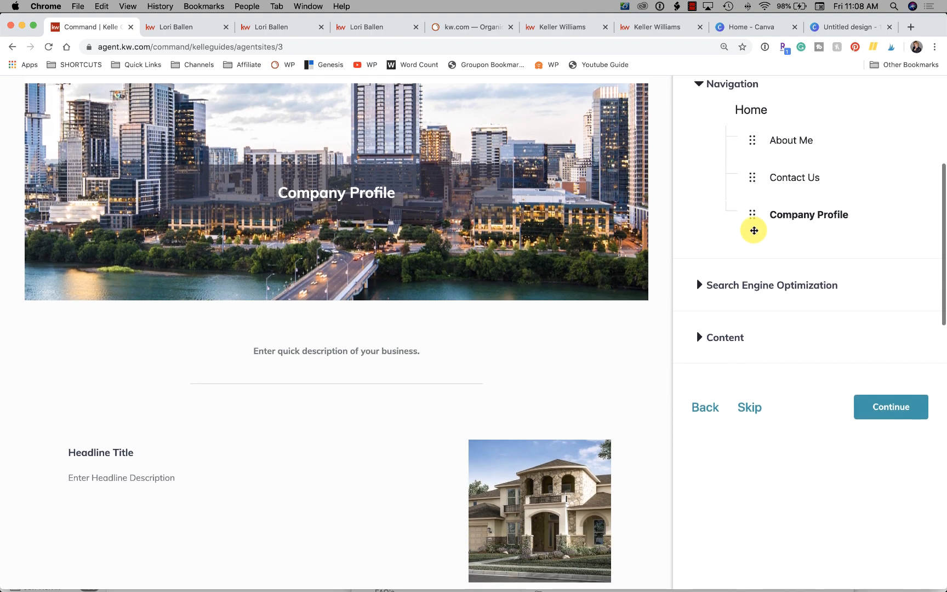
pyautogui.scroll(2, 755, 231)
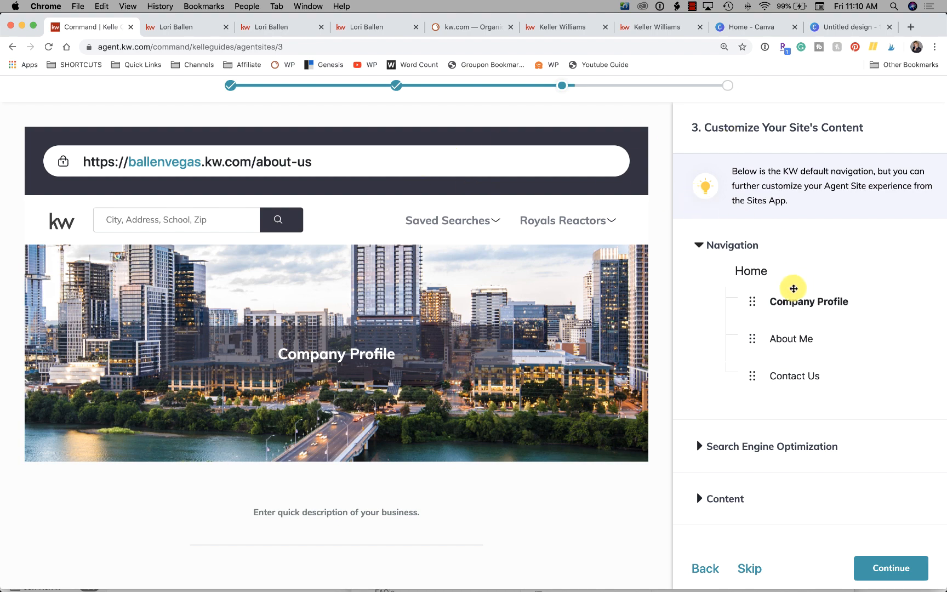
pyautogui.scroll(-2, 792, 288)
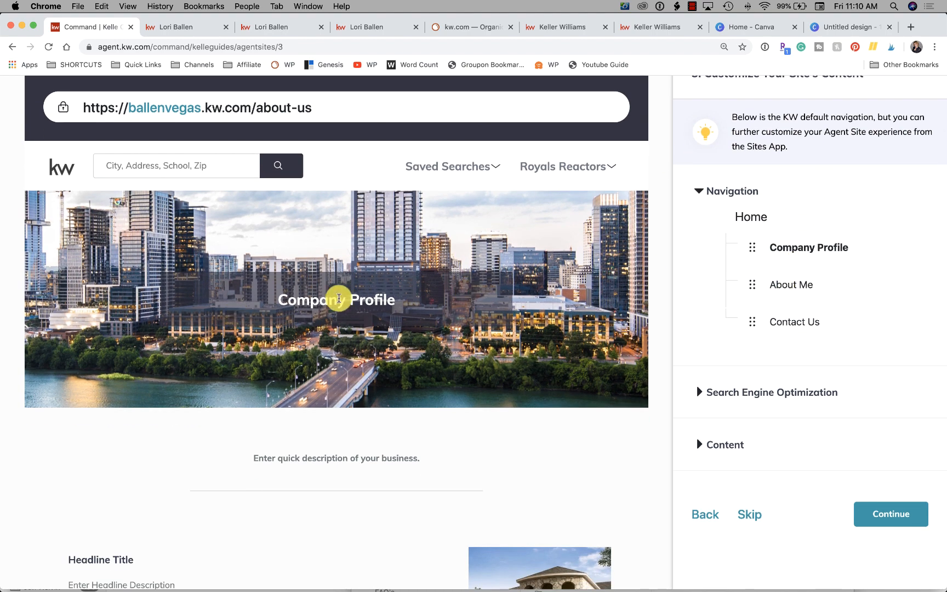
pyautogui.scroll(-4, 840, 323)
pyautogui.scroll(5, 840, 323)
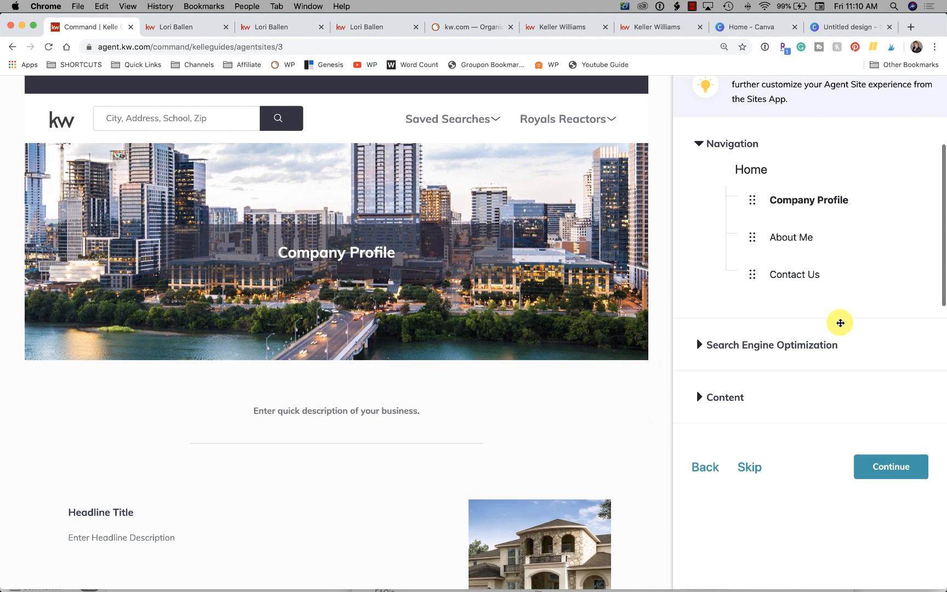
# Expand the Company Profile page's Search Engine Optimization settings and select the page title text.
pyautogui.scroll(-8, 841, 323)
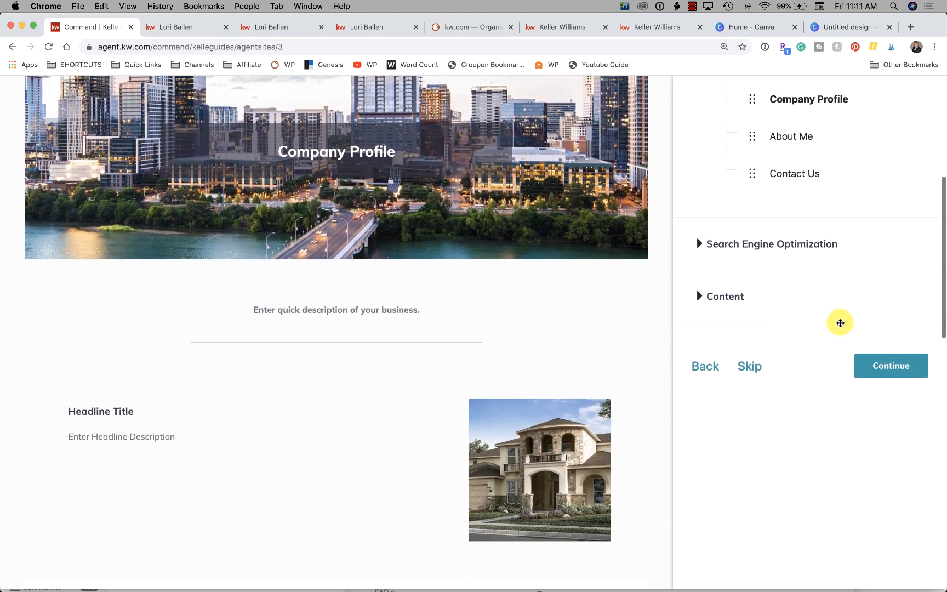
pyautogui.click(705, 211)
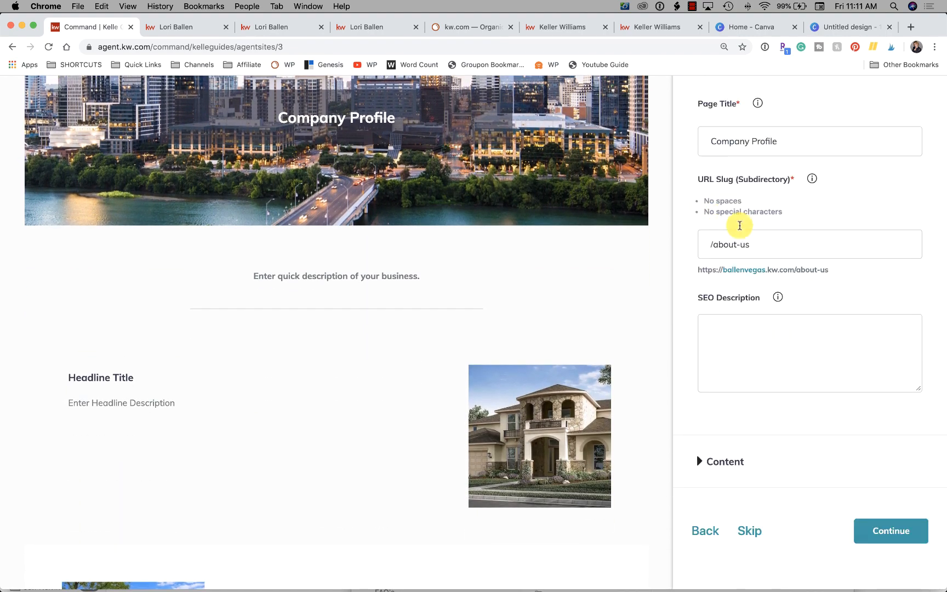
pyautogui.scroll(2, 780, 239)
pyautogui.moveTo(797, 190); pyautogui.dragTo(696, 188)
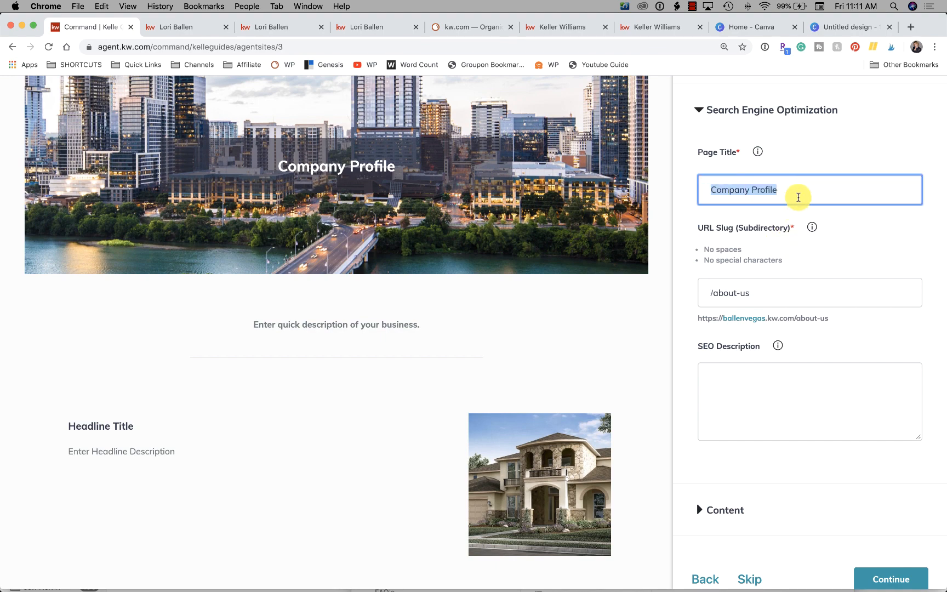
# Open the About Me page on the live ballenvegas.kw.com site and look it over.
pyautogui.click(195, 29)
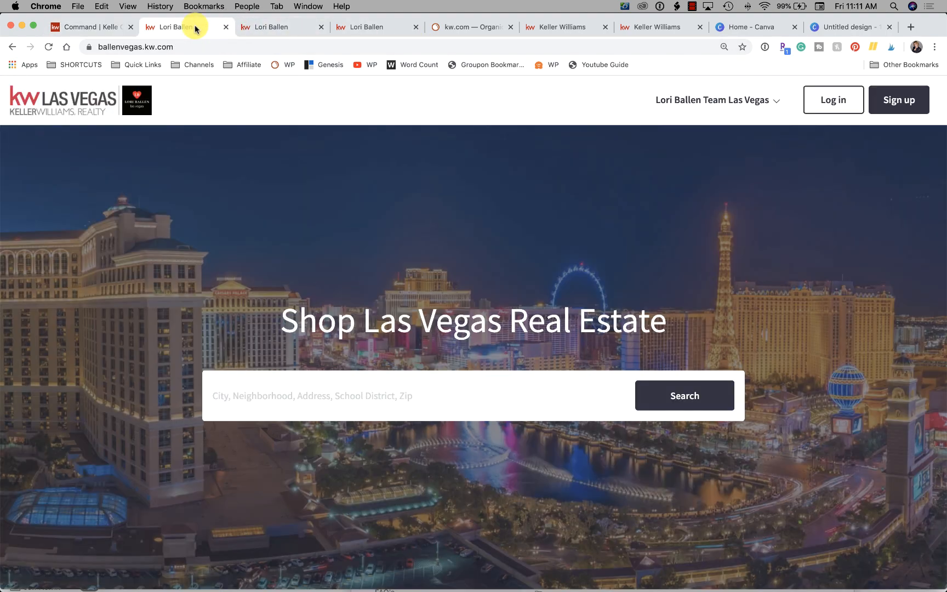
pyautogui.click(770, 103)
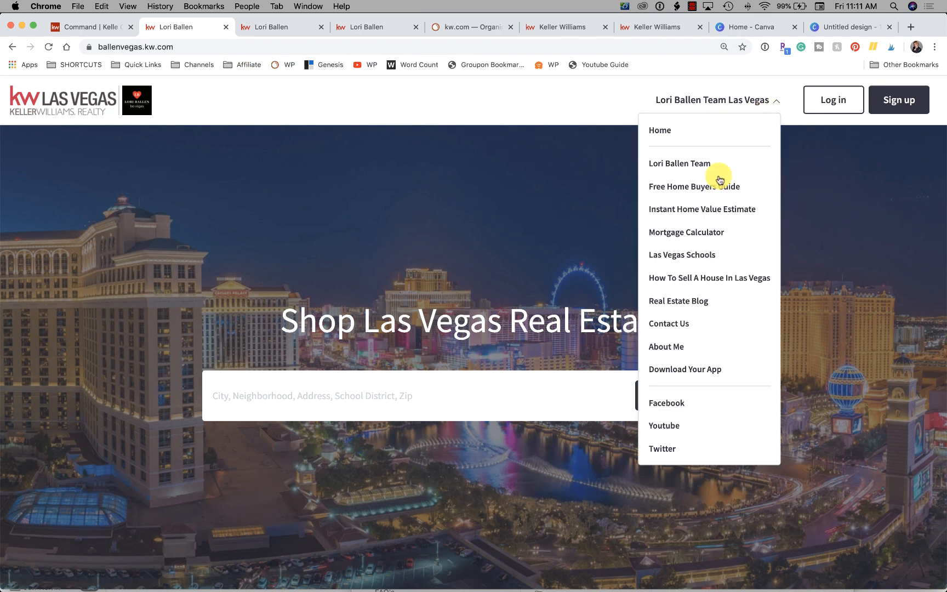
pyautogui.click(679, 352)
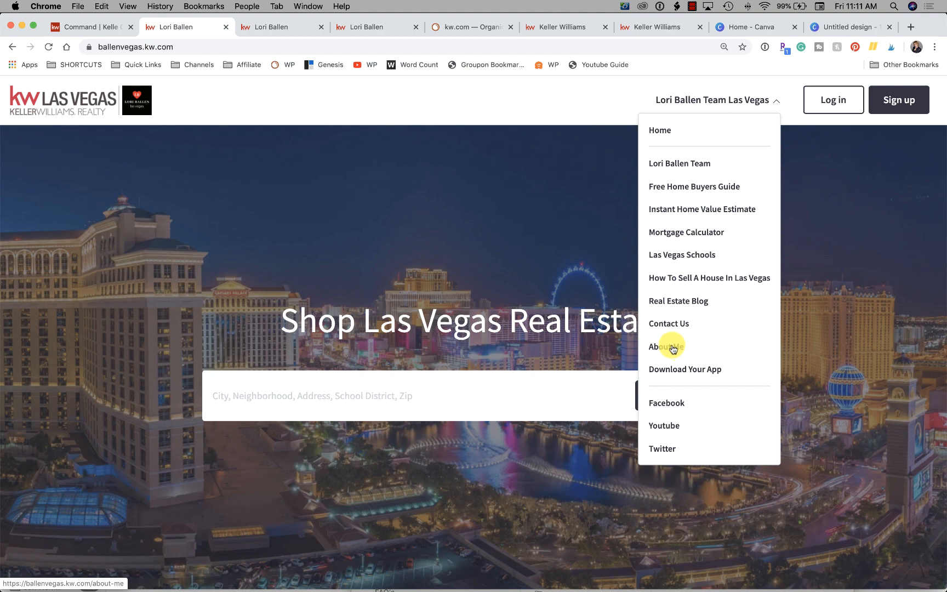
pyautogui.scroll(-3, 672, 348)
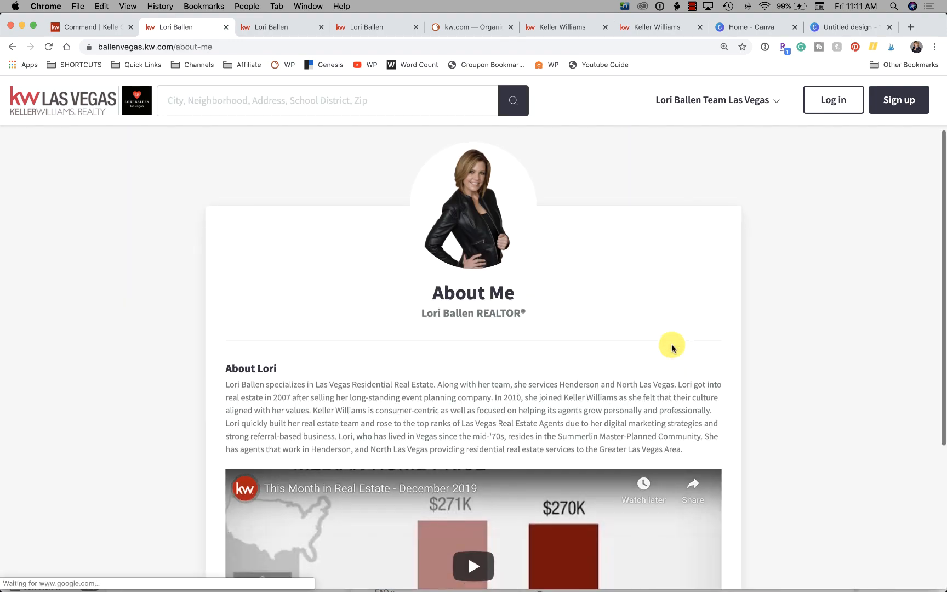
pyautogui.scroll(3, 672, 348)
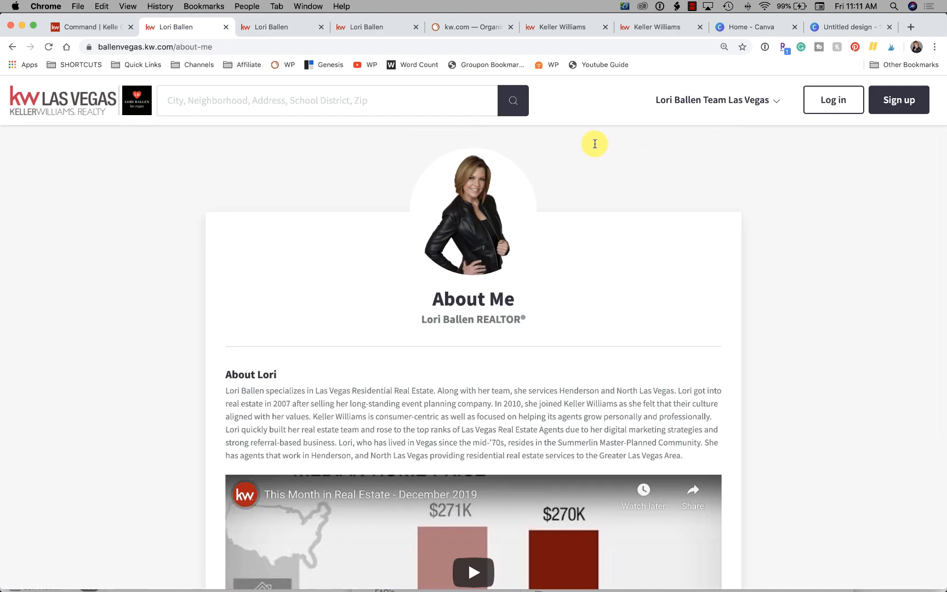
# Load the about-us address on the live site in place of about-me, and return to the previous page.
pyautogui.click(215, 46)
pyautogui.click(215, 46)
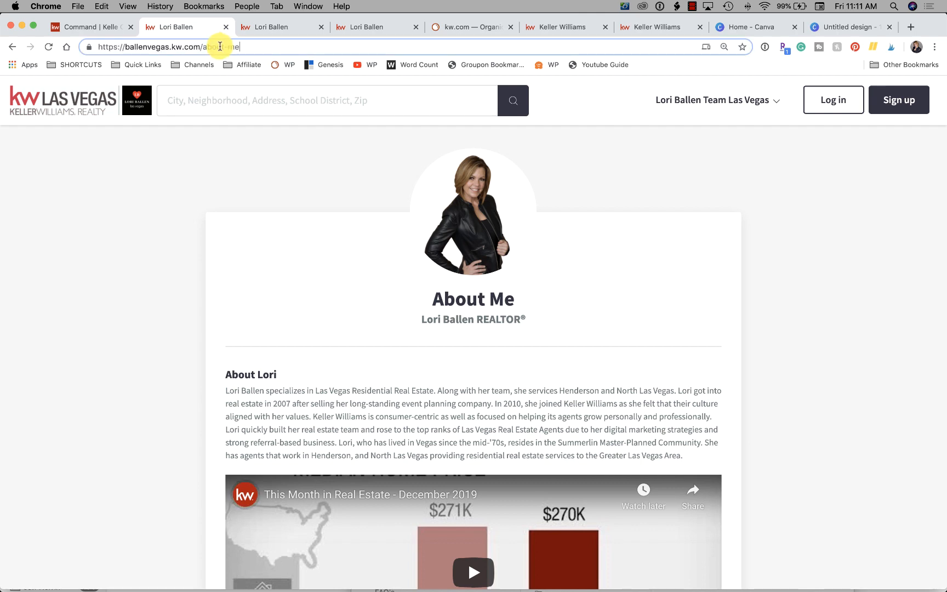
pyautogui.press('BackSpace')
pyautogui.press('BackSpace')
pyautogui.write('us')
pyautogui.press('Return')
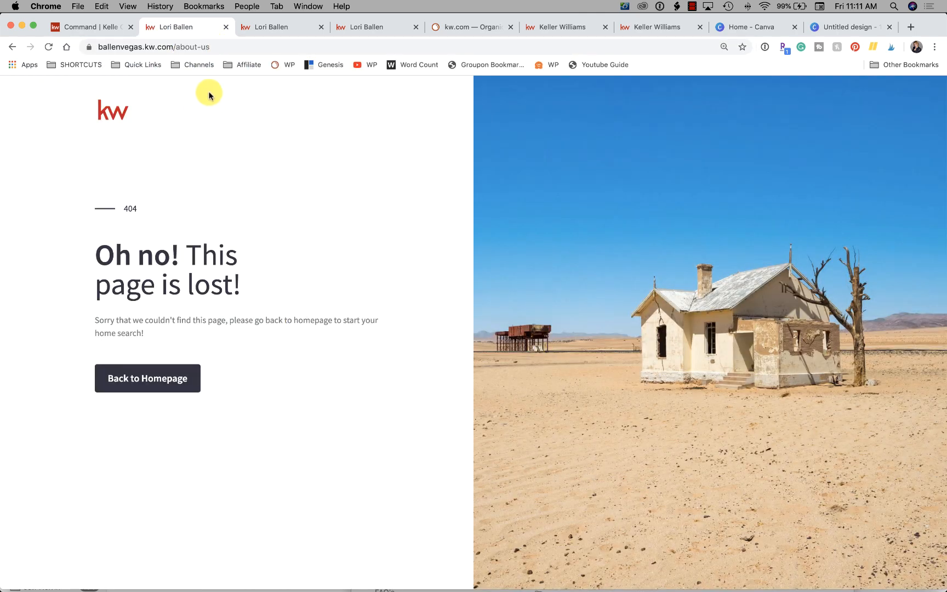
pyautogui.click(11, 47)
# Copy the about-us URL slug from the site setup and load it as the page address on the live site.
pyautogui.click(96, 28)
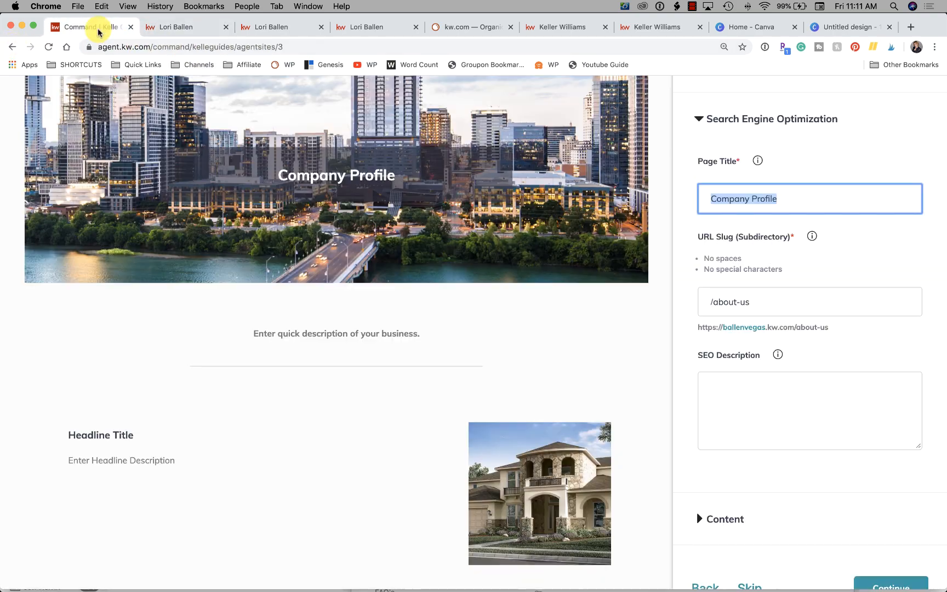
pyautogui.click(785, 311)
pyautogui.press('super+c')
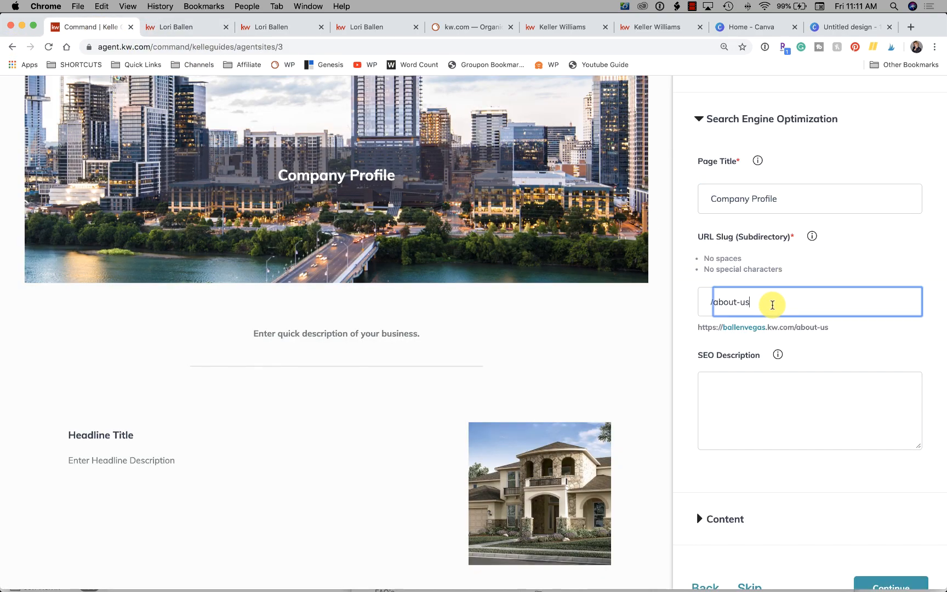
pyautogui.click(191, 31)
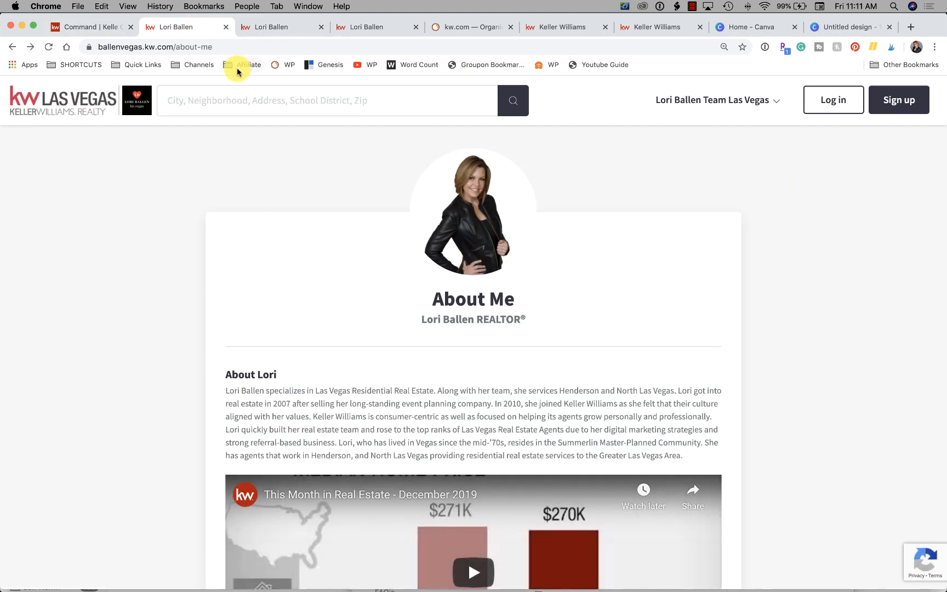
pyautogui.click(219, 47)
pyautogui.press('Right')
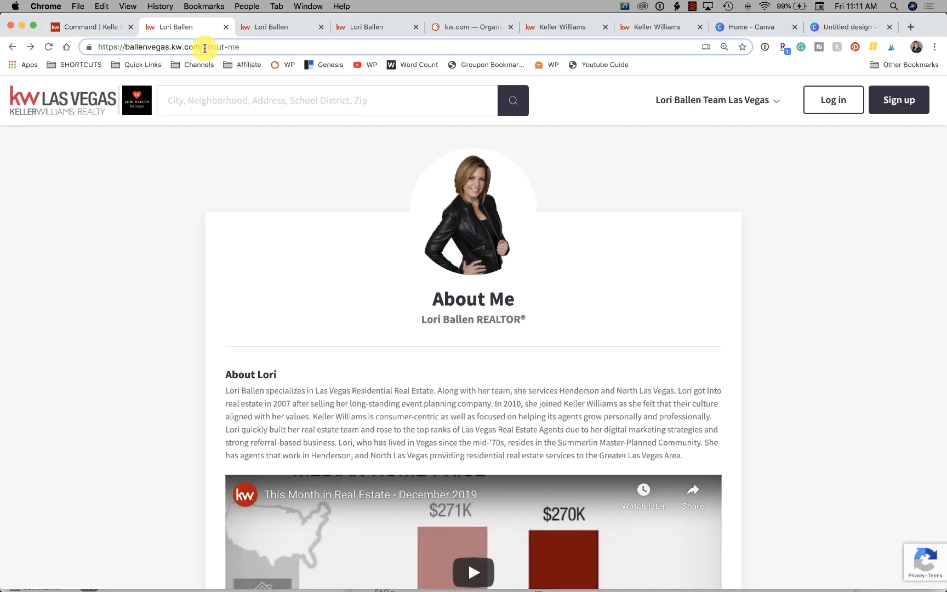
pyautogui.moveTo(203, 47); pyautogui.dragTo(290, 47)
pyautogui.press('super+v')
pyautogui.press('Return')
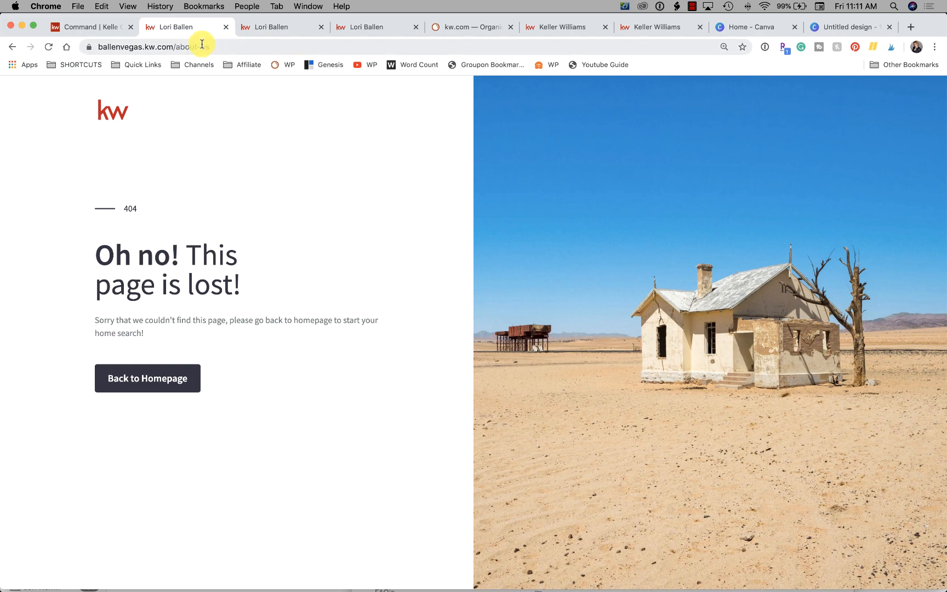
# Return to the site setup and set the Company Profile page title to "About Keller Williams".
pyautogui.click(98, 26)
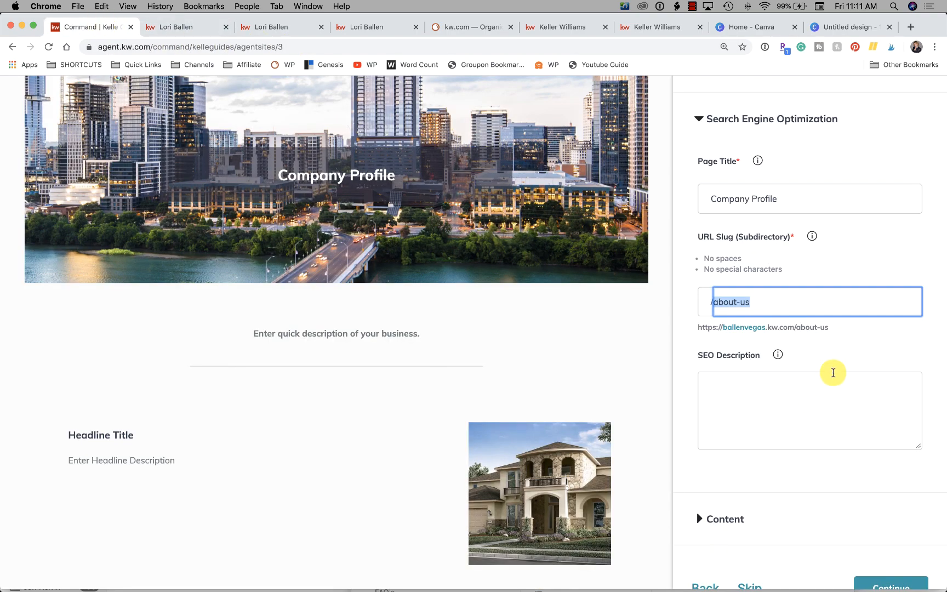
pyautogui.scroll(5, 833, 373)
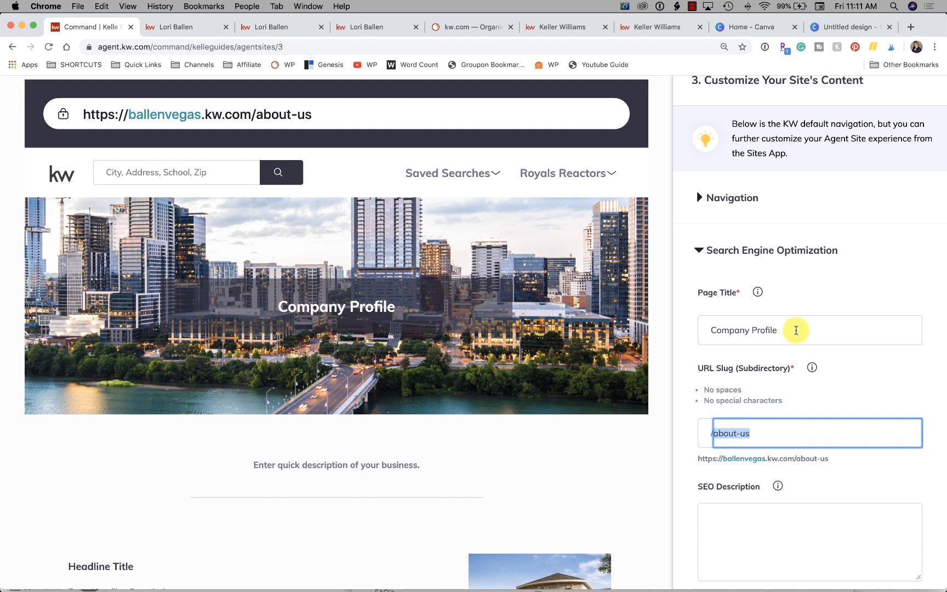
pyautogui.moveTo(795, 330); pyautogui.dragTo(714, 329)
pyautogui.write('A')
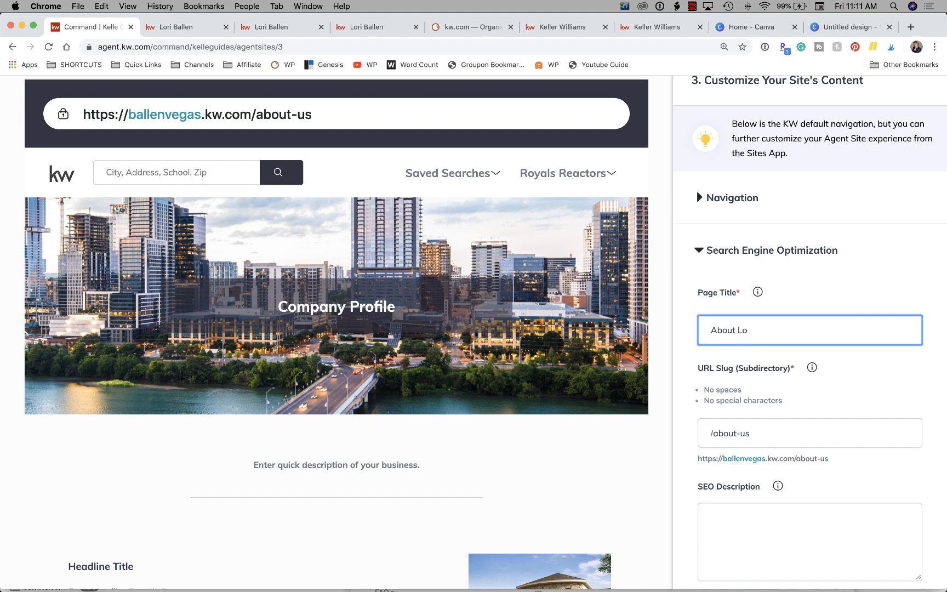
pyautogui.write('bout Keller Williams')
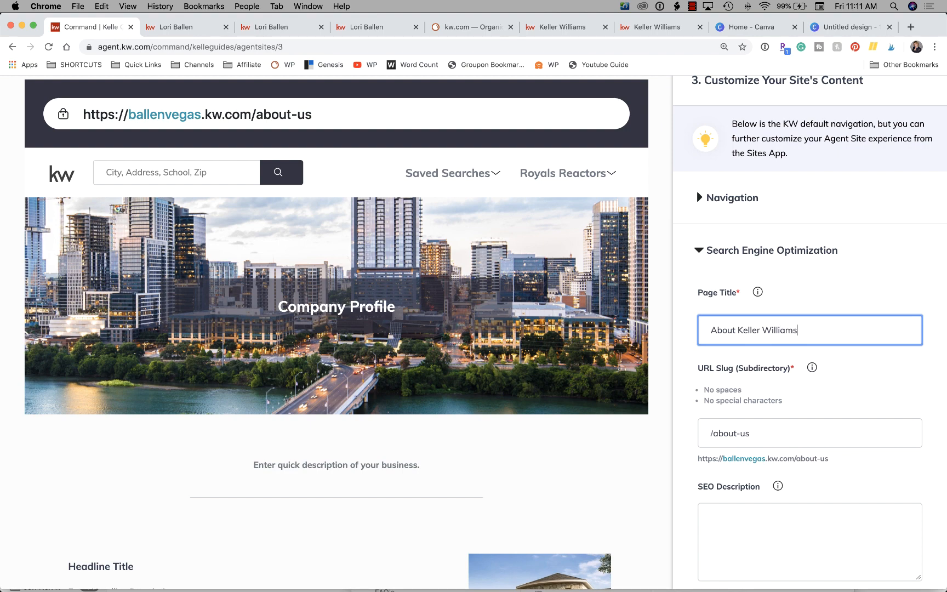
# Activate the SEO Description field below the URL slug for editing.
pyautogui.scroll(2, 474, 329)
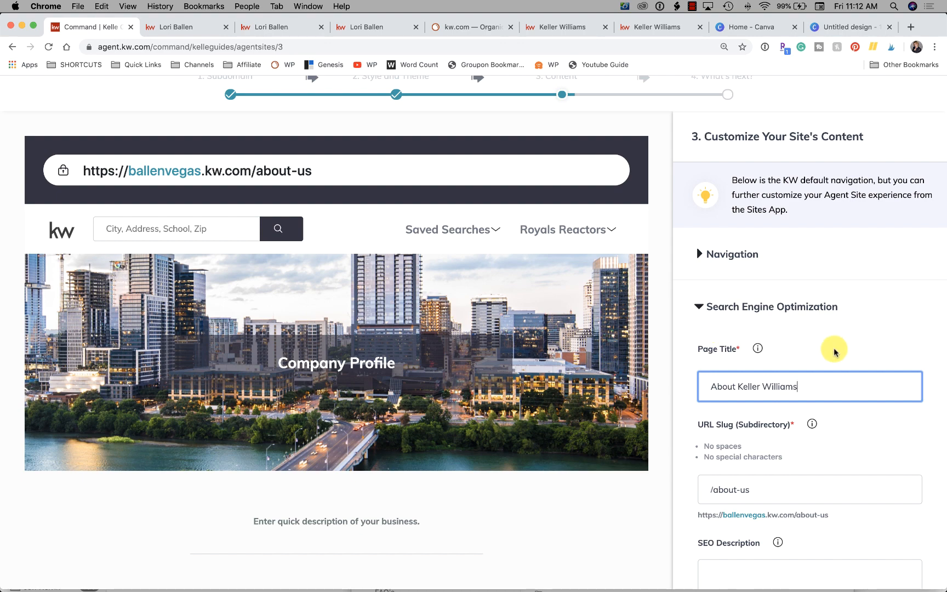
pyautogui.scroll(-3, 810, 370)
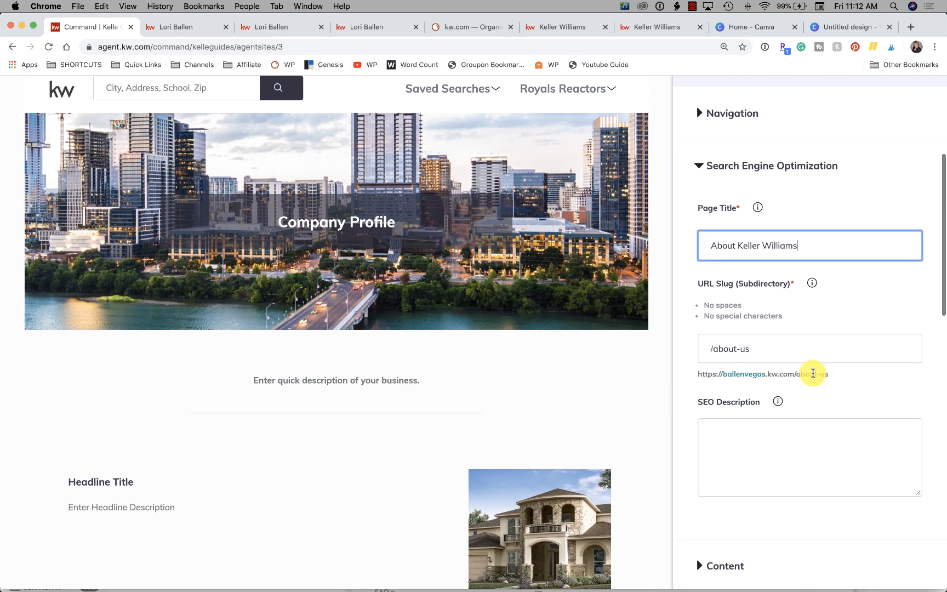
pyautogui.scroll(-2, 811, 372)
pyautogui.click(775, 340)
pyautogui.moveTo(777, 318)
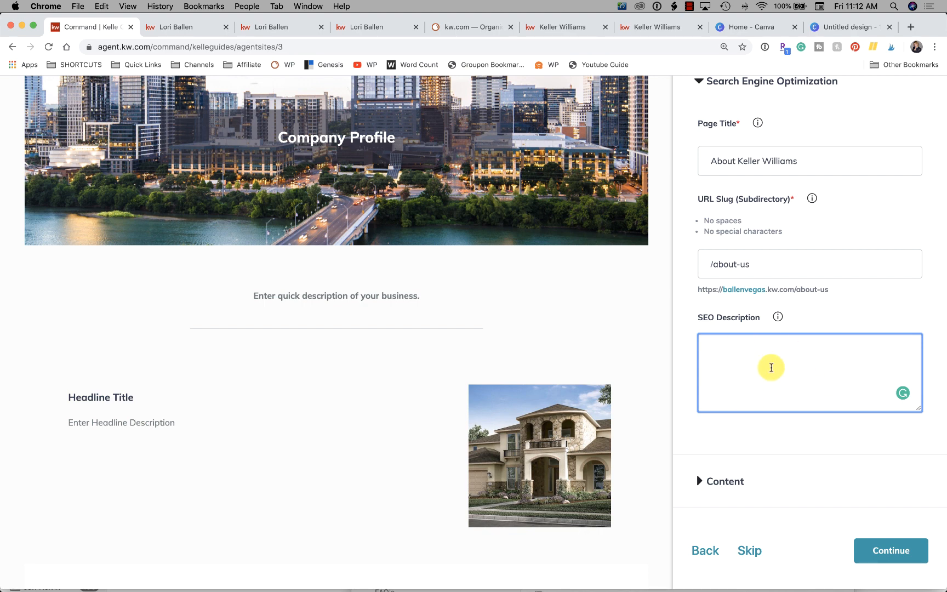
# Search Google for "keller williams" in a new browser tab.
pyautogui.click(911, 28)
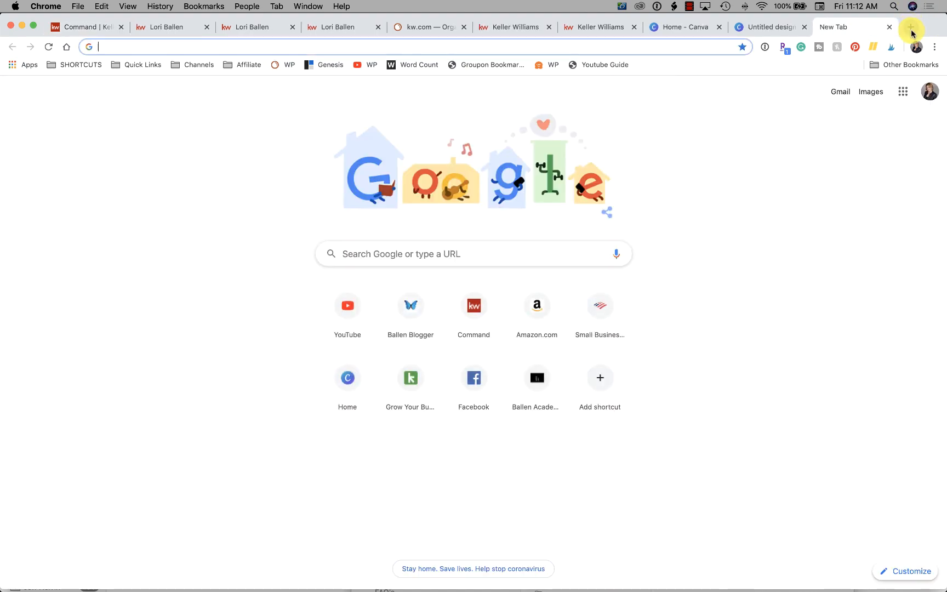
pyautogui.write('keller willia')
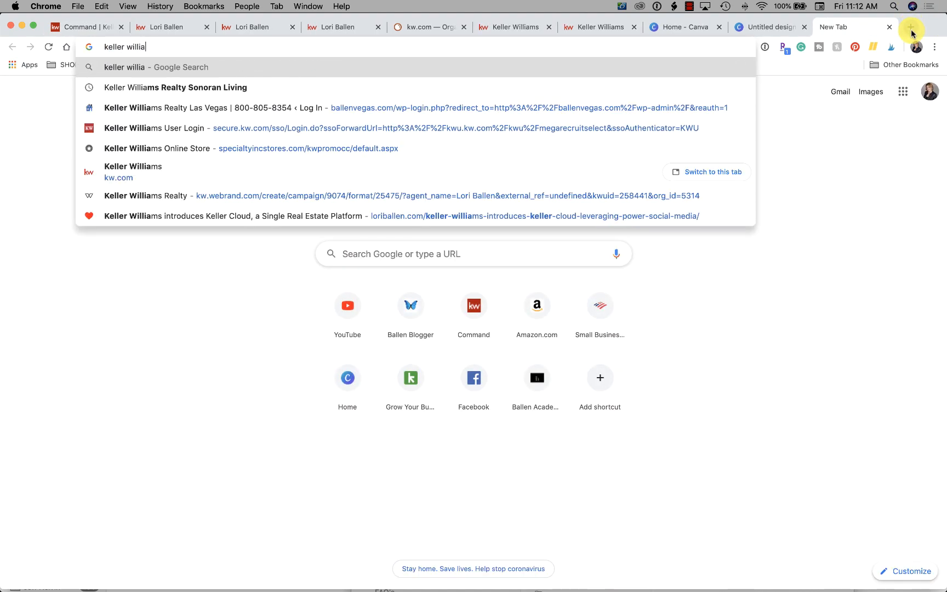
pyautogui.write('ms')
pyautogui.press('Return')
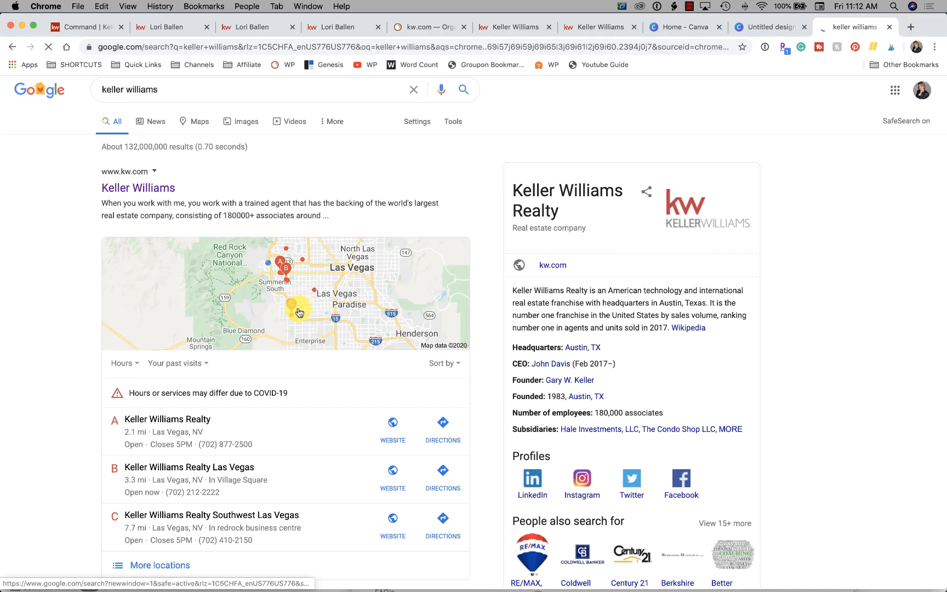
# Examine how page titles and descriptions appear in the search results, highlighting the description under the kellerwilliams.net result.
pyautogui.scroll(-12, 299, 313)
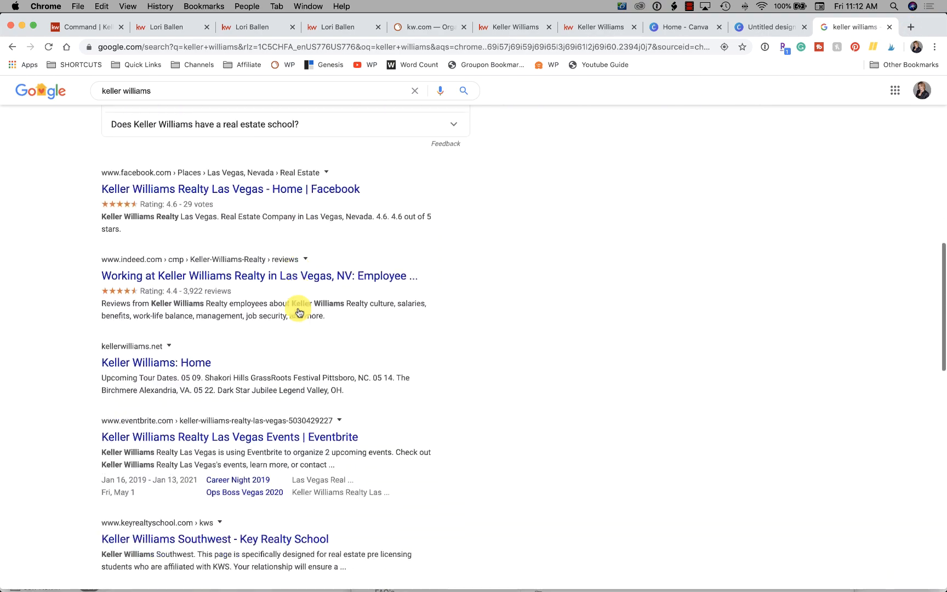
pyautogui.scroll(-5, 298, 312)
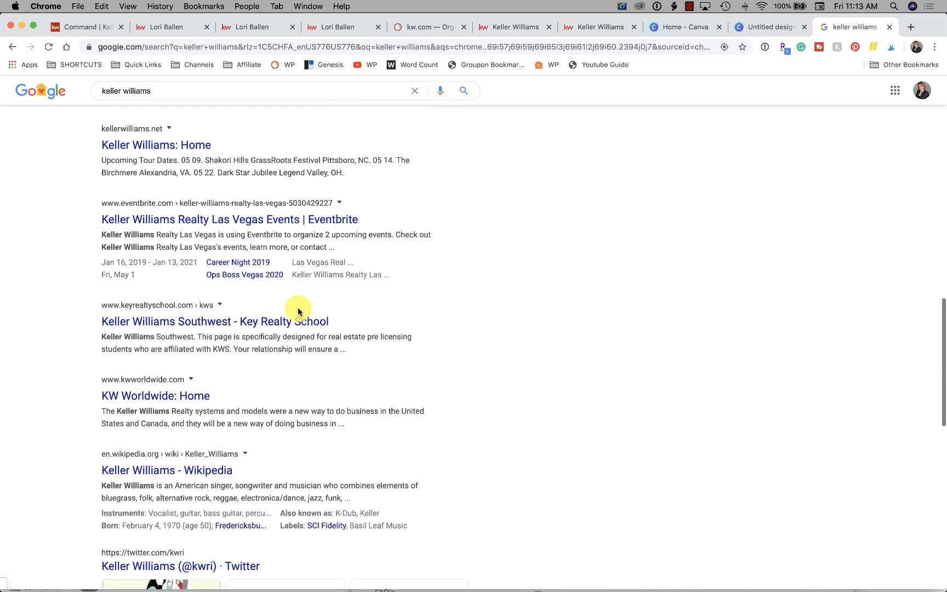
pyautogui.scroll(-3, 299, 312)
pyautogui.scroll(10, 299, 313)
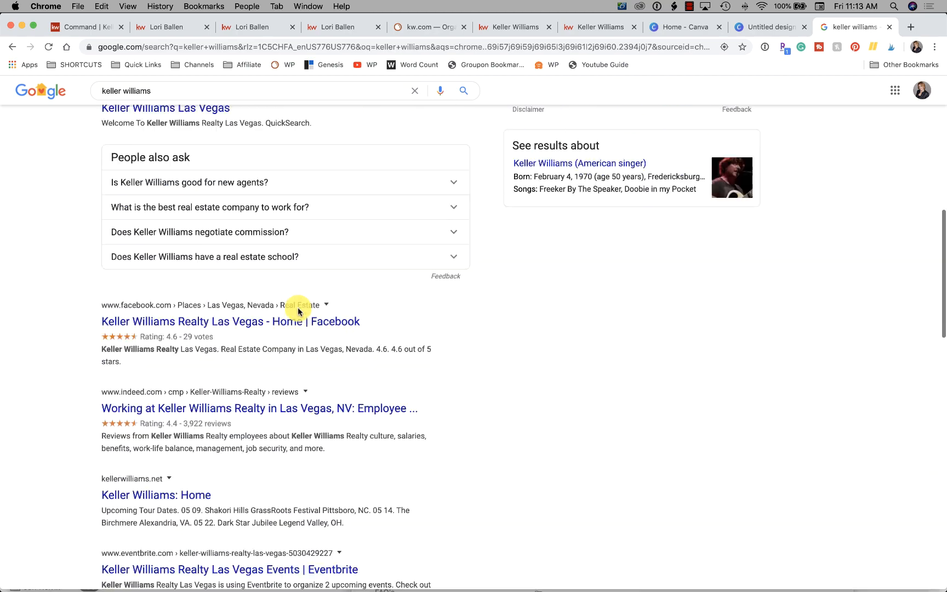
pyautogui.scroll(-5, 298, 311)
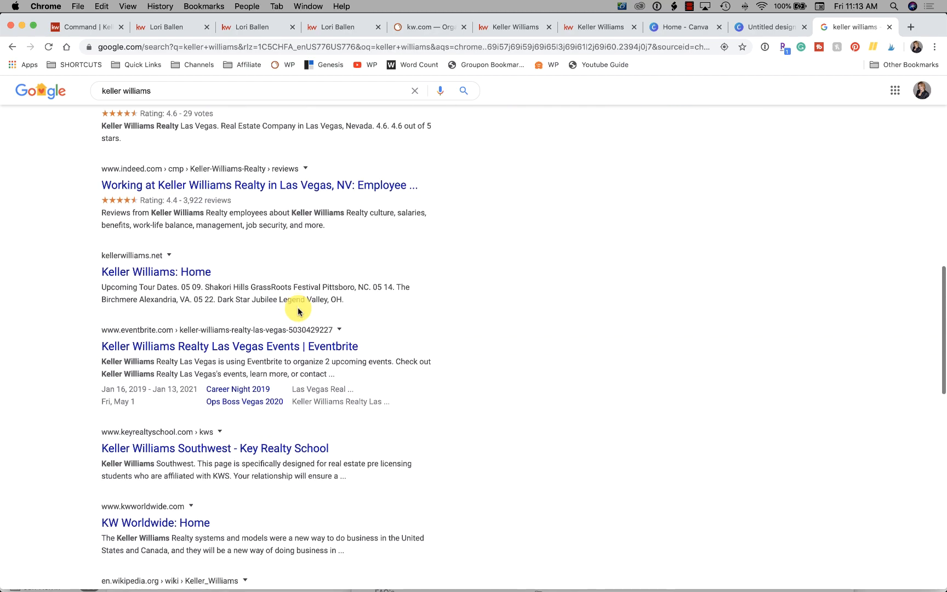
pyautogui.scroll(-1, 298, 312)
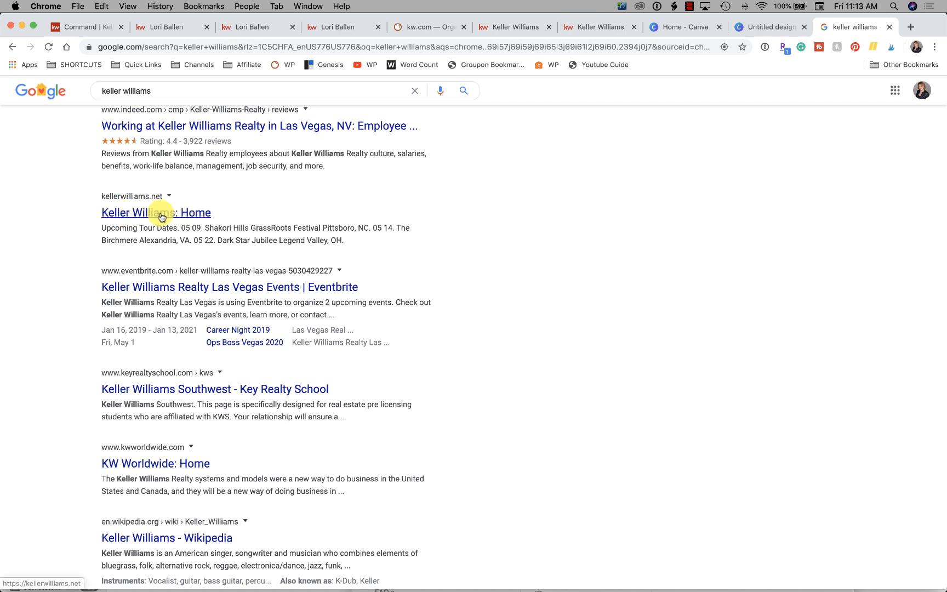
pyautogui.moveTo(294, 230); pyautogui.dragTo(356, 244)
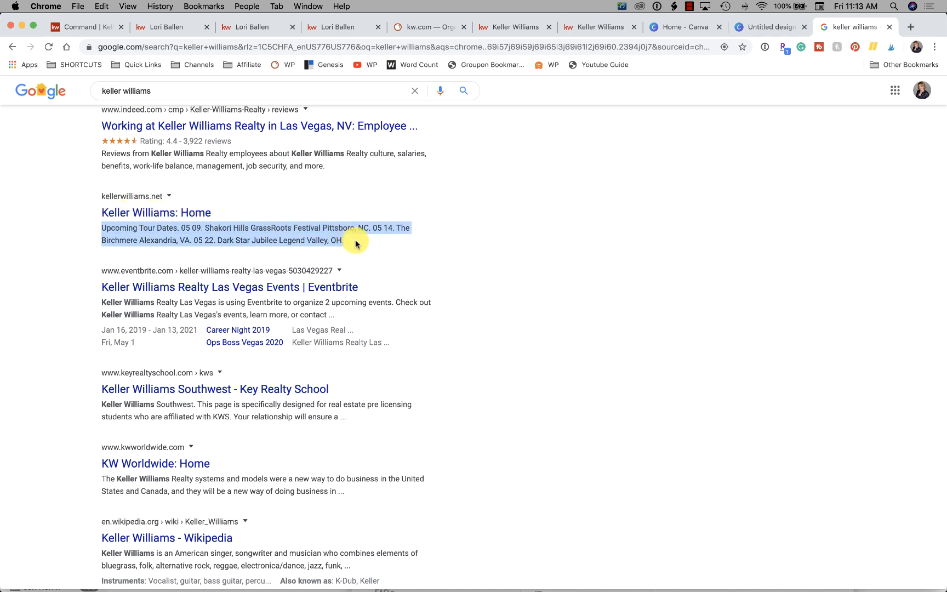
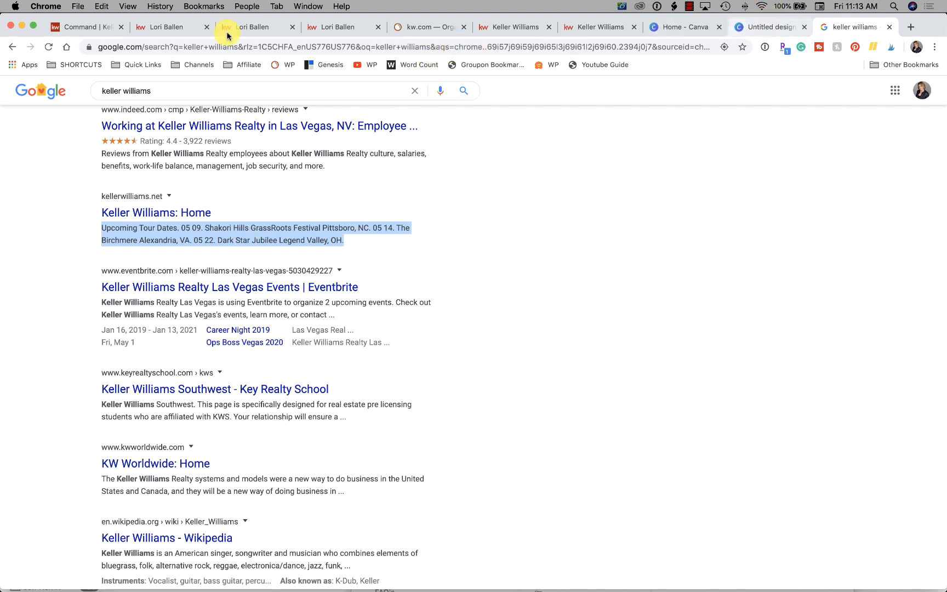
# Return to the site setup and start the SEO description with "Keller Williams is a well know real estate brokerage".
pyautogui.click(139, 28)
pyautogui.click(49, 26)
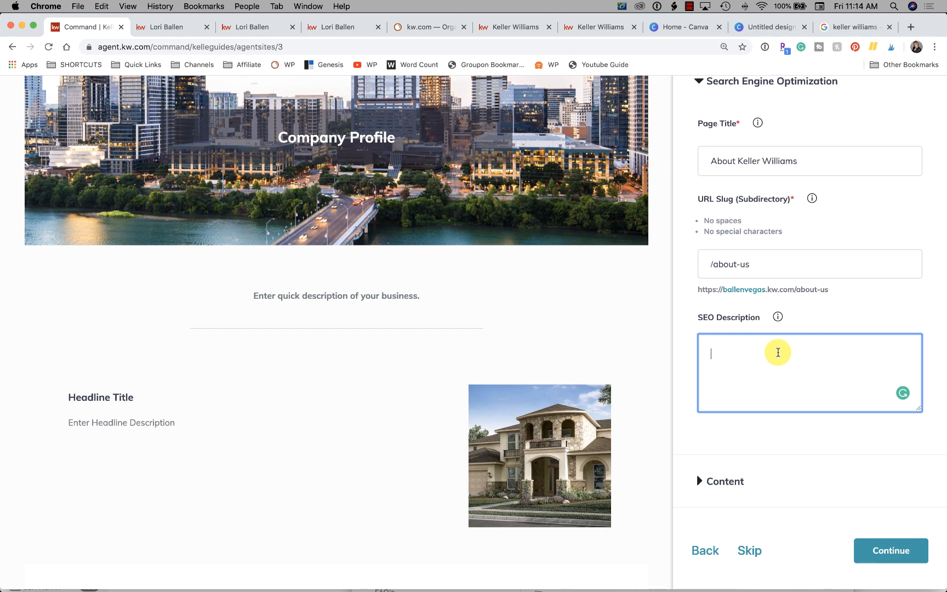
pyautogui.write('Keller Willi')
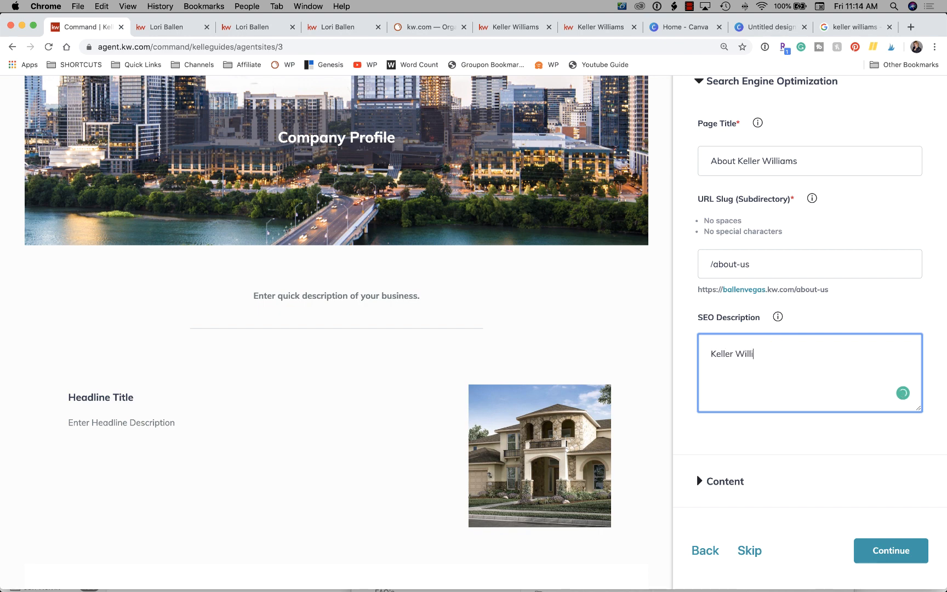
pyautogui.write('ams is a well know real estate b')
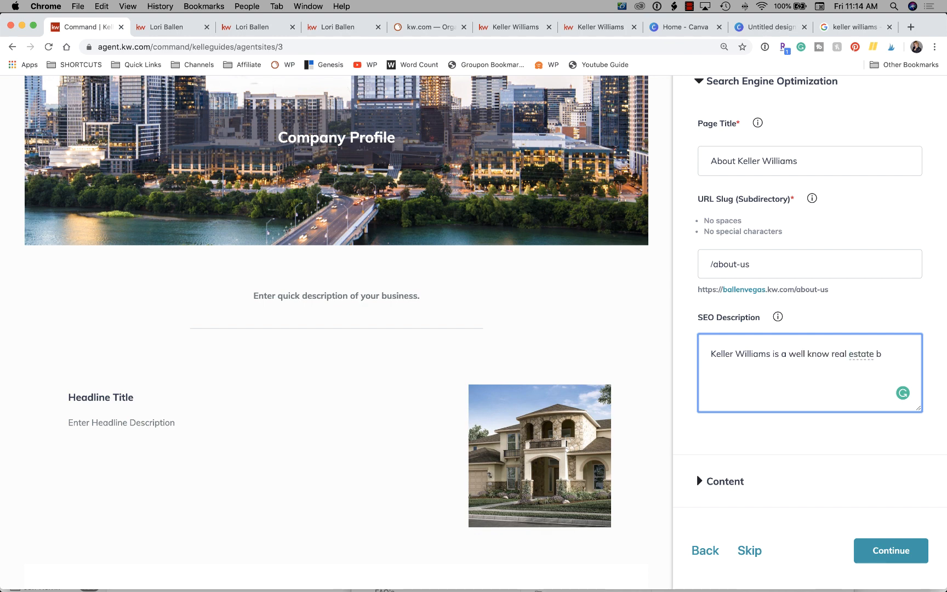
pyautogui.write('rokerage')
pyautogui.write(' and Lo')
pyautogui.write('ri B')
pyautogui.press('BackSpace')
pyautogui.press('BackSpace')
pyautogui.press('BackSpace')
pyautogui.press('BackSpace')
pyautogui.press('BackSpace')
pyautogui.press('BackSpace')
# Add a second SEO description sentence saying the agent's team is proud to be with Keller Williams Realty Las Vegas Summerlin, and review the full text.
pyautogui.write('. Lori Ballen Team is proud to')
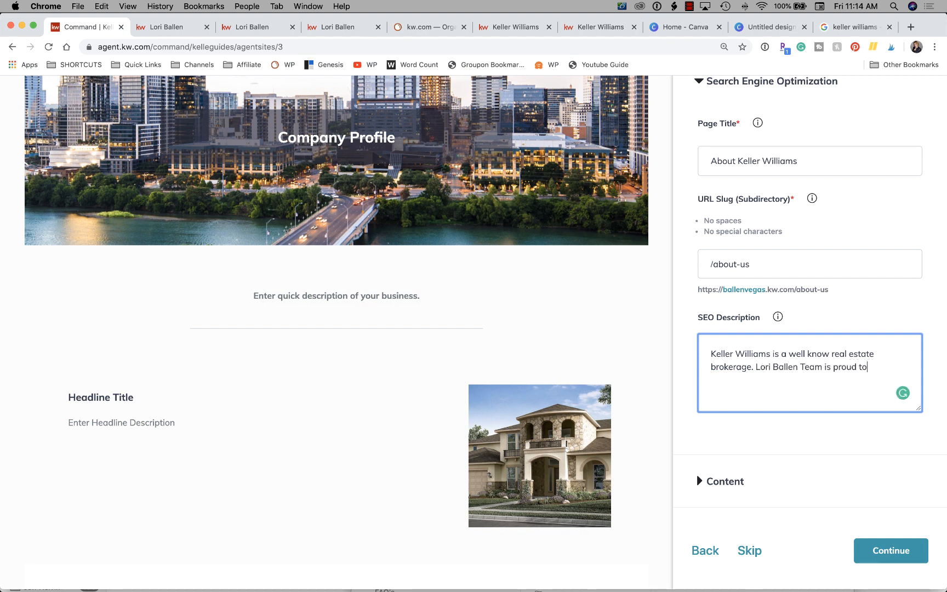
pyautogui.write(' be with Keleer williams Realty L')
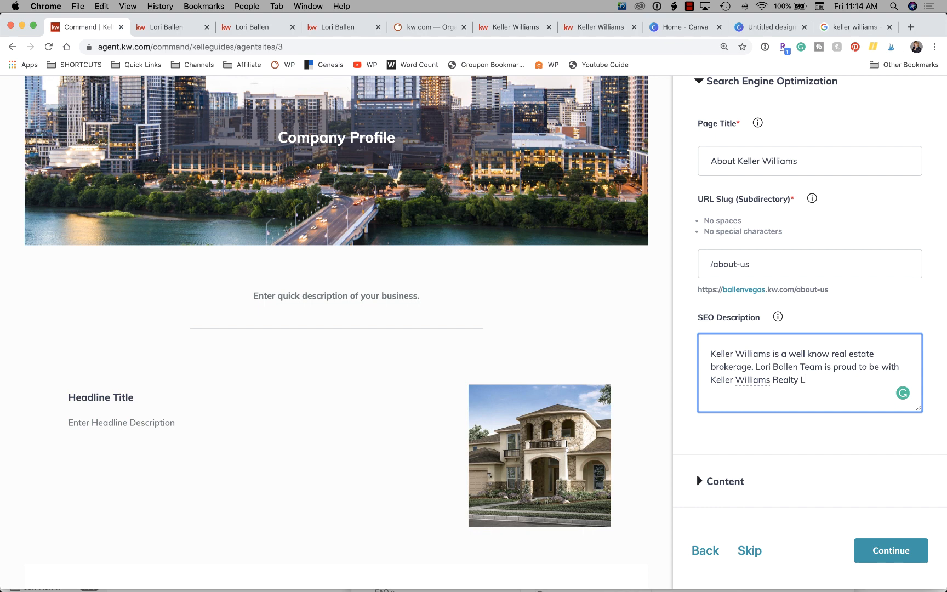
pyautogui.write('as Vegas Summerlin.')
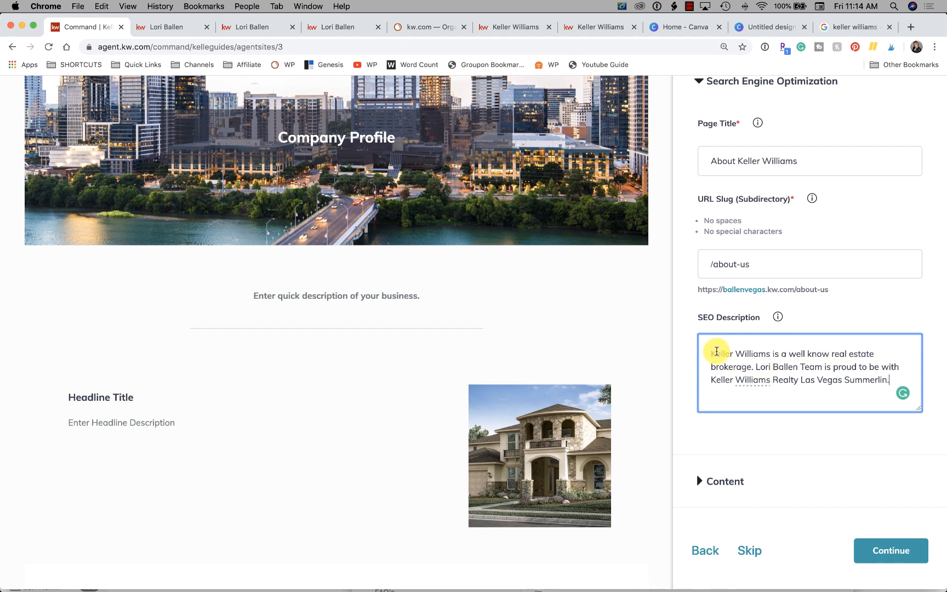
pyautogui.moveTo(712, 354); pyautogui.dragTo(895, 374)
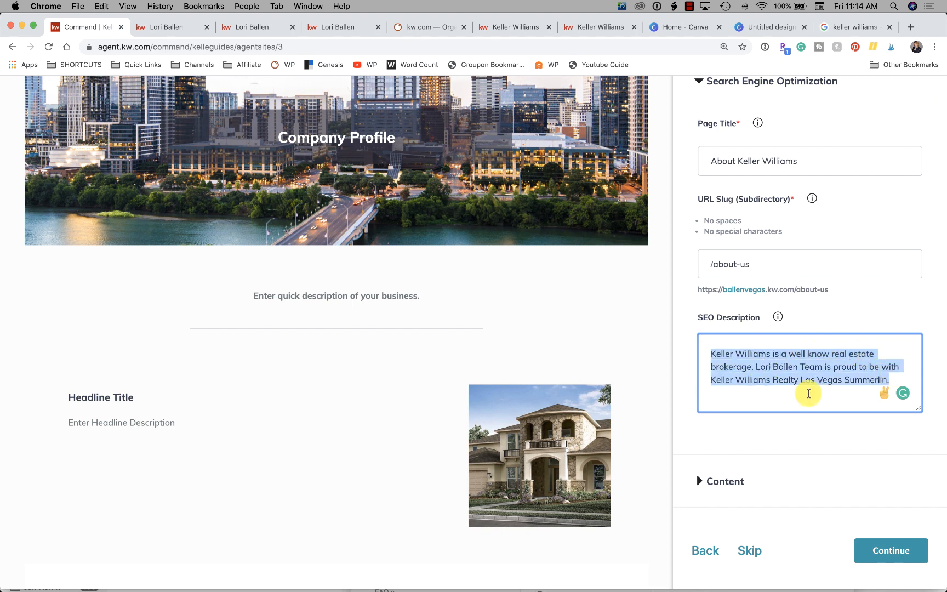
pyautogui.click(776, 380)
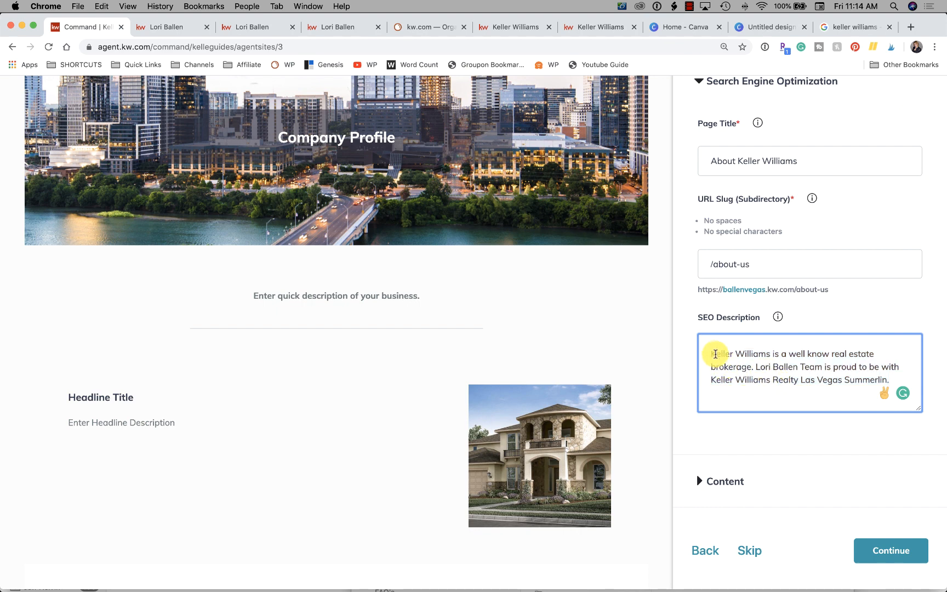
pyautogui.moveTo(713, 354); pyautogui.dragTo(895, 378)
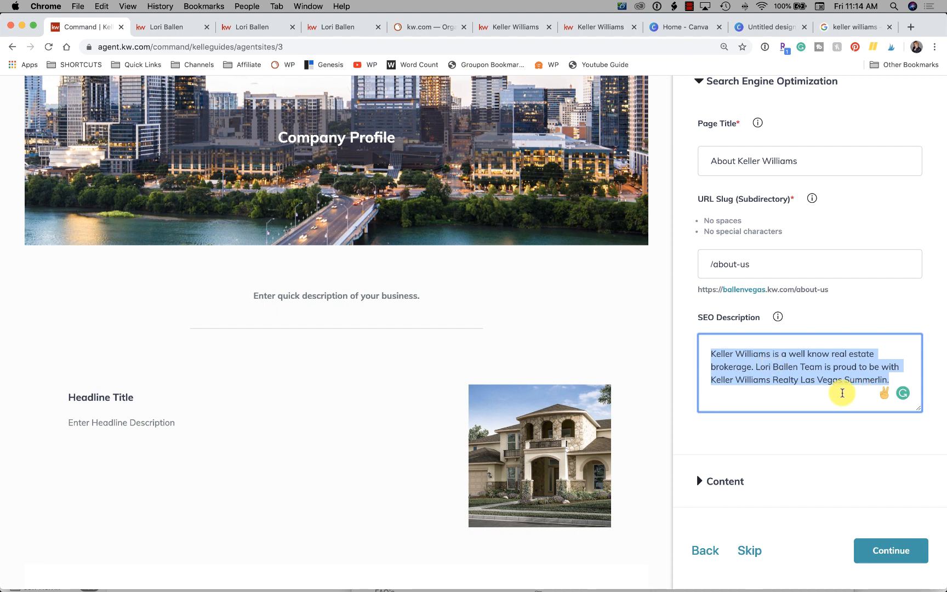
pyautogui.click(842, 393)
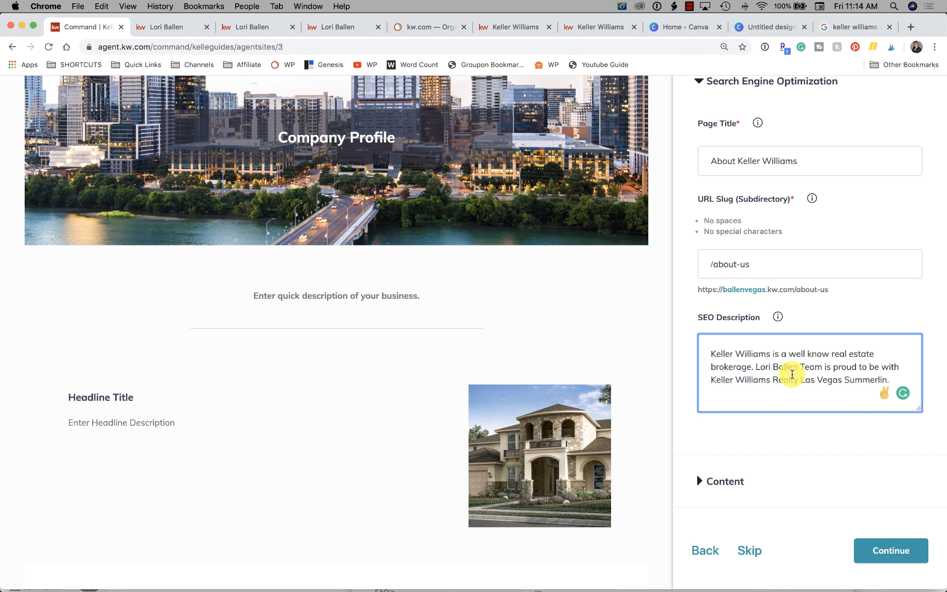
# Expand the Content settings and compare the header, intro, section and footer fields with the Company Profile page preview.
pyautogui.scroll(-5, 789, 373)
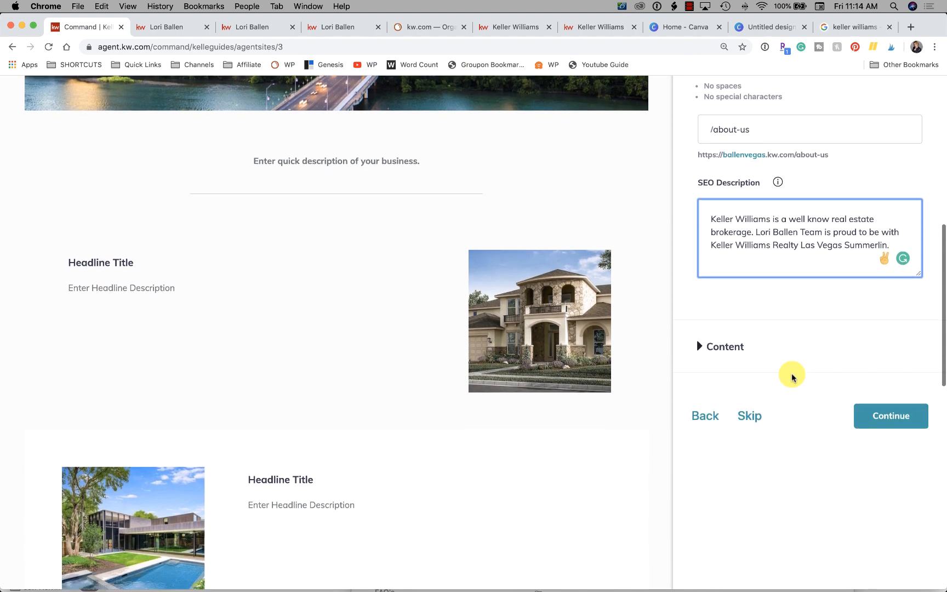
pyautogui.click(736, 338)
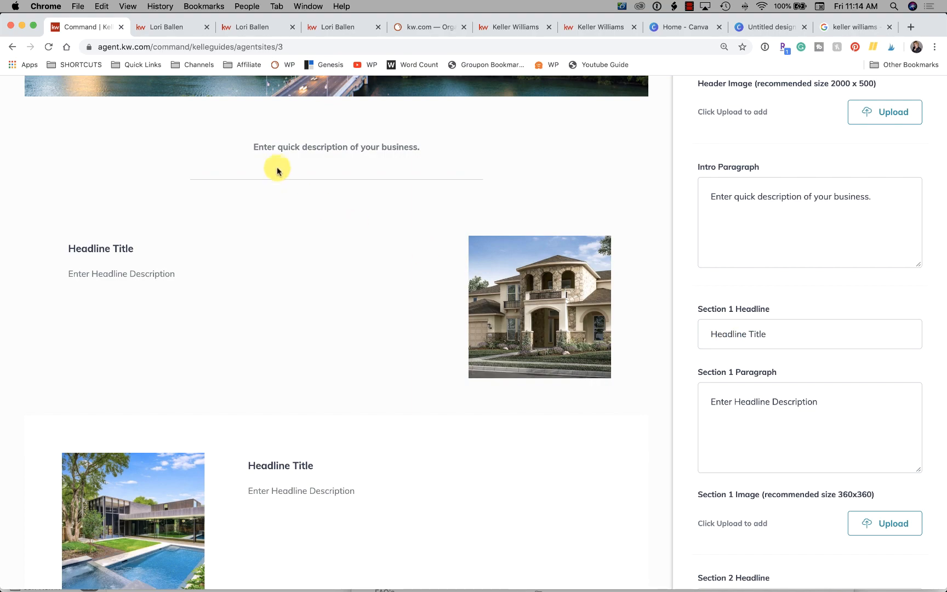
pyautogui.scroll(7, 529, 336)
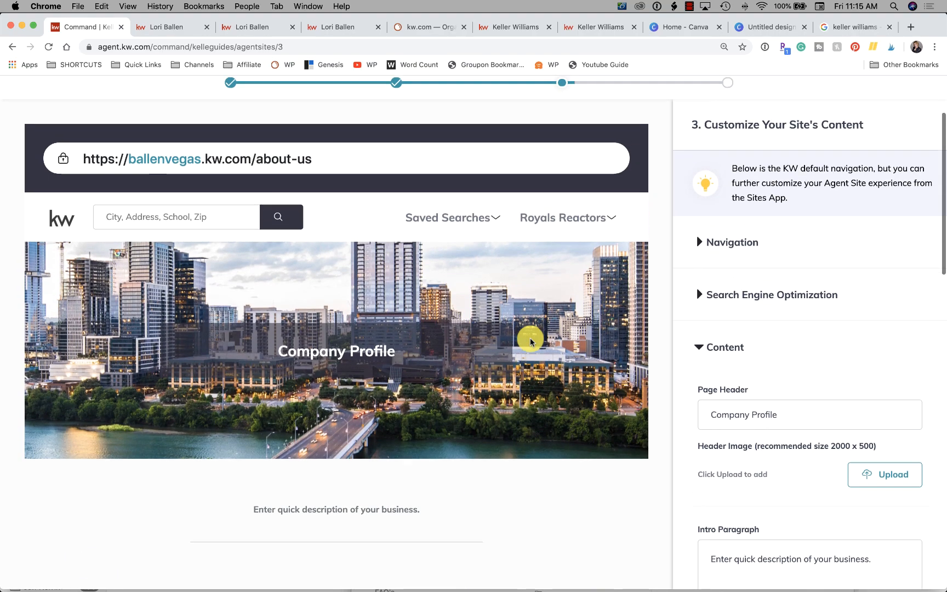
pyautogui.scroll(-2, 530, 341)
pyautogui.scroll(-14, 530, 341)
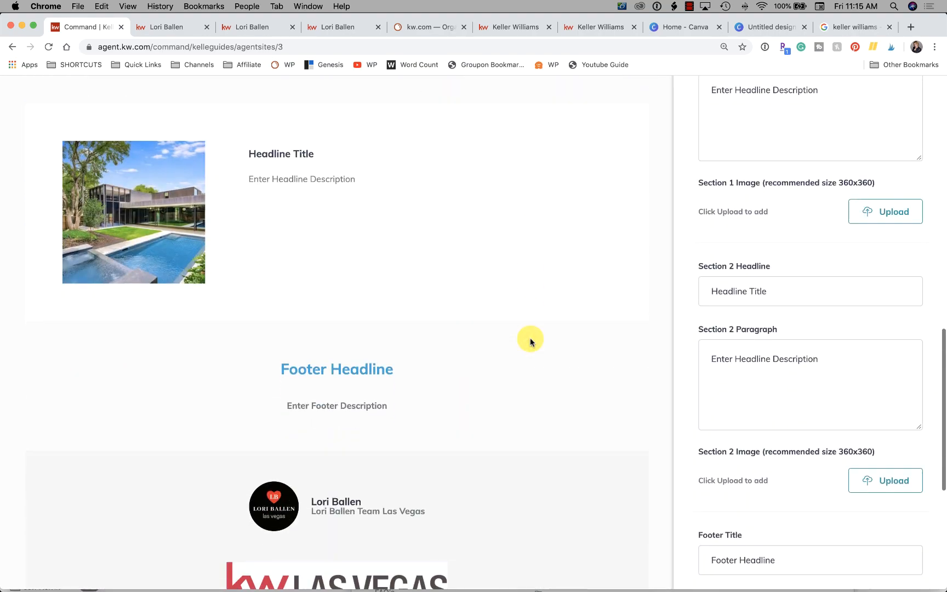
pyautogui.scroll(-3, 530, 341)
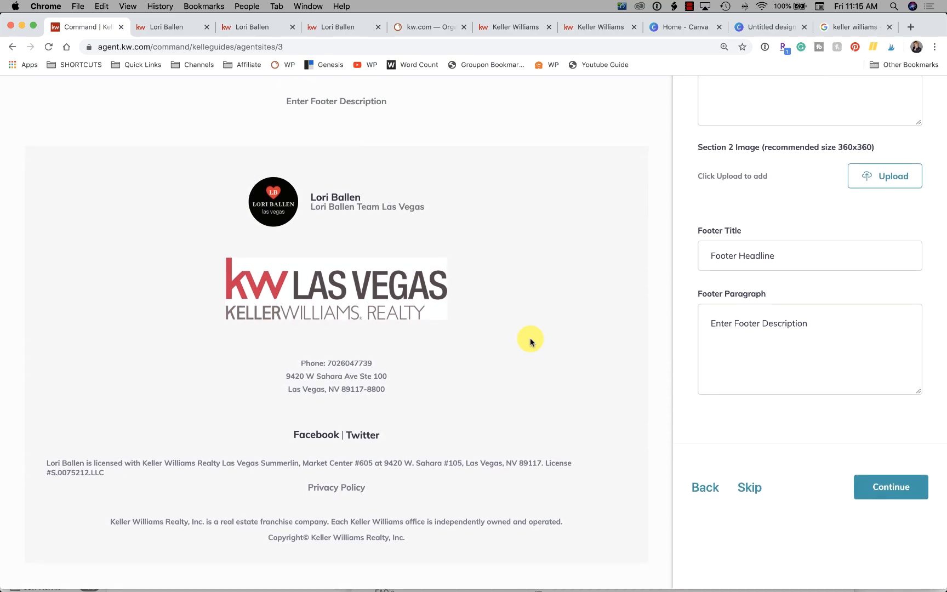
pyautogui.scroll(8, 530, 341)
pyautogui.scroll(14, 530, 341)
pyautogui.scroll(-6, 530, 341)
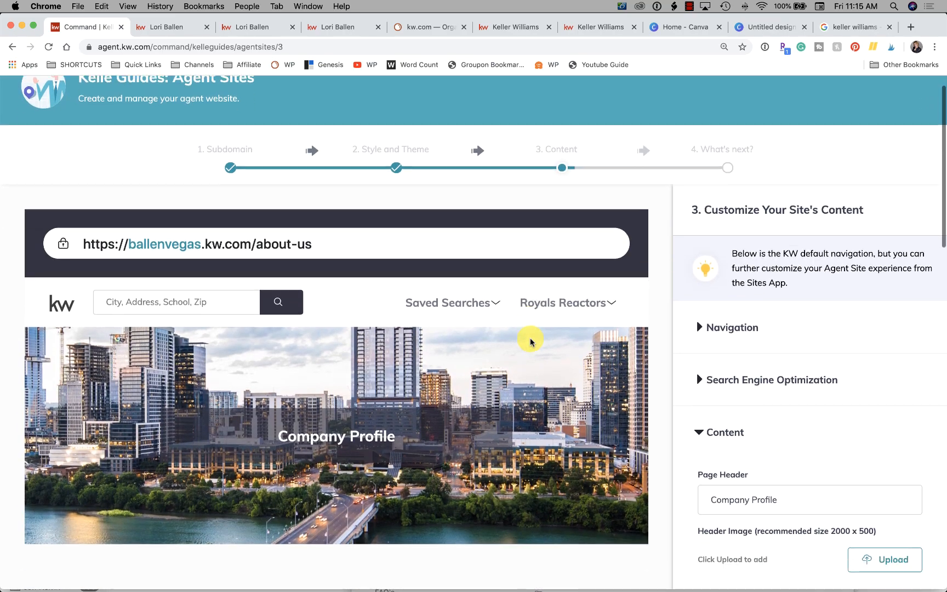
pyautogui.scroll(-3, 530, 341)
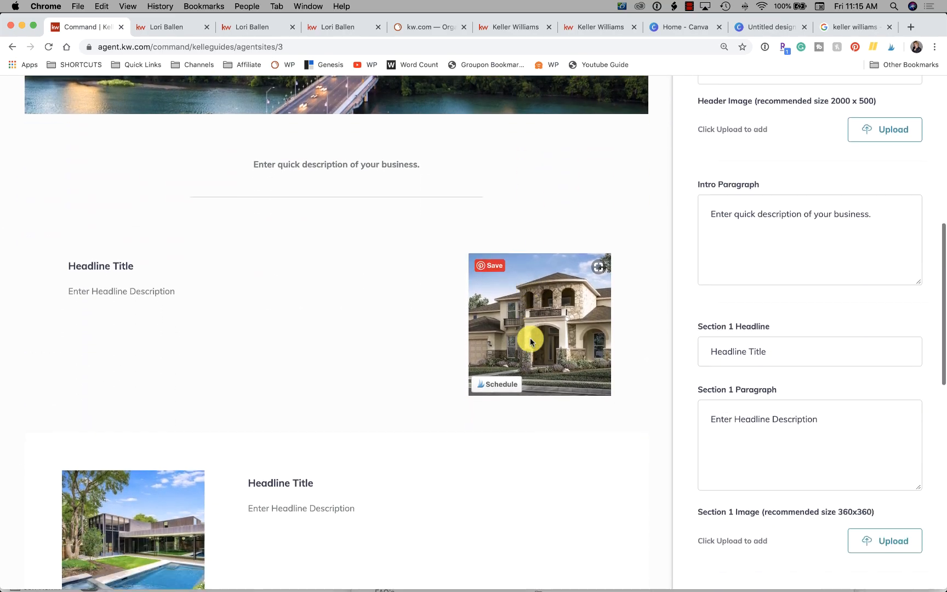
pyautogui.scroll(-4, 530, 341)
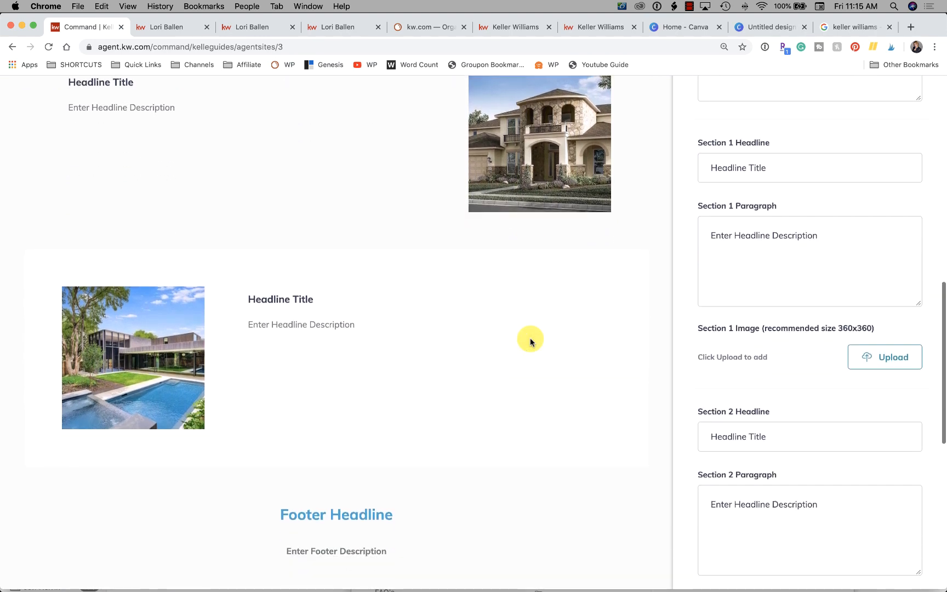
pyautogui.scroll(-1, 530, 341)
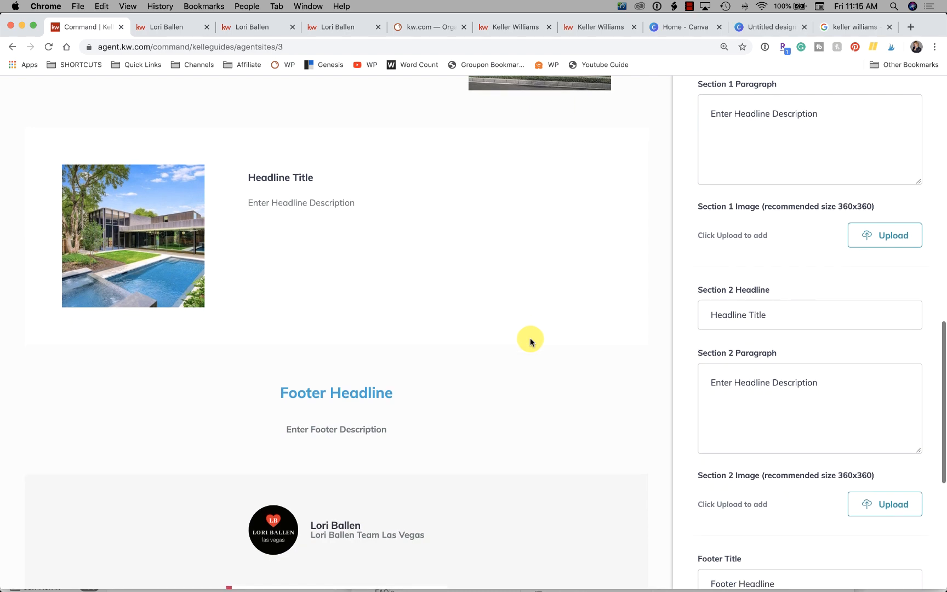
pyautogui.scroll(4, 530, 341)
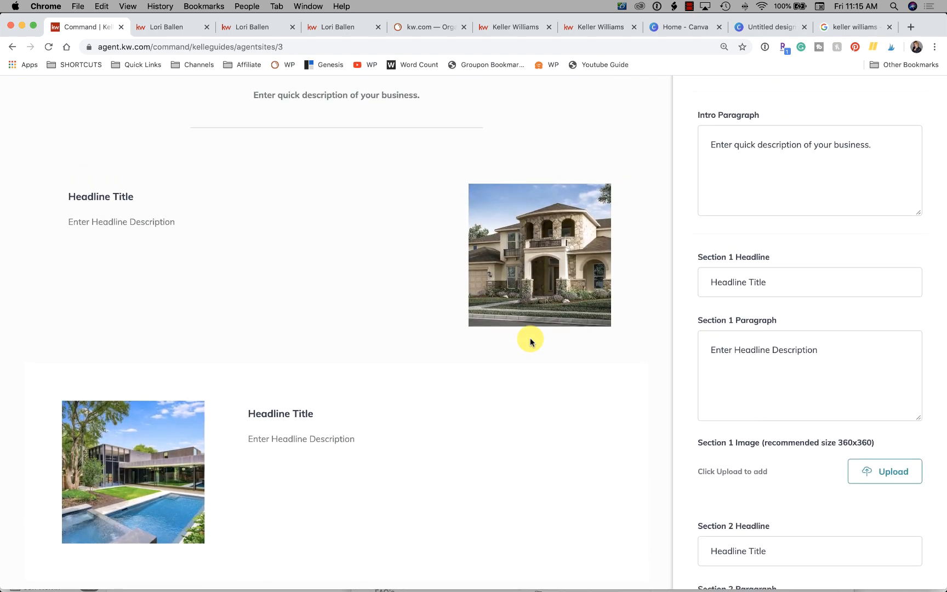
pyautogui.scroll(5, 530, 341)
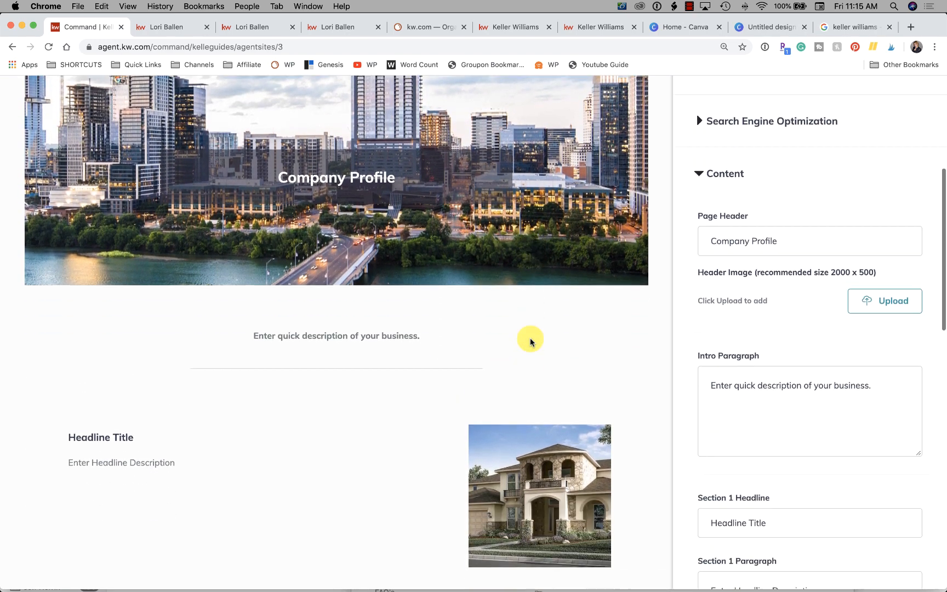
pyautogui.scroll(-4, 530, 340)
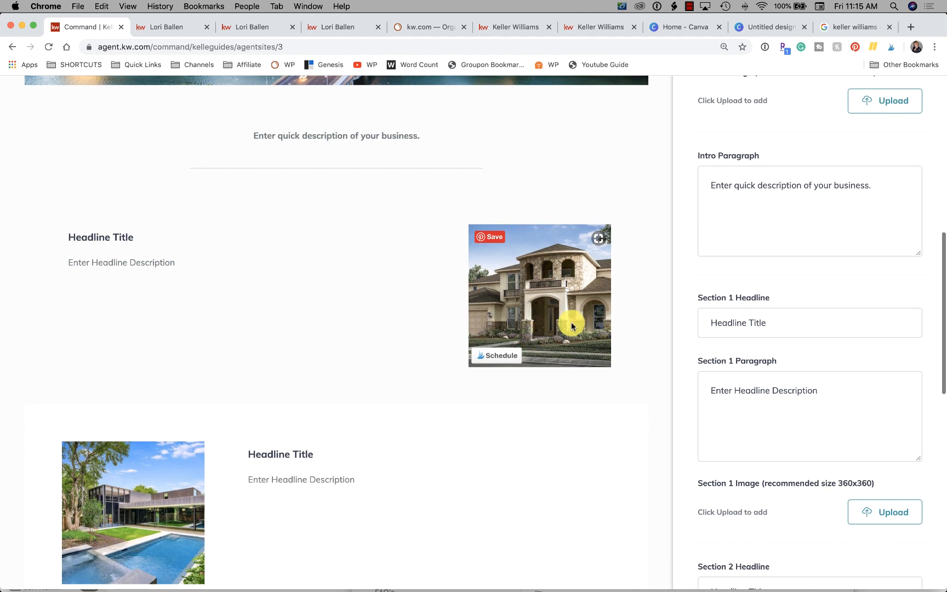
# Examine the Intro Paragraph placeholder alongside the page preview and highlight its text.
pyautogui.click(795, 185)
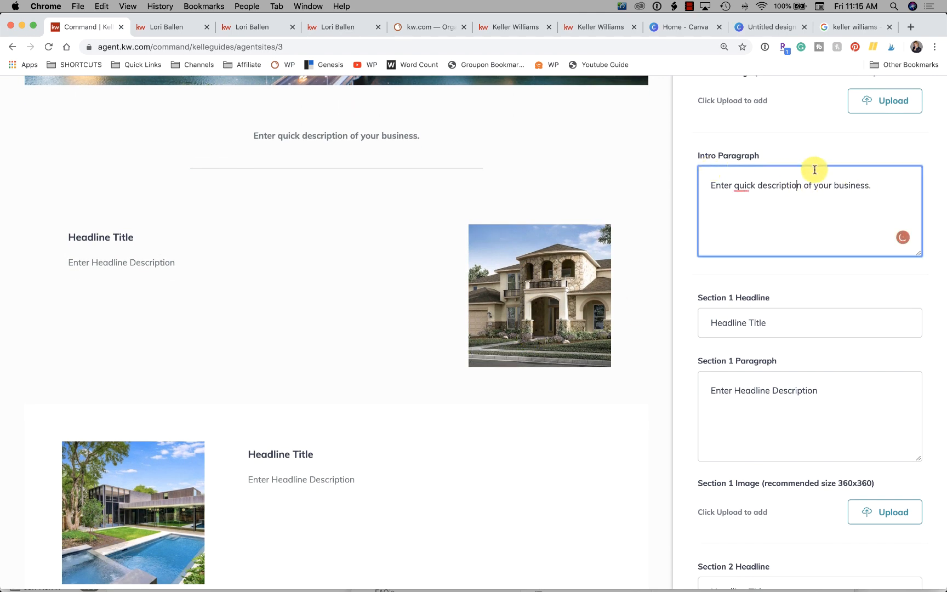
pyautogui.scroll(6, 359, 216)
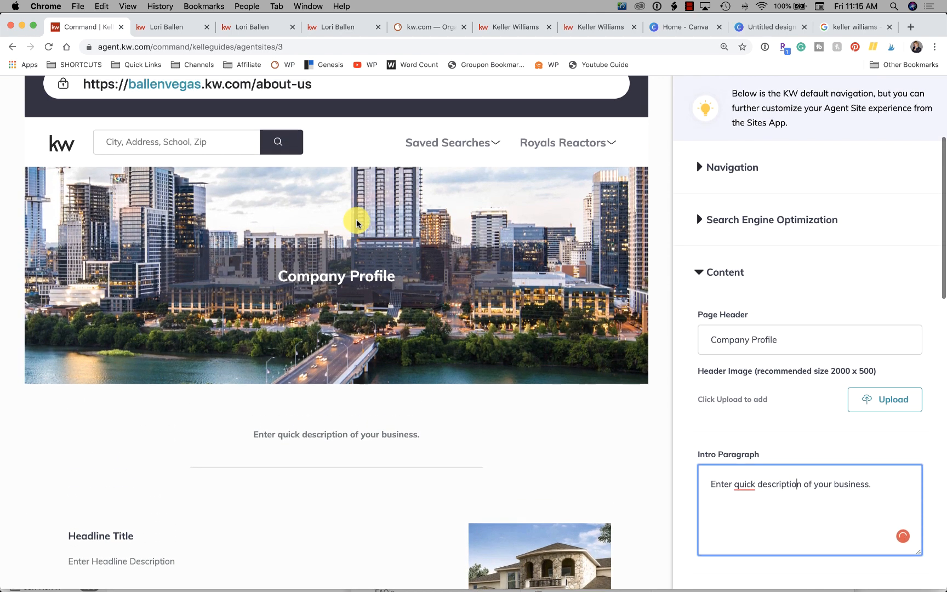
pyautogui.scroll(-9, 356, 222)
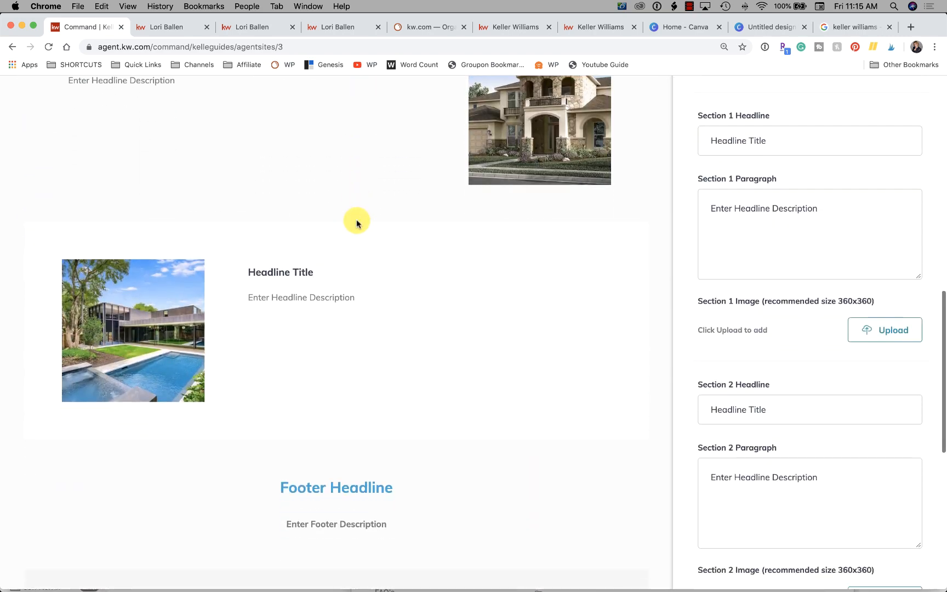
pyautogui.scroll(-4, 356, 222)
pyautogui.scroll(7, 355, 220)
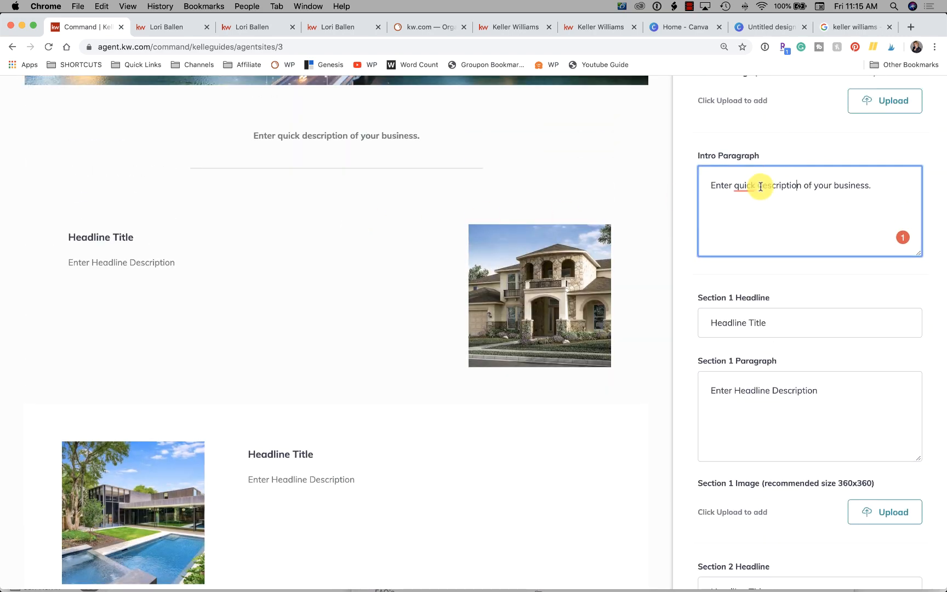
pyautogui.scroll(1, 306, 239)
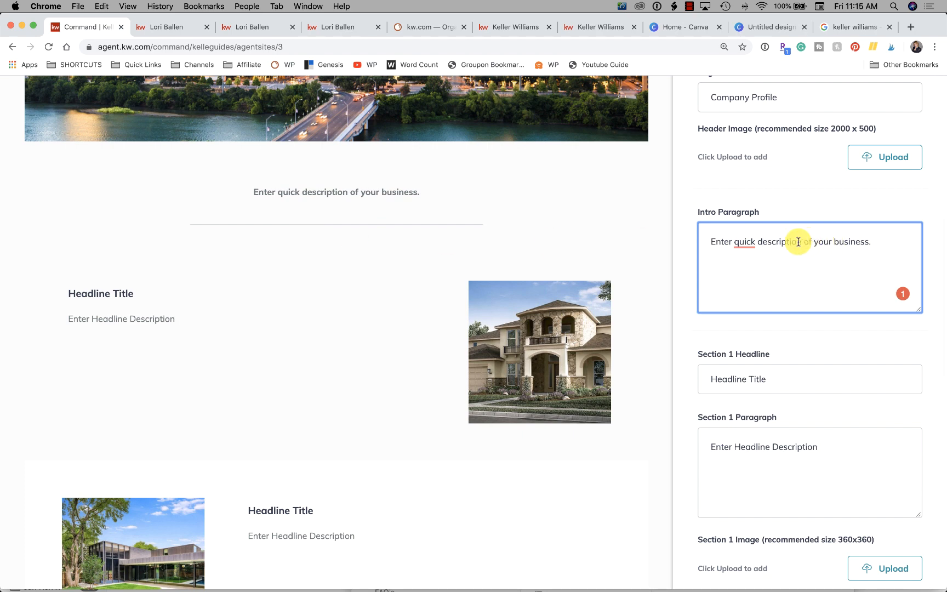
pyautogui.scroll(2, 793, 262)
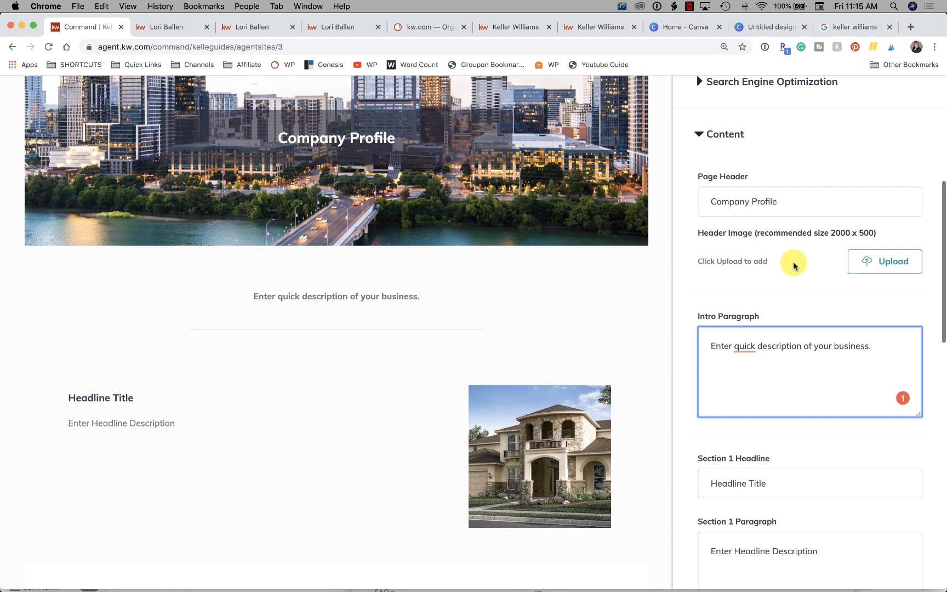
pyautogui.scroll(-2, 794, 264)
pyautogui.scroll(-1, 794, 265)
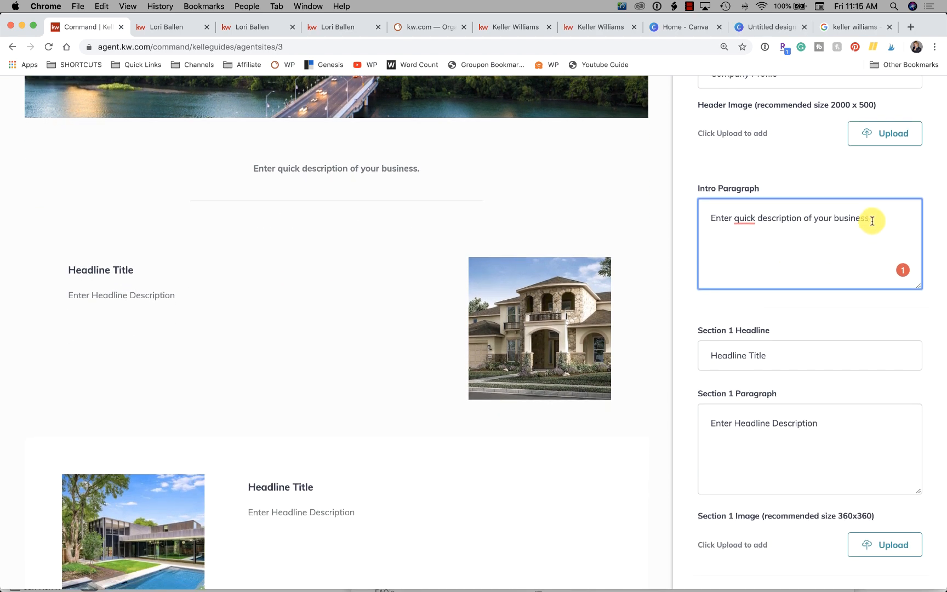
pyautogui.moveTo(872, 218); pyautogui.dragTo(706, 213)
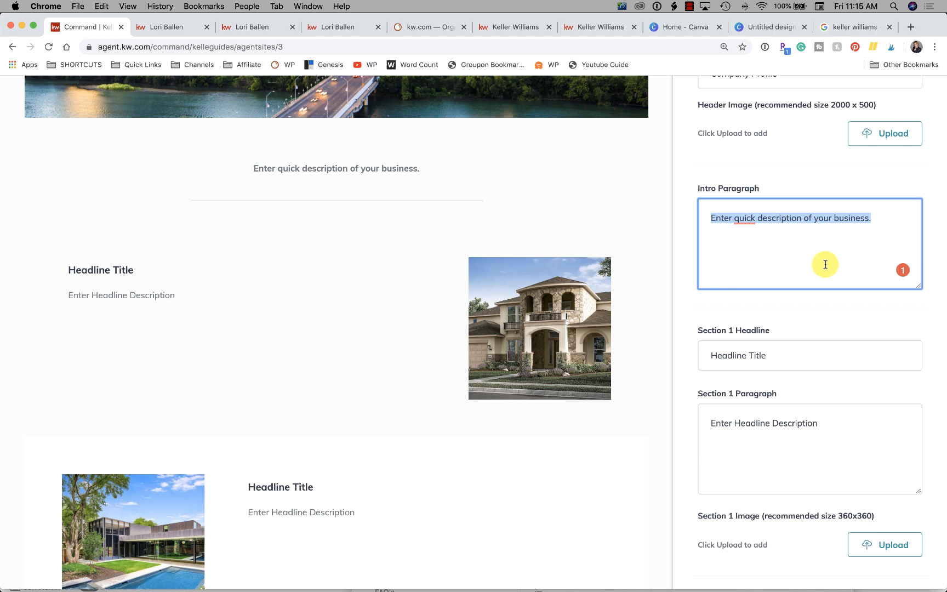
pyautogui.scroll(-1, 826, 265)
pyautogui.scroll(1, 825, 265)
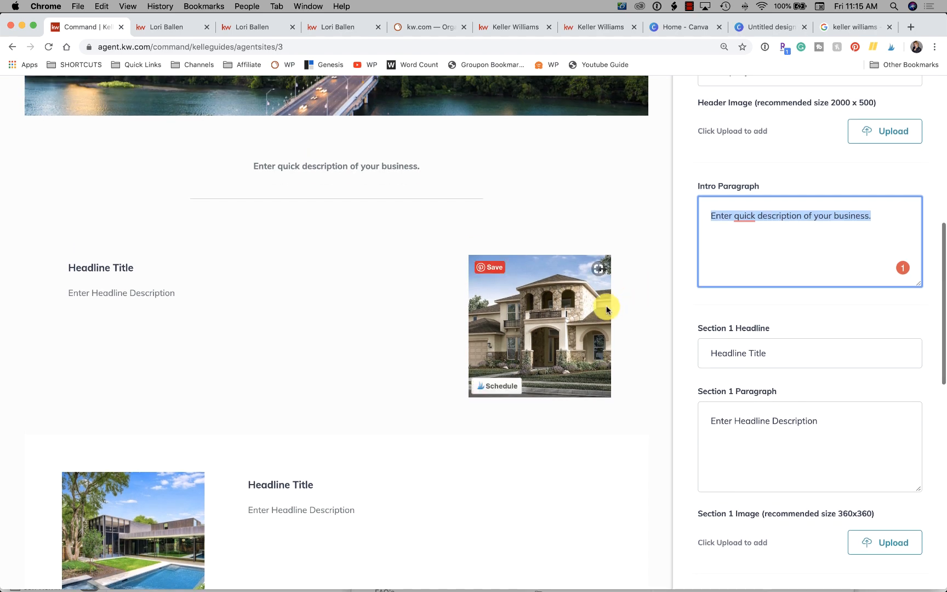
# Replace the Section 1 Headline placeholder with "Tech Enabled".
pyautogui.click(811, 347)
pyautogui.write('Teech En')
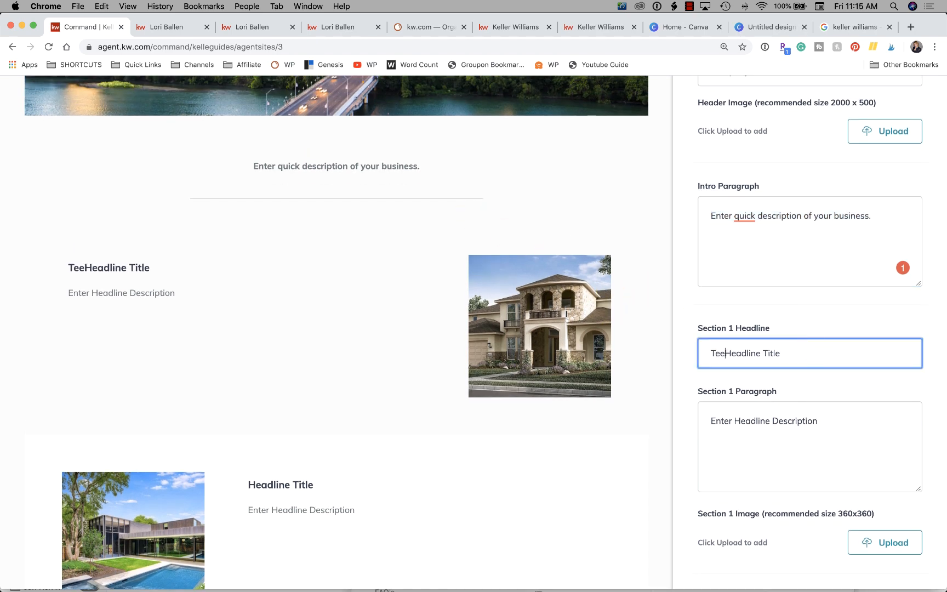
pyautogui.press('BackSpace')
pyautogui.press('BackSpace')
pyautogui.press('BackSpace')
pyautogui.press('BackSpace')
pyautogui.press('BackSpace')
pyautogui.press('BackSpace')
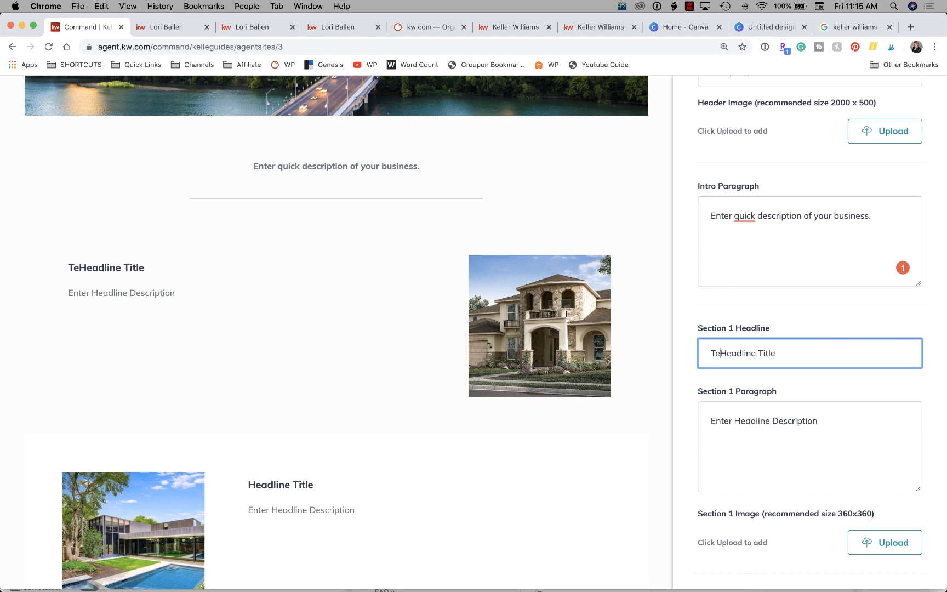
pyautogui.write('ch EHea')
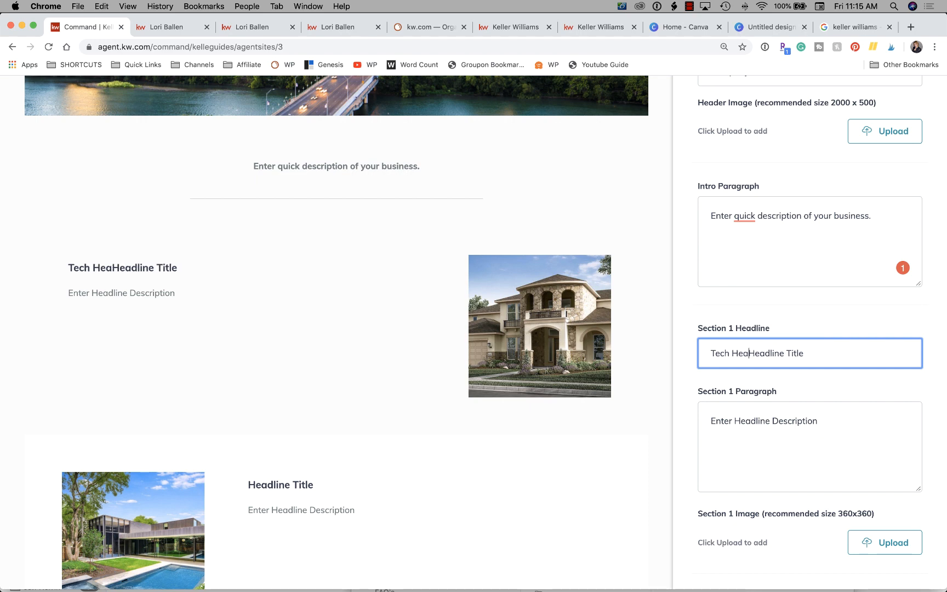
pyautogui.press('BackSpace')
pyautogui.press('BackSpace')
pyautogui.press('BackSpace')
pyautogui.write('Enabled')
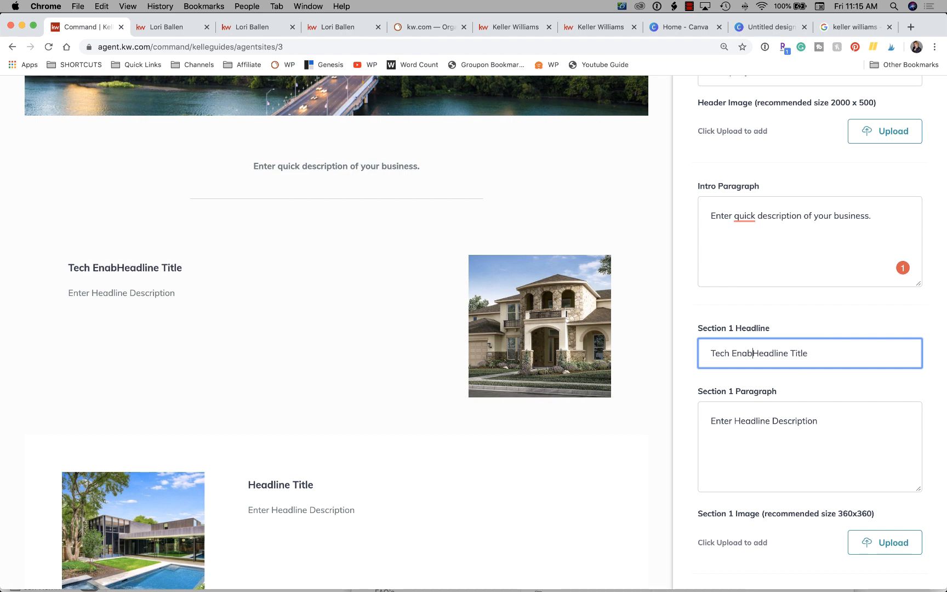
pyautogui.moveTo(768, 353); pyautogui.dragTo(829, 353)
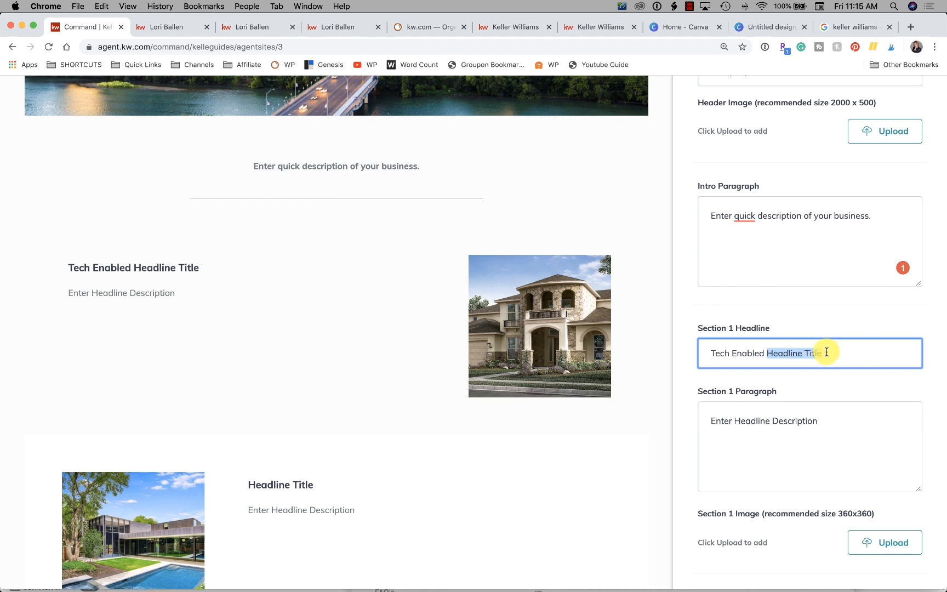
pyautogui.press('BackSpace')
# Insert "Being tech enable" before "Description" in the Section 1 Paragraph placeholder.
pyautogui.click(771, 424)
pyautogui.write('Being tech en')
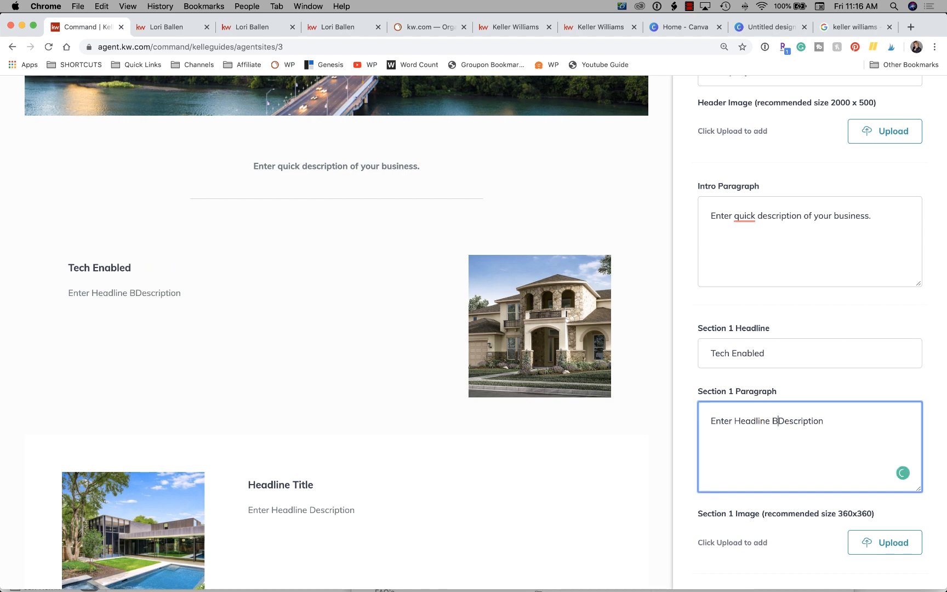
pyautogui.write('able')
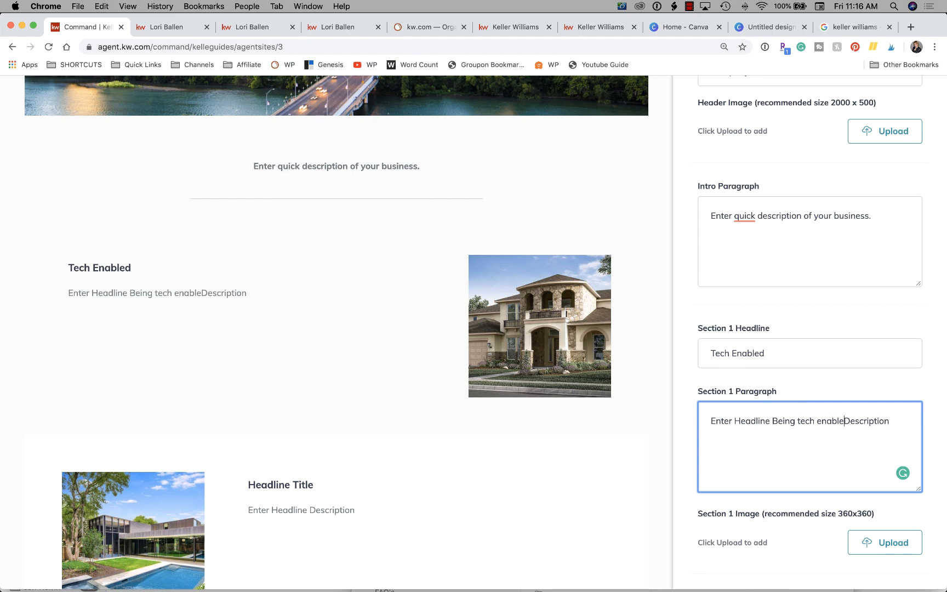
# Check the recommended Section 1 image size, switch to Canva and create a custom design of 360 × 360 px.
pyautogui.scroll(-1, 844, 452)
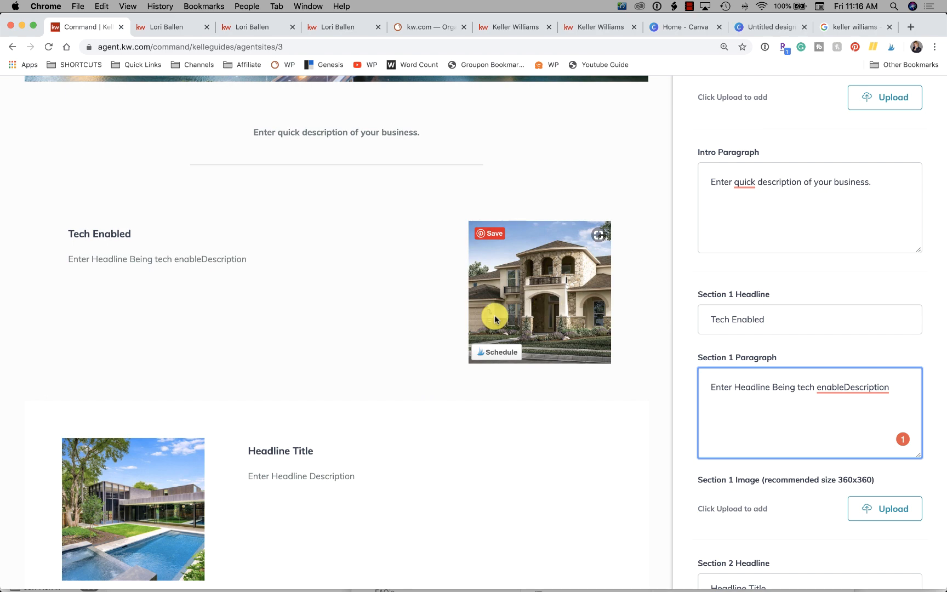
pyautogui.scroll(-5, 495, 320)
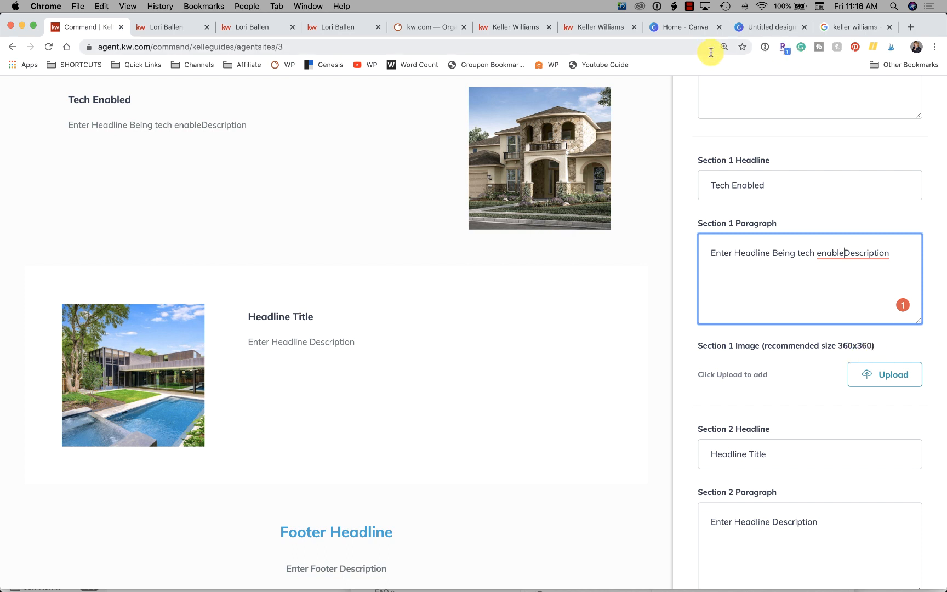
pyautogui.click(759, 27)
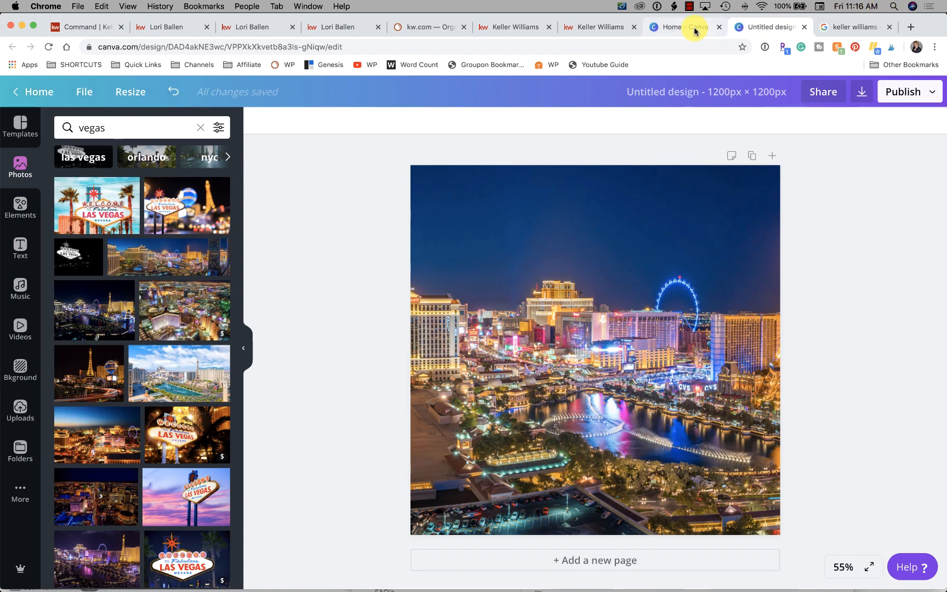
pyautogui.click(687, 27)
pyautogui.click(50, 201)
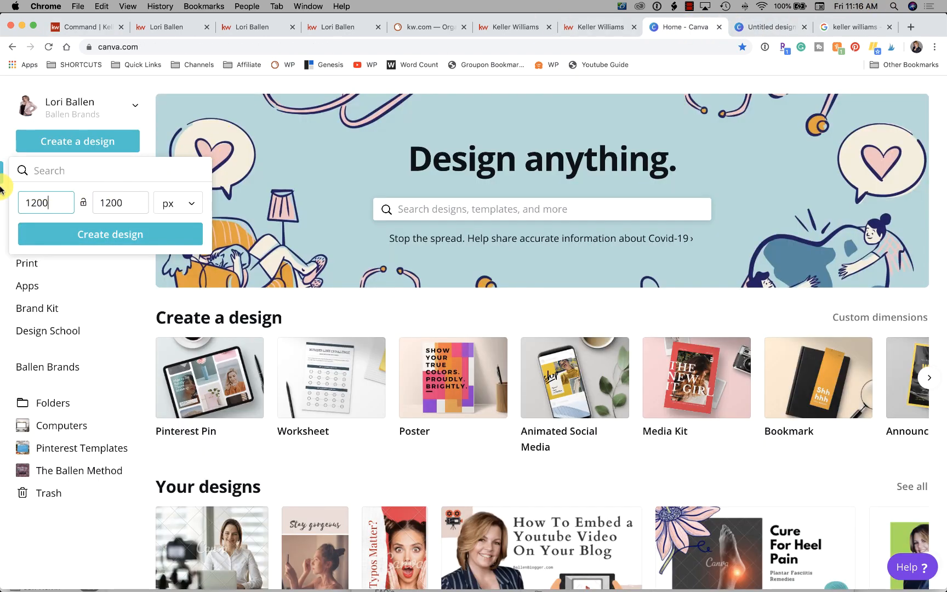
pyautogui.moveTo(50, 202); pyautogui.dragTo(17, 202)
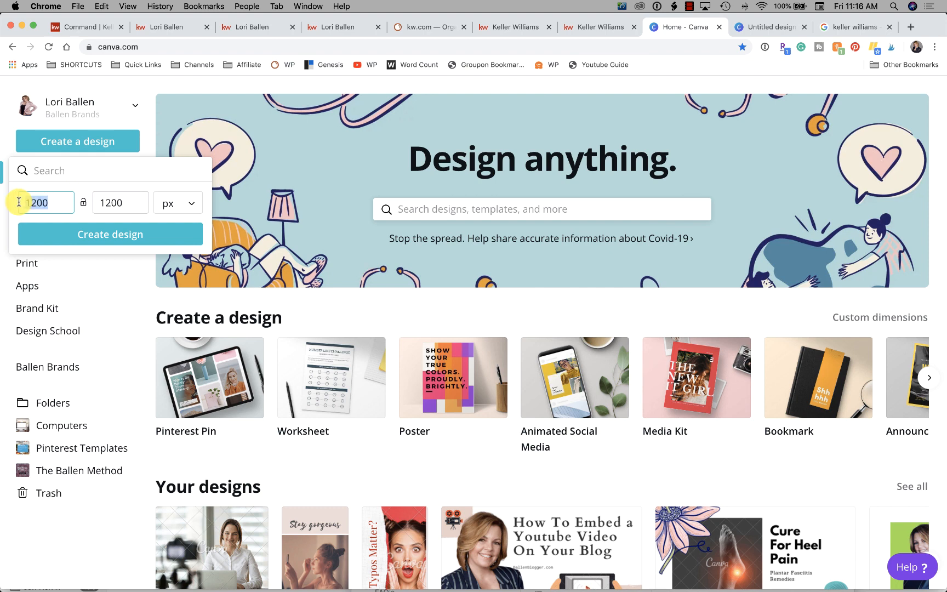
pyautogui.write('360')
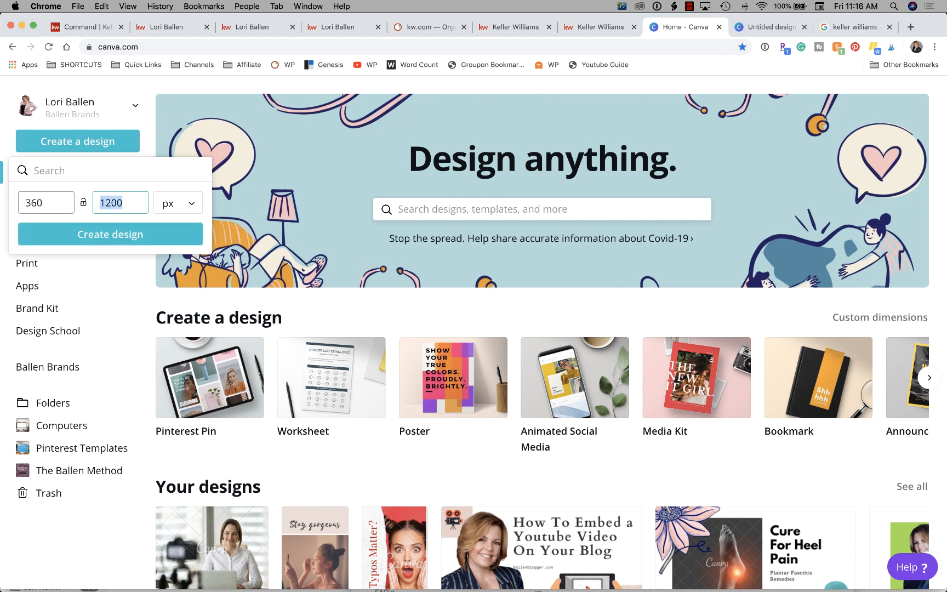
pyautogui.write('360')
pyautogui.press('Return')
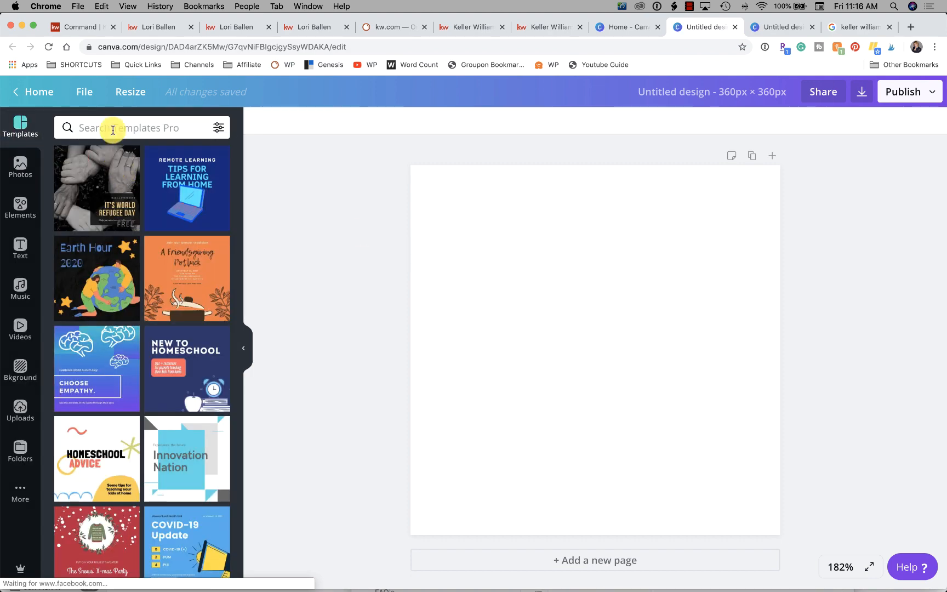
# Search the Canva templates for "real estate app".
pyautogui.click(113, 129)
pyautogui.write('real estate')
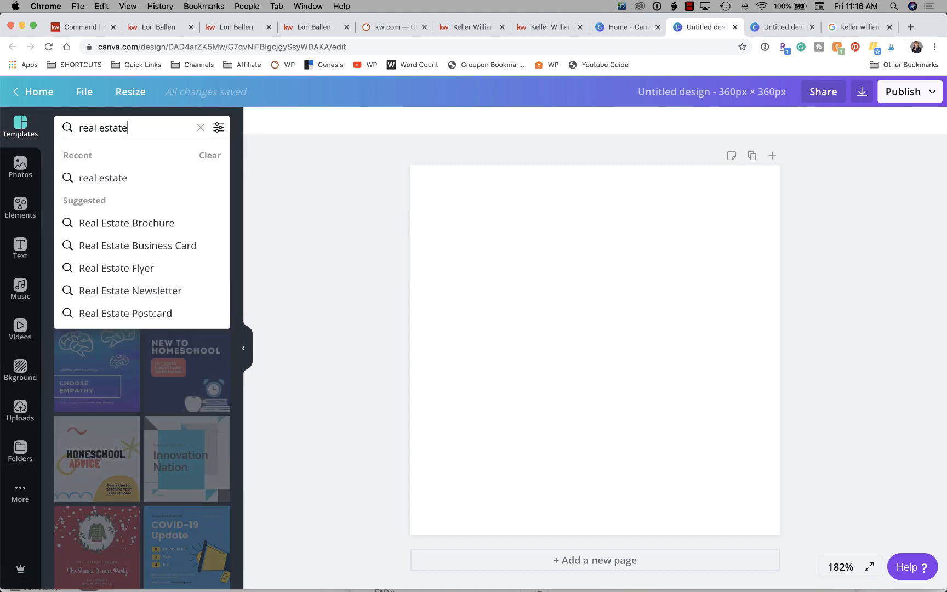
pyautogui.write(' app')
pyautogui.press('Return')
# Search the photos for "real estate app" and fill the design with the picture of a hand holding a real estate app phone.
pyautogui.click(20, 163)
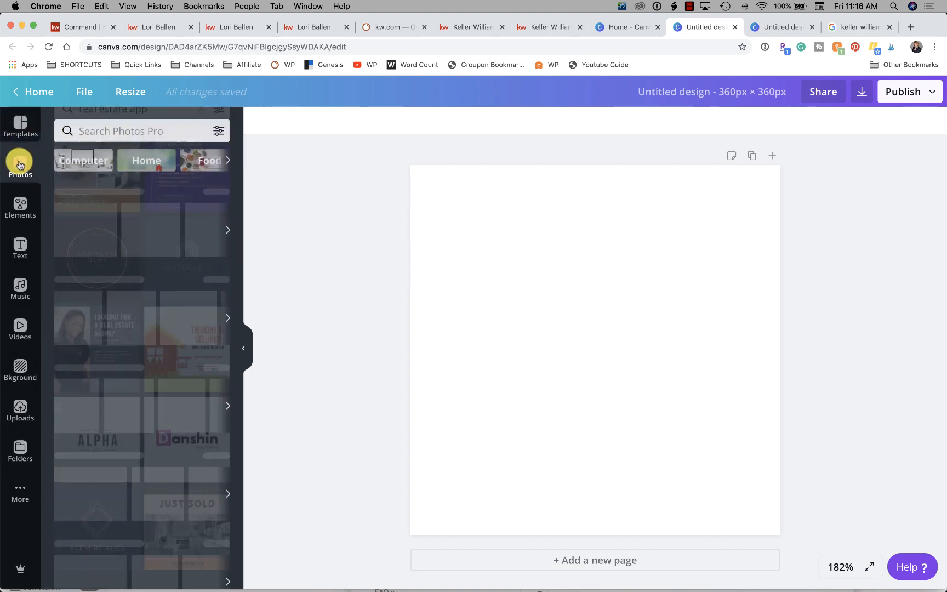
pyautogui.click(102, 127)
pyautogui.write('real estate app')
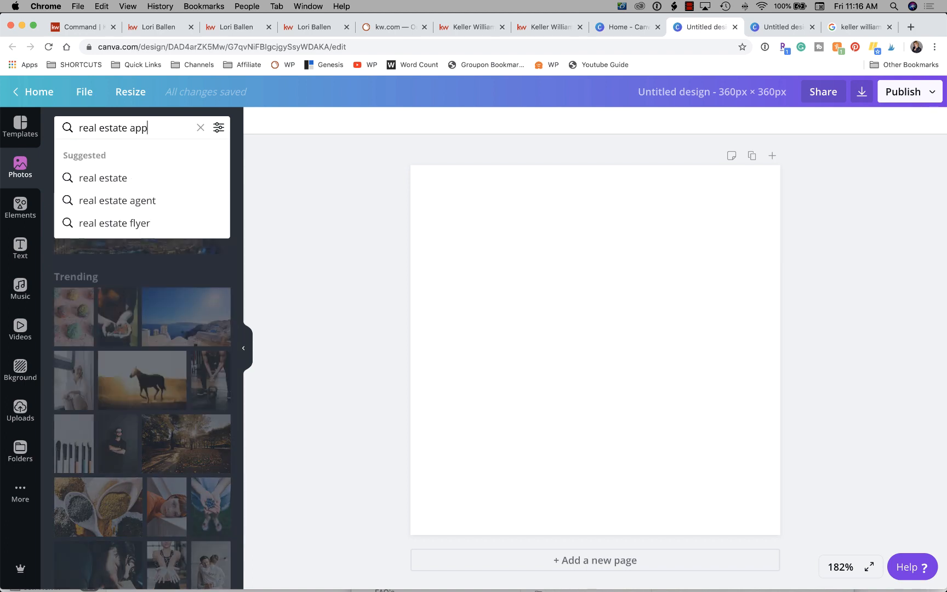
pyautogui.press('Return')
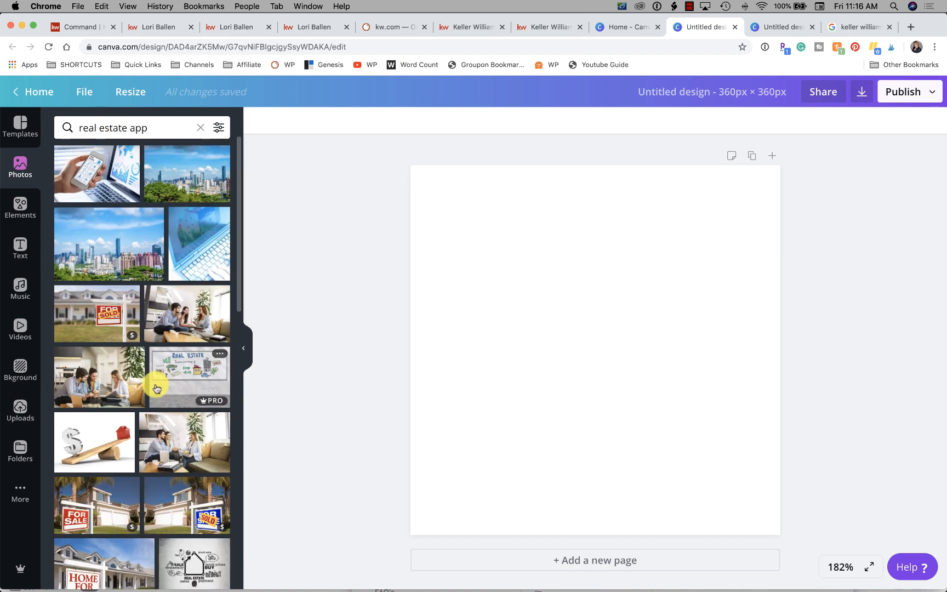
pyautogui.moveTo(110, 170); pyautogui.dragTo(408, 271)
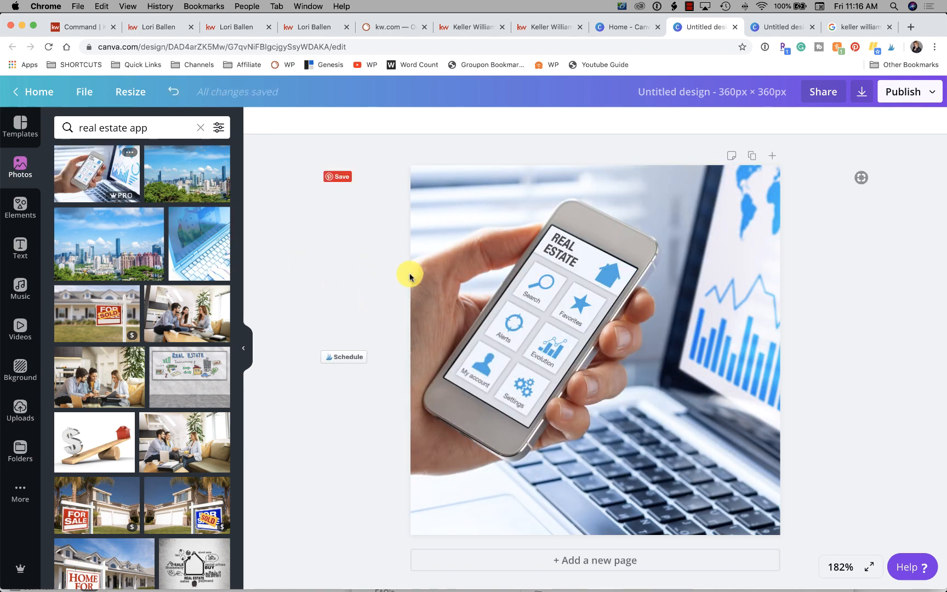
# Download the design as a PNG image to the Desktop, named with the agent's name followed by "Las Vegas KW App".
pyautogui.click(863, 94)
pyautogui.click(837, 307)
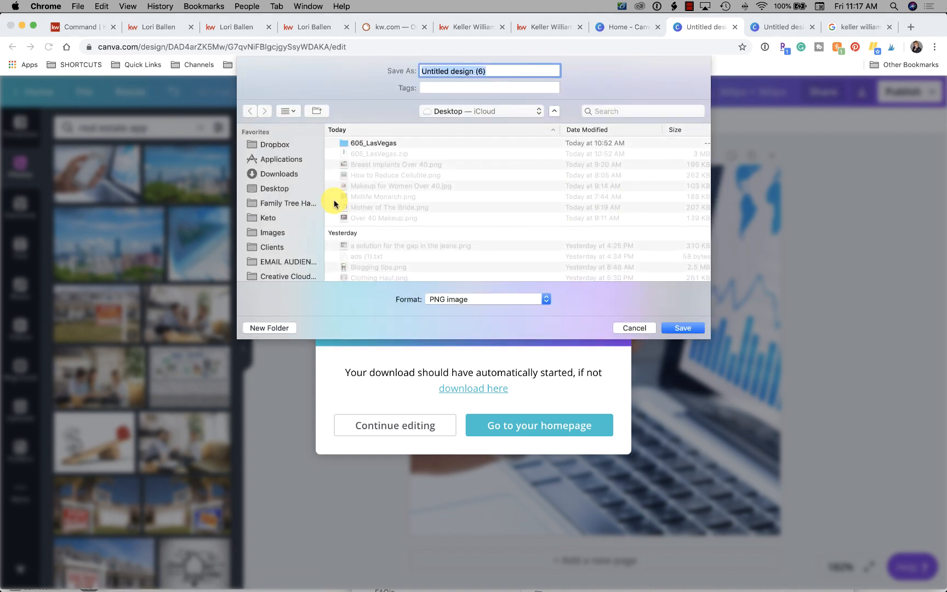
pyautogui.click(276, 189)
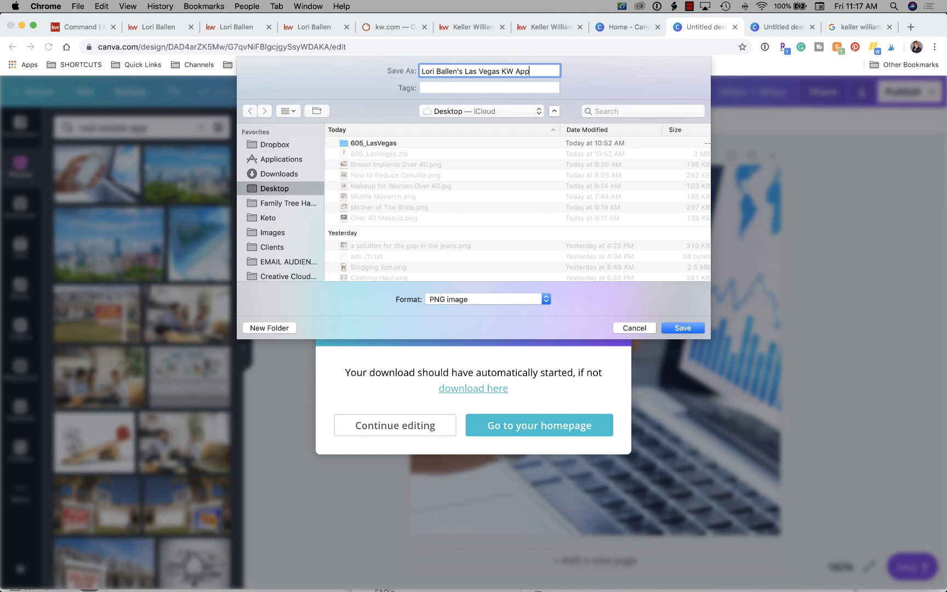
pyautogui.press('Return')
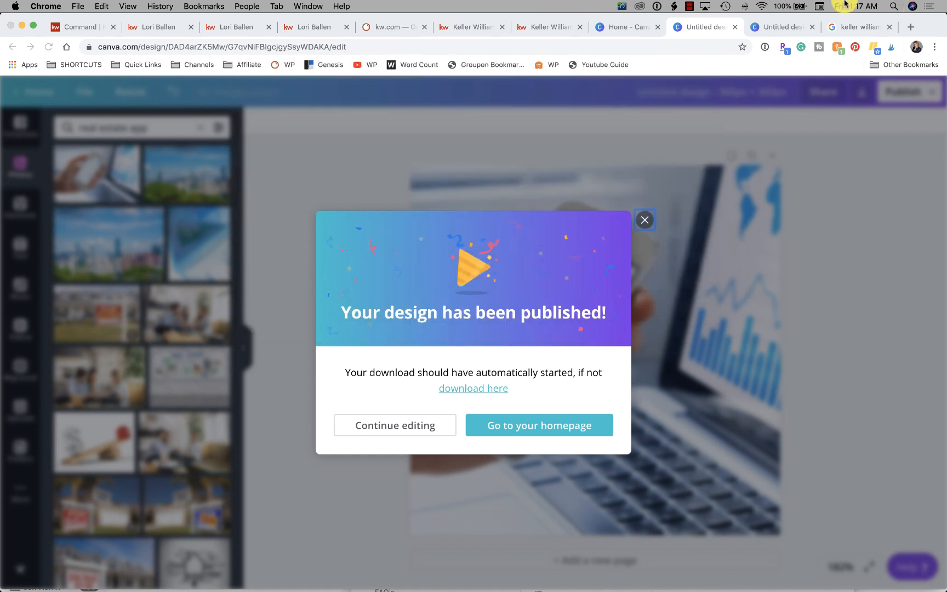
# Return to the Command site setup and load the saved Las Vegas KW App PNG from the Desktop for the Section 1 image.
pyautogui.click(156, 29)
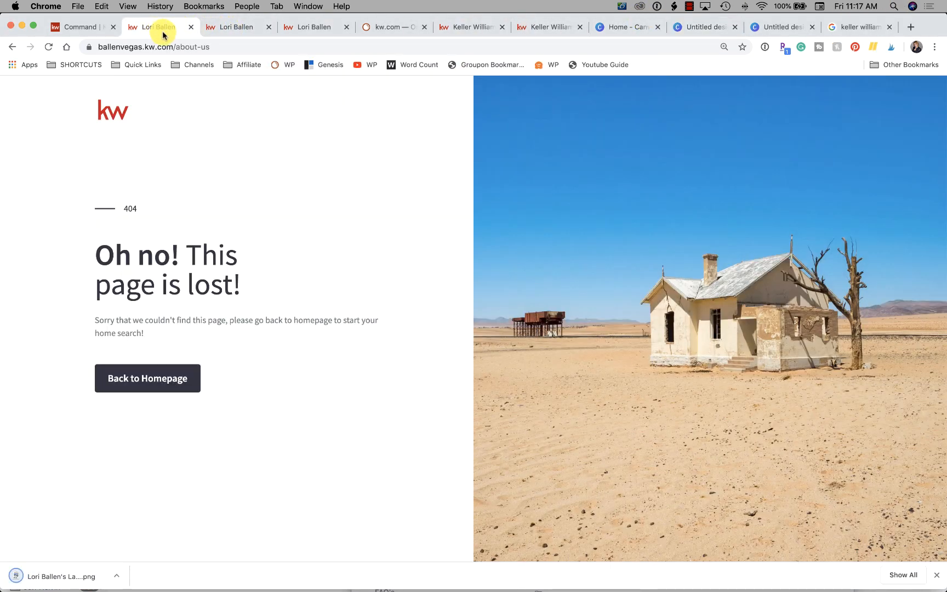
pyautogui.click(72, 29)
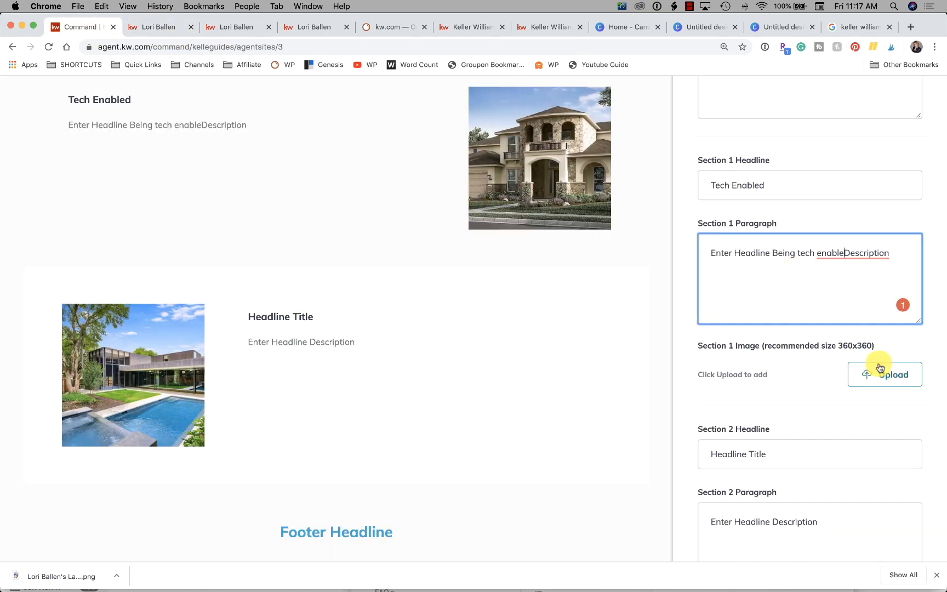
pyautogui.click(866, 374)
pyautogui.click(475, 321)
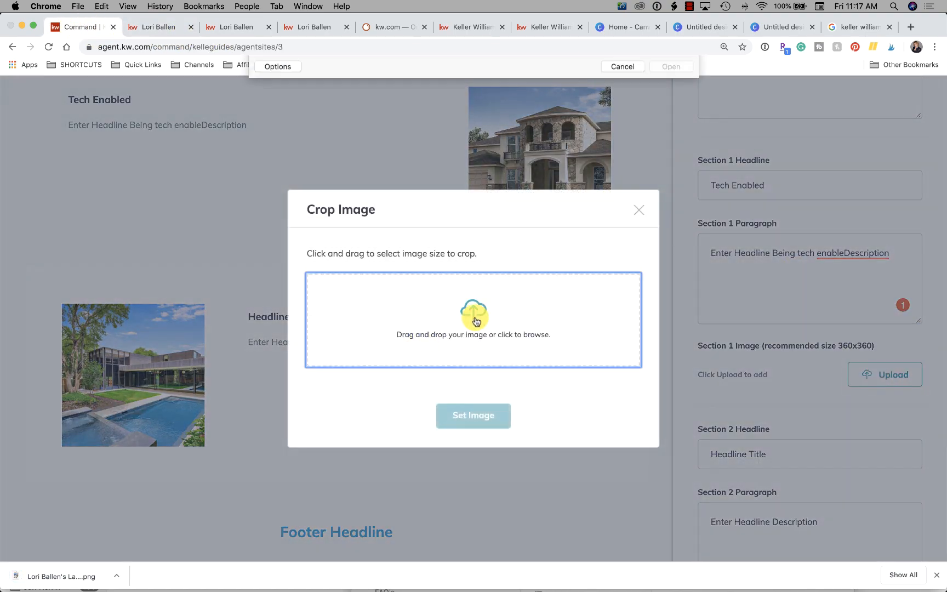
pyautogui.click(281, 159)
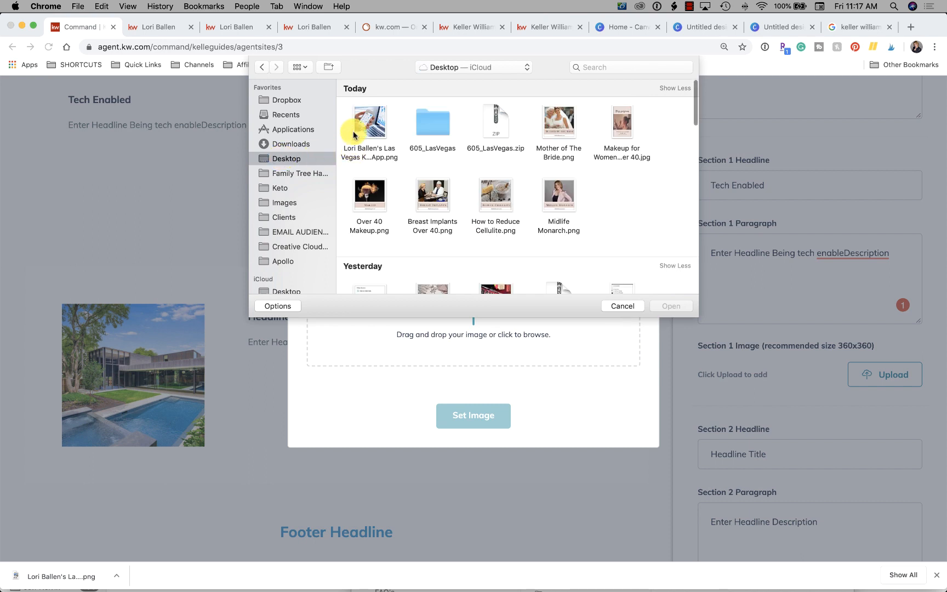
pyautogui.click(358, 124)
pyautogui.click(664, 308)
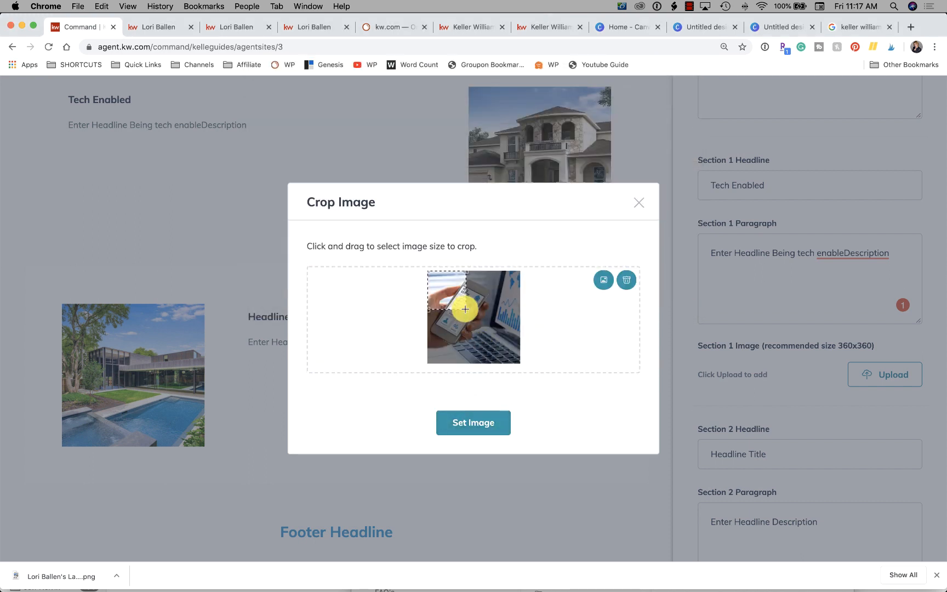
# Extend the crop area over the whole phone picture, set it as the Section 1 image and check the preview.
pyautogui.moveTo(463, 305); pyautogui.dragTo(518, 377)
pyautogui.click(489, 415)
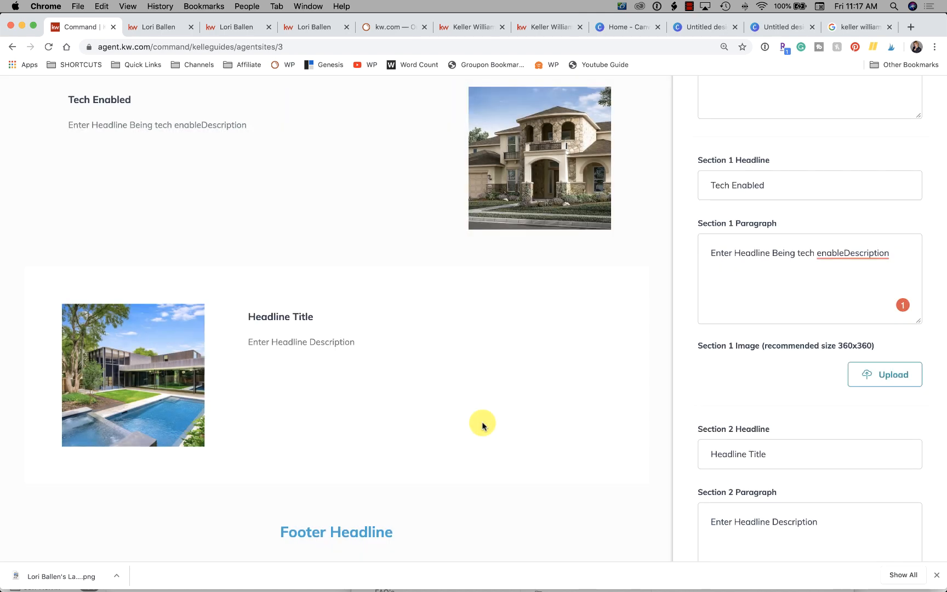
pyautogui.scroll(5, 542, 214)
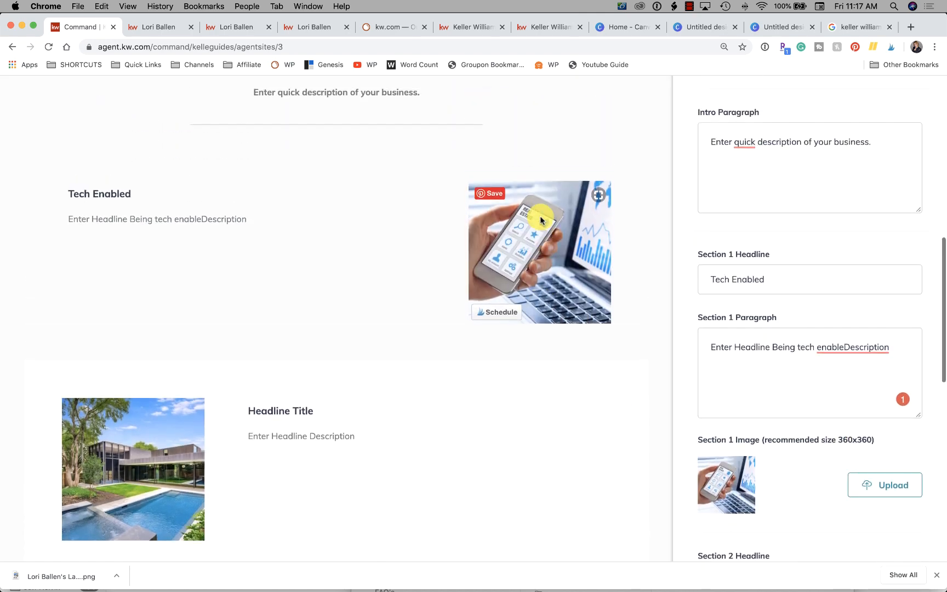
# Compare the Section 1, Section 2 and footer fields with the page preview and highlight the Footer Title placeholder.
pyautogui.click(797, 319)
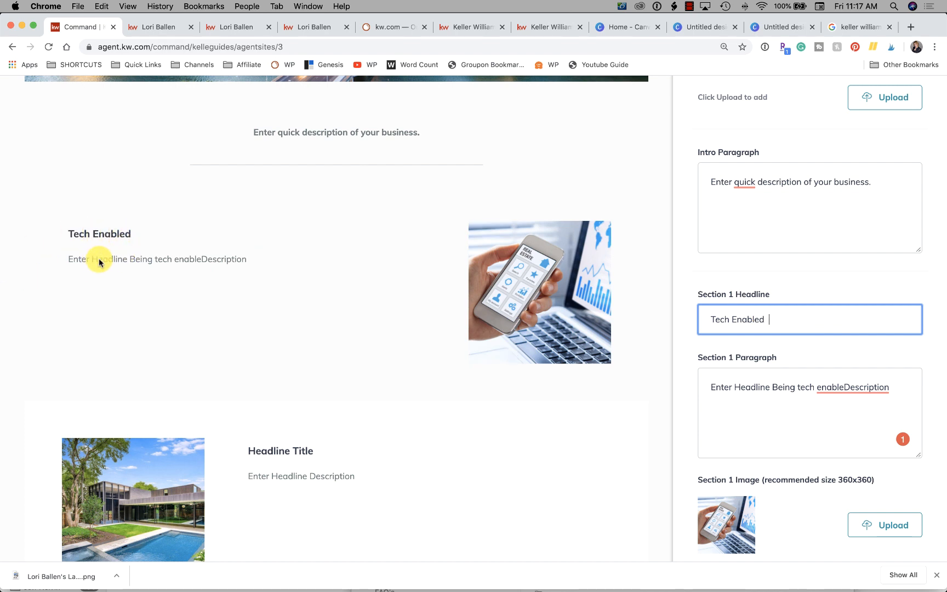
pyautogui.click(783, 396)
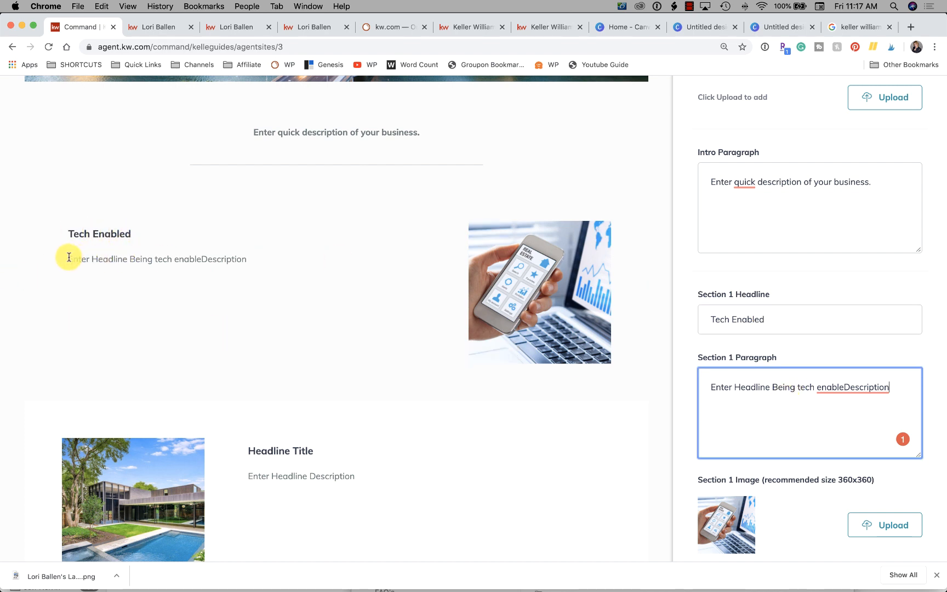
pyautogui.moveTo(69, 258); pyautogui.dragTo(245, 258)
pyautogui.scroll(-3, 598, 298)
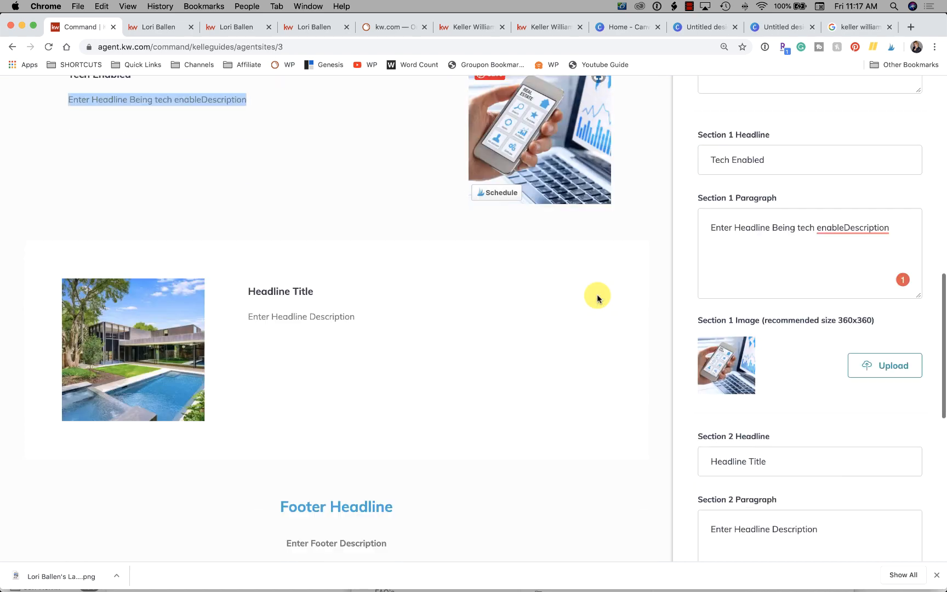
pyautogui.scroll(-3, 597, 298)
pyautogui.scroll(-3, 514, 236)
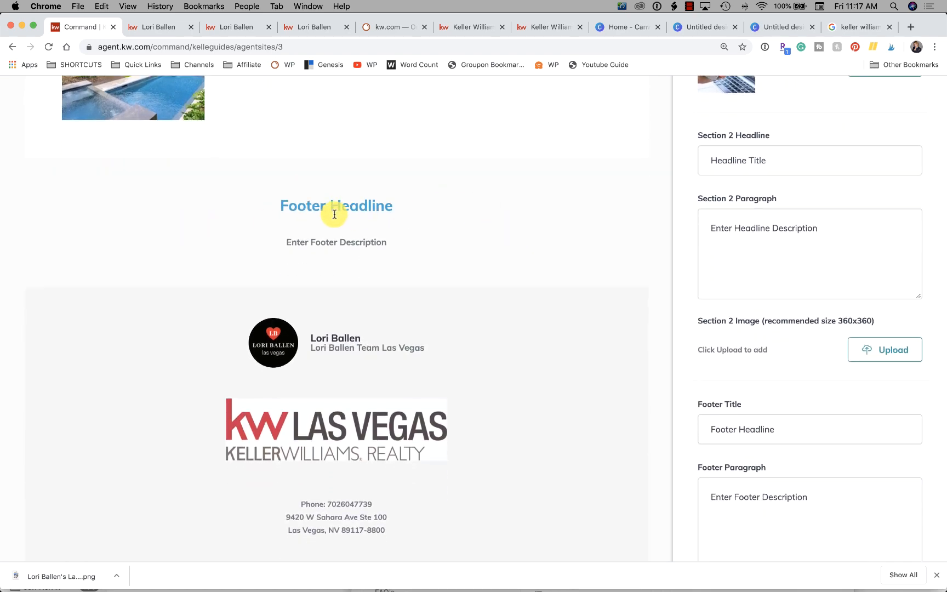
pyautogui.scroll(-5, 756, 389)
pyautogui.scroll(5, 757, 389)
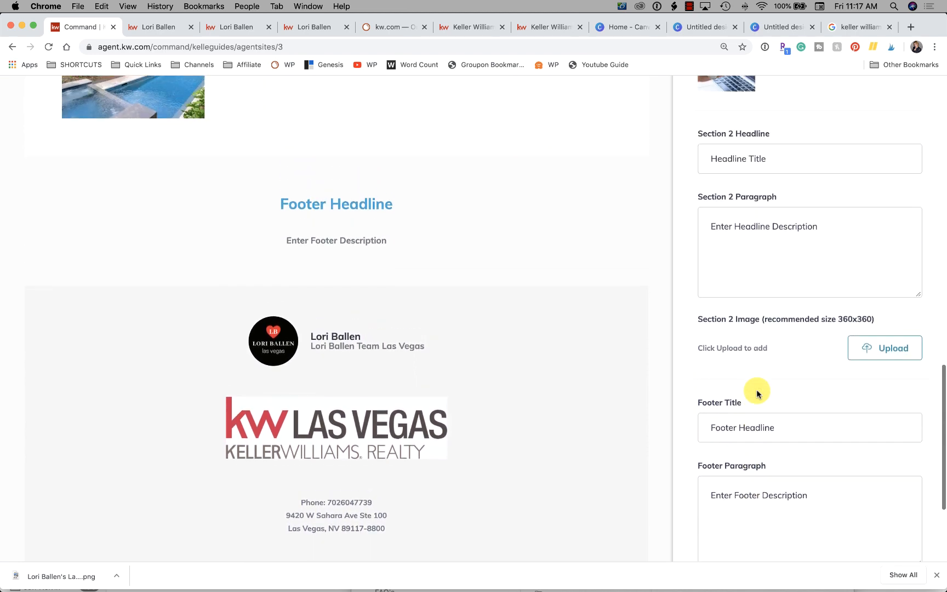
pyautogui.scroll(-2, 756, 389)
pyautogui.scroll(-1, 756, 389)
pyautogui.moveTo(776, 343); pyautogui.dragTo(714, 342)
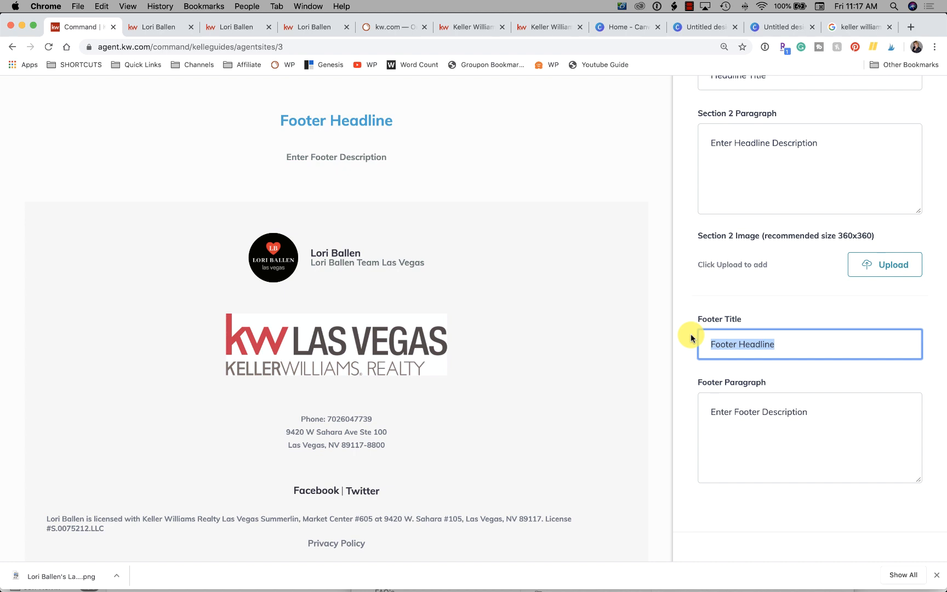
# Replace the Footer Title placeholder with the agent's team name.
pyautogui.click(827, 414)
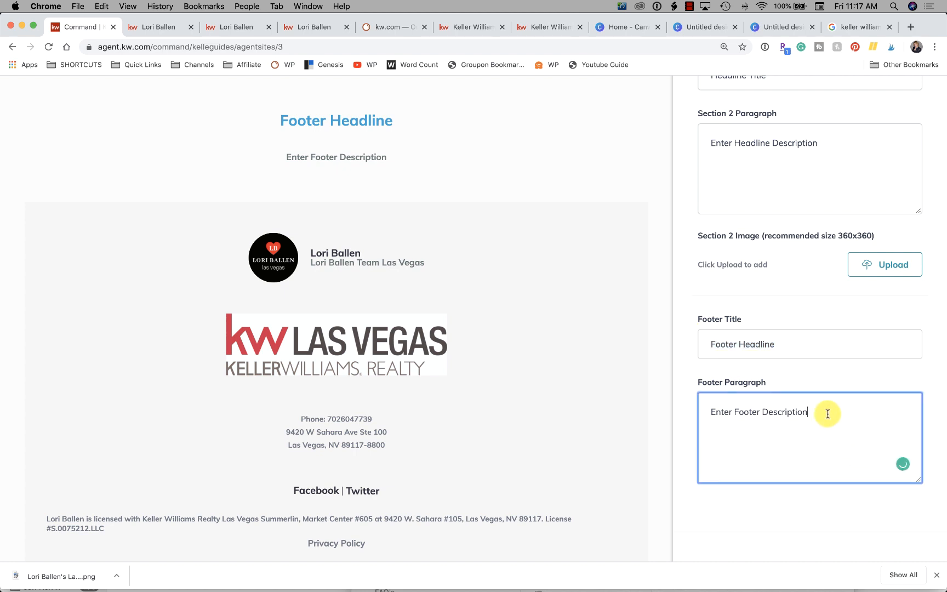
pyautogui.scroll(-2, 827, 414)
pyautogui.scroll(4, 828, 415)
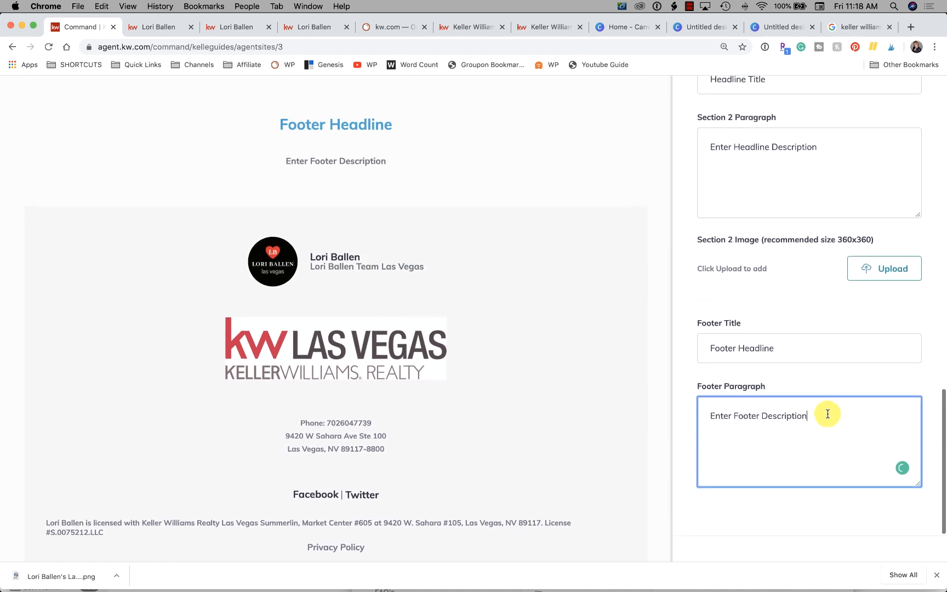
pyautogui.click(770, 385)
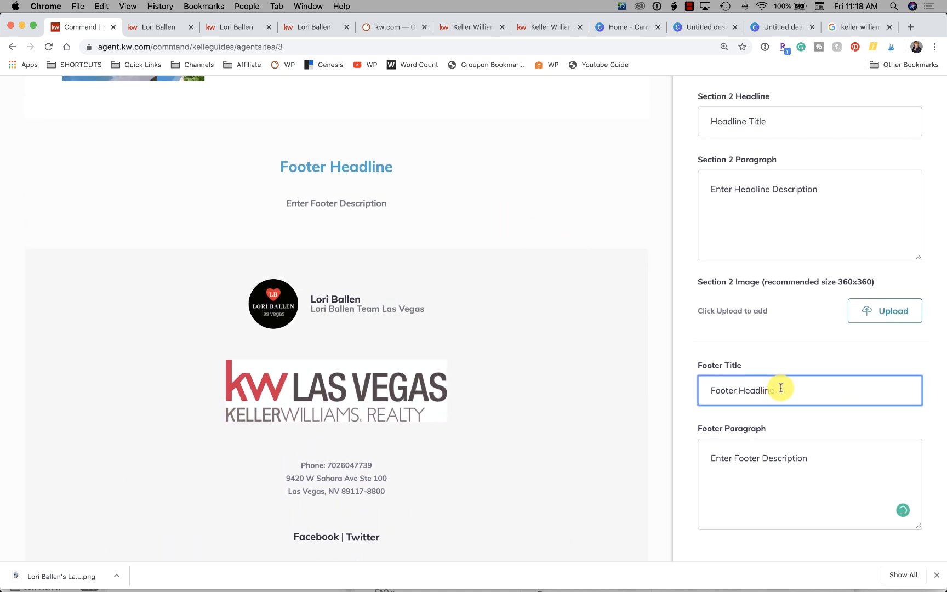
pyautogui.write('Lori')
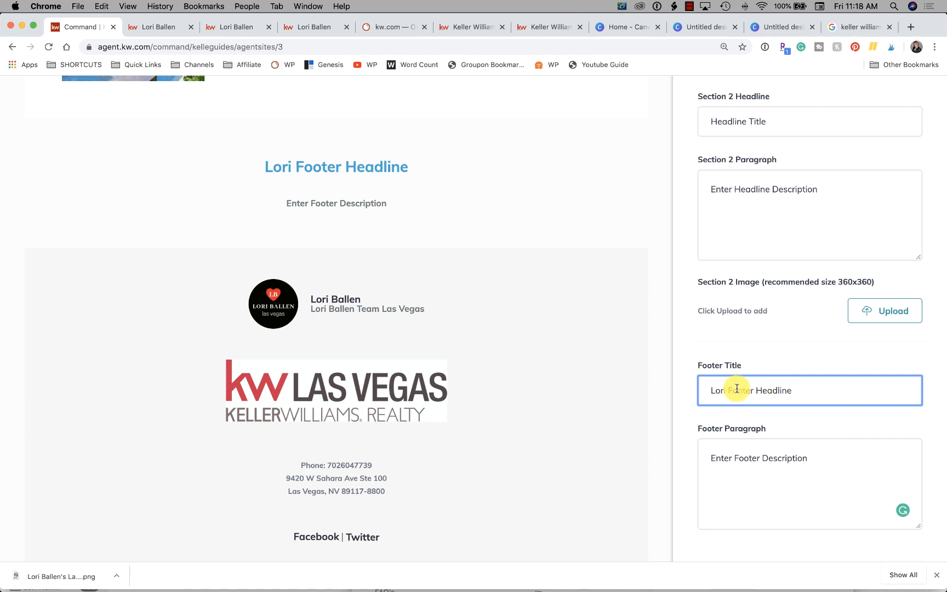
pyautogui.moveTo(728, 388); pyautogui.dragTo(877, 393)
pyautogui.write('Balleen')
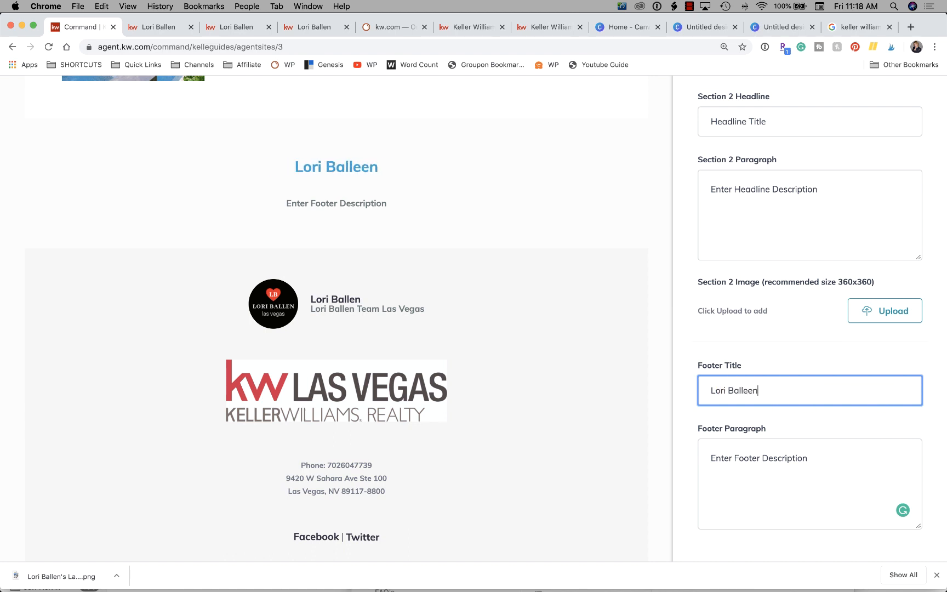
pyautogui.press('BackSpace')
pyautogui.press('BackSpace')
pyautogui.write('n team')
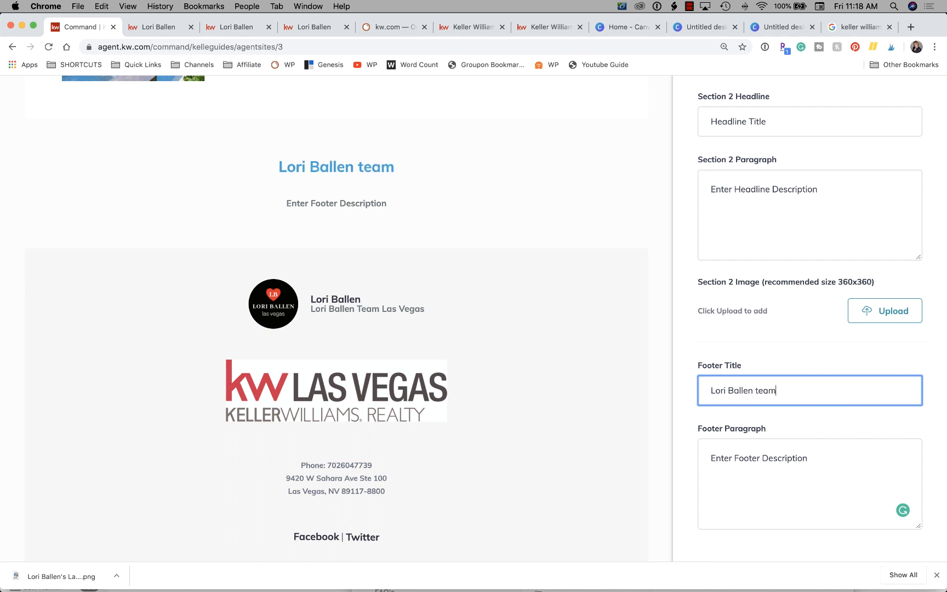
pyautogui.press('BackSpace')
pyautogui.press('BackSpace')
pyautogui.write('Team')
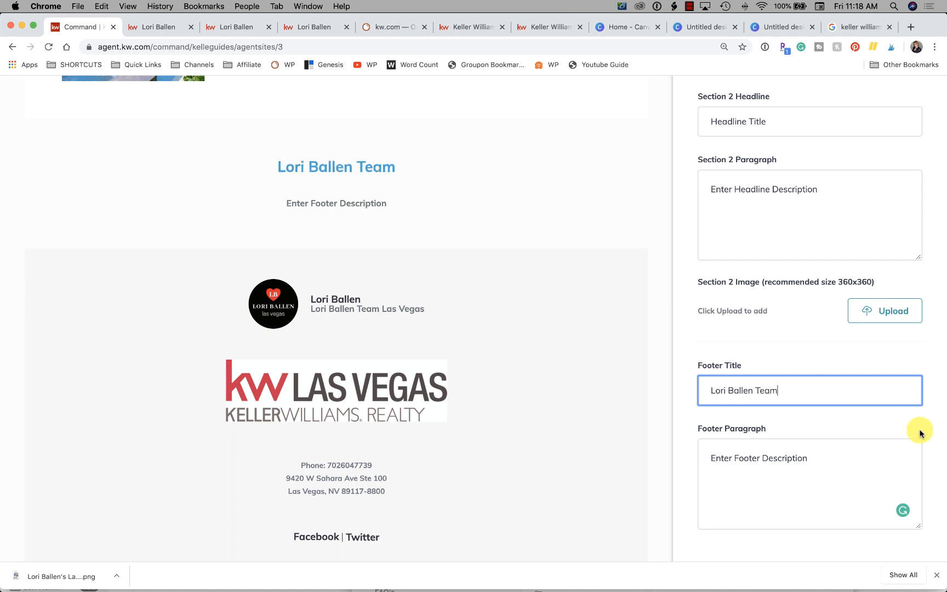
# Set the Footer Paragraph to "Why Choose" followed by the agent's team name, and skip ahead to the About Me page setup.
pyautogui.moveTo(812, 456); pyautogui.dragTo(682, 457)
pyautogui.write('Why Choose Lori Ballen Team')
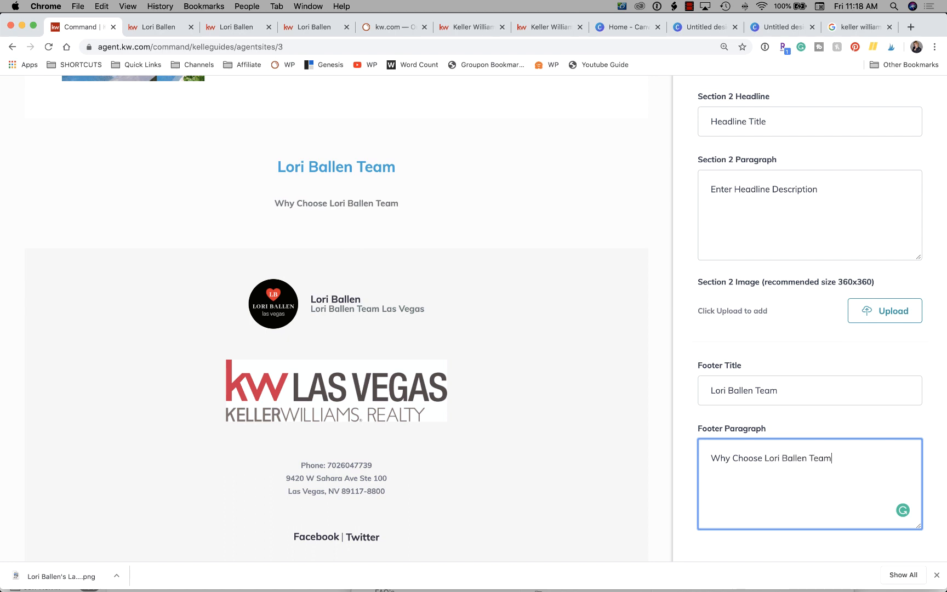
pyautogui.scroll(-5, 580, 374)
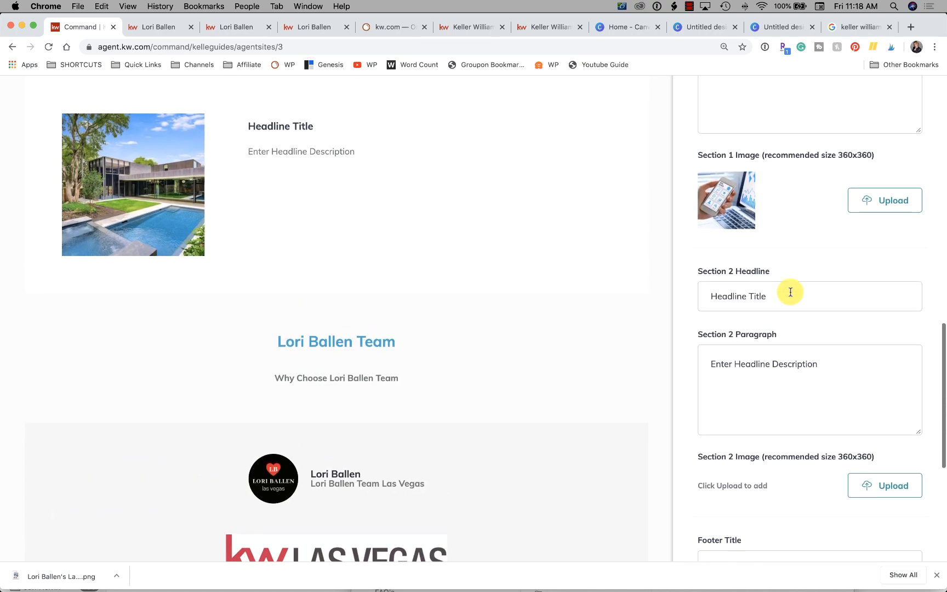
pyautogui.click(882, 489)
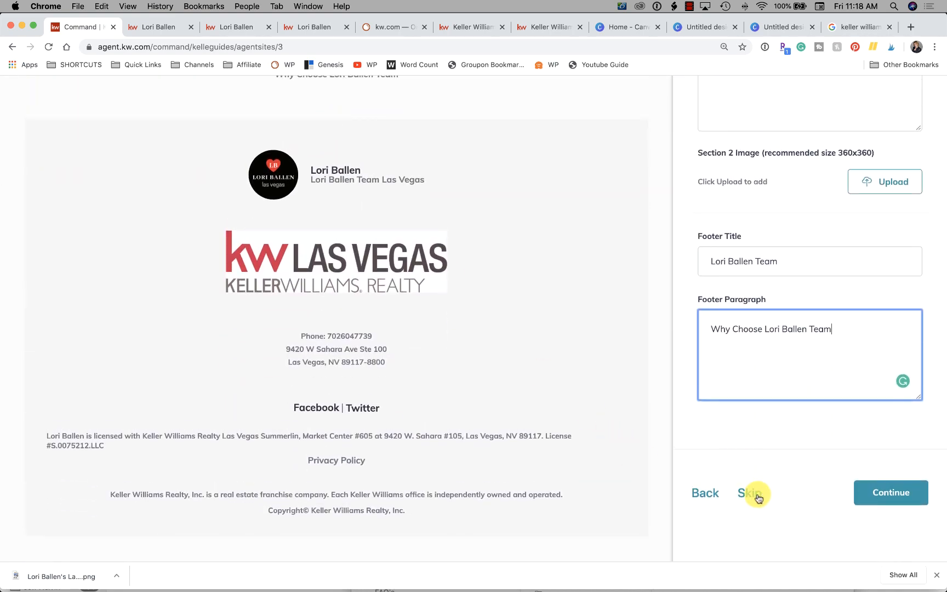
pyautogui.click(751, 492)
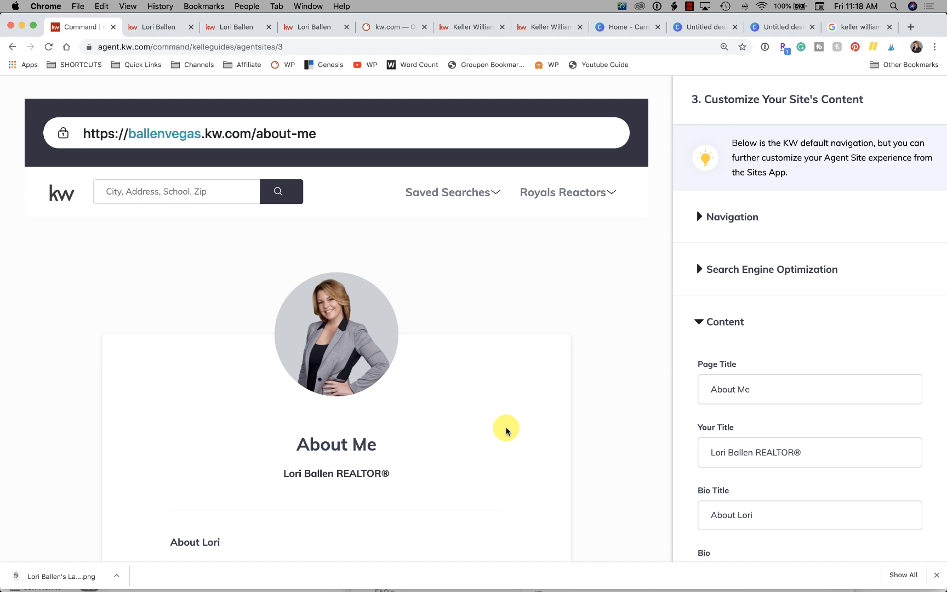
# Examine the About Me page preview, including its web address, profile photo, titles and bio, alongside the content fields.
pyautogui.scroll(-1, 506, 431)
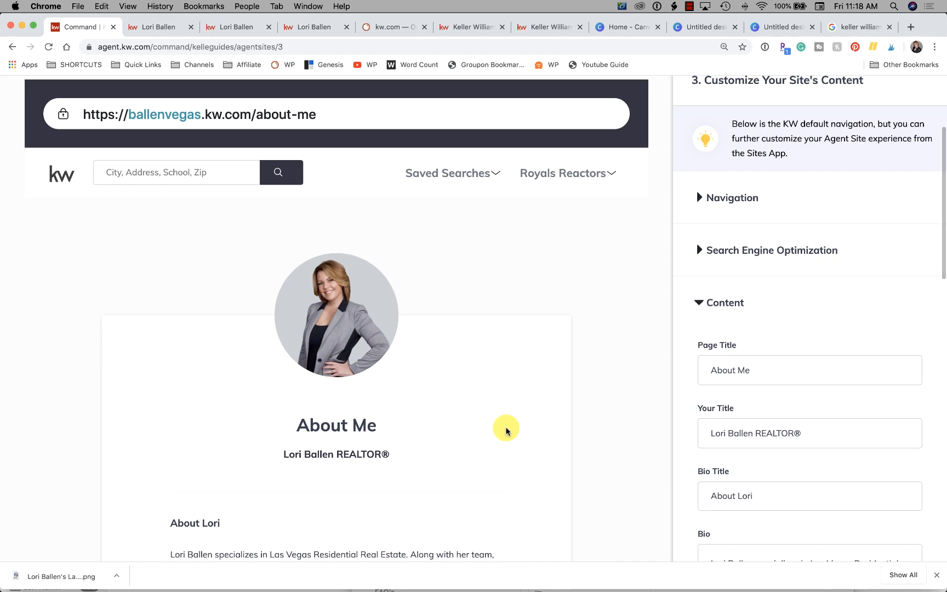
pyautogui.scroll(-4, 506, 430)
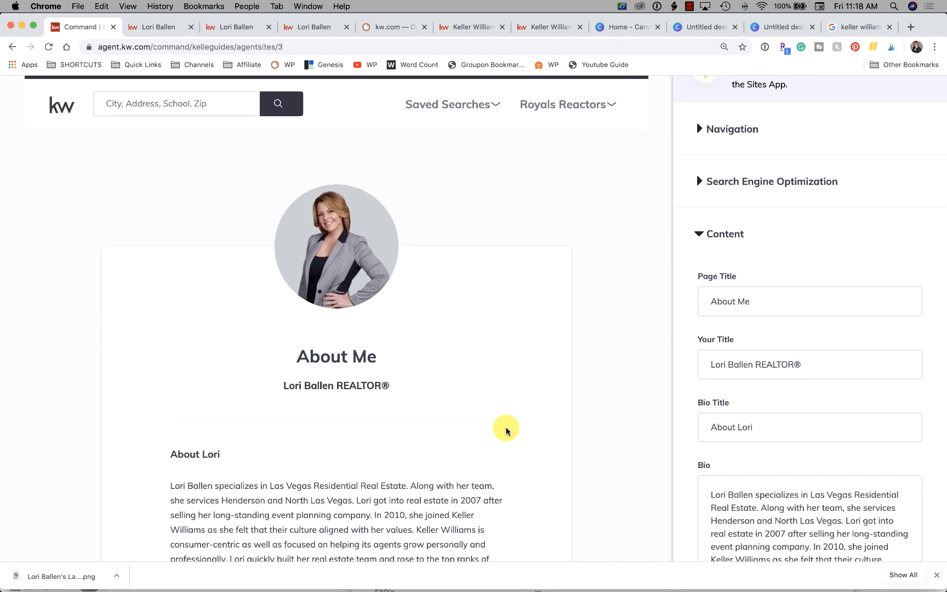
pyautogui.scroll(-2, 506, 431)
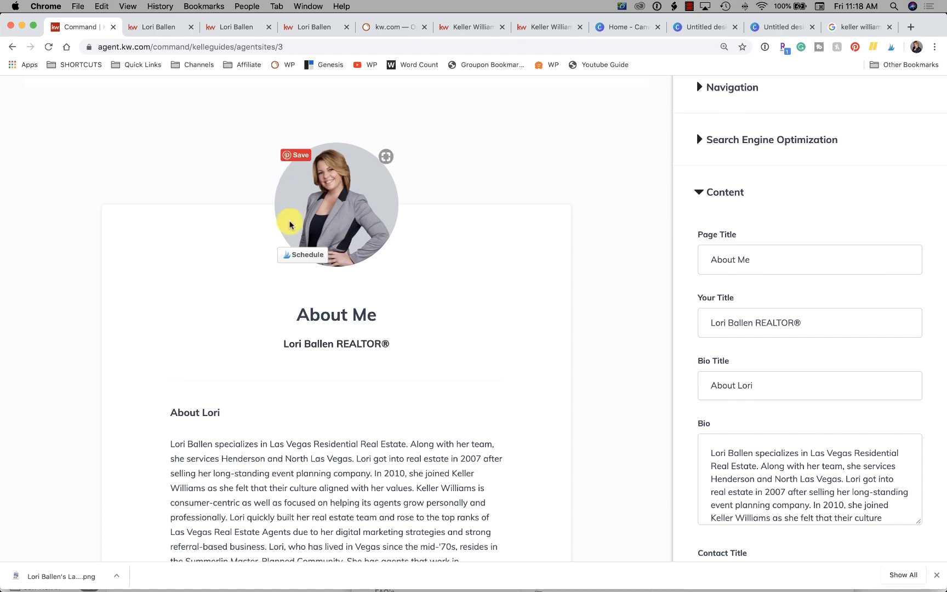
pyautogui.scroll(10, 353, 235)
pyautogui.scroll(2, 353, 235)
pyautogui.scroll(-8, 353, 234)
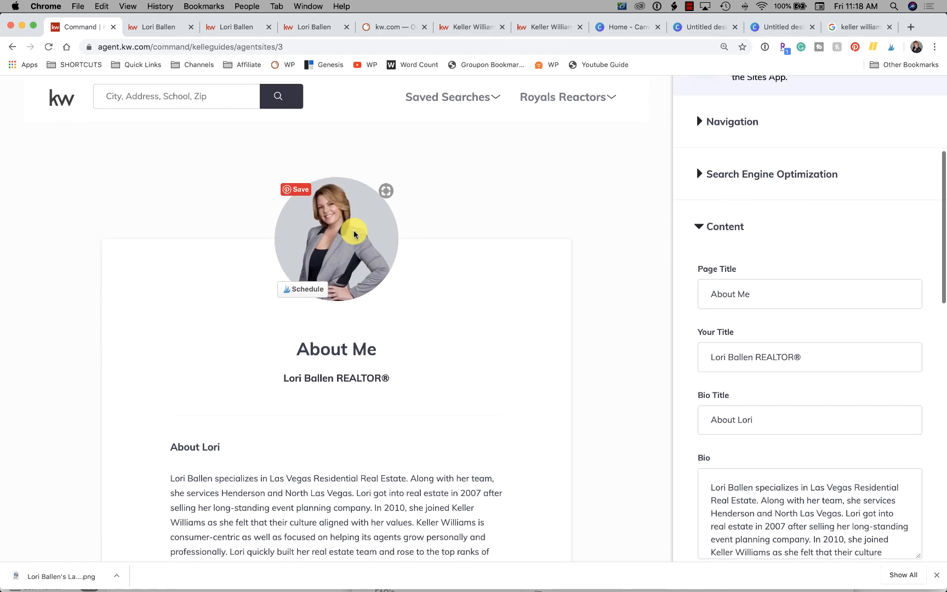
pyautogui.scroll(8, 389, 291)
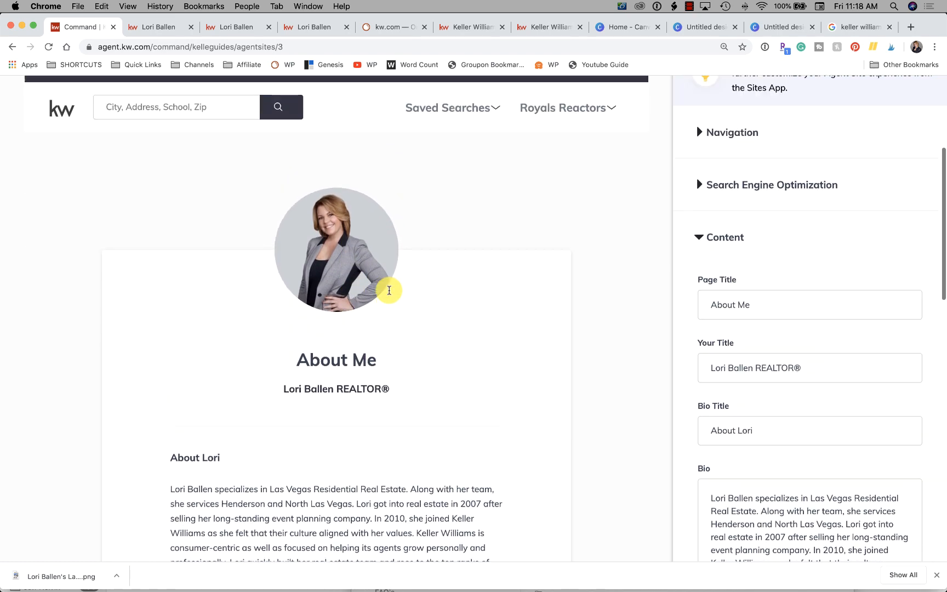
pyautogui.scroll(-2, 389, 292)
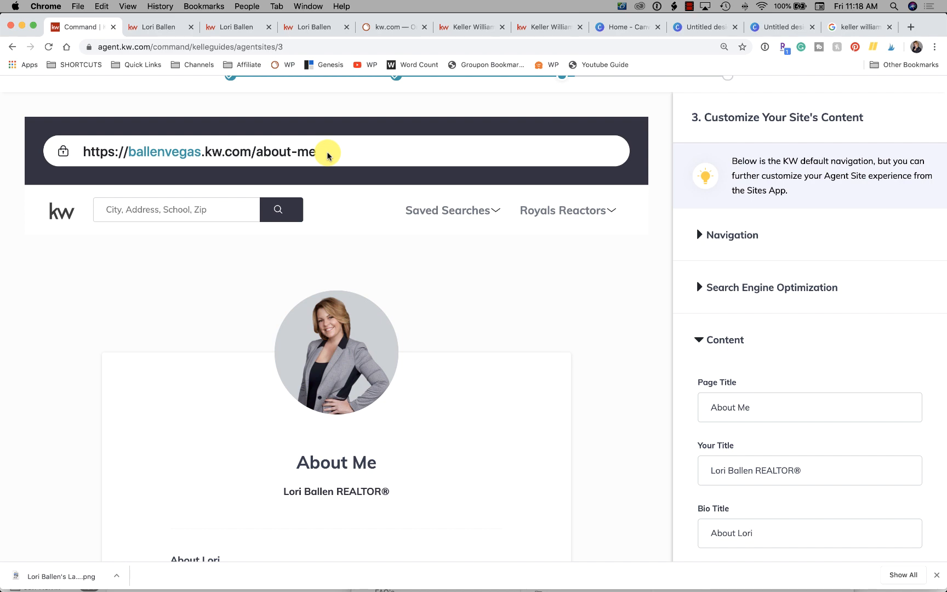
pyautogui.scroll(-5, 327, 156)
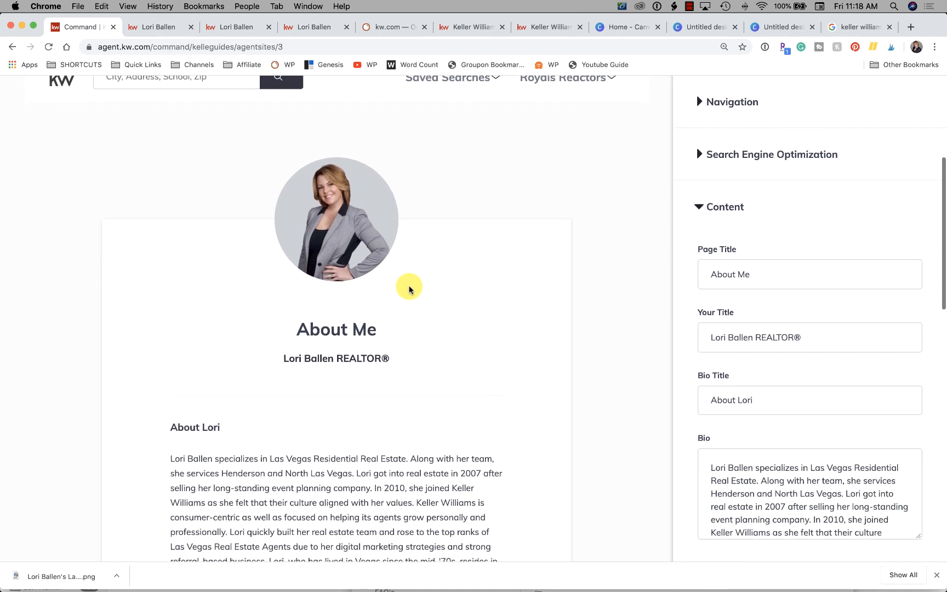
# Change the About Me Page Title to the agent's full name.
pyautogui.click(751, 277)
pyautogui.press('super+a')
pyautogui.write('Lo')
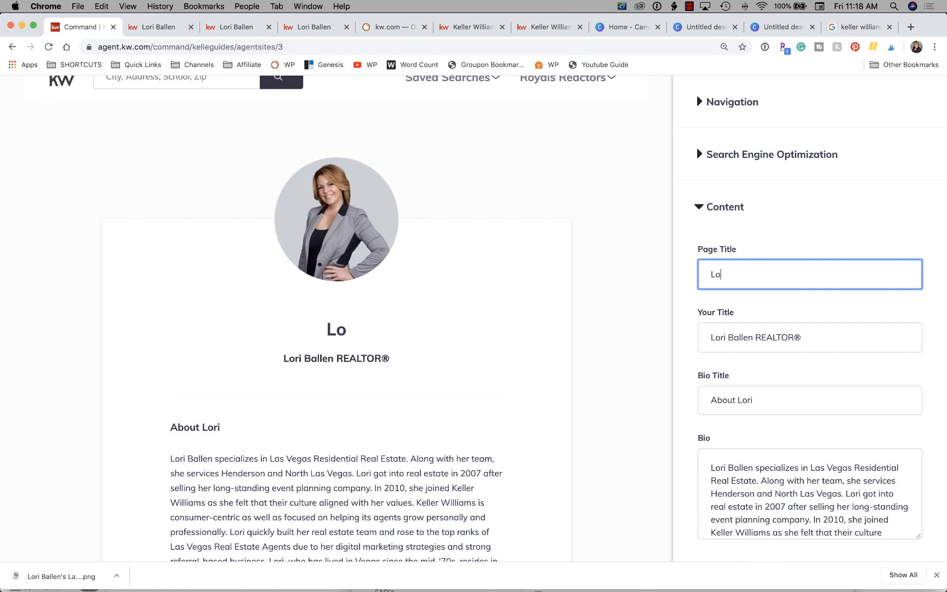
pyautogui.write('ri Balleen')
pyautogui.press('BackSpace')
pyautogui.press('BackSpace')
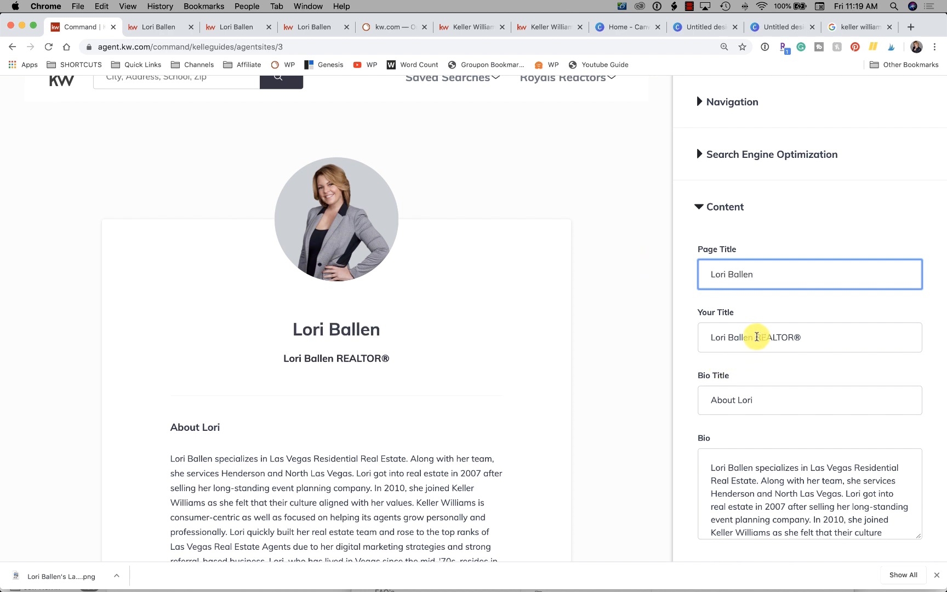
# Remove the agent's name from Your Title, leaving only REALTOR®.
pyautogui.moveTo(756, 337); pyautogui.dragTo(655, 328)
pyautogui.press('BackSpace')
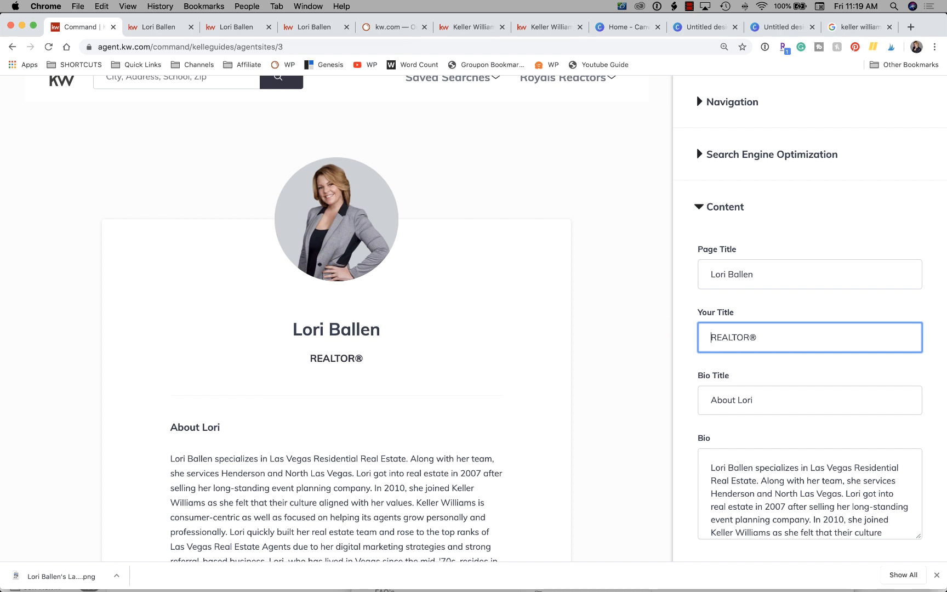
pyautogui.scroll(-5, 765, 342)
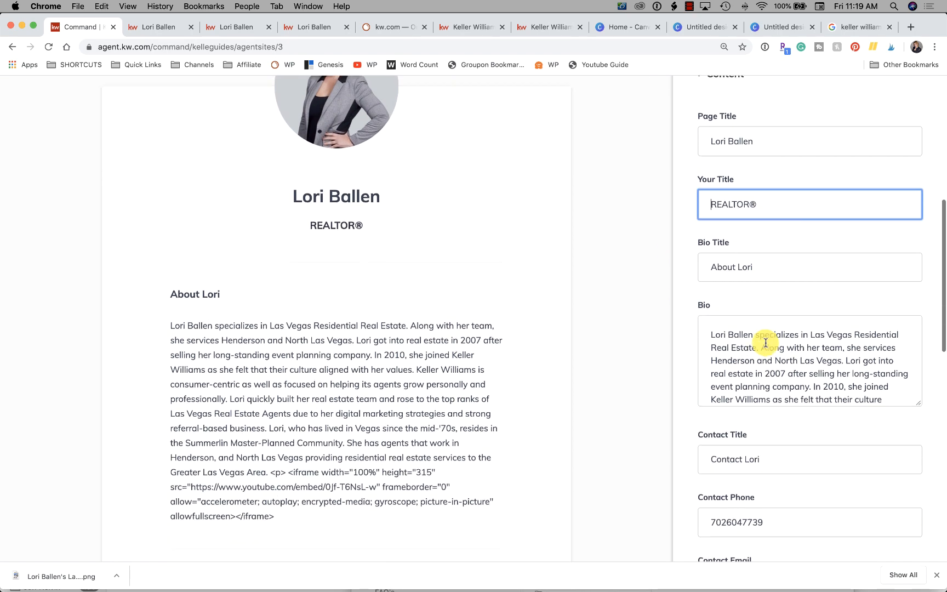
# Review the bio and contact fields against the preview and highlight the YouTube iframe embed code in the bio text.
pyautogui.scroll(3, 771, 329)
pyautogui.click(759, 299)
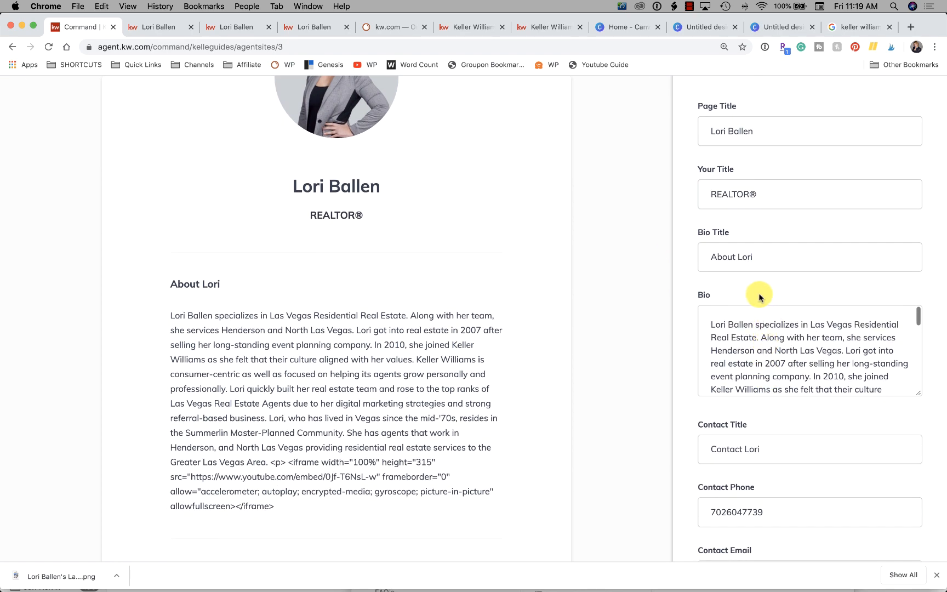
pyautogui.scroll(-5, 336, 521)
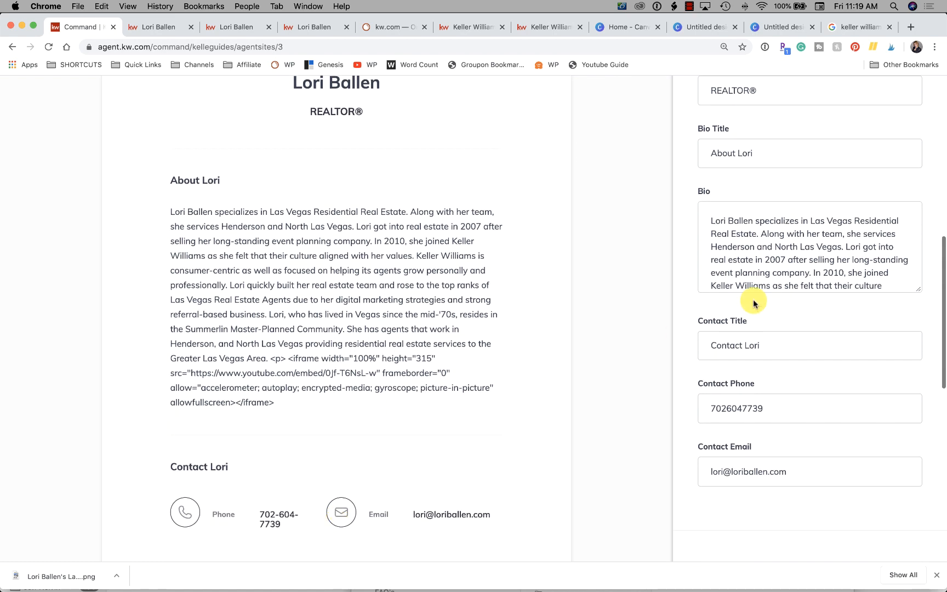
pyautogui.scroll(-3, 386, 301)
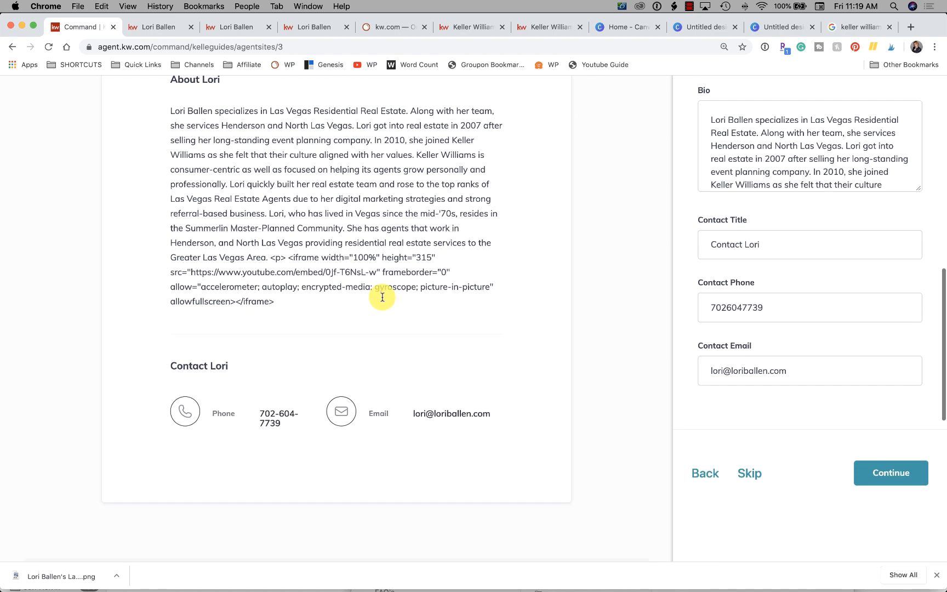
pyautogui.moveTo(288, 257); pyautogui.dragTo(336, 302)
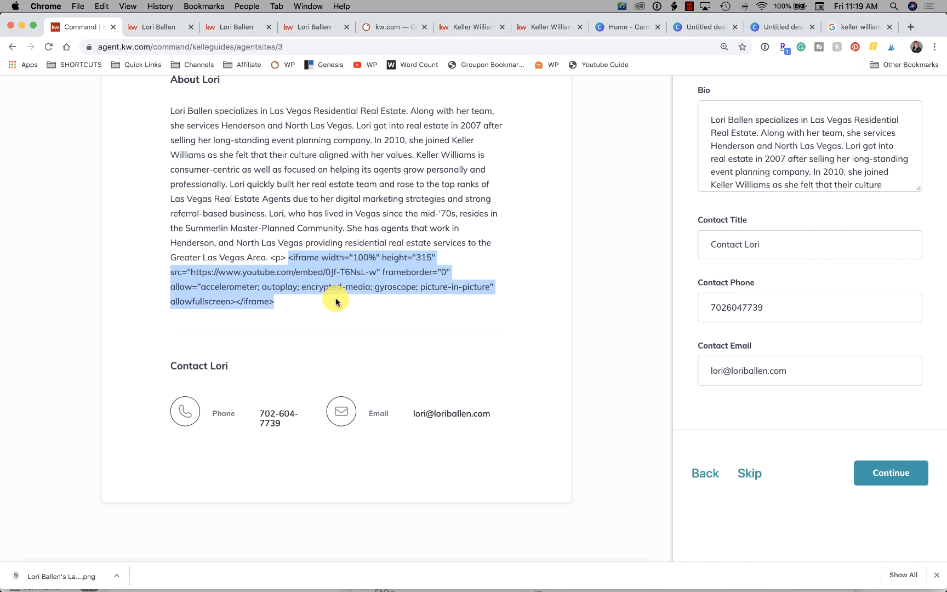
pyautogui.scroll(7, 336, 301)
pyautogui.scroll(-5, 336, 301)
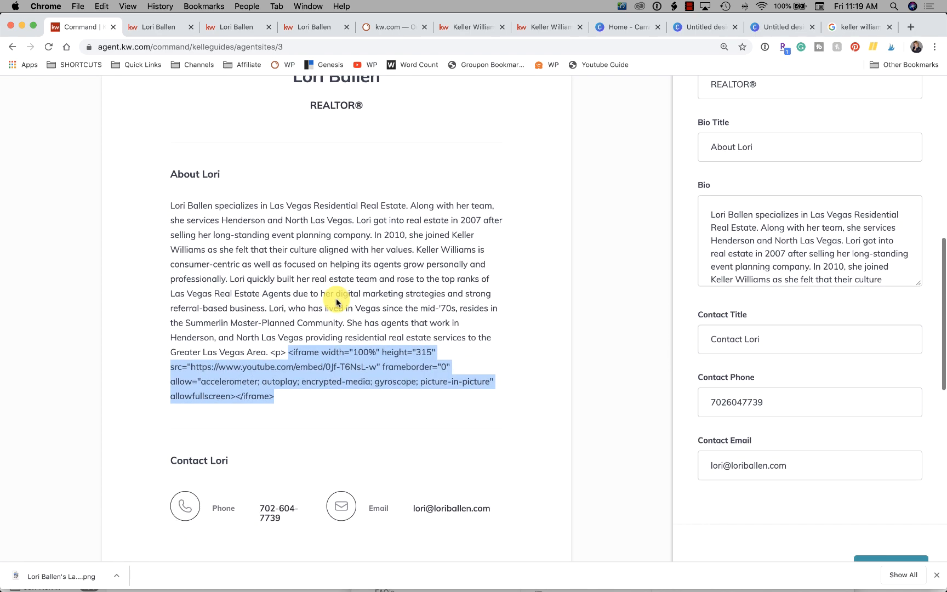
pyautogui.scroll(3, 332, 300)
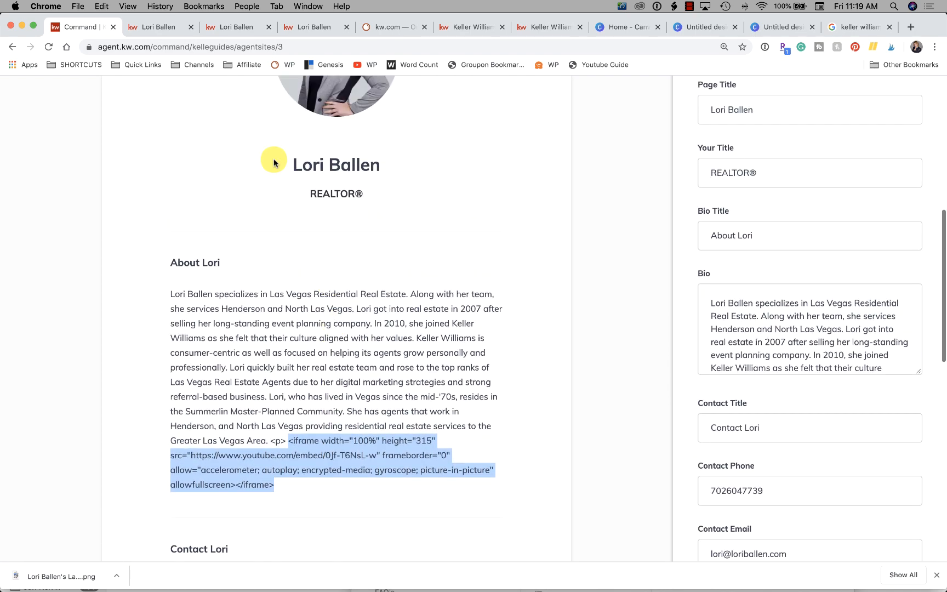
# Load ballengrouphomes.com in the browser tab with the live agent site and open its About Me page.
pyautogui.click(153, 27)
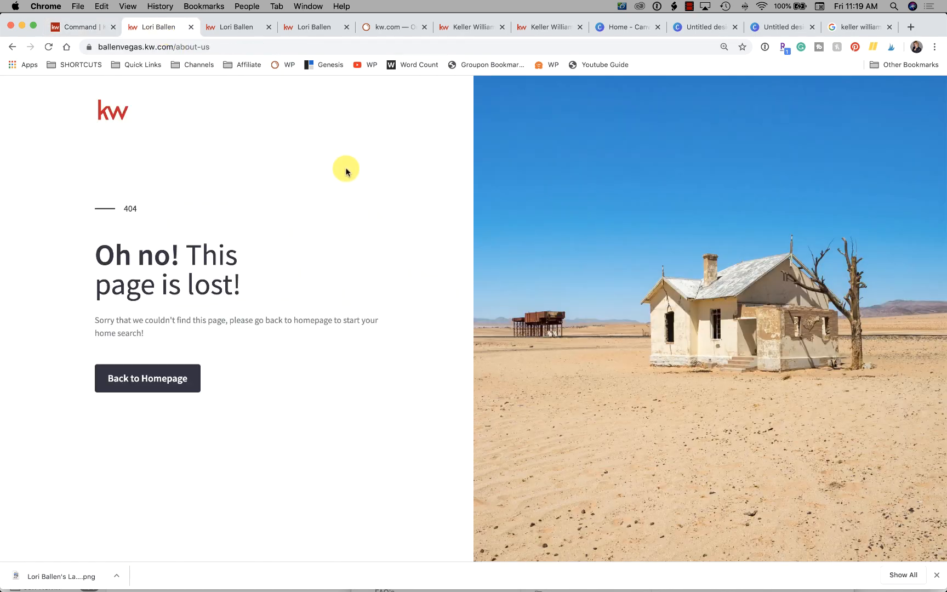
pyautogui.click(182, 39)
pyautogui.write('ballengro')
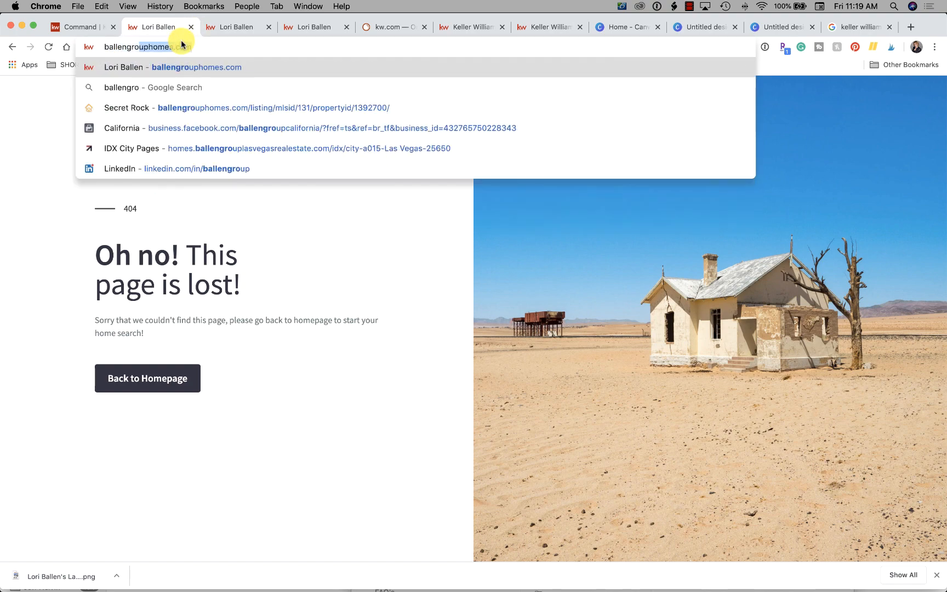
pyautogui.press('Return')
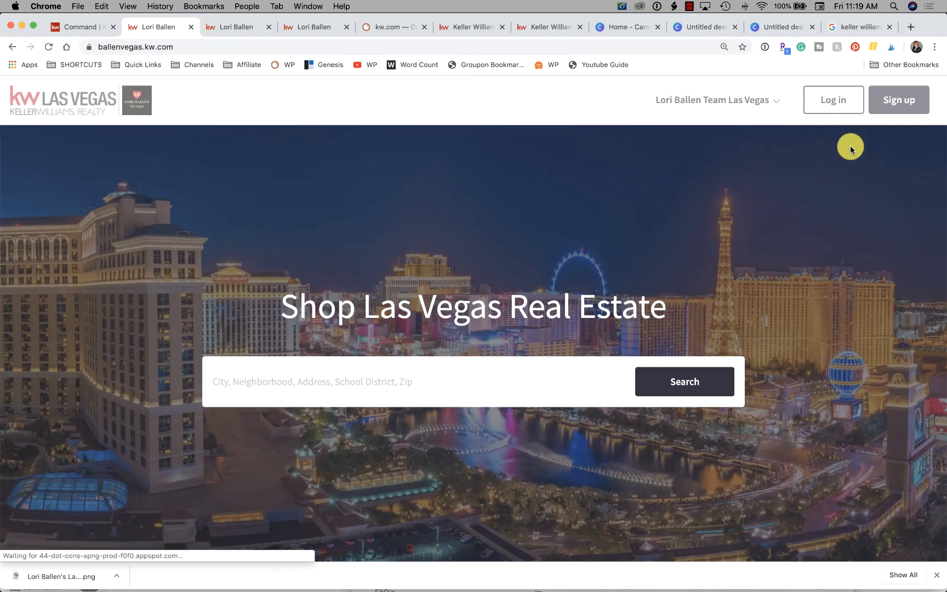
pyautogui.click(766, 104)
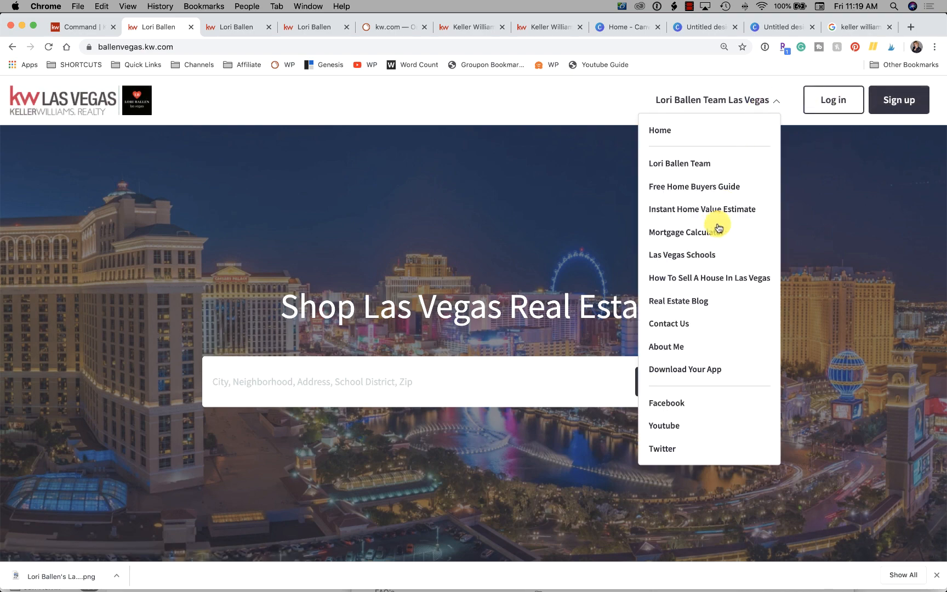
pyautogui.click(683, 352)
# Play the embedded "This Month in Real Estate - December 2019" video below the live page's bio.
pyautogui.scroll(-5, 515, 364)
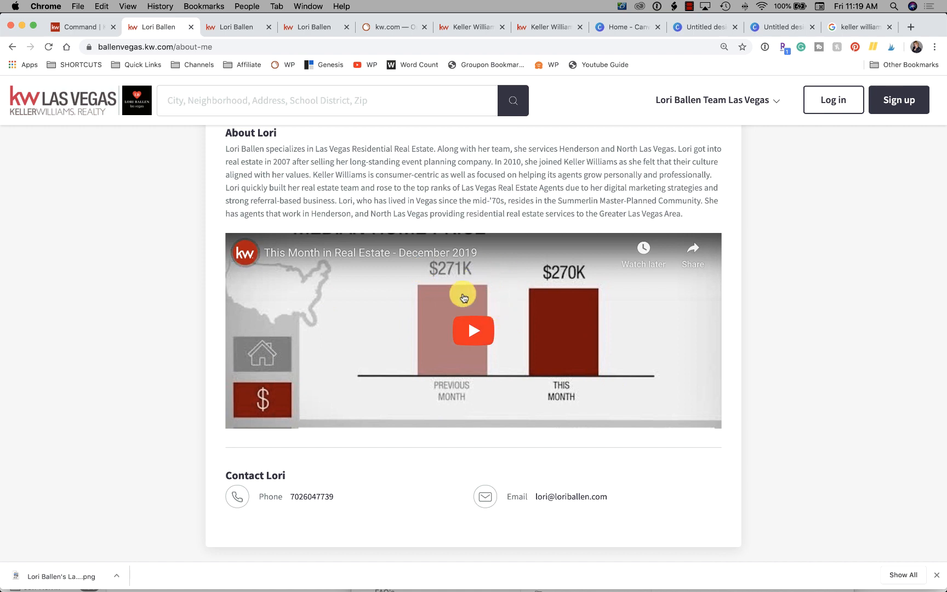
pyautogui.scroll(1, 492, 331)
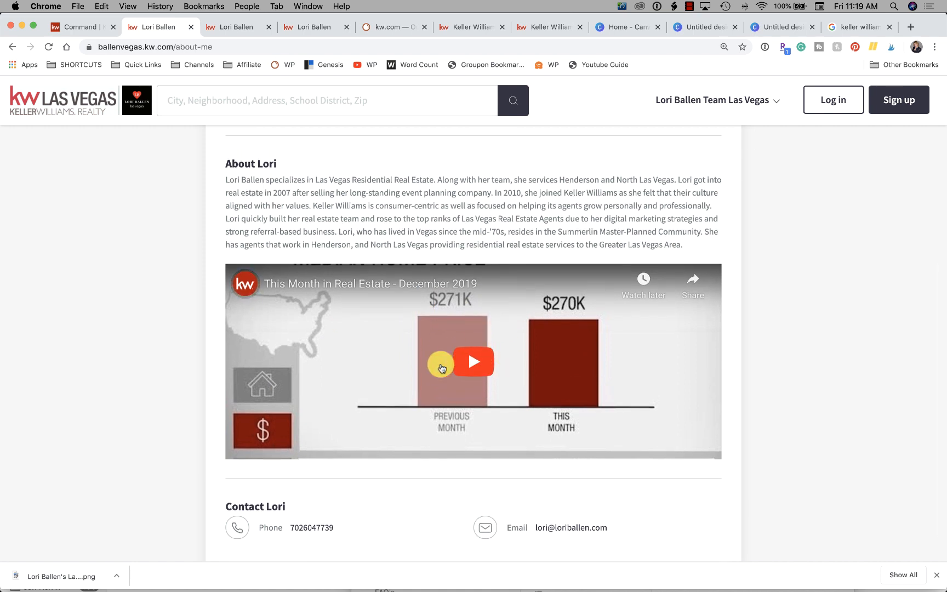
pyautogui.click(474, 363)
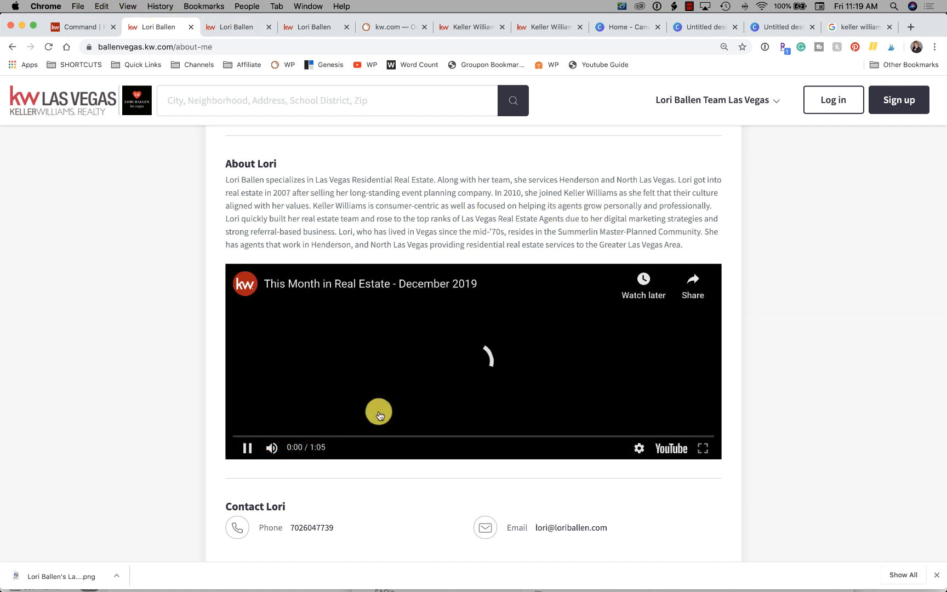
# Pause the embedded December 2019 video, return to the site editor, and highlight the iframe embed code in the bio preview.
pyautogui.click(248, 448)
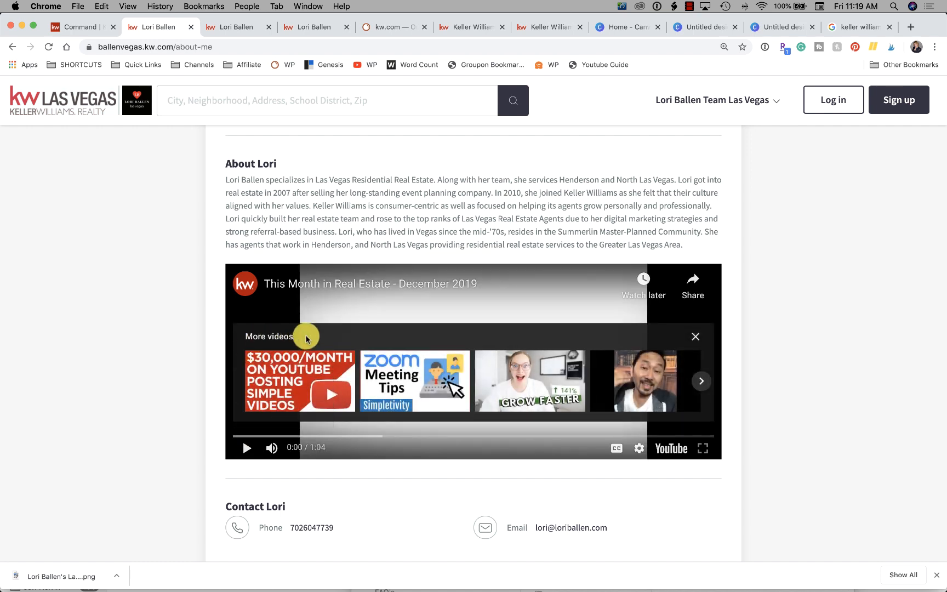
pyautogui.scroll(5, 309, 332)
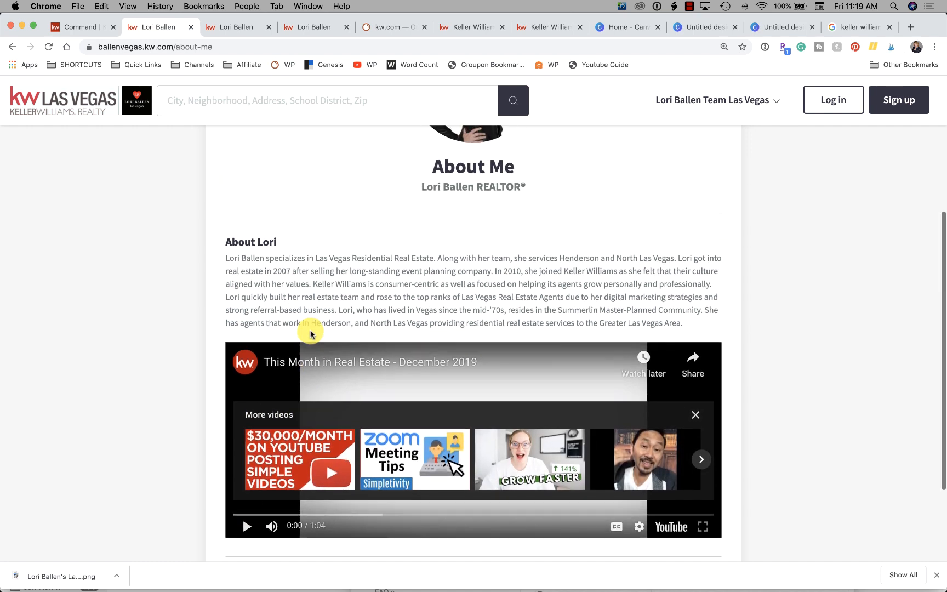
pyautogui.click(82, 27)
pyautogui.scroll(-4, 329, 339)
pyautogui.click(282, 358)
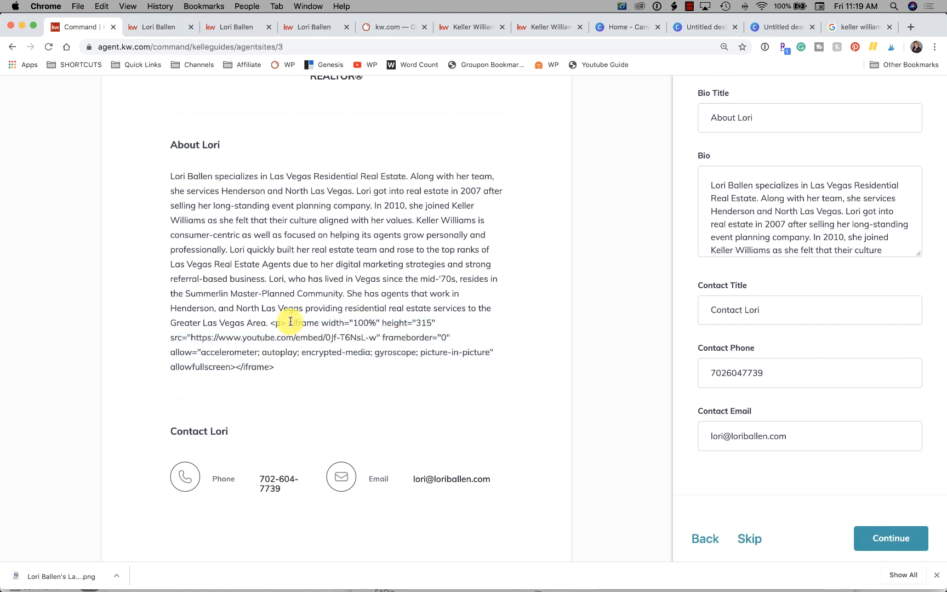
pyautogui.moveTo(289, 322); pyautogui.dragTo(308, 365)
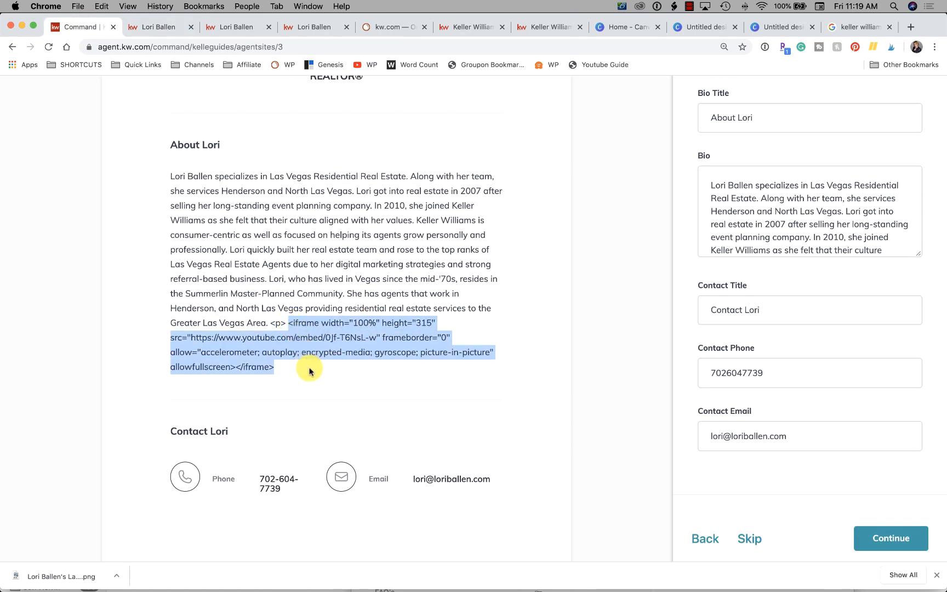
pyautogui.scroll(-3, 310, 371)
pyautogui.scroll(5, 310, 371)
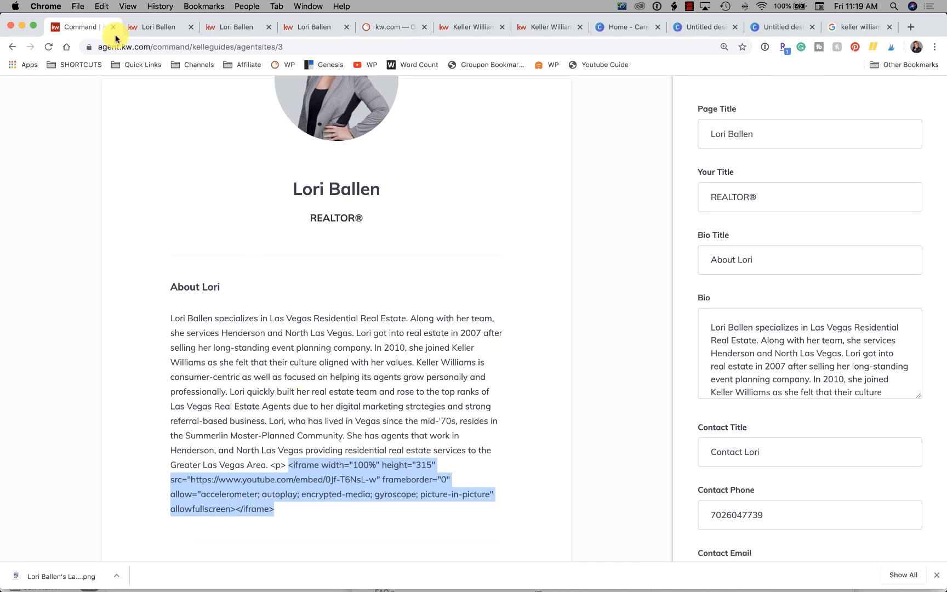
pyautogui.scroll(-3, 373, 403)
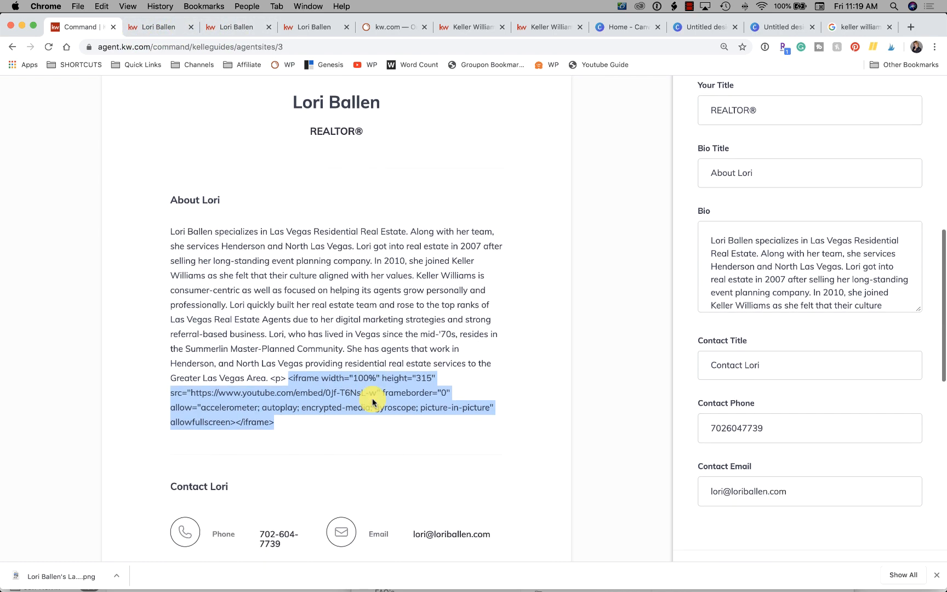
# Examine the bio text and the <p> tag and YouTube iframe code at the end of the Bio field.
pyautogui.click(319, 392)
pyautogui.scroll(-10, 832, 254)
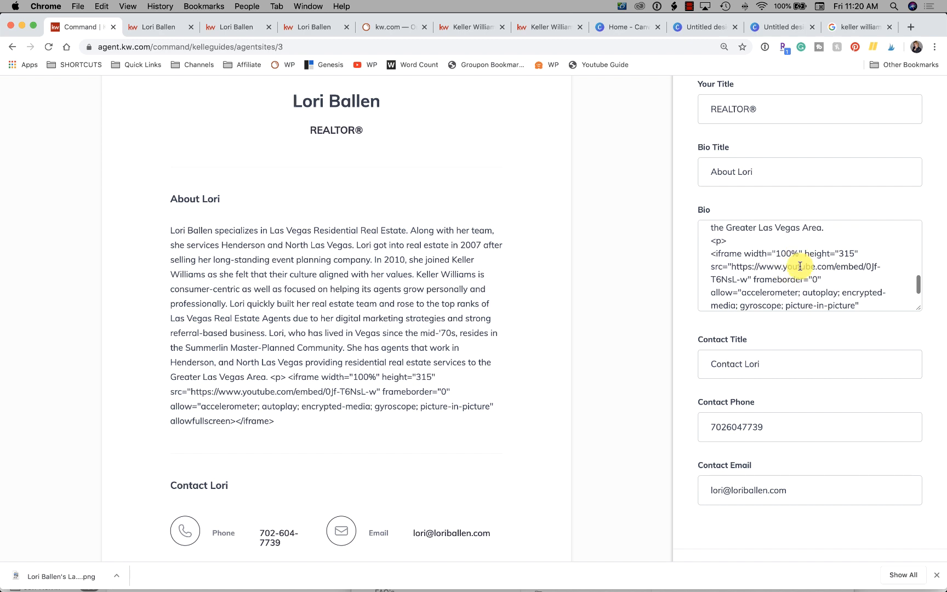
pyautogui.scroll(3, 777, 279)
pyautogui.moveTo(834, 299); pyautogui.dragTo(700, 214)
pyautogui.scroll(-2, 768, 285)
pyautogui.scroll(-5, 768, 285)
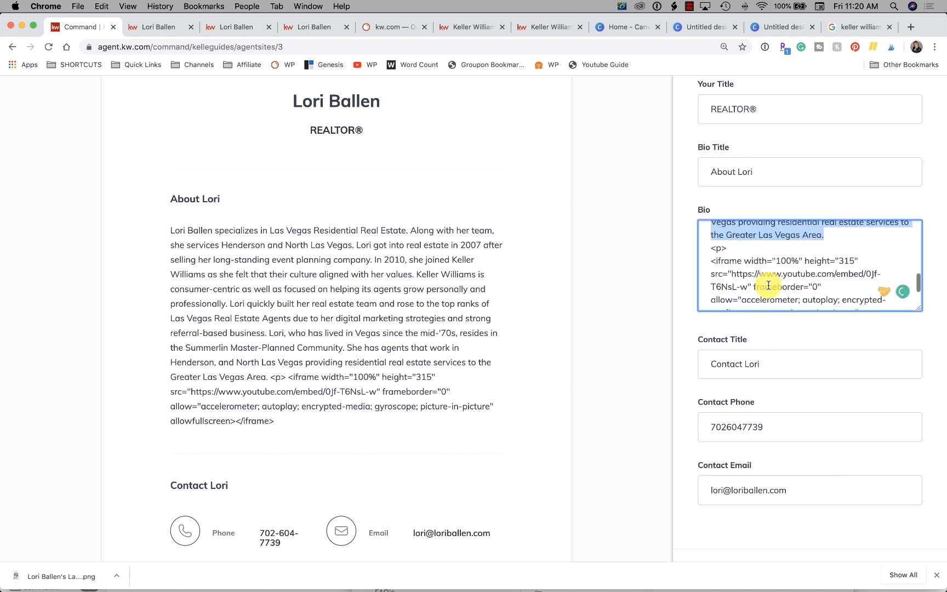
pyautogui.click(766, 274)
pyautogui.moveTo(727, 231); pyautogui.dragTo(728, 232)
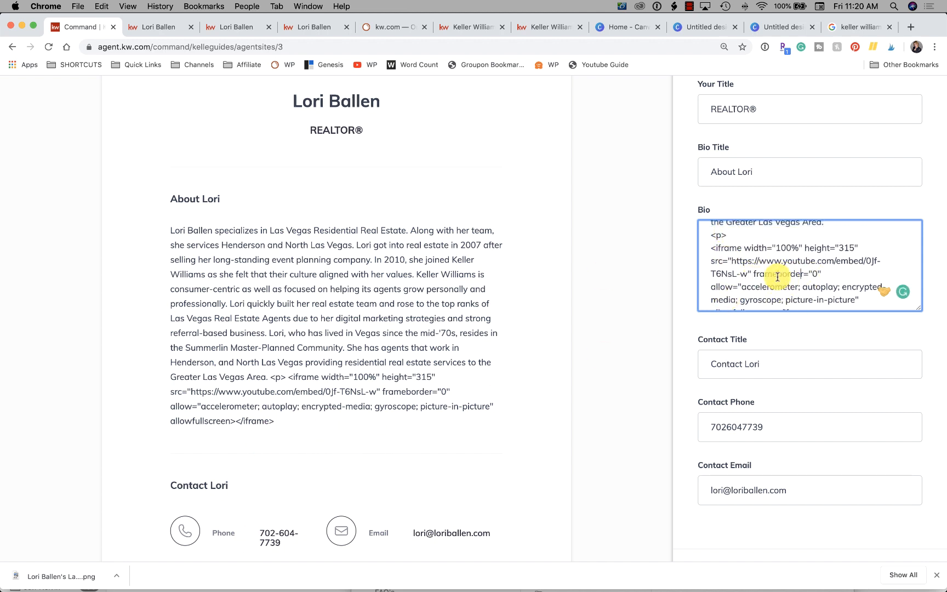
pyautogui.scroll(-2, 778, 276)
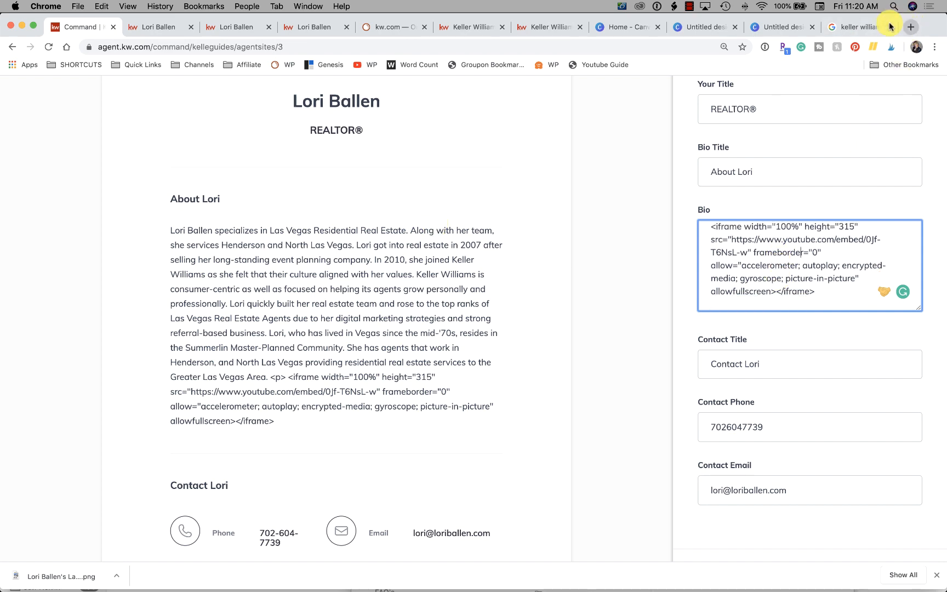
# Search Google for "this month in real estate kw" and look over the video results.
pyautogui.click(853, 27)
pyautogui.click(456, 43)
pyautogui.write('this month in real est')
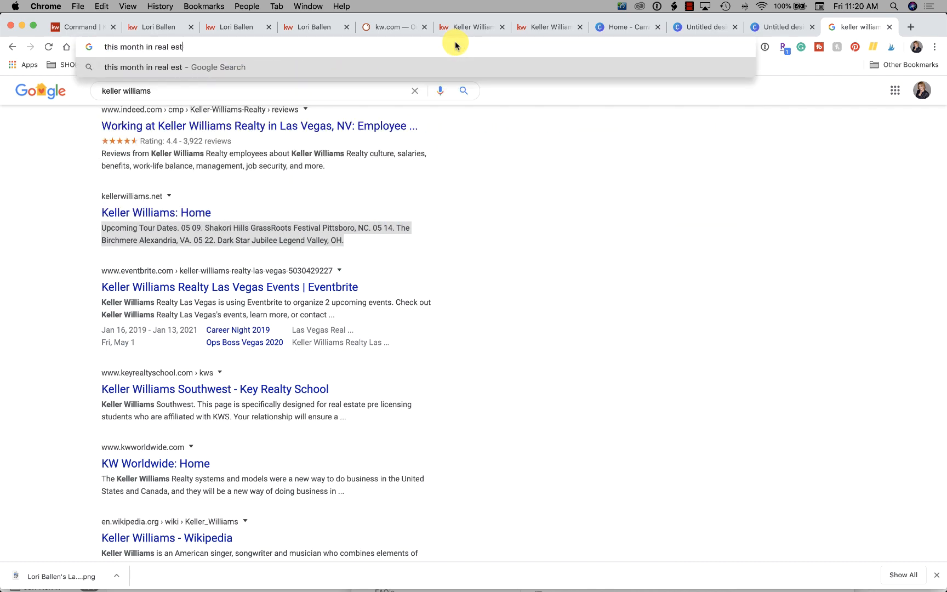
pyautogui.write('ate kw')
pyautogui.press('Return')
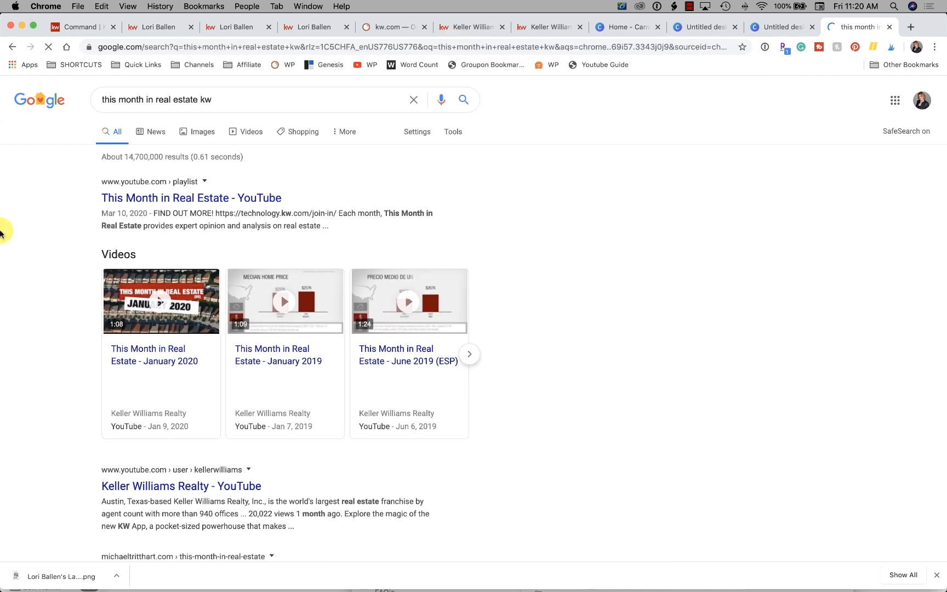
pyautogui.scroll(-2, 95, 436)
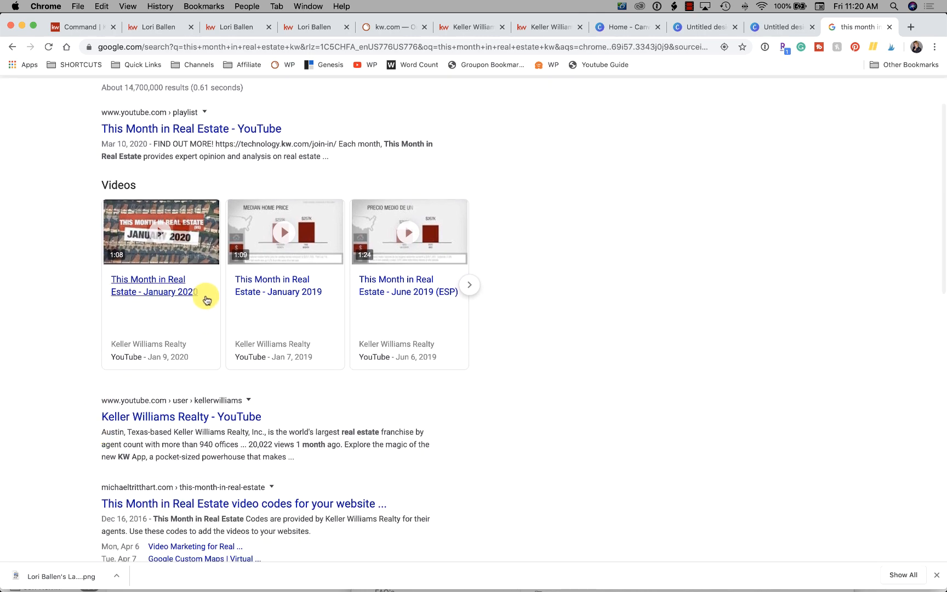
pyautogui.scroll(2, 281, 303)
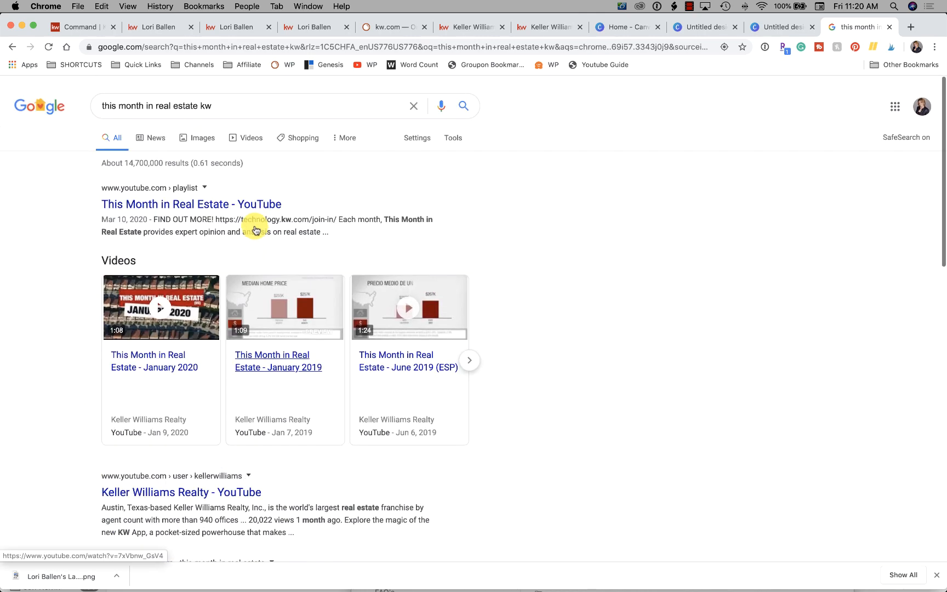
# Refine the Google search to "this month in real estate kw march 2020".
pyautogui.click(213, 98)
pyautogui.write('mar')
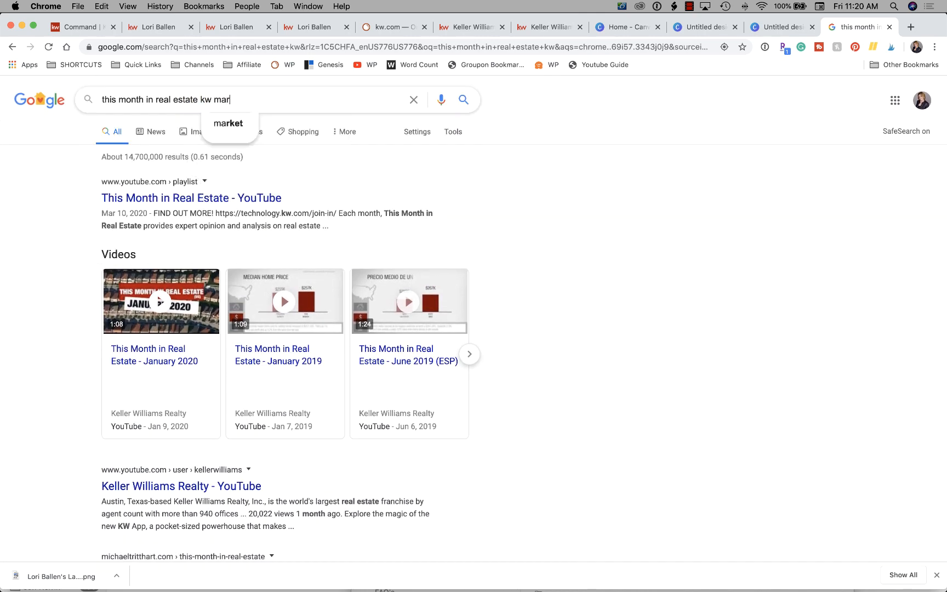
pyautogui.write('ch')
pyautogui.press('BackSpace')
pyautogui.press('BackSpace')
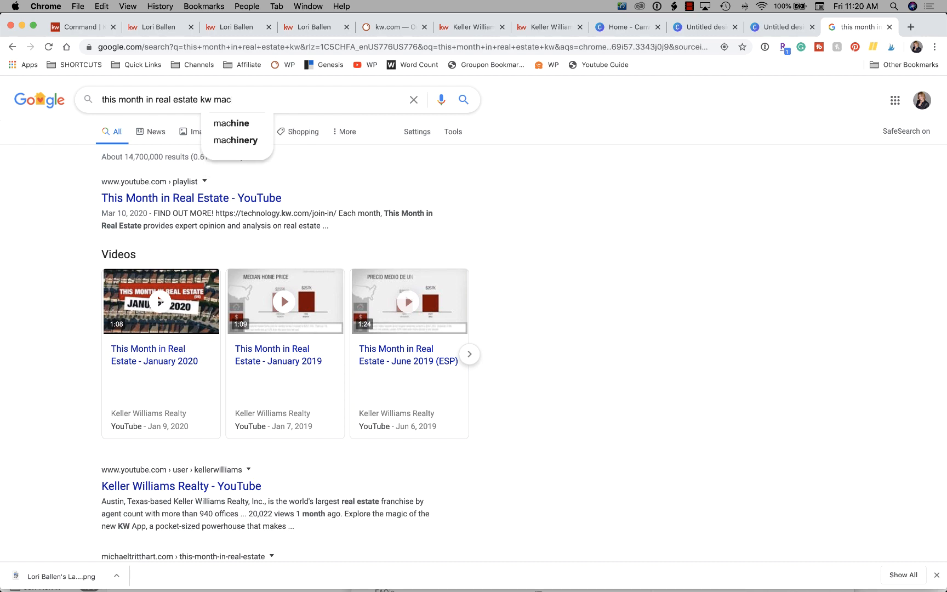
pyautogui.write('rch 2020')
pyautogui.press('Return')
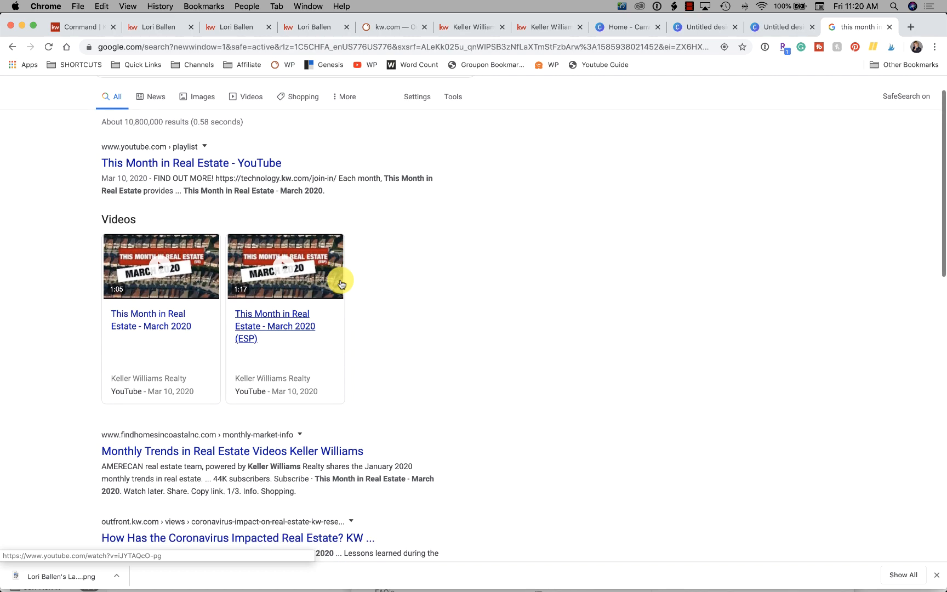
# Replace the month in the search so it reads "this month in real estate kw april 2020" and run it.
pyautogui.click(239, 101)
pyautogui.press('BackSpace')
pyautogui.press('BackSpace')
pyautogui.press('BackSpace')
pyautogui.press('BackSpace')
pyautogui.press('BackSpace')
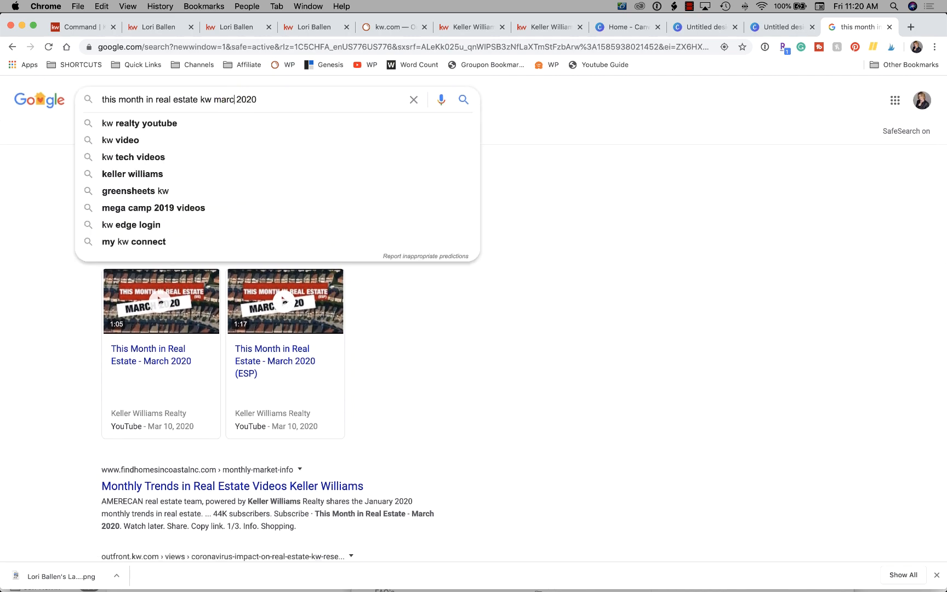
pyautogui.write('april')
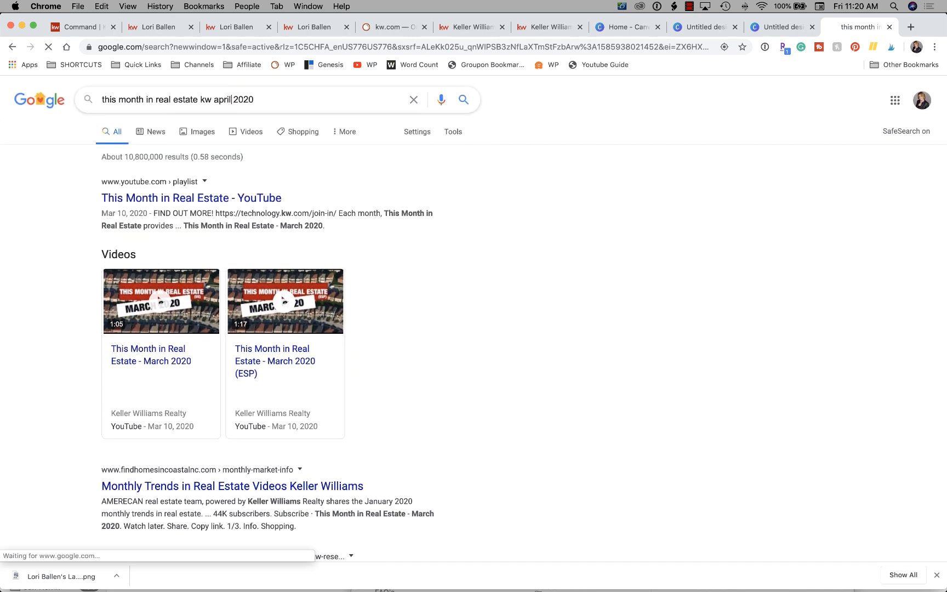
pyautogui.press('Return')
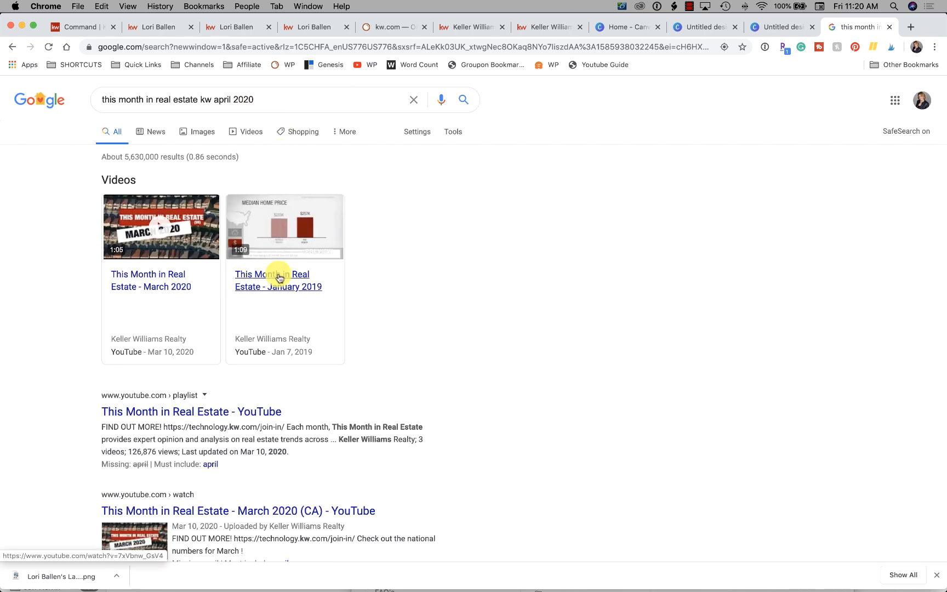
# Open the "This Month in Real Estate - March 2020" YouTube video from the results and pause it.
pyautogui.click(163, 287)
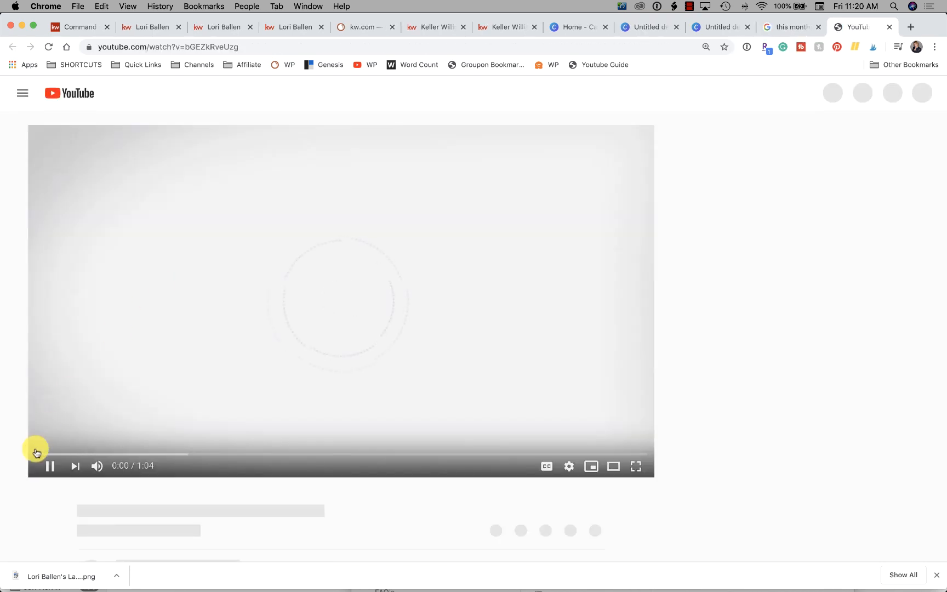
pyautogui.click(48, 466)
pyautogui.scroll(-5, 48, 470)
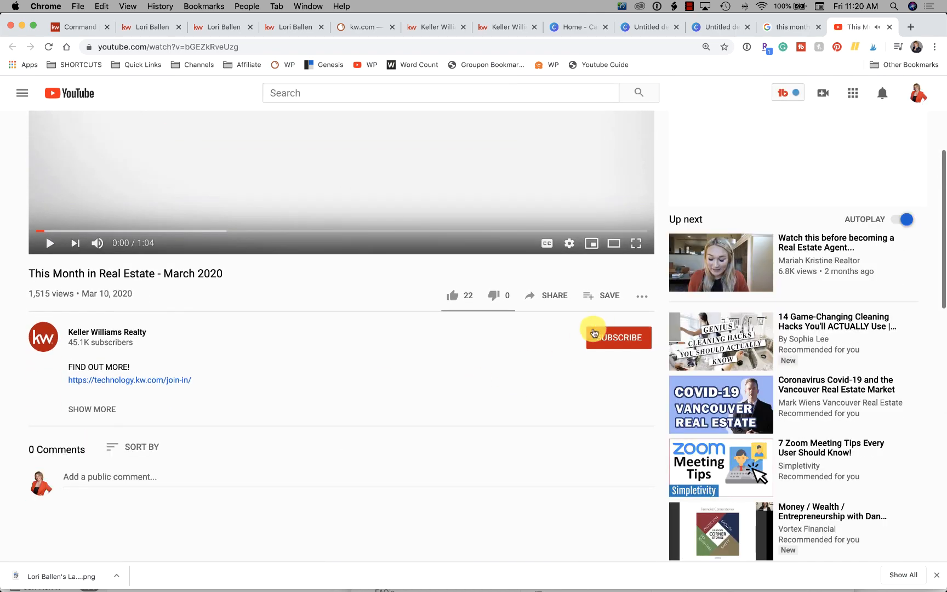
# Copy the March 2020 video's short share link and close the sharing options.
pyautogui.click(540, 300)
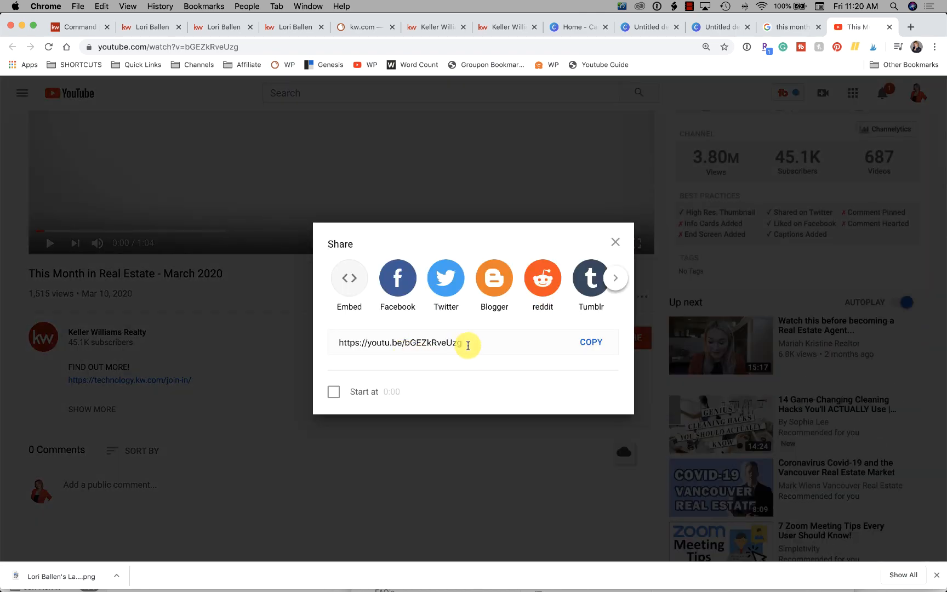
pyautogui.click(600, 344)
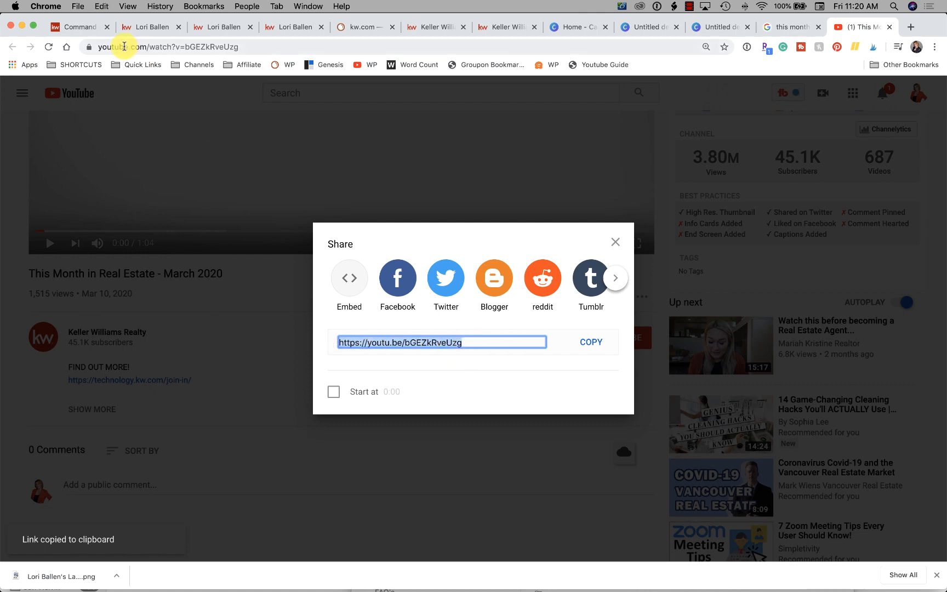
pyautogui.click(615, 242)
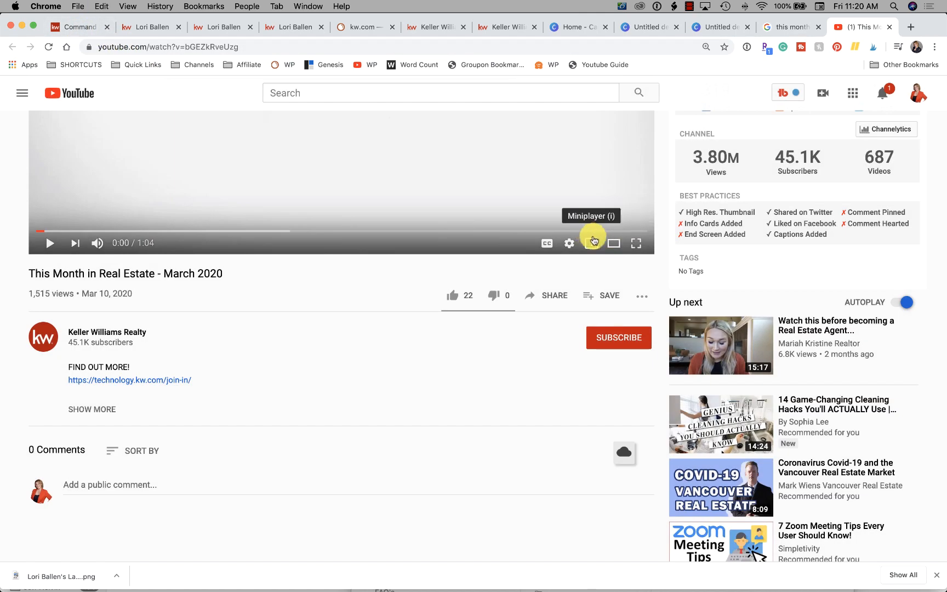
# Bring up the March 2020 video's embed code and select the whole iframe snippet for copying.
pyautogui.click(554, 296)
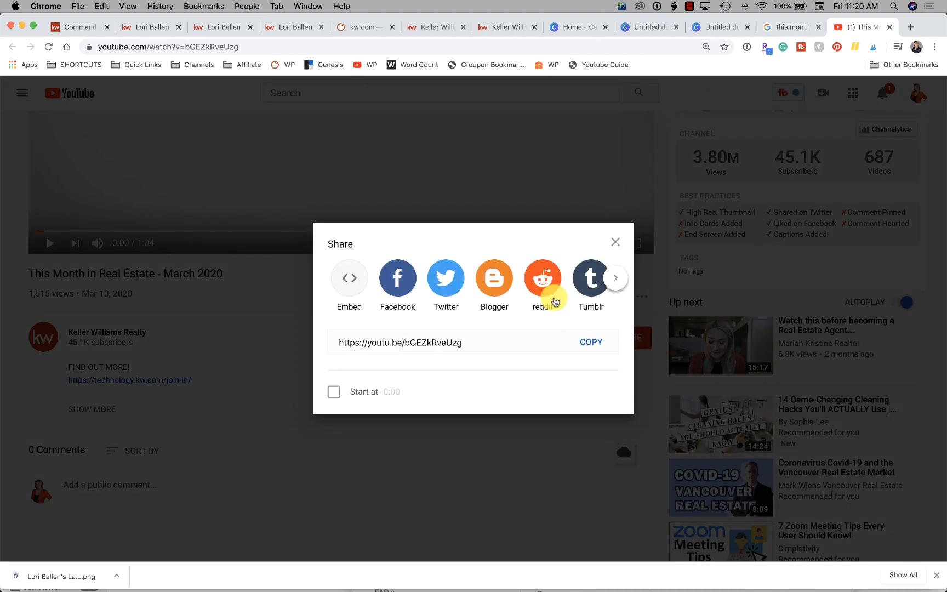
pyautogui.click(355, 283)
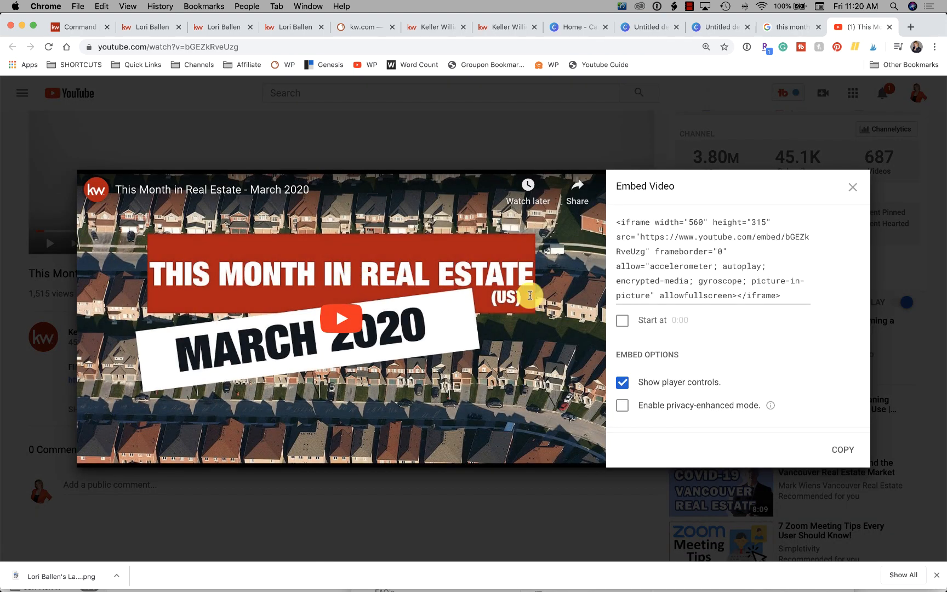
pyautogui.click(709, 250)
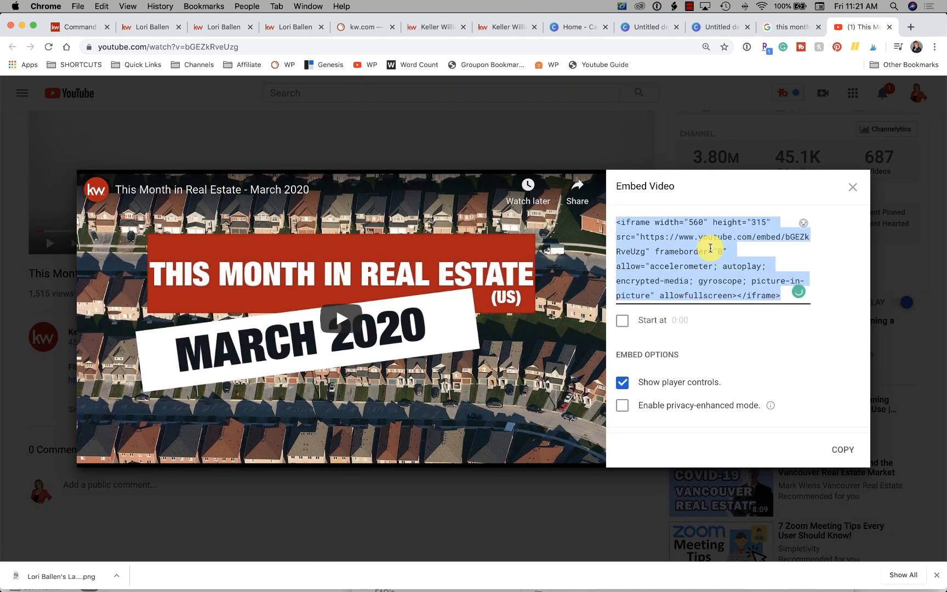
# Return to the site editor and delete the old YouTube iframe code after the <p> tag in the Bio field.
pyautogui.click(162, 25)
pyautogui.scroll(-1, 356, 320)
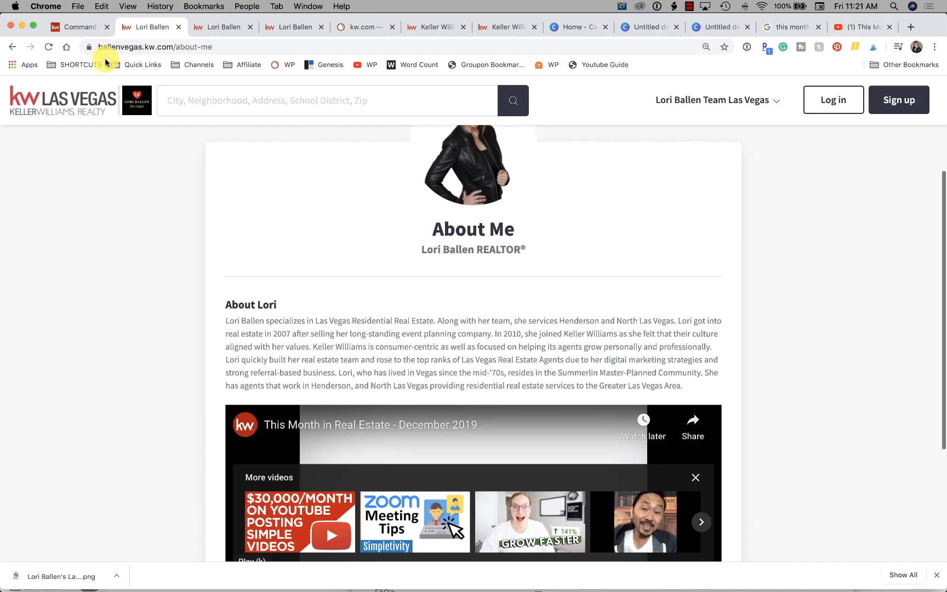
pyautogui.click(76, 28)
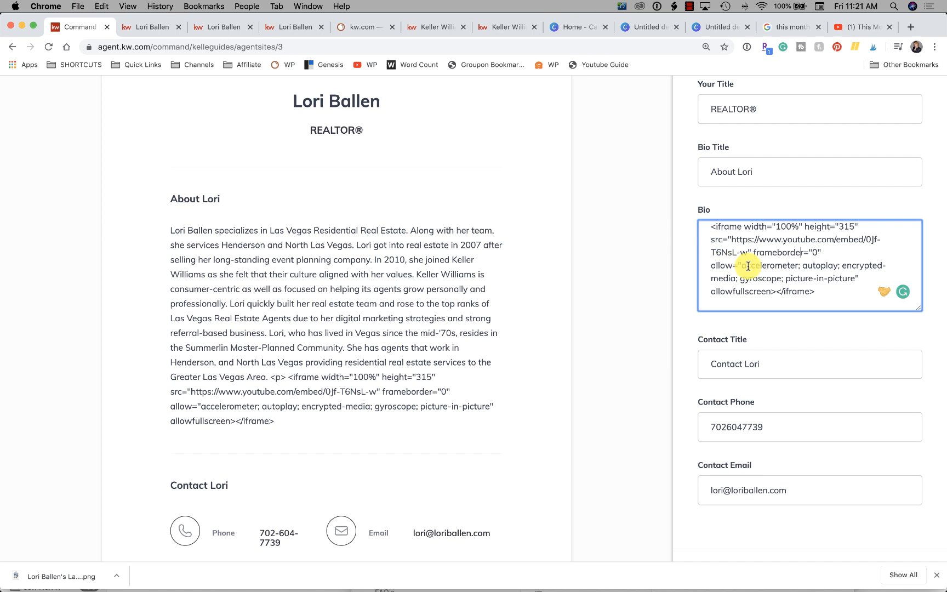
pyautogui.scroll(1, 749, 266)
pyautogui.scroll(1, 746, 267)
pyautogui.moveTo(711, 250); pyautogui.dragTo(828, 318)
pyautogui.press('BackSpace')
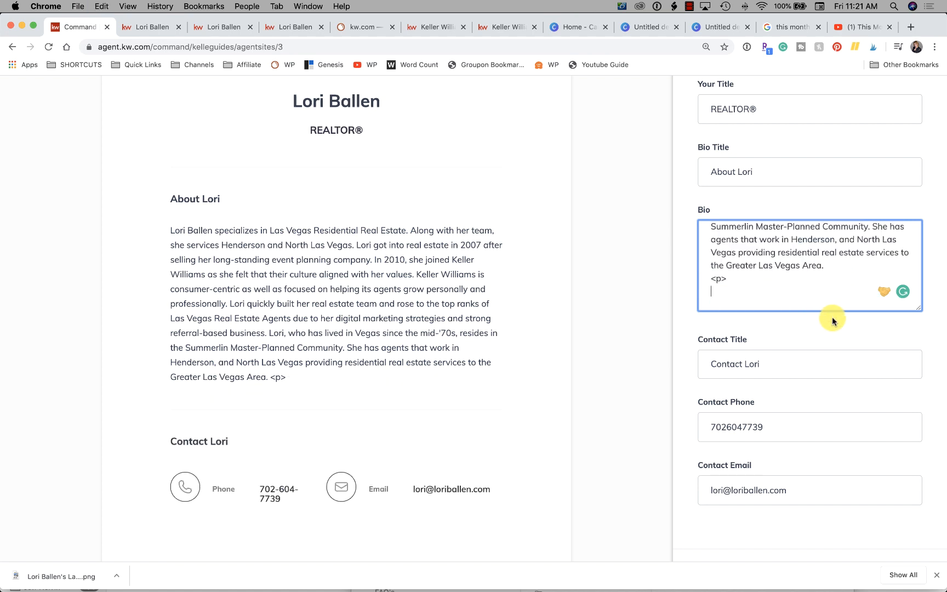
pyautogui.press('BackSpace')
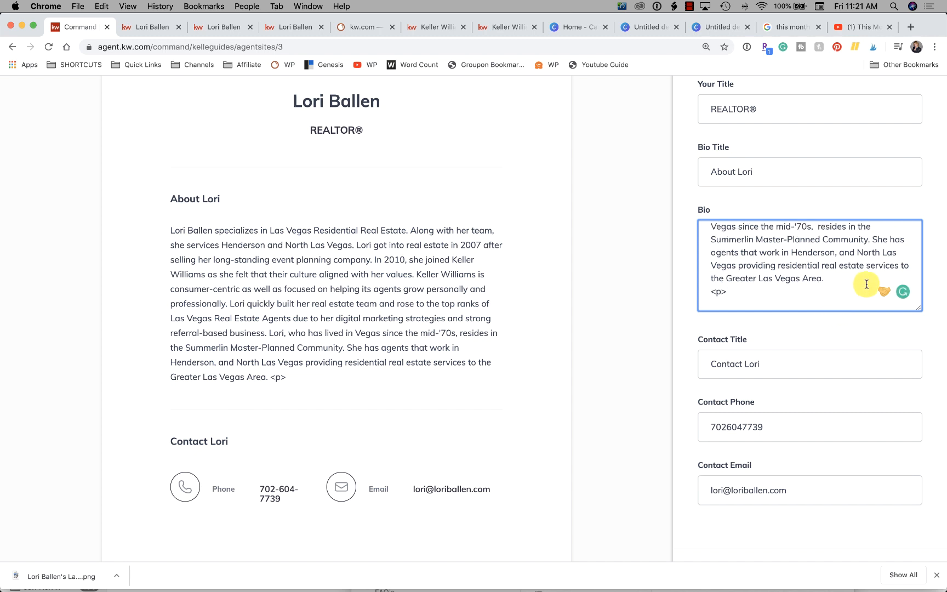
# Enlarge the Bio field so the complete bio text down to the <p> tag fits in it.
pyautogui.scroll(5, 816, 271)
pyautogui.scroll(-5, 816, 271)
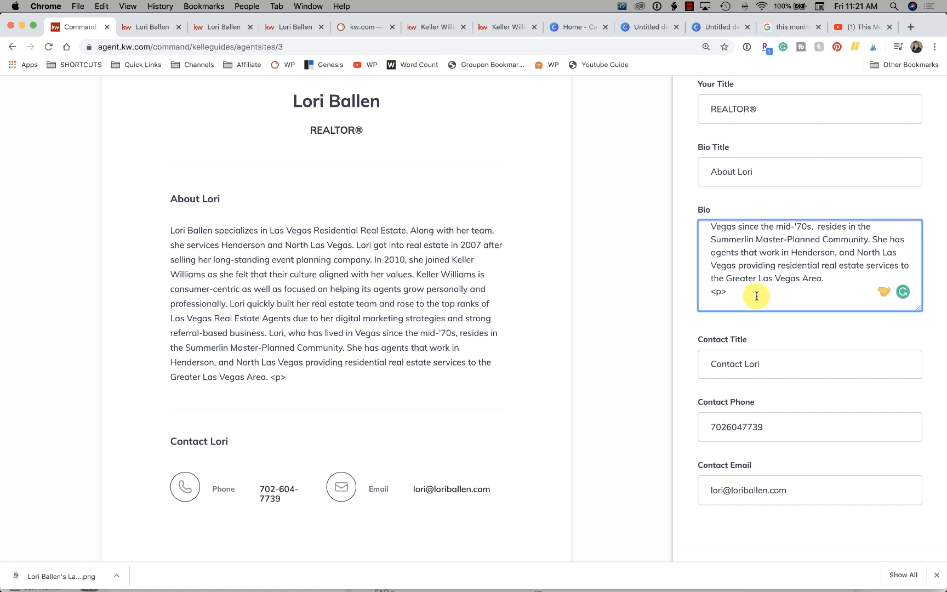
pyautogui.moveTo(917, 312); pyautogui.dragTo(890, 531)
pyautogui.scroll(-10, 852, 382)
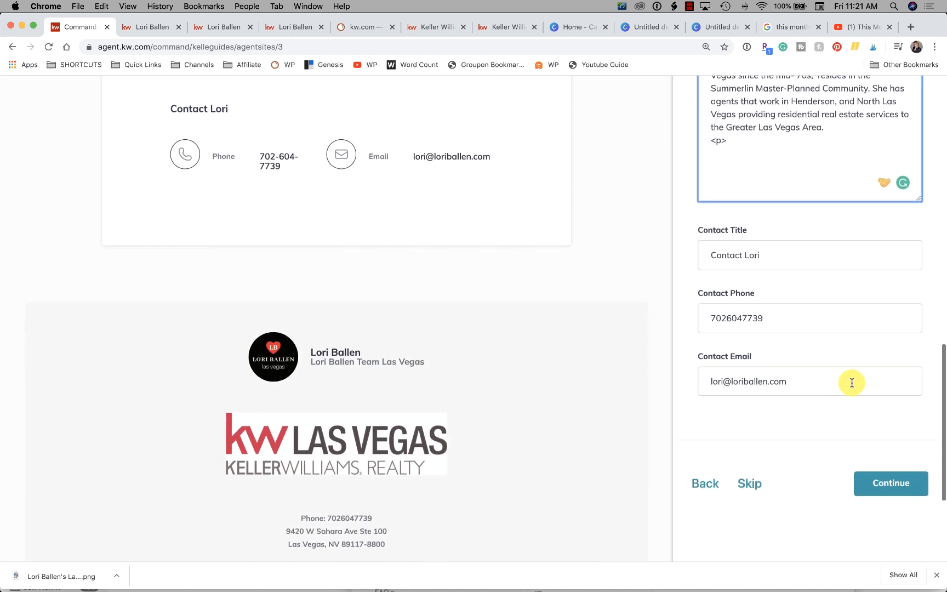
pyautogui.scroll(7, 852, 383)
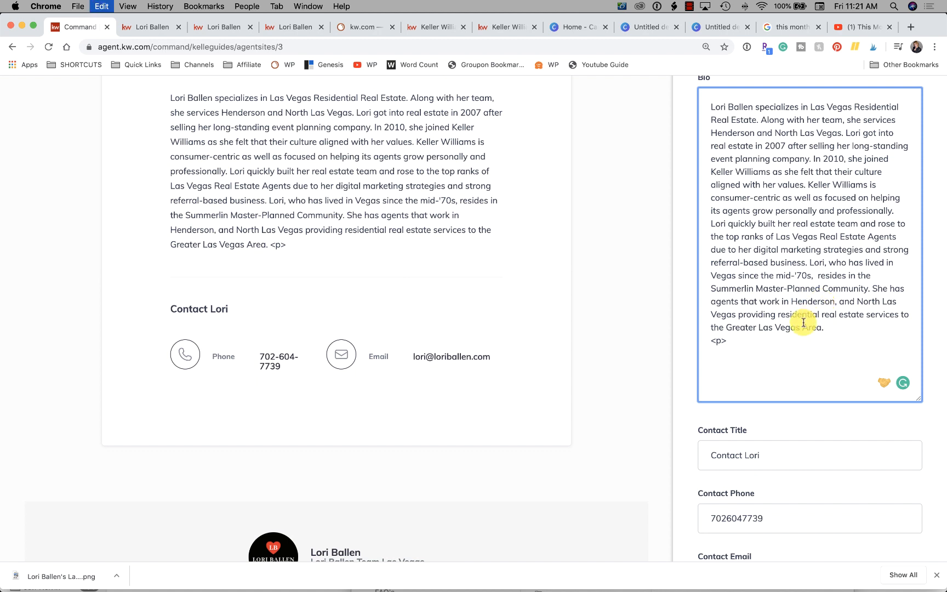
# Delete the leftover <p> tag at the end of the Bio text and slightly reduce the Bio field's height.
pyautogui.click(735, 341)
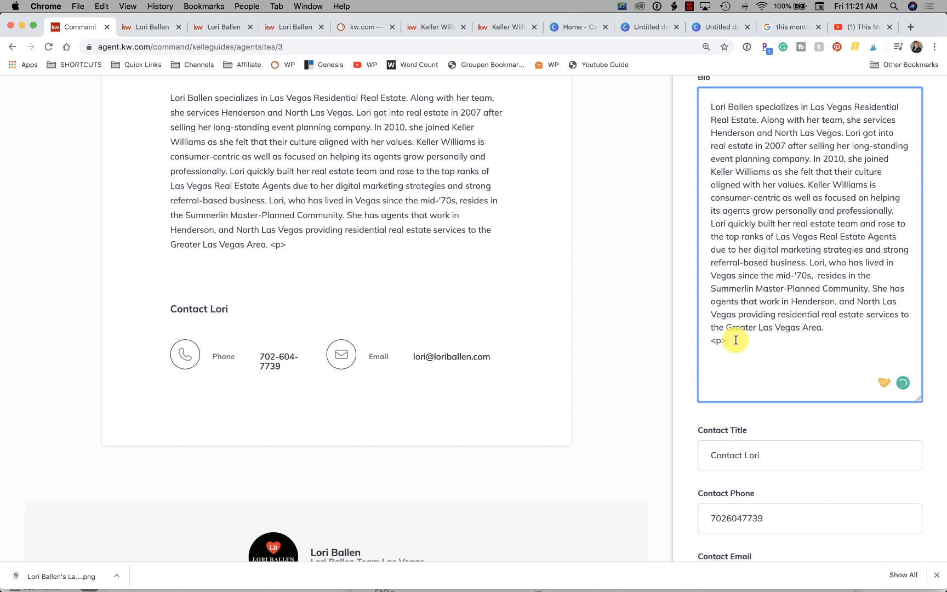
pyautogui.moveTo(735, 341); pyautogui.dragTo(704, 339)
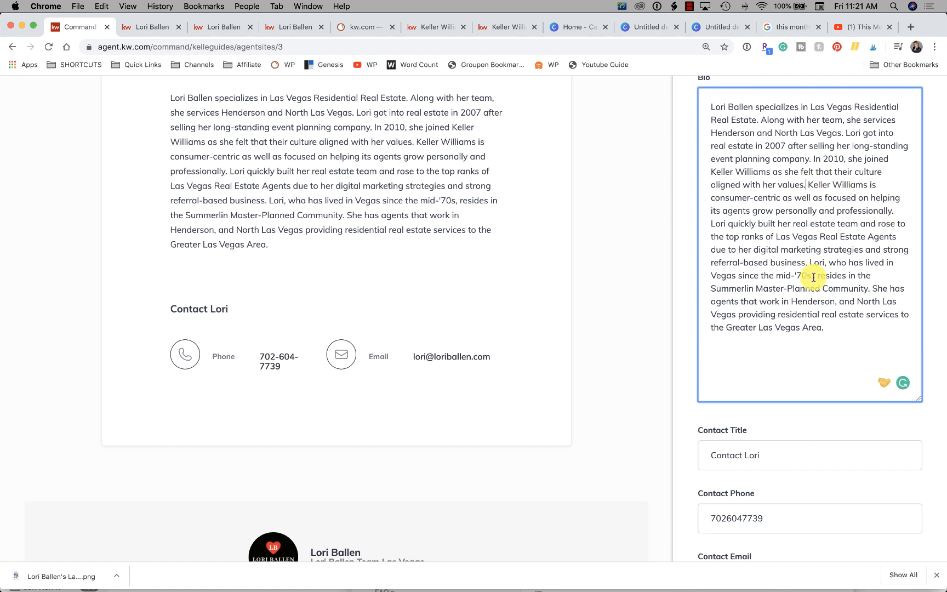
pyautogui.scroll(2, 814, 278)
pyautogui.scroll(-2, 813, 277)
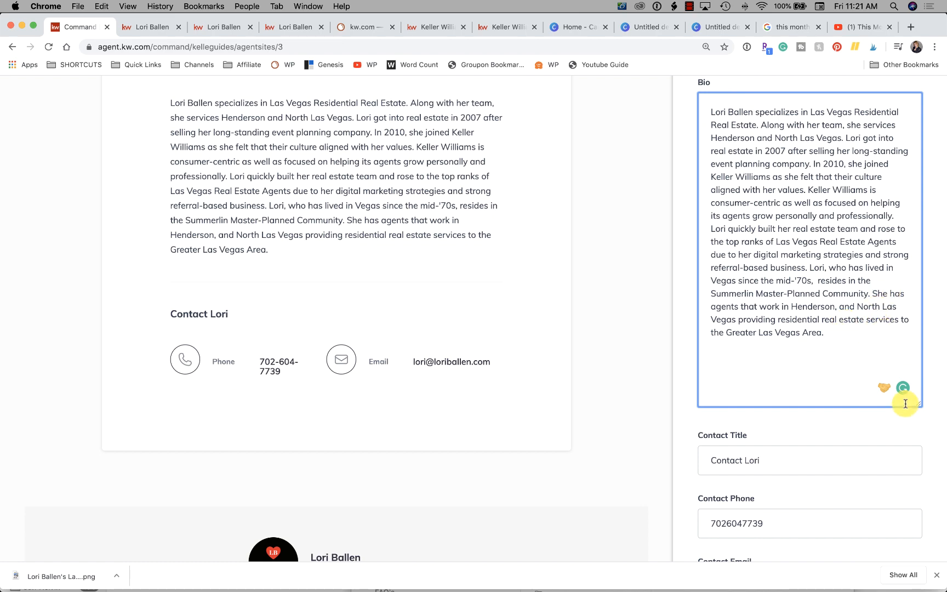
pyautogui.moveTo(917, 406); pyautogui.dragTo(901, 386)
pyautogui.scroll(2, 875, 342)
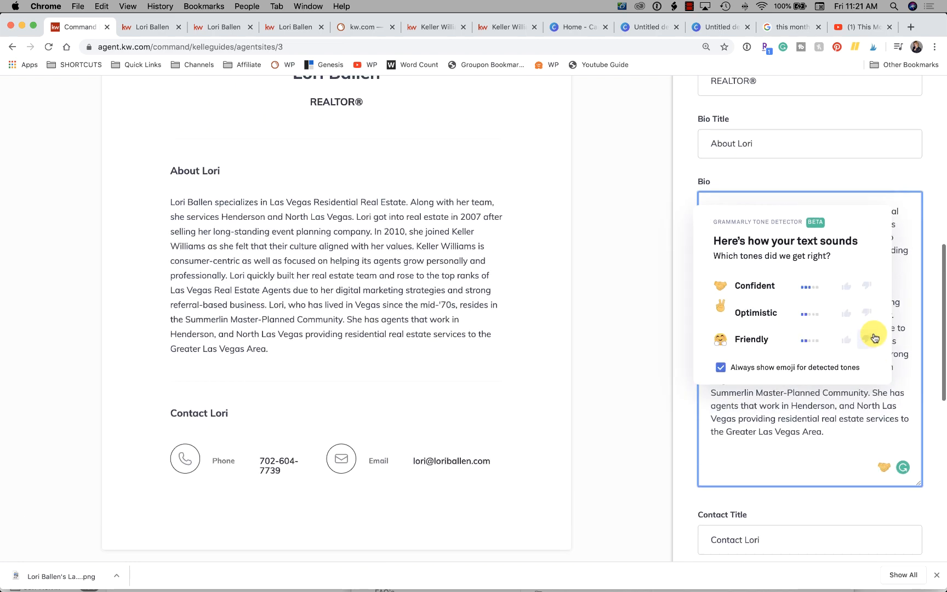
pyautogui.click(757, 185)
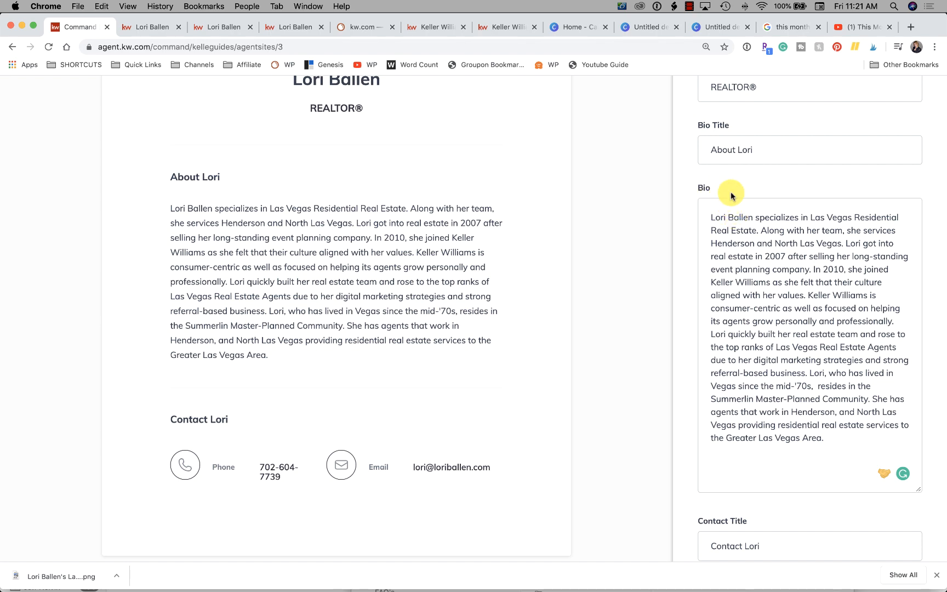
# Compare the cleaned-up Bio text with the About section in the page preview.
pyautogui.click(852, 446)
pyautogui.scroll(-1, 844, 441)
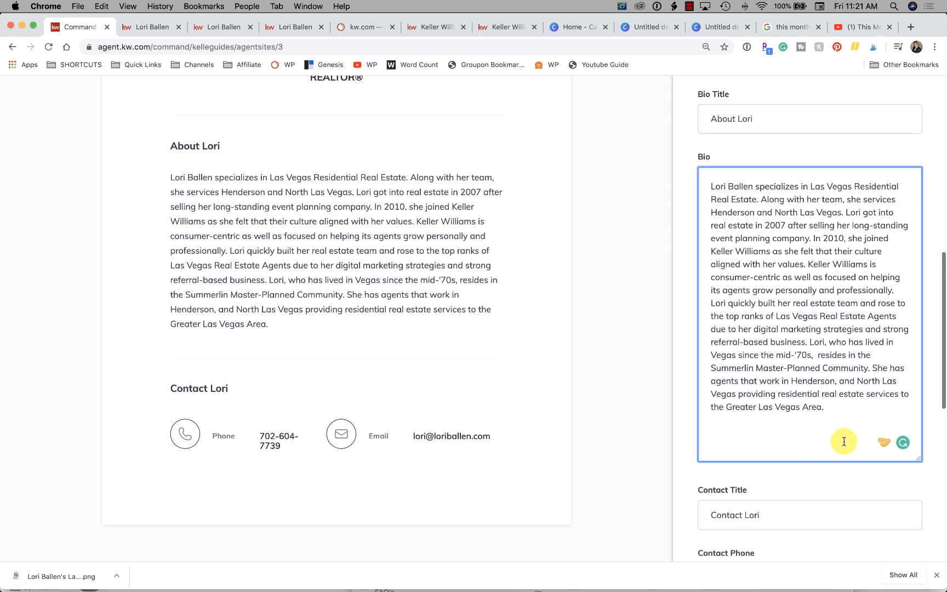
pyautogui.moveTo(363, 348); pyautogui.dragTo(282, 221)
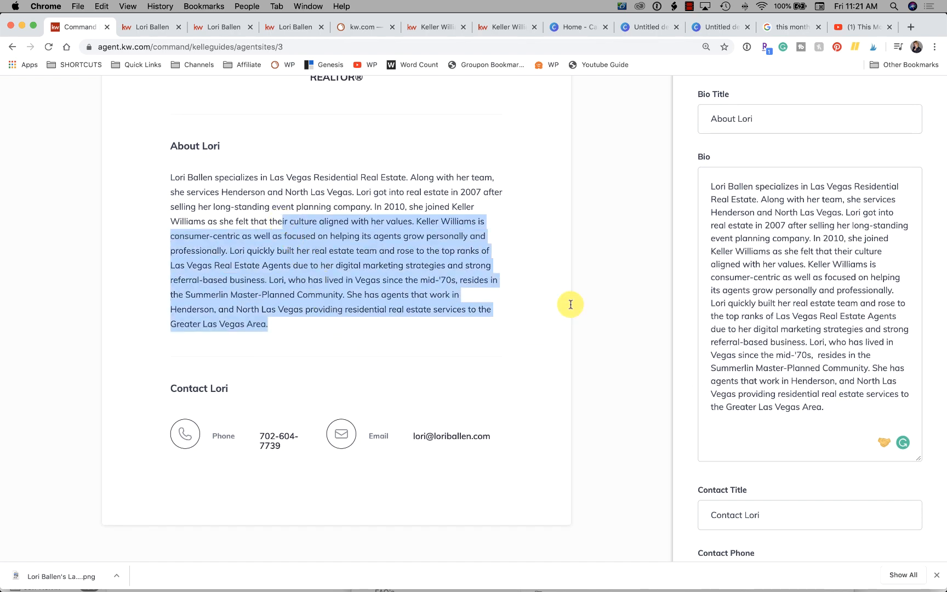
pyautogui.click(842, 409)
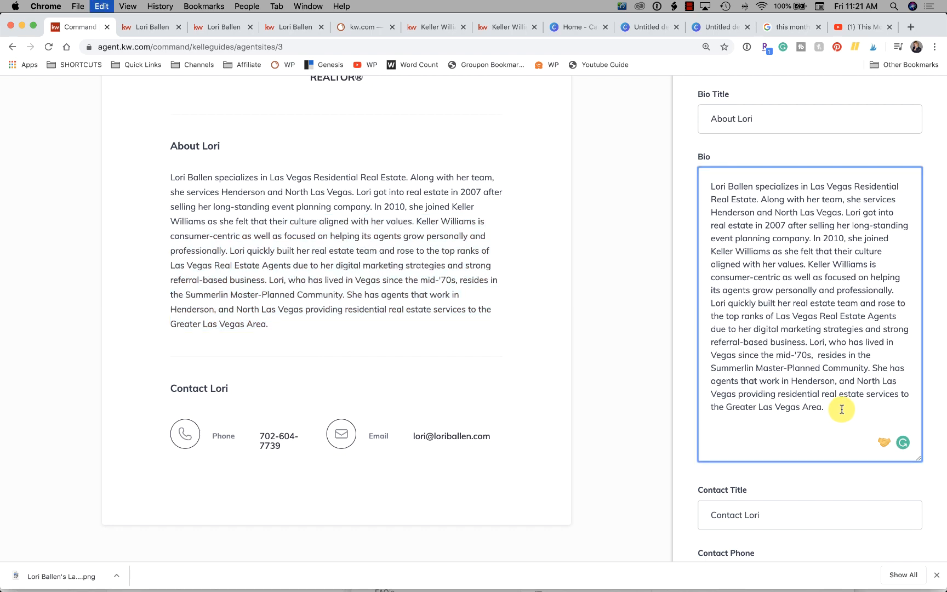
pyautogui.scroll(-3, 842, 409)
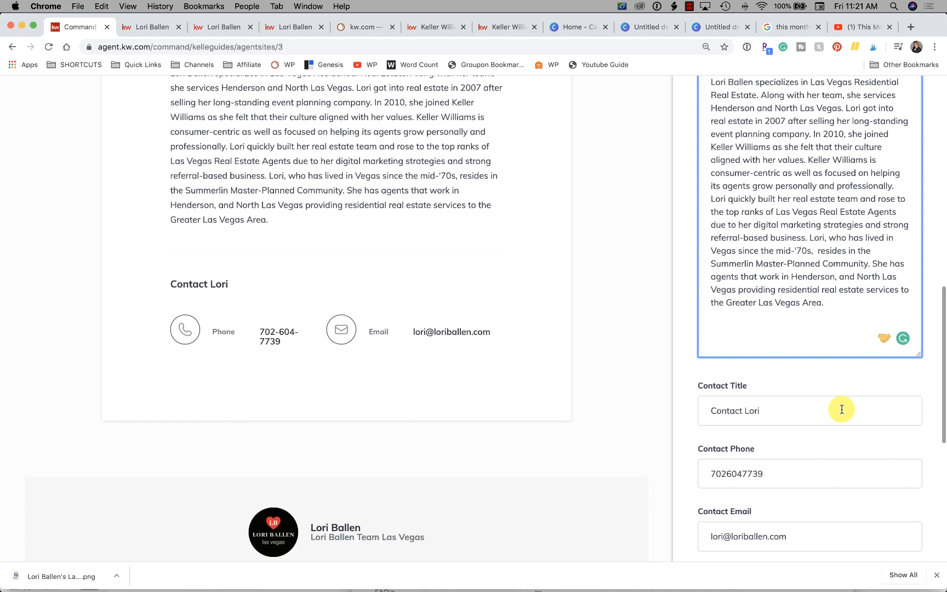
pyautogui.scroll(3, 842, 408)
pyautogui.scroll(-4, 797, 296)
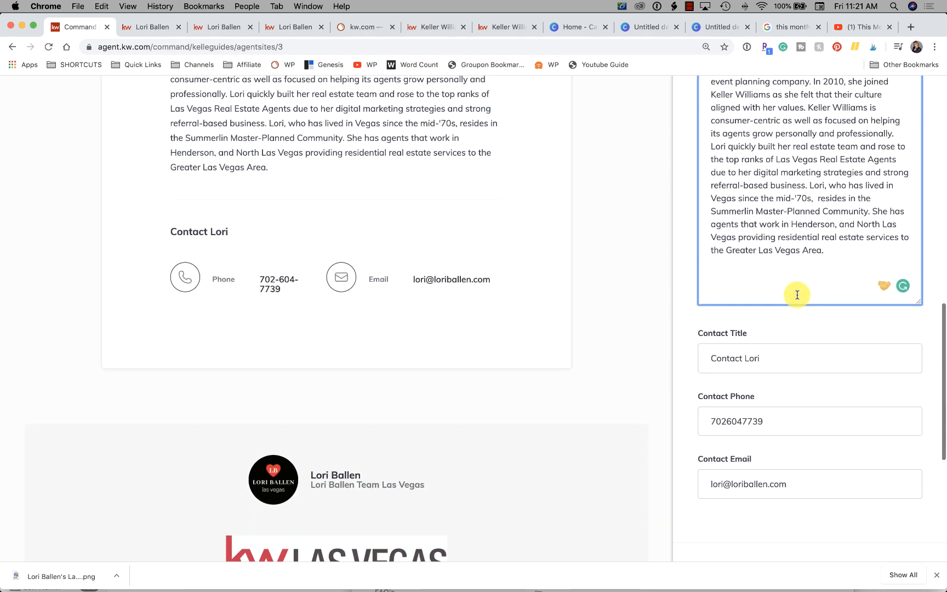
# Review the contact title, phone and email fields below the bio, and continue to the Contact page.
pyautogui.scroll(-1, 797, 296)
pyautogui.click(771, 322)
pyautogui.click(775, 403)
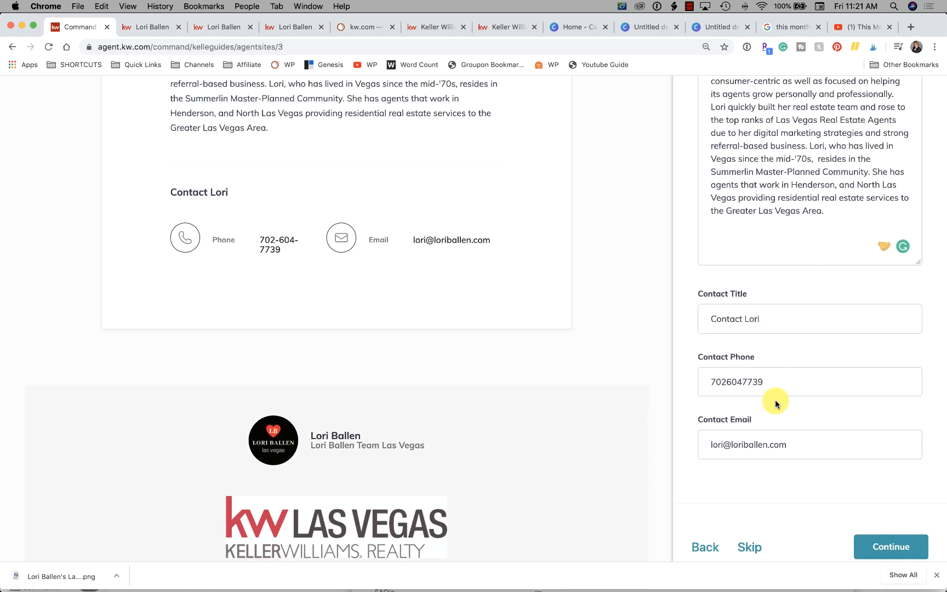
pyautogui.click(792, 444)
pyautogui.scroll(-7, 793, 444)
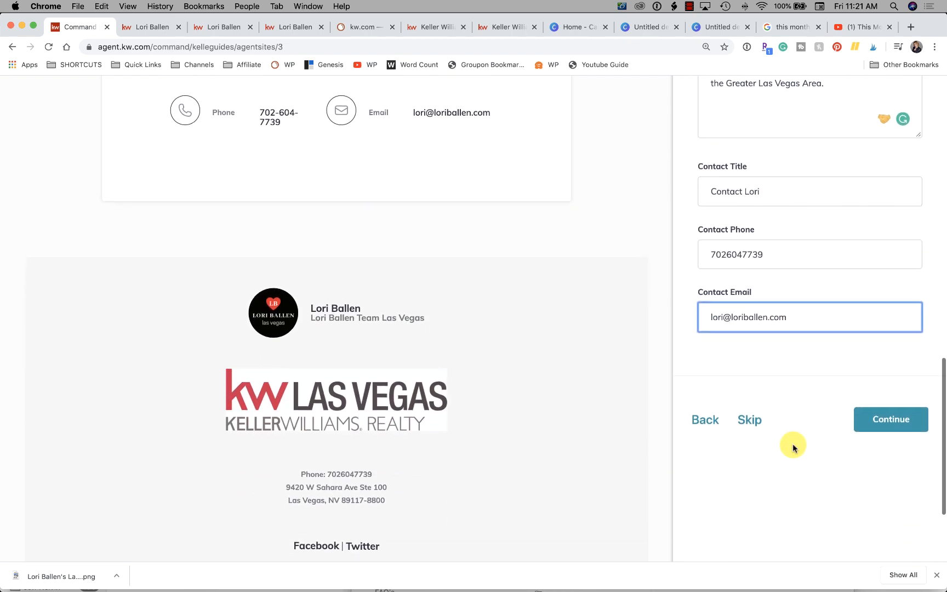
pyautogui.scroll(9, 793, 444)
pyautogui.scroll(15, 793, 446)
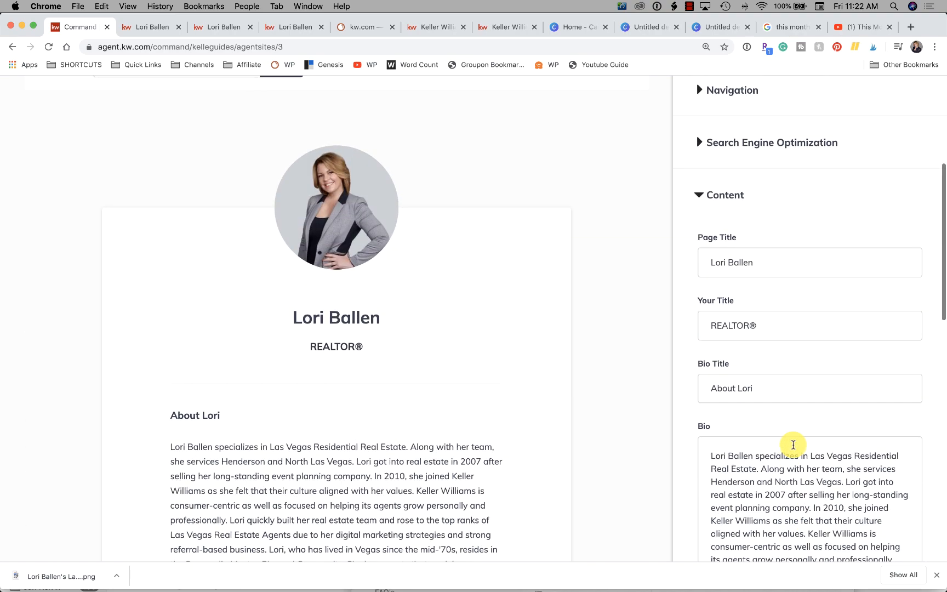
pyautogui.scroll(-15, 793, 445)
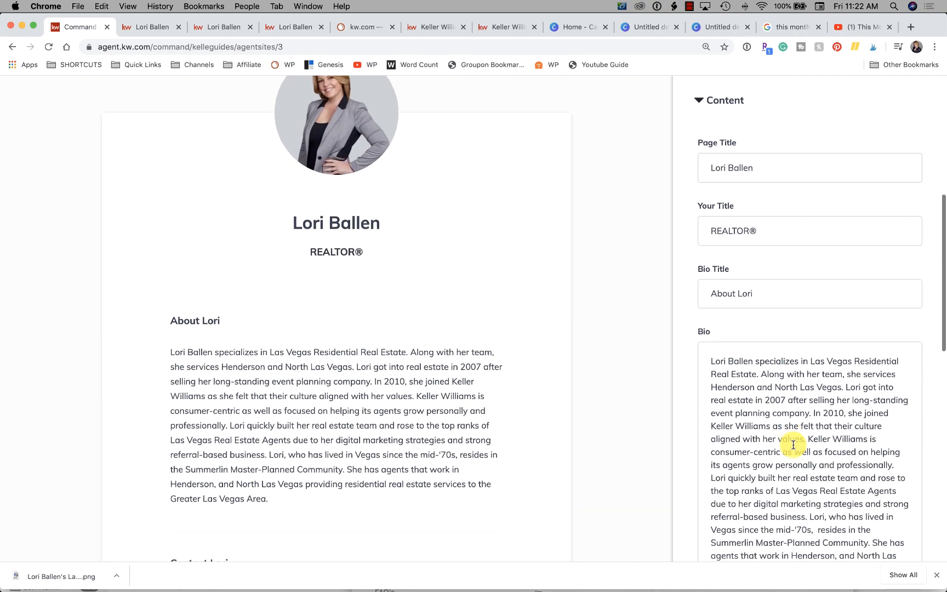
pyautogui.scroll(2, 725, 253)
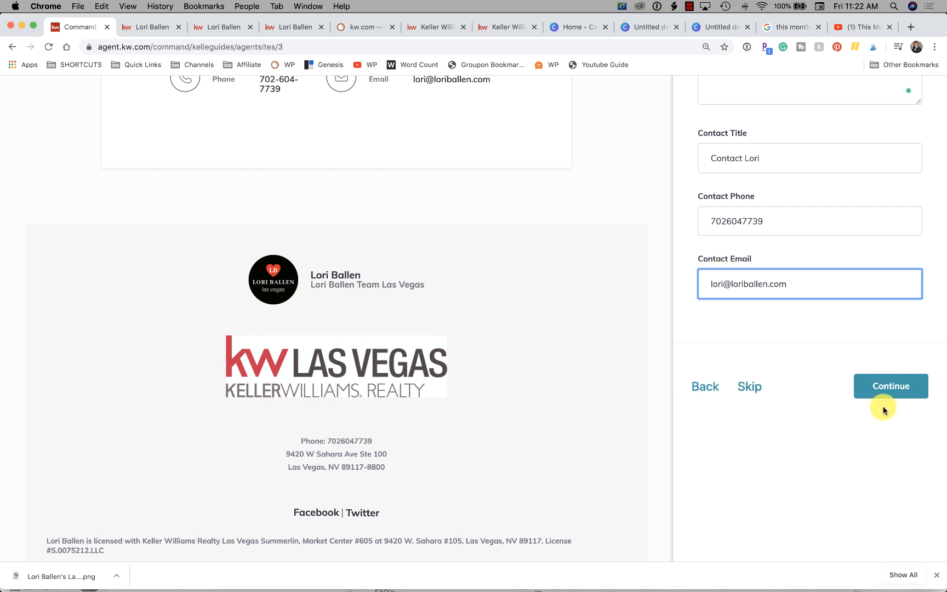
pyautogui.scroll(7, 889, 379)
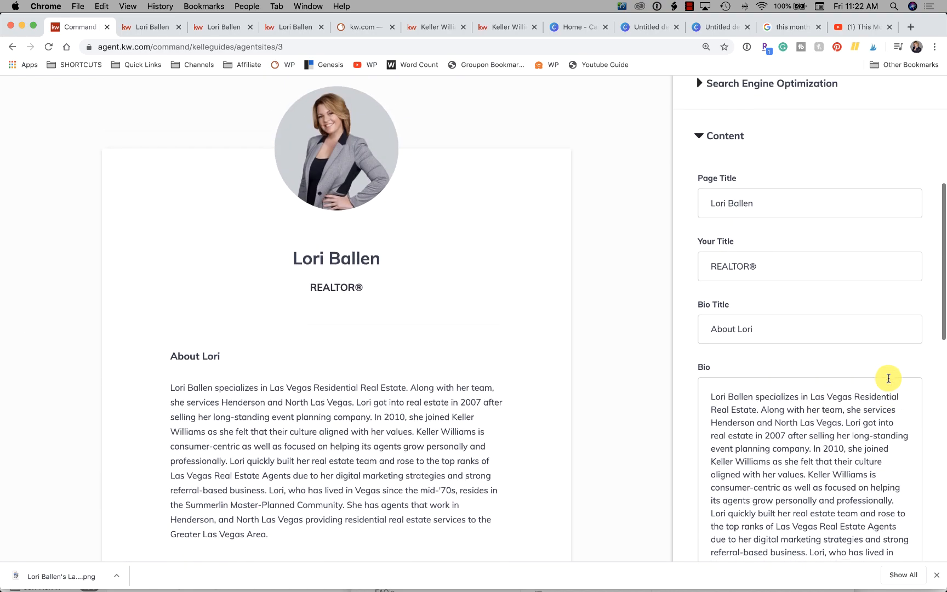
pyautogui.scroll(-10, 889, 378)
pyautogui.click(902, 489)
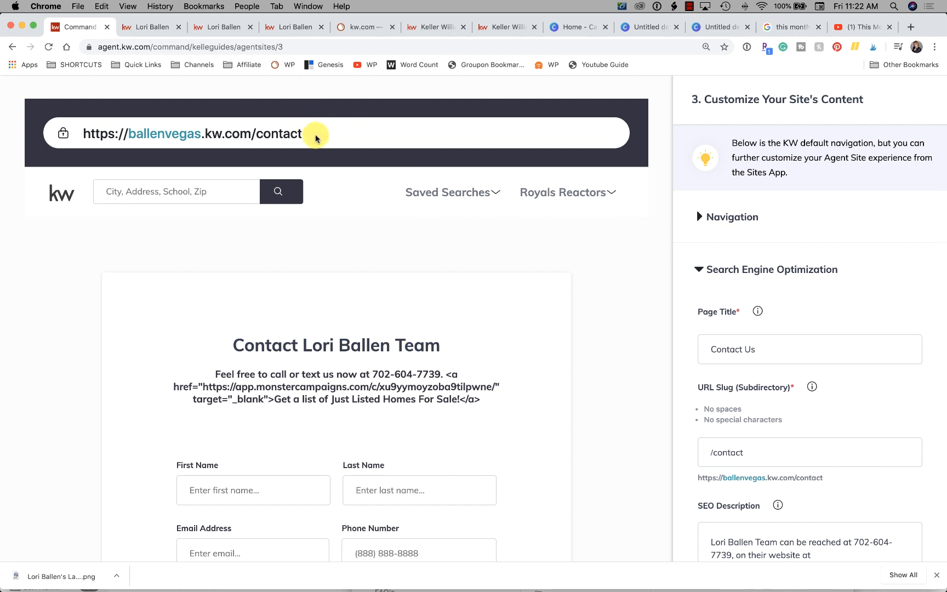
# Examine the raw link code in the Contact page preview's intro, highlighting its URL and target="_blank" attribute.
pyautogui.scroll(-3, 501, 317)
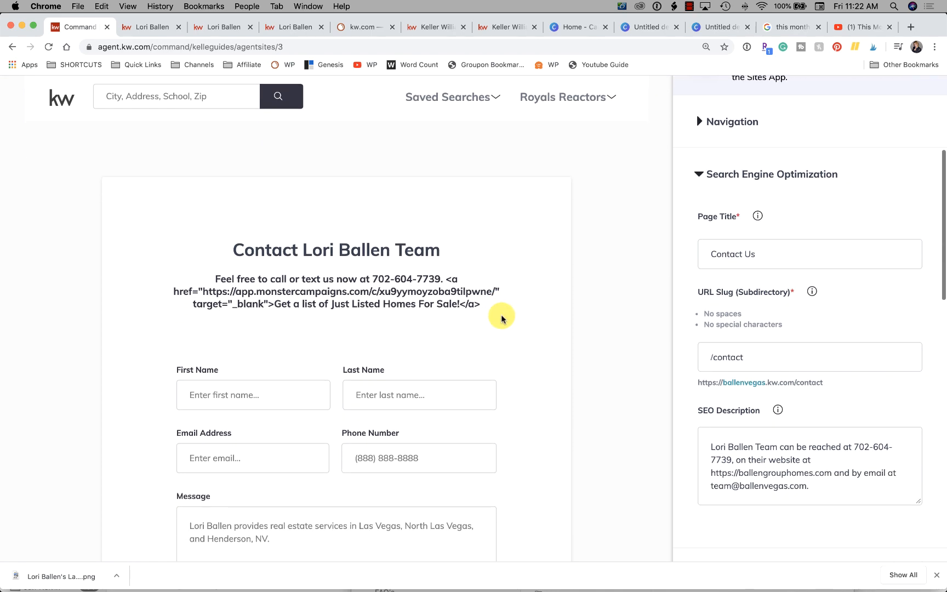
pyautogui.scroll(-1, 501, 317)
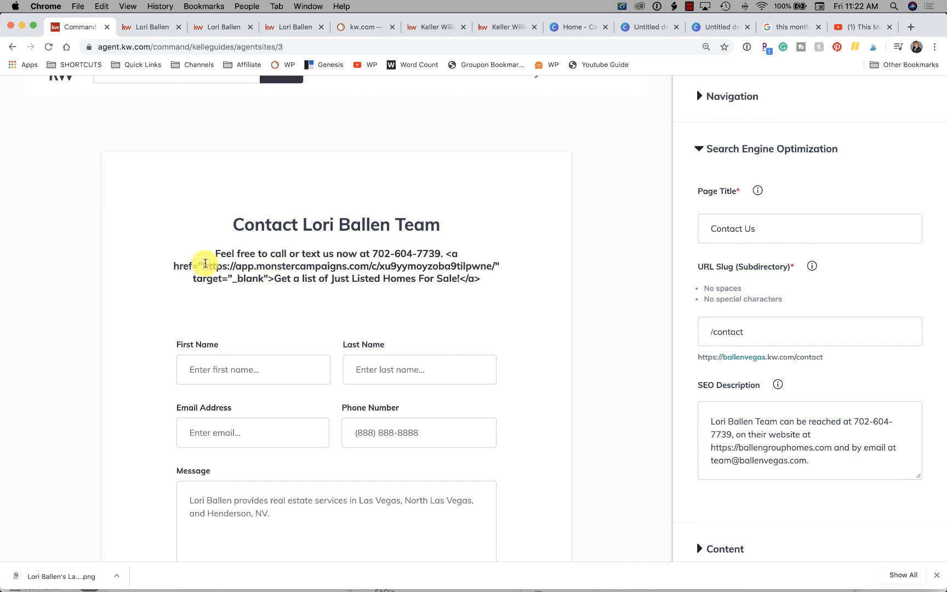
pyautogui.moveTo(201, 265); pyautogui.dragTo(261, 276)
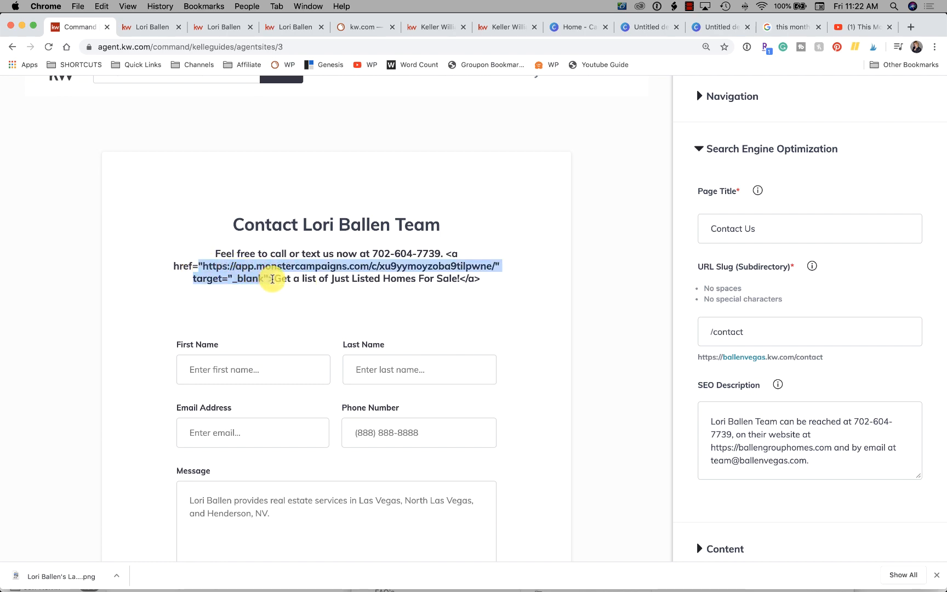
# Open the Contact Us page on the live agent site and examine how its intro link is displayed.
pyautogui.click(147, 28)
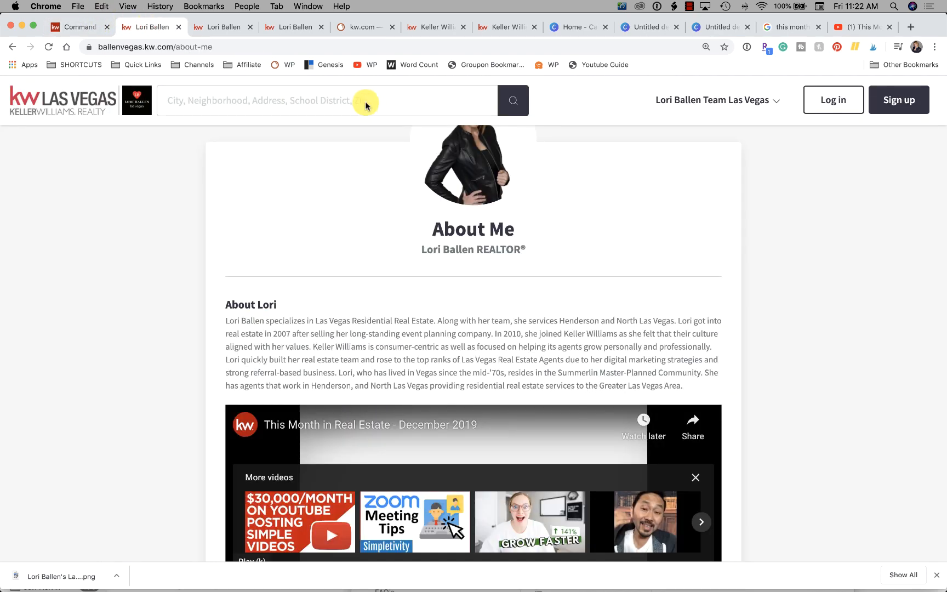
pyautogui.click(775, 103)
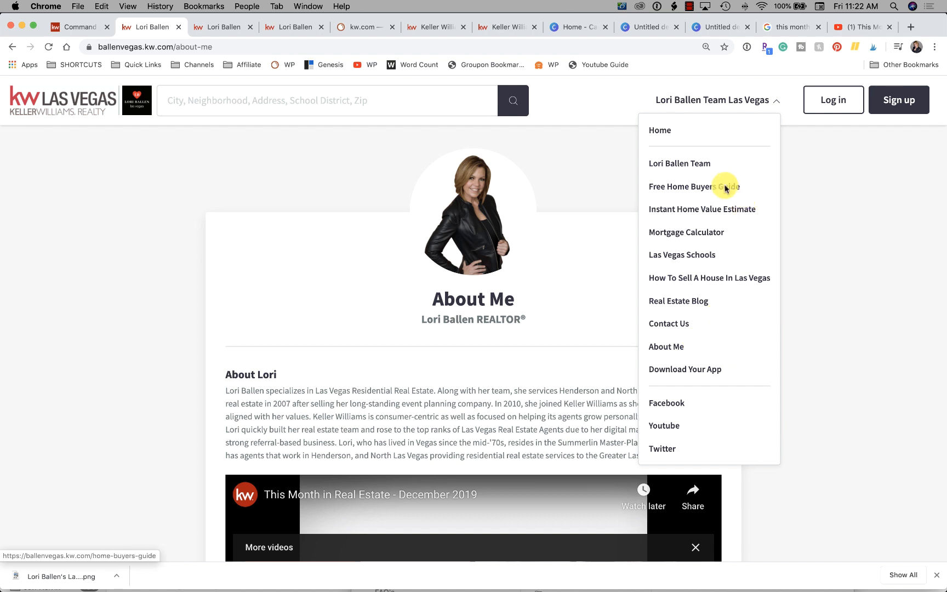
pyautogui.click(77, 27)
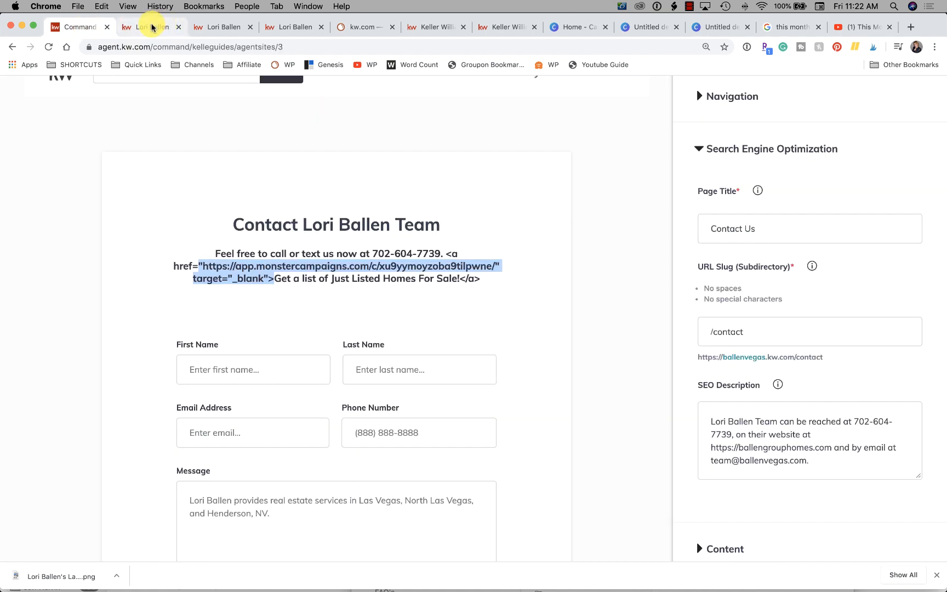
pyautogui.scroll(3, 222, 233)
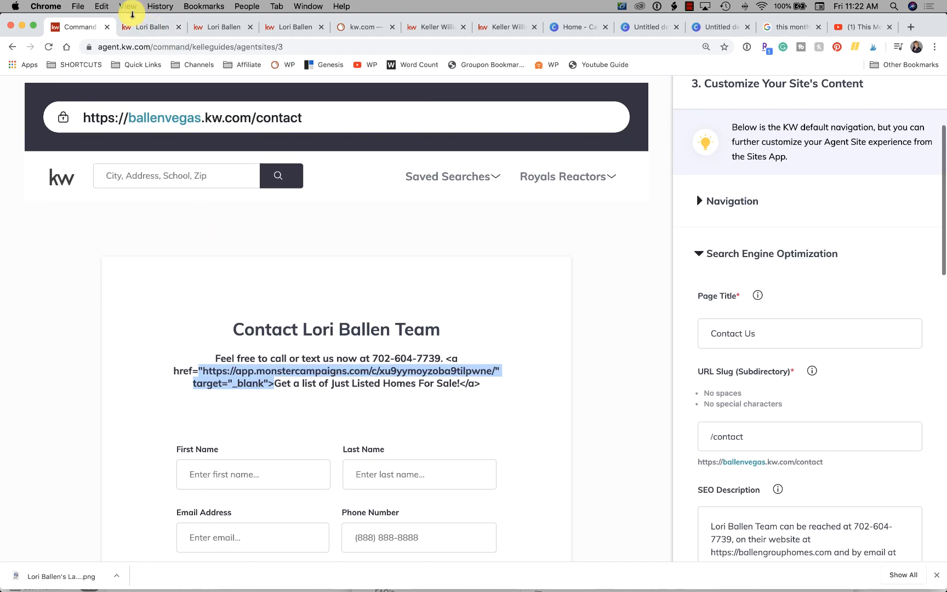
pyautogui.click(134, 26)
pyautogui.click(668, 322)
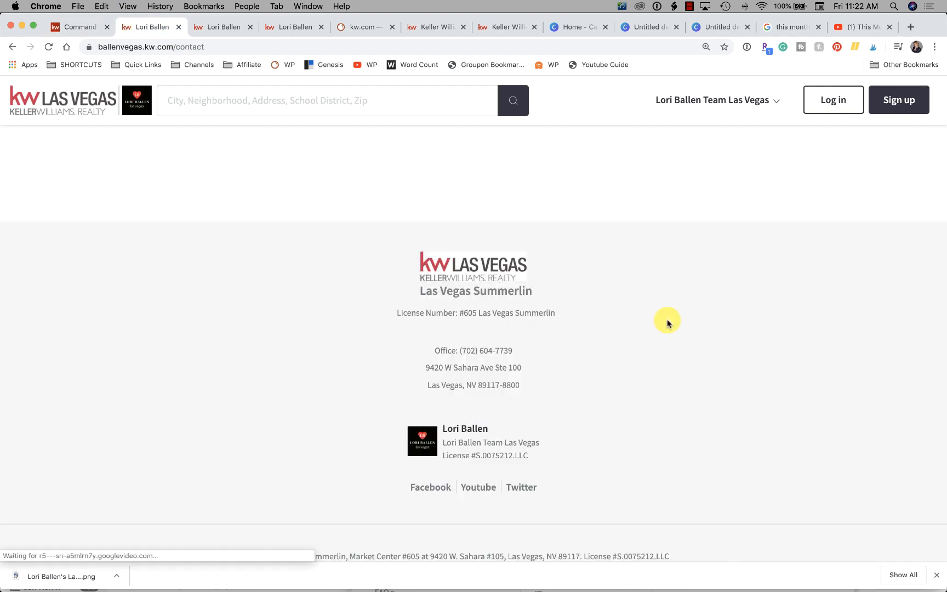
pyautogui.scroll(-3, 667, 322)
pyautogui.scroll(3, 667, 321)
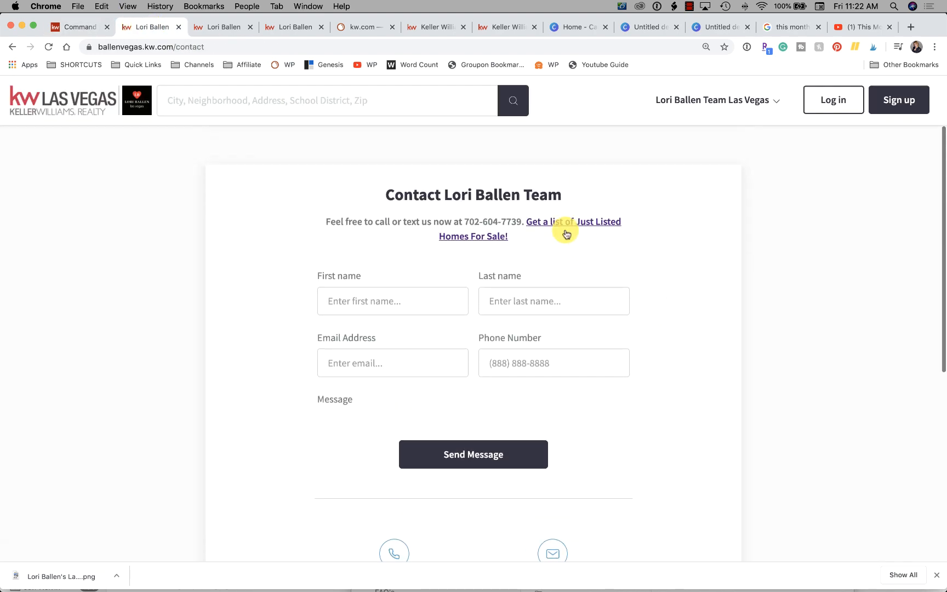
# Follow the "Get a list of Just Listed Homes For Sale!" link to view its opt-in form, and return to the site editor.
pyautogui.click(554, 222)
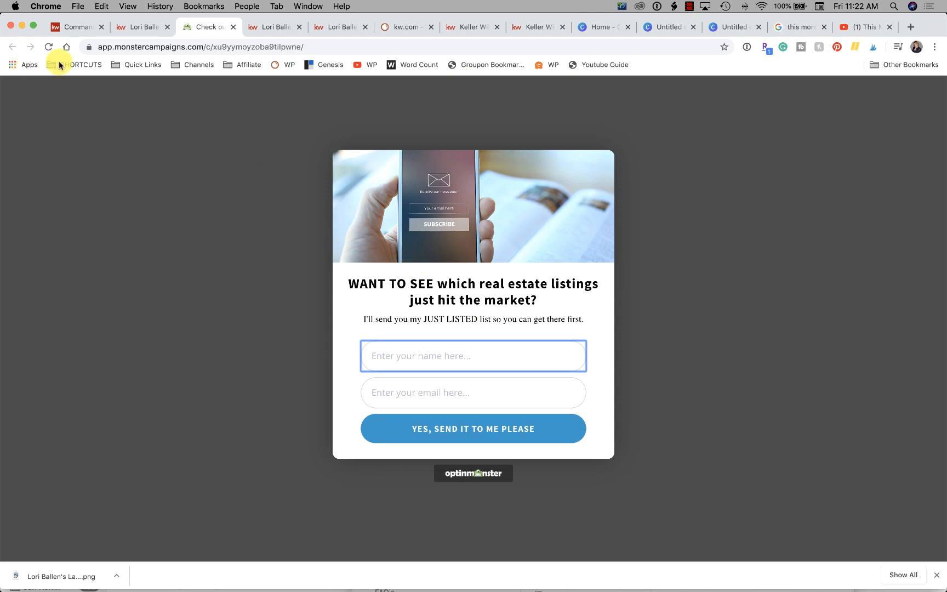
pyautogui.click(138, 27)
pyautogui.click(69, 32)
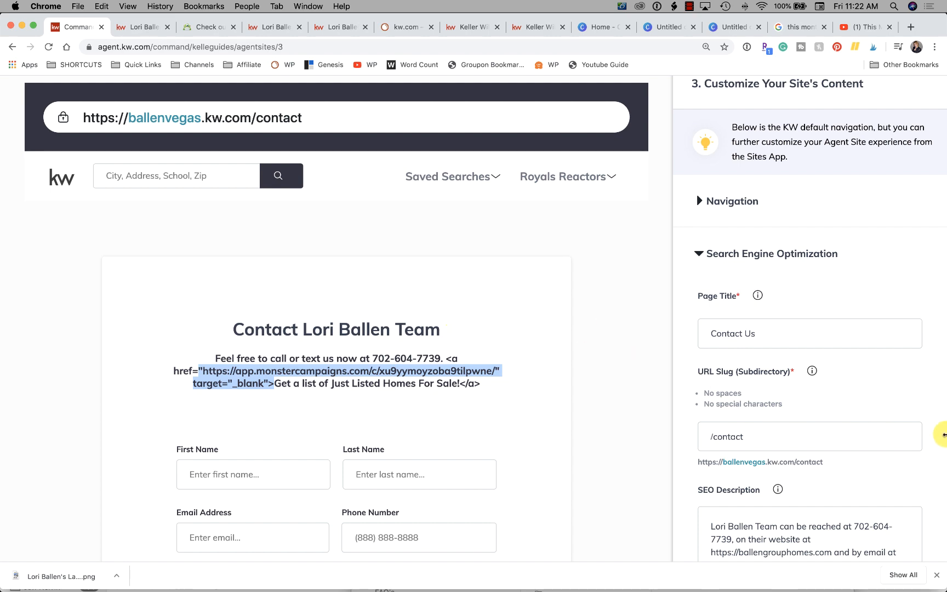
# Review the Contact page's search engine settings: the SEO description, page title and URL slug.
pyautogui.scroll(-5, 416, 353)
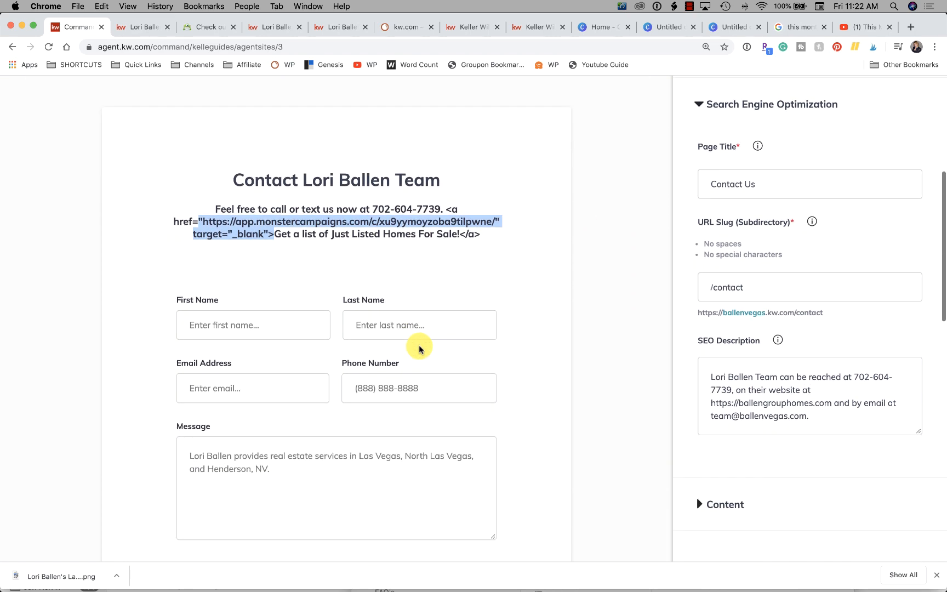
pyautogui.moveTo(707, 370); pyautogui.dragTo(821, 413)
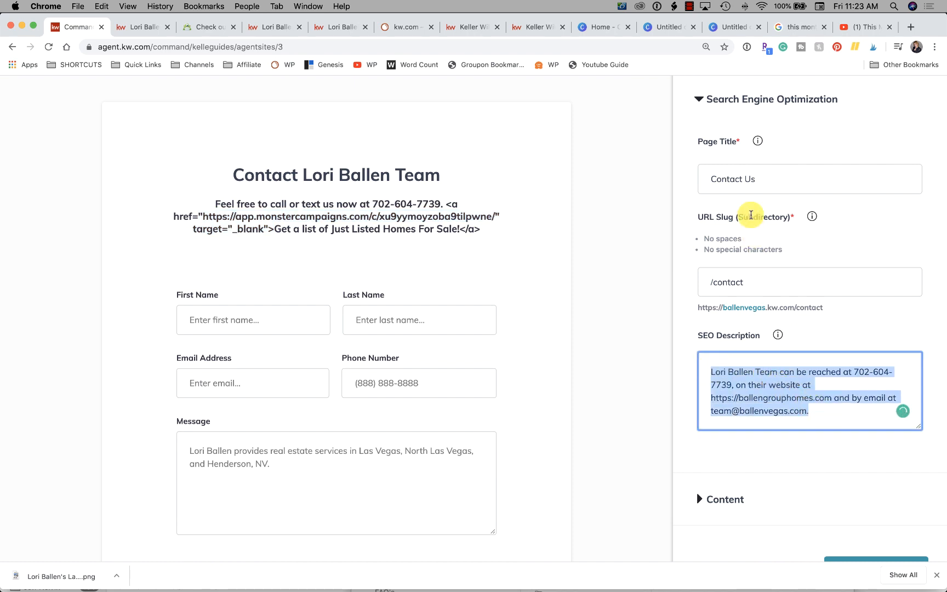
pyautogui.click(765, 180)
pyautogui.scroll(-2, 746, 203)
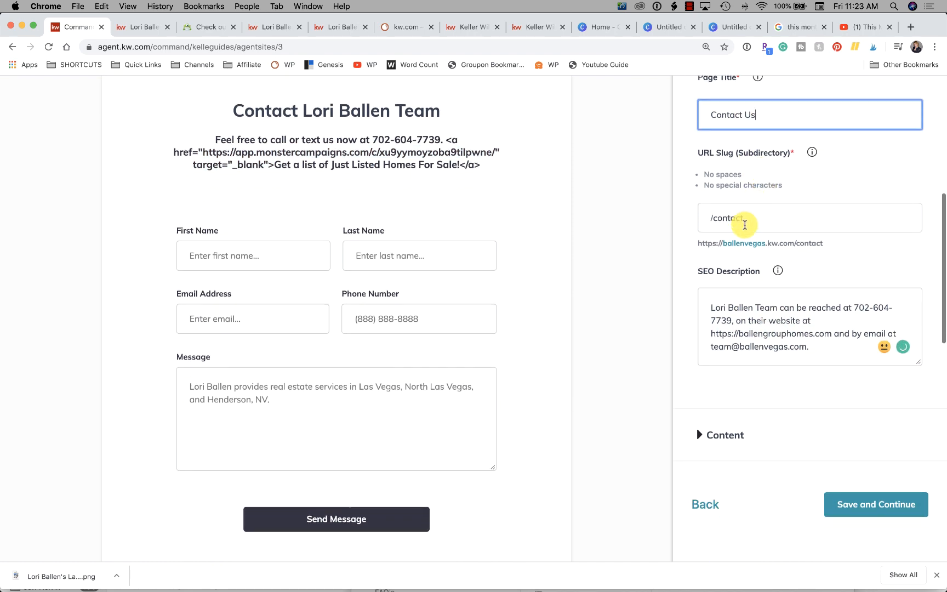
pyautogui.moveTo(744, 225); pyautogui.dragTo(640, 220)
pyautogui.scroll(-3, 751, 353)
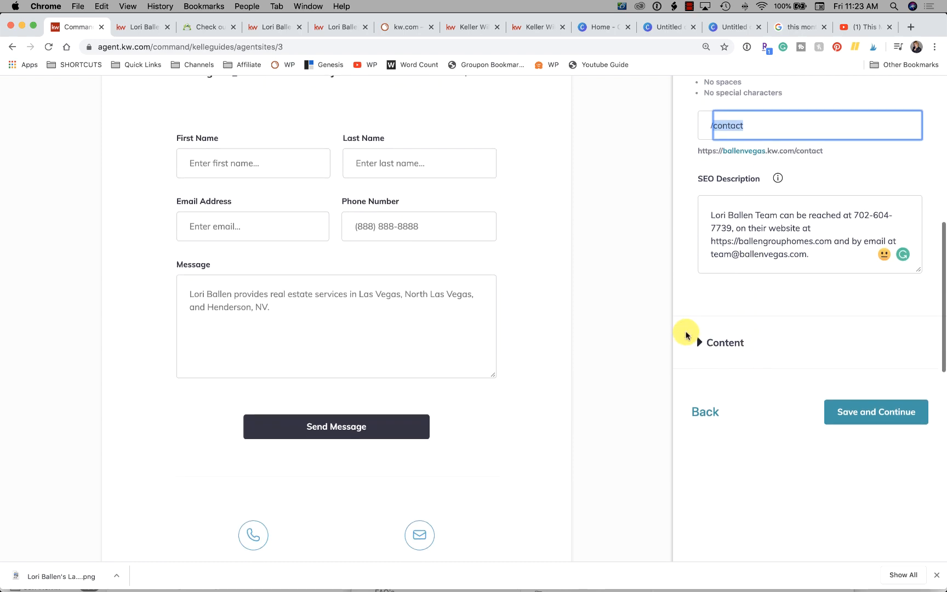
# Expand the Contact page's Content section and compare its intro paragraph, message hint, phone and email with the preview.
pyautogui.click(697, 343)
pyautogui.scroll(4, 735, 285)
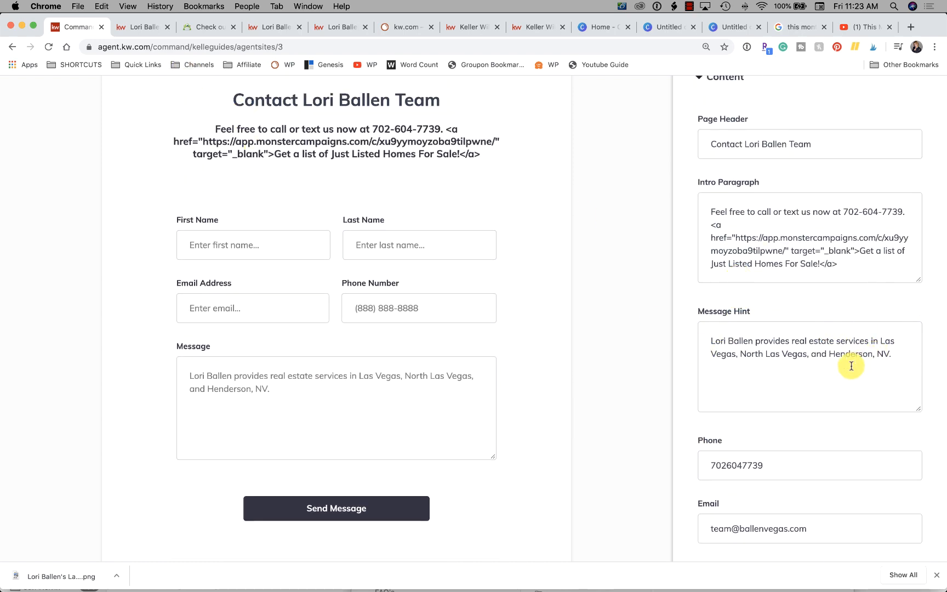
pyautogui.scroll(-5, 897, 385)
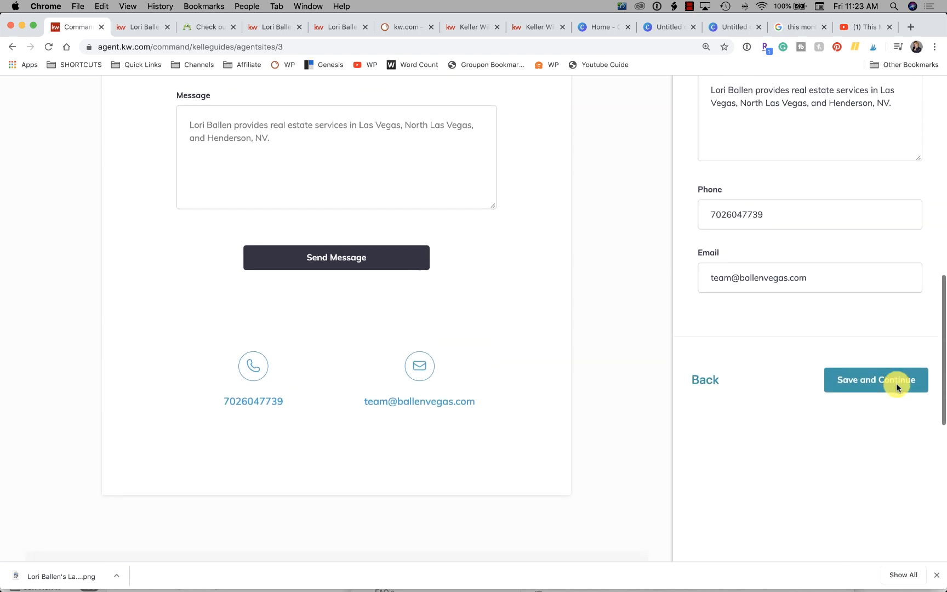
pyautogui.scroll(5, 896, 384)
pyautogui.click(268, 364)
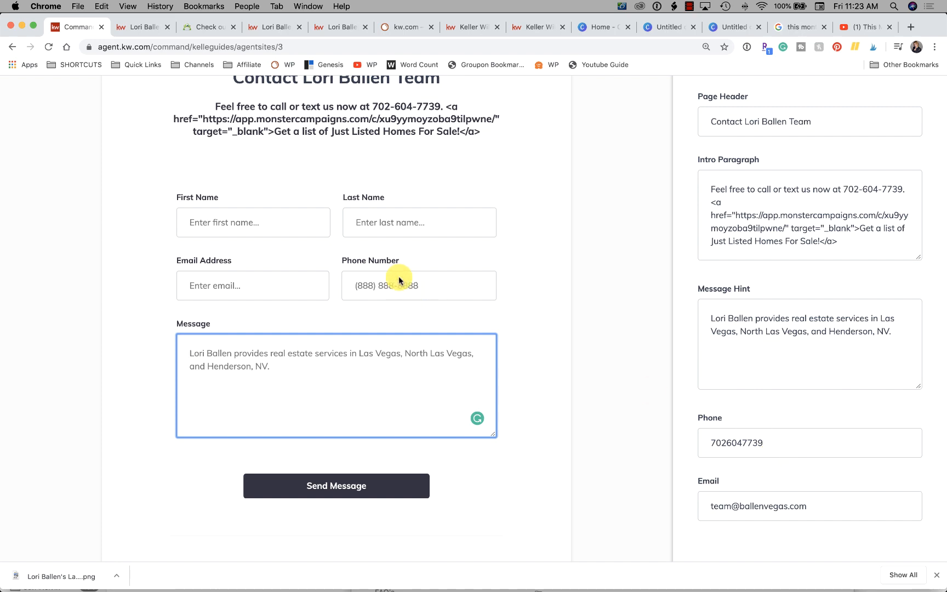
# Compare the Contact page's intro paragraph field with the intro text in the page preview.
pyautogui.scroll(4, 806, 275)
pyautogui.click(792, 338)
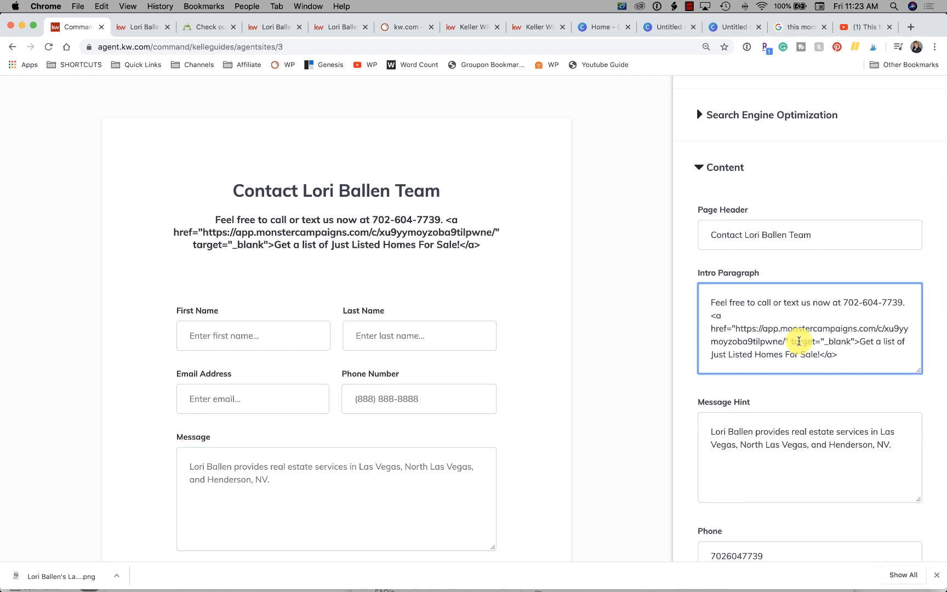
pyautogui.moveTo(768, 329); pyautogui.dragTo(554, 292)
pyautogui.click(340, 225)
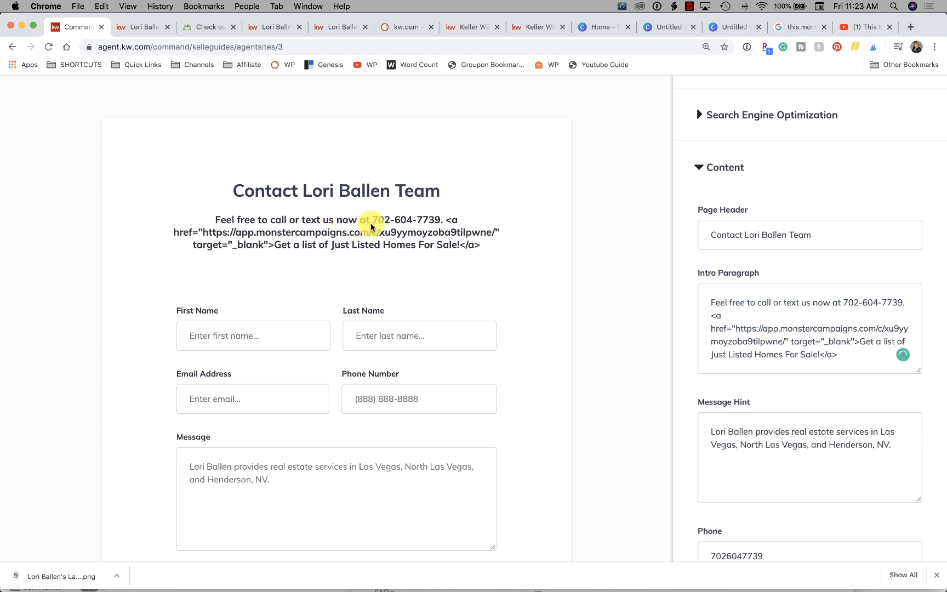
pyautogui.click(828, 355)
pyautogui.scroll(-2, 500, 305)
pyautogui.scroll(-1, 500, 307)
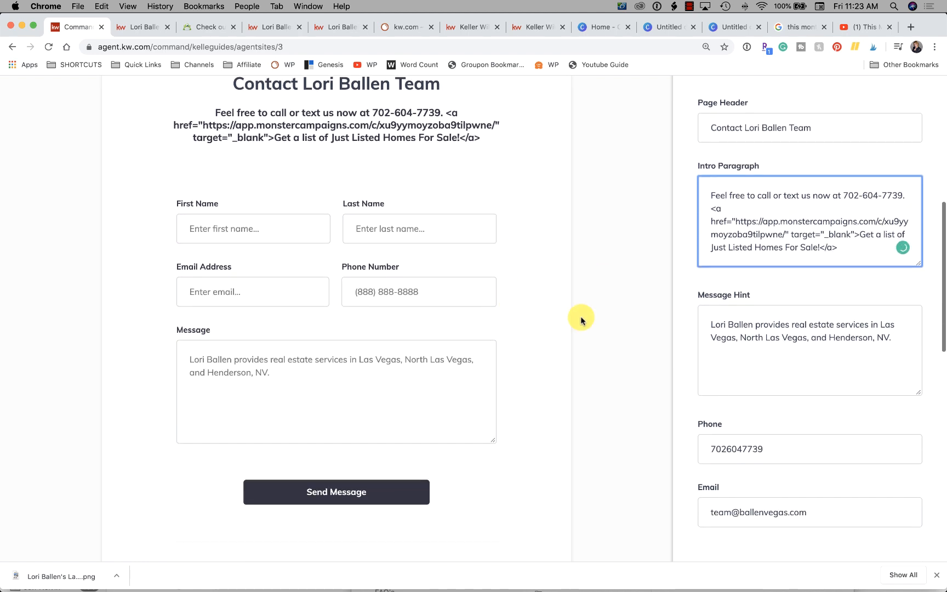
# Replace the message hint with "We'd love to consult with you about your Las Vegas, Henderson, or North Las Vegas Real Estate Needs.".
pyautogui.click(740, 351)
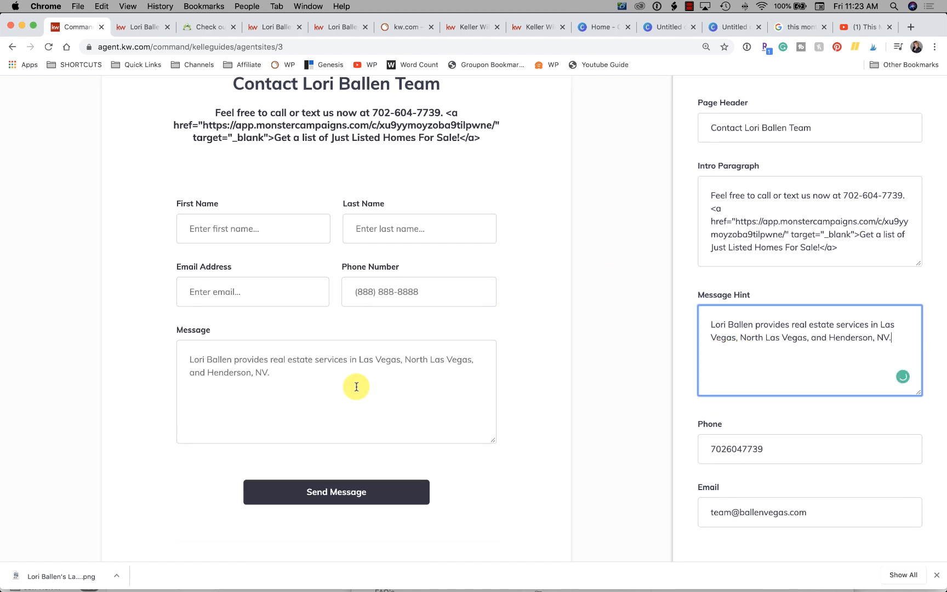
pyautogui.click(282, 373)
pyautogui.click(895, 336)
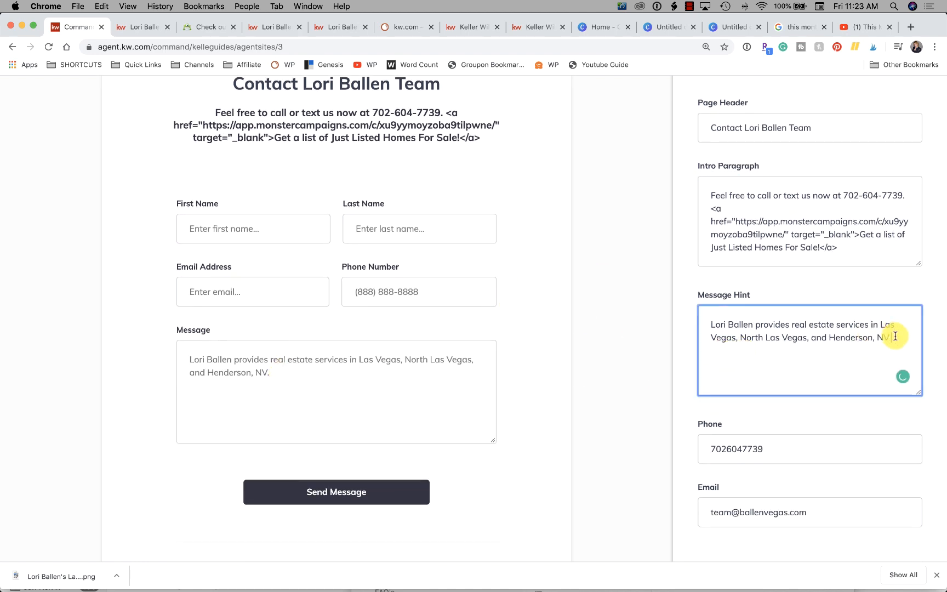
pyautogui.moveTo(895, 336); pyautogui.dragTo(691, 317)
pyautogui.press('BackSpace')
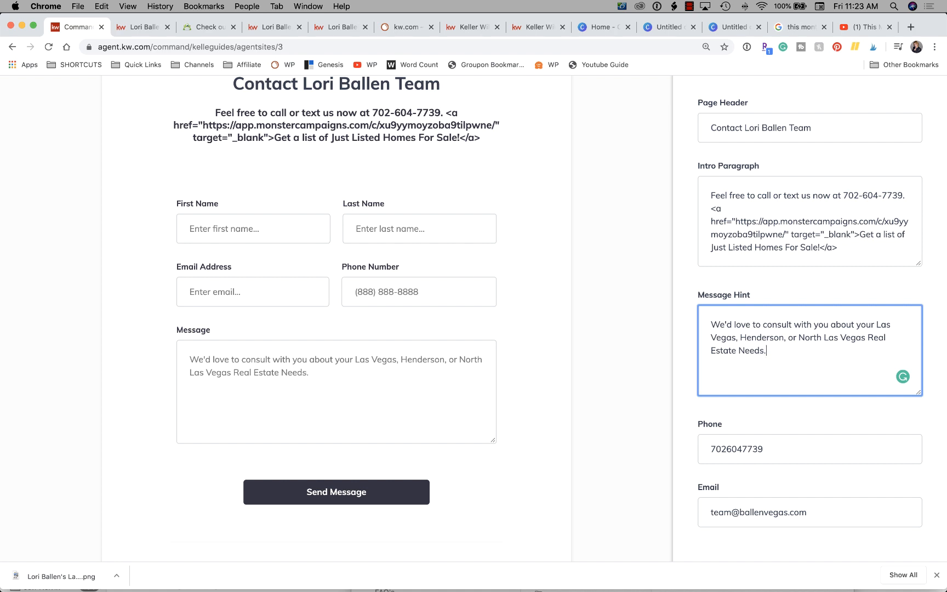
# Set the Contact form's message hint to "Please tell us how we can help you today.".
pyautogui.click(245, 361)
pyautogui.click(247, 297)
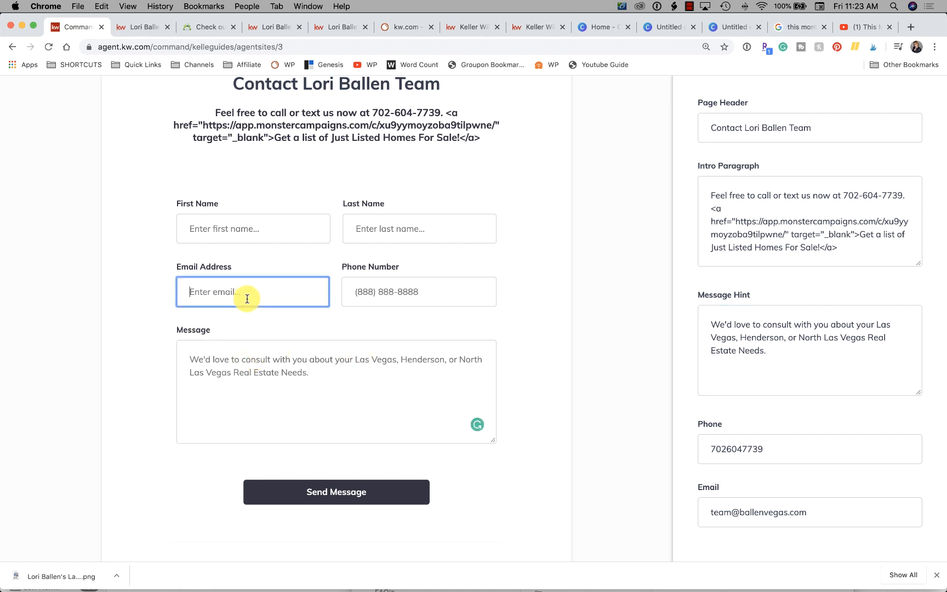
pyautogui.click(281, 385)
pyautogui.moveTo(789, 344); pyautogui.dragTo(703, 328)
pyautogui.press('BackSpace')
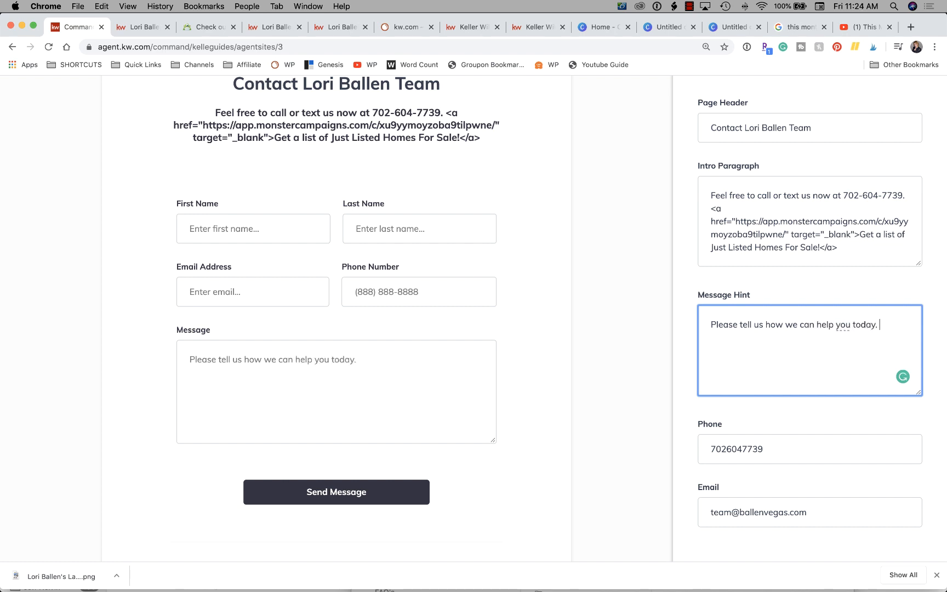
# Check the Contact page's phone and email against the preview, and save the page content to finish the site guide.
pyautogui.scroll(-1, 560, 302)
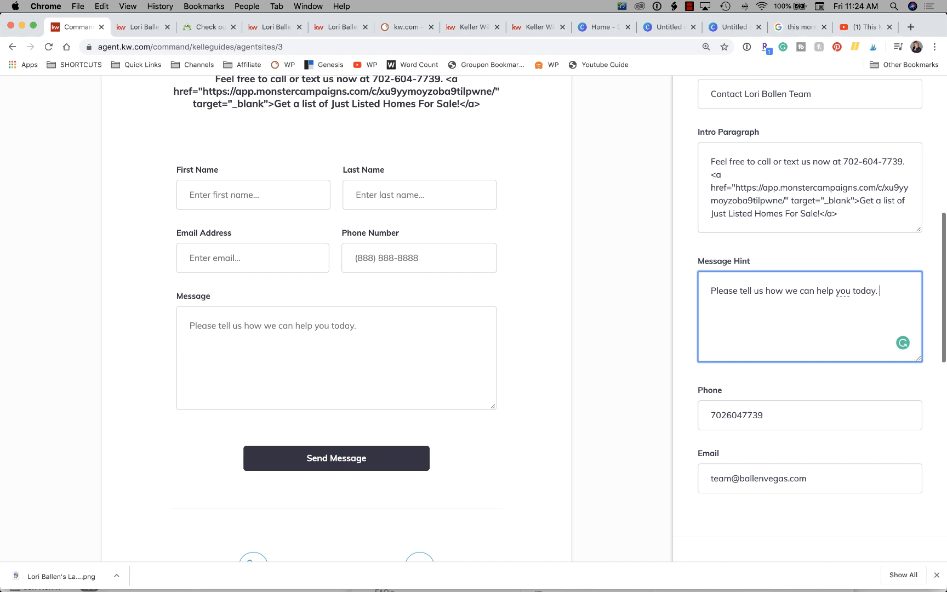
pyautogui.scroll(-4, 881, 270)
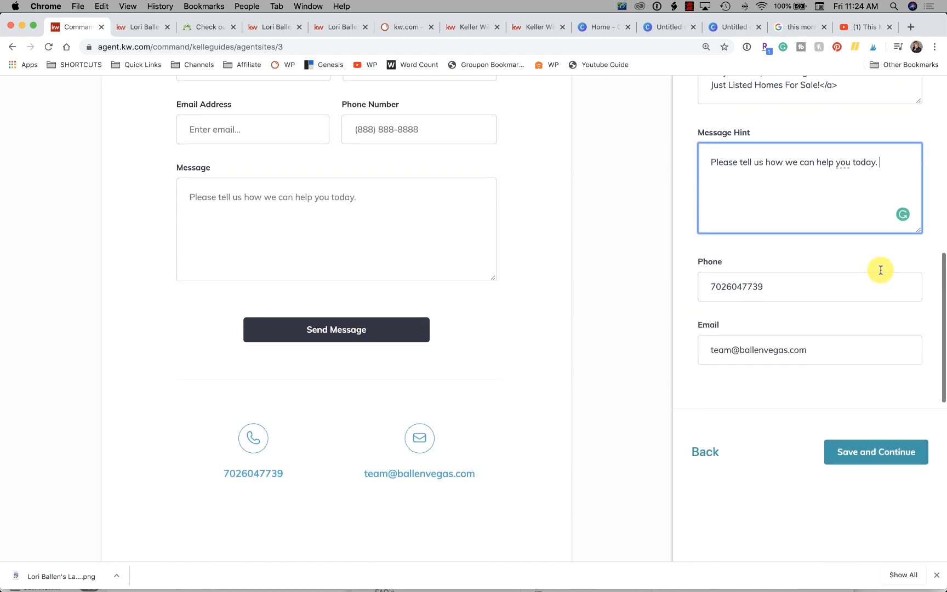
pyautogui.scroll(5, 794, 413)
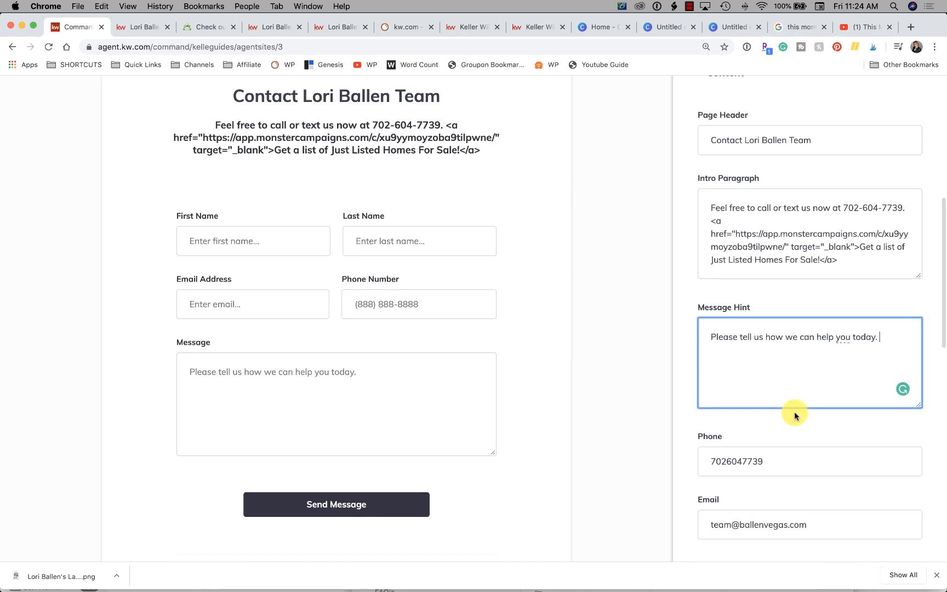
pyautogui.scroll(-8, 389, 374)
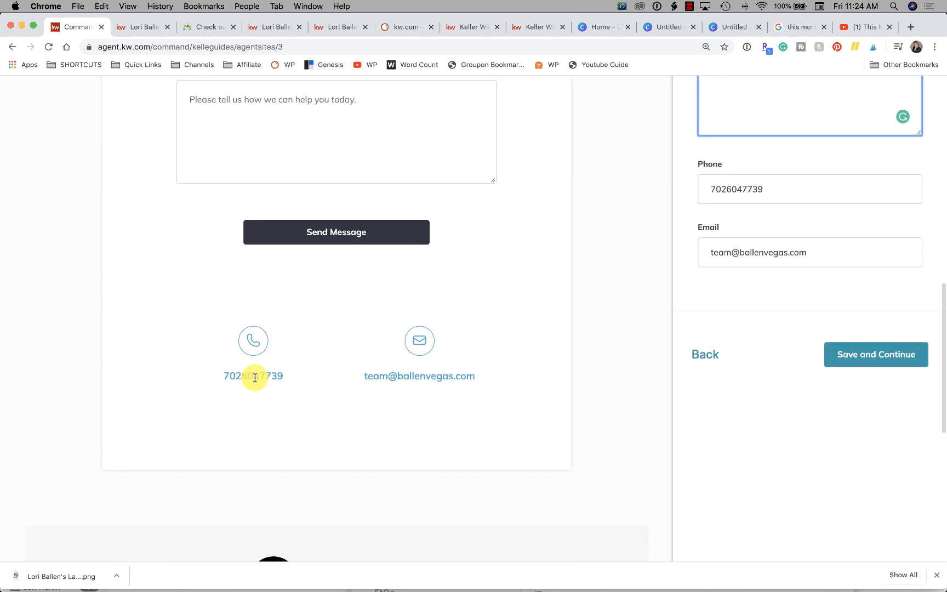
pyautogui.click(759, 254)
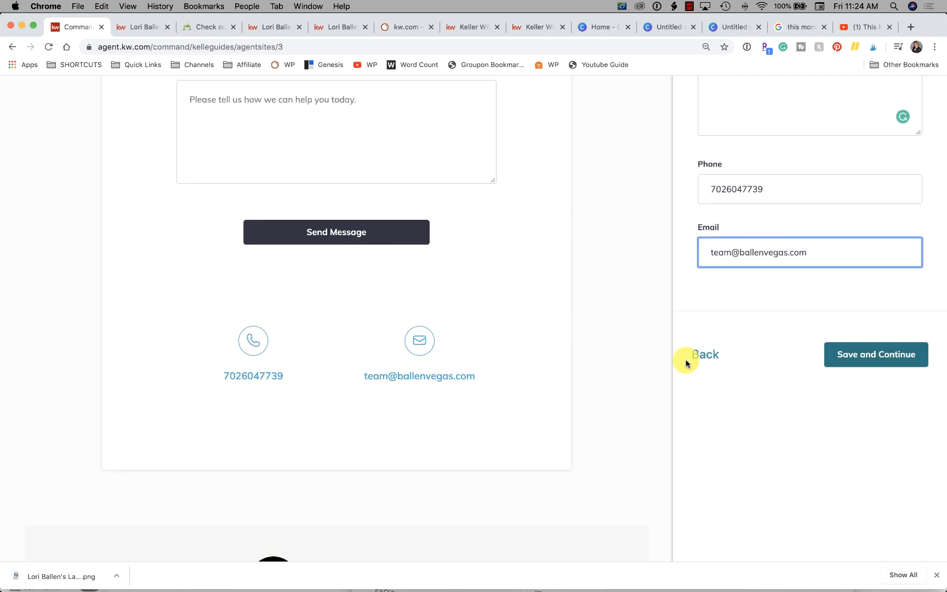
pyautogui.scroll(7, 509, 365)
pyautogui.scroll(-8, 510, 366)
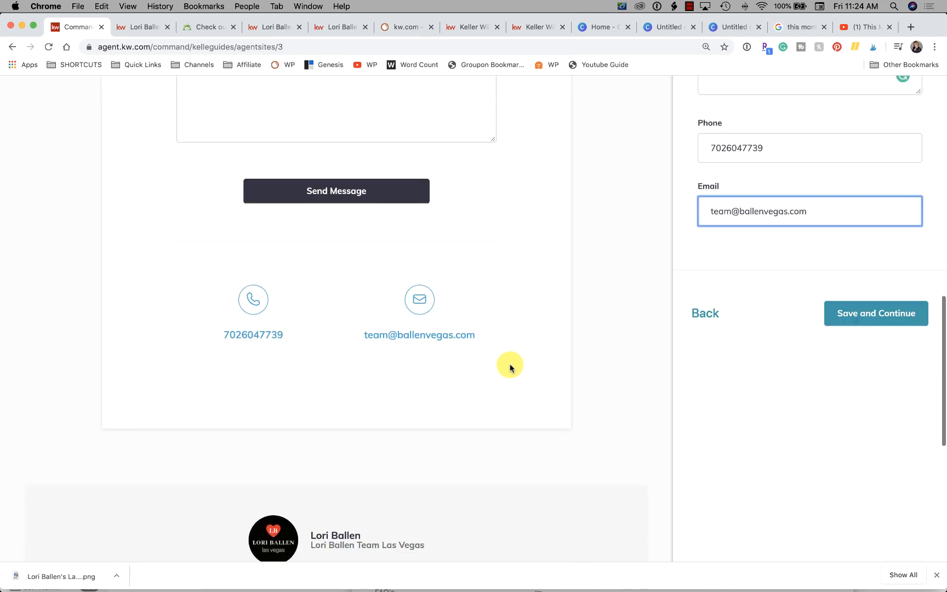
pyautogui.click(871, 313)
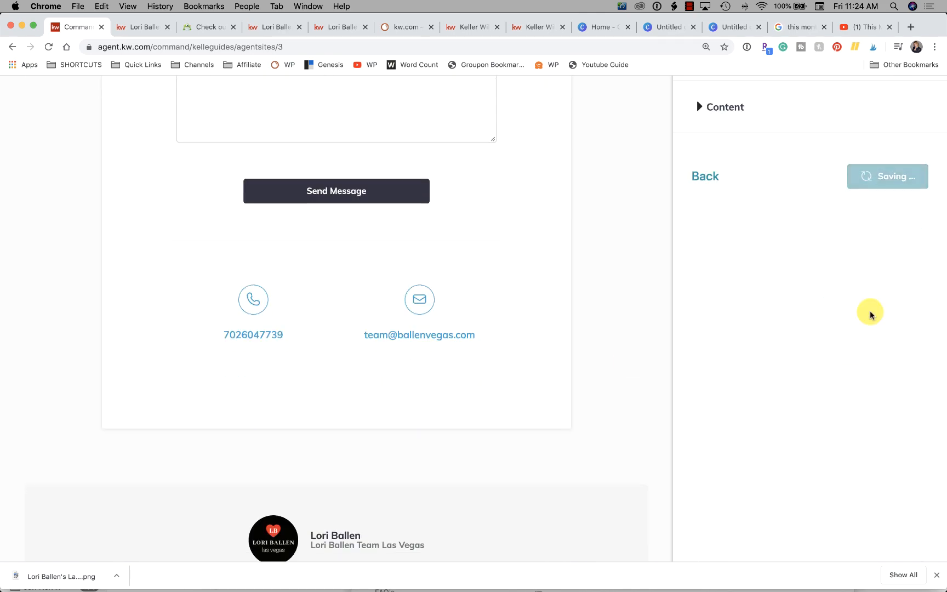
pyautogui.click(849, 167)
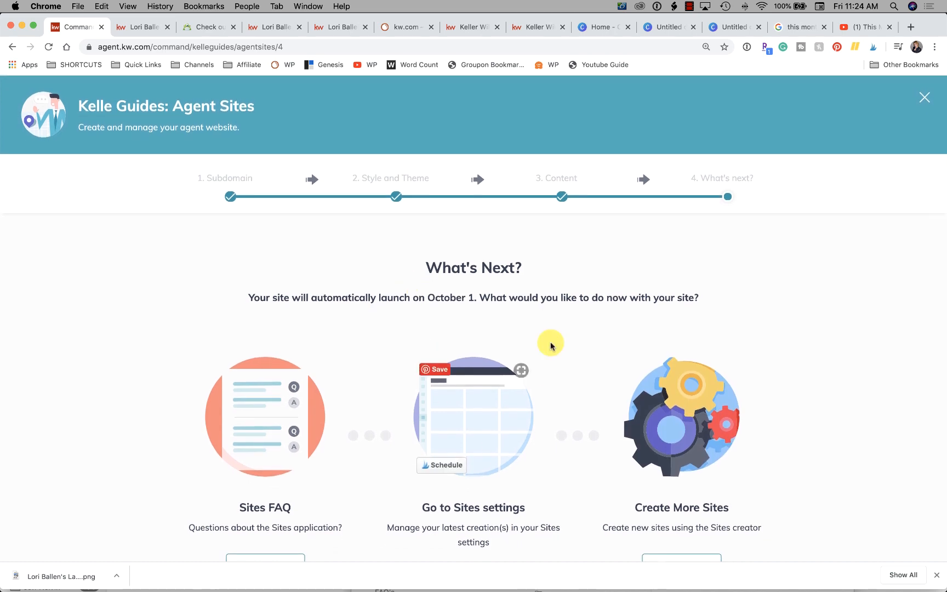
# Go to the Sites settings, view the provider choices for configuring the site, and dismiss them.
pyautogui.scroll(-5, 350, 373)
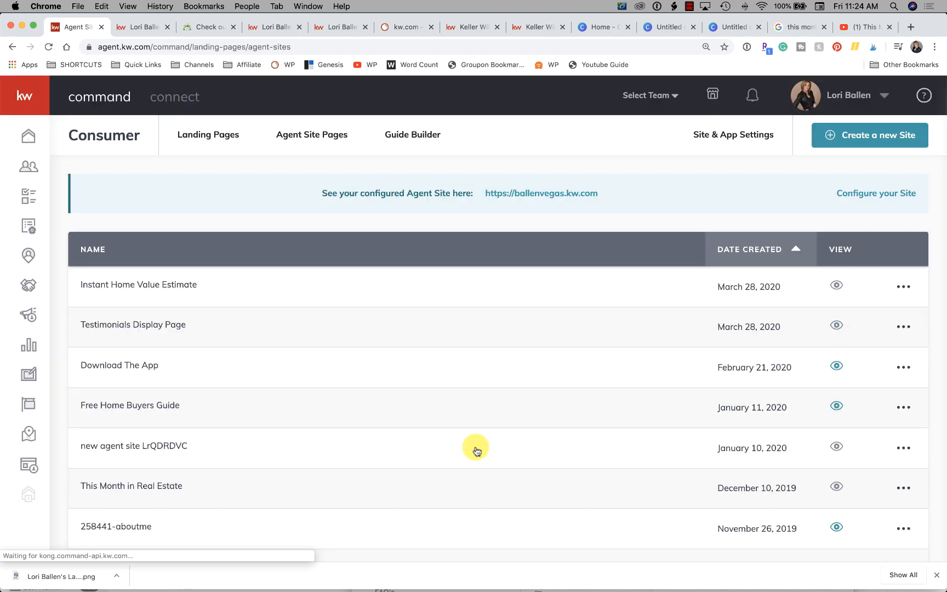
pyautogui.scroll(-1, 477, 451)
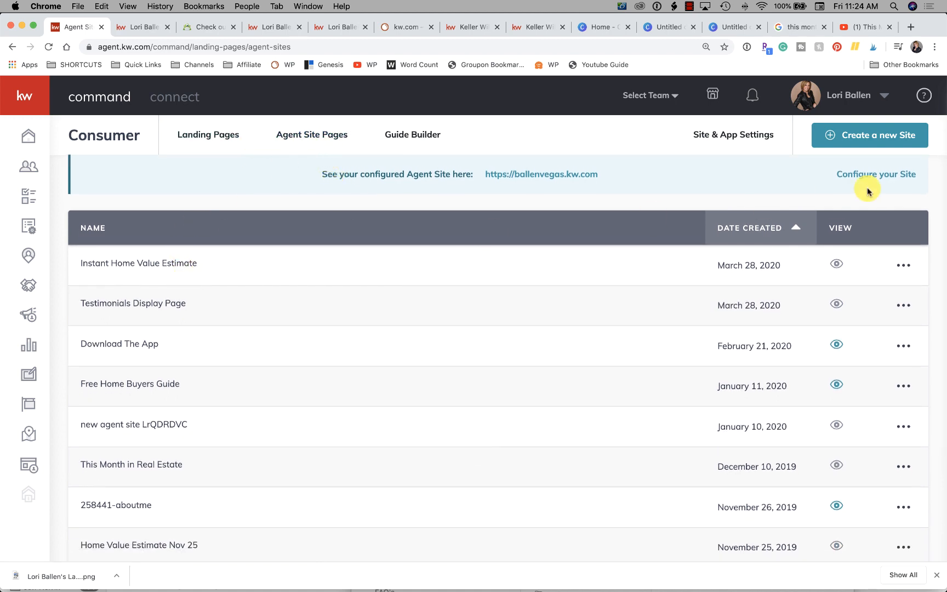
pyautogui.click(907, 180)
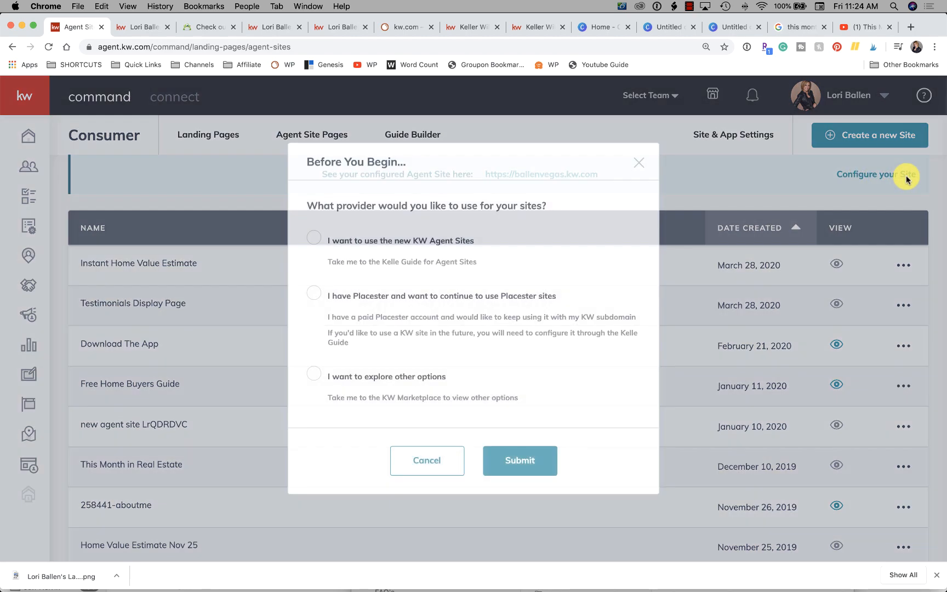
pyautogui.click(639, 163)
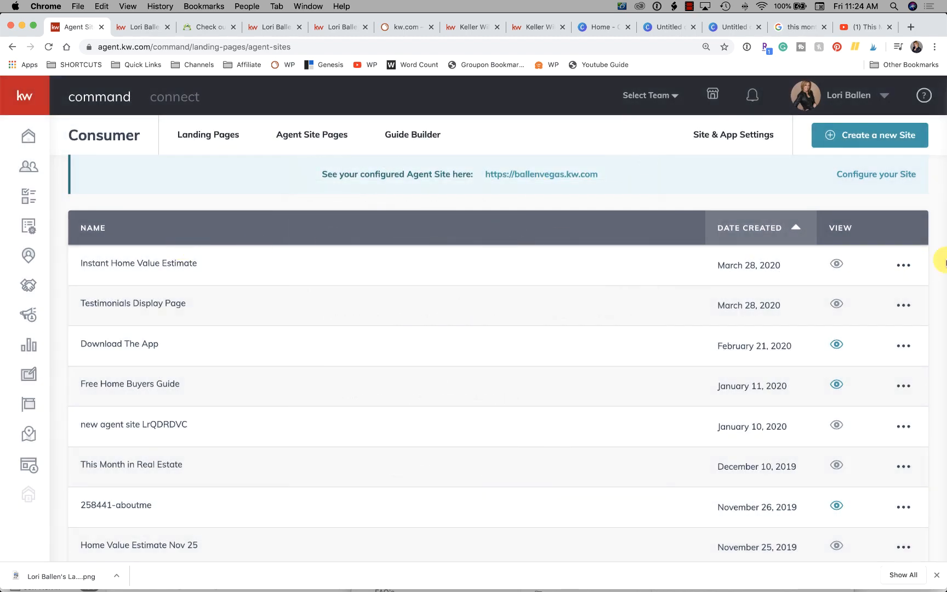
# Check the available actions for the Free Home Buyers Guide site page and look through the page list.
pyautogui.click(903, 345)
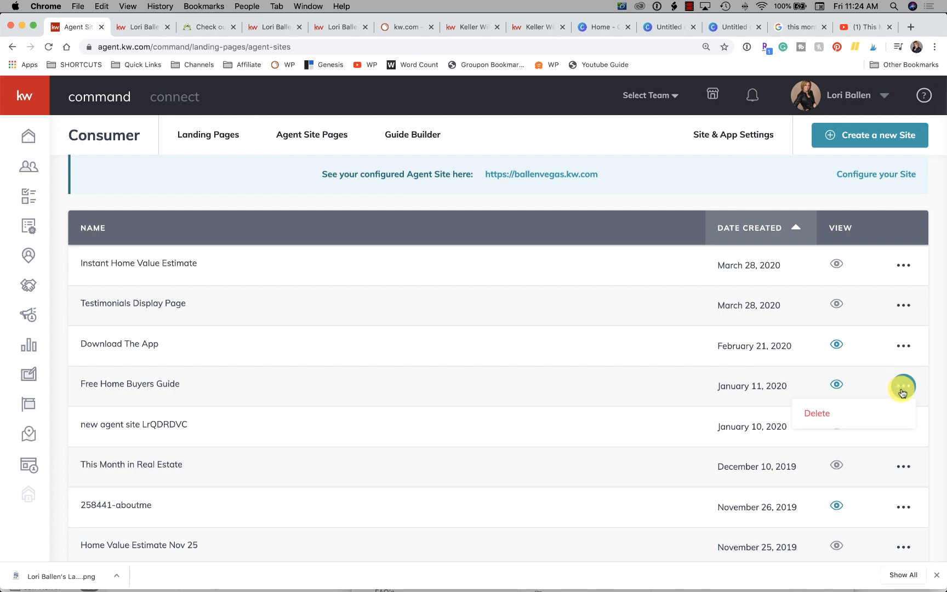
pyautogui.scroll(-4, 376, 434)
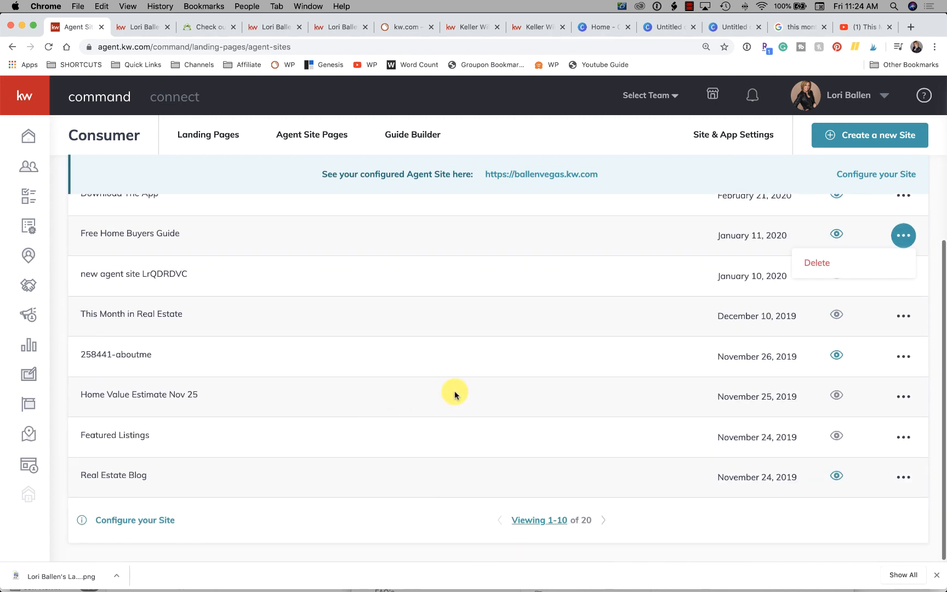
pyautogui.scroll(4, 454, 394)
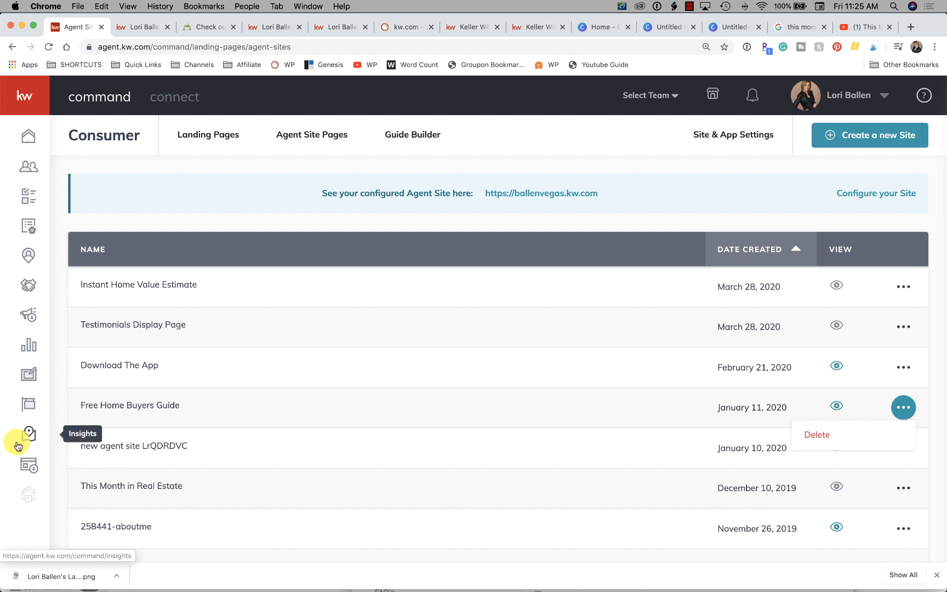
# Open the My Design Templates page in Designs, reloading it until the templates and category filters load.
pyautogui.click(32, 376)
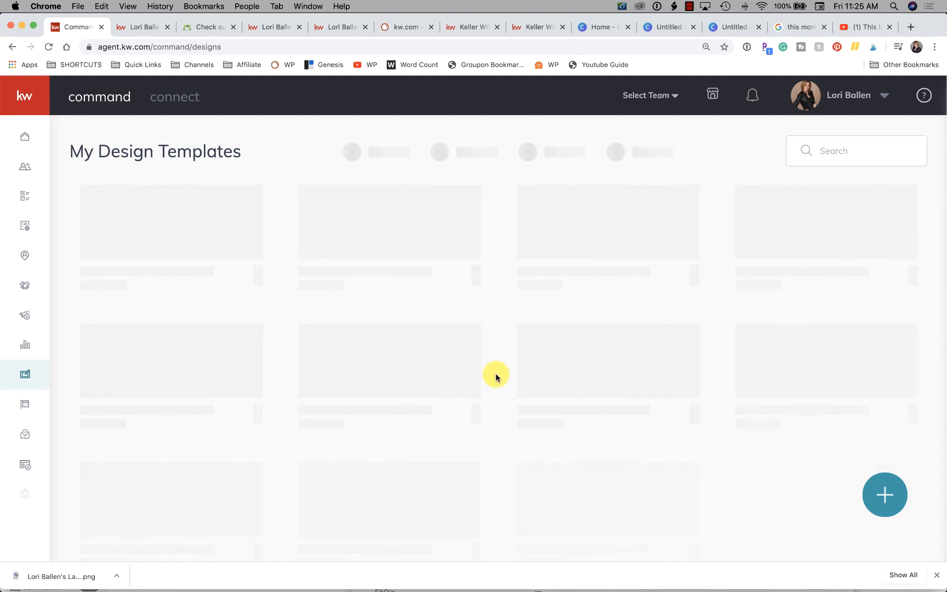
pyautogui.press('super+r')
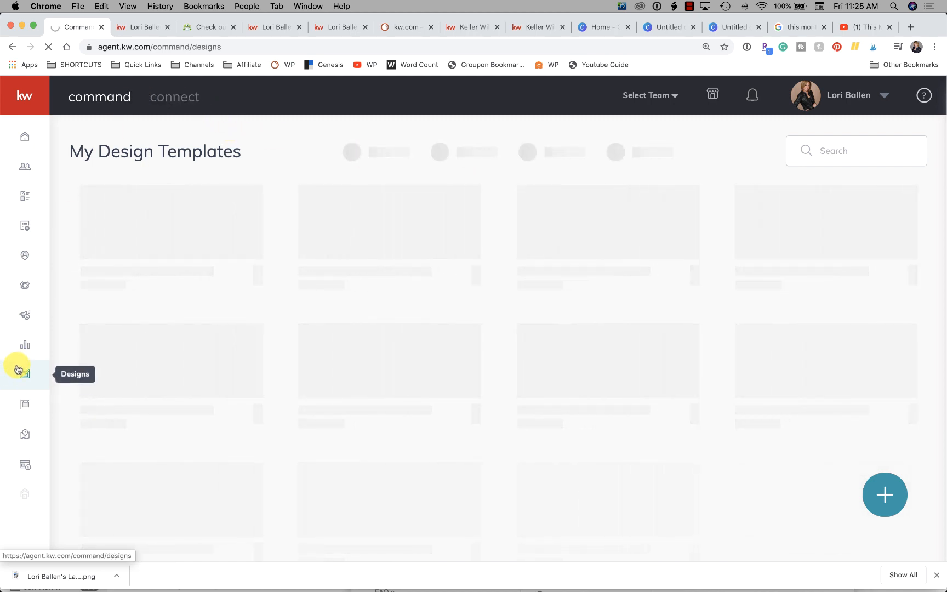
pyautogui.click(27, 141)
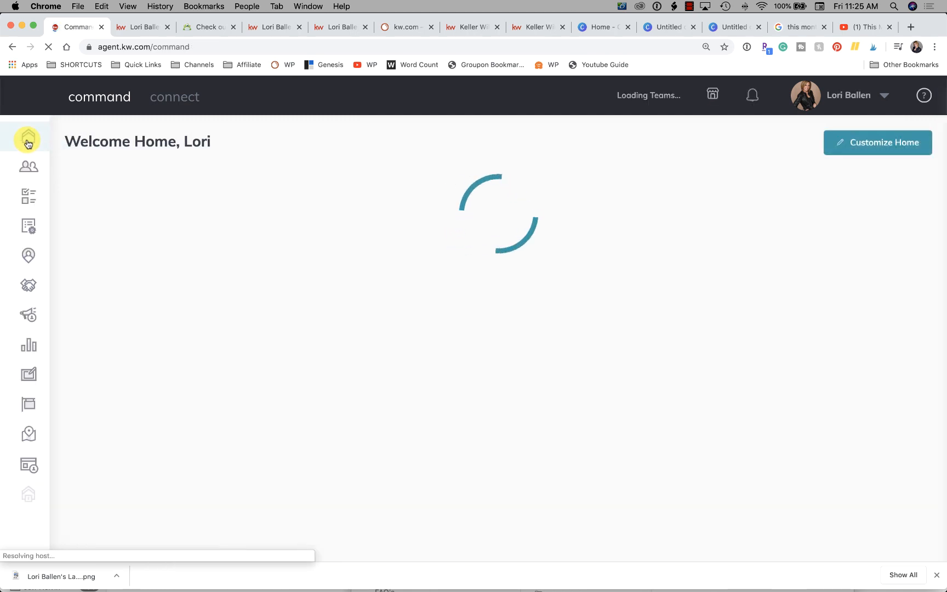
pyautogui.click(30, 374)
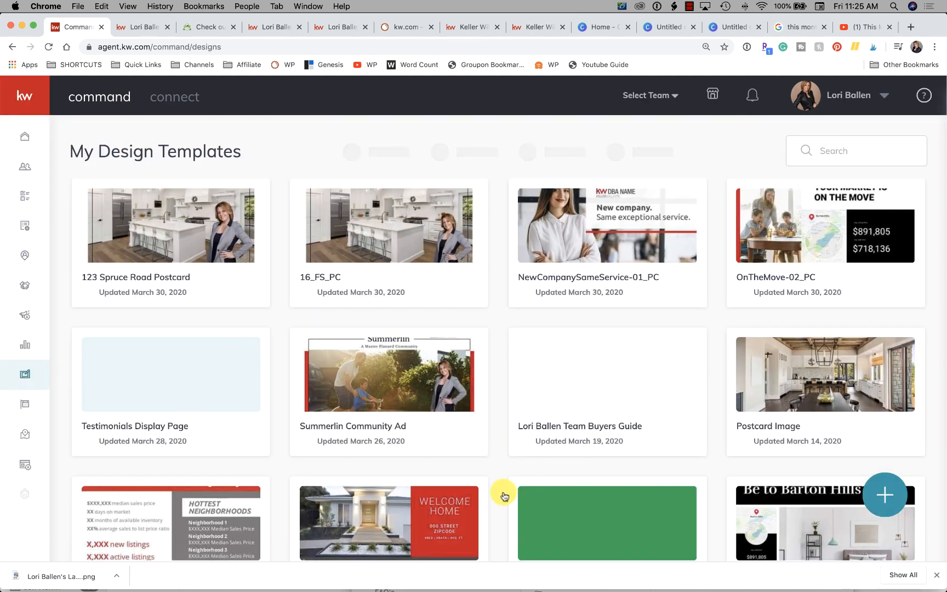
pyautogui.moveTo(658, 356)
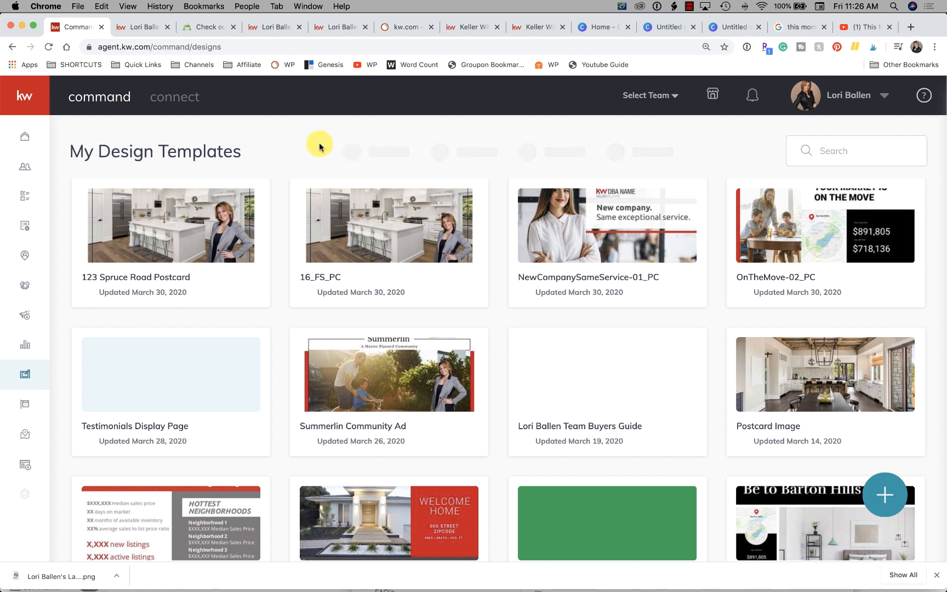
pyautogui.press('super+r')
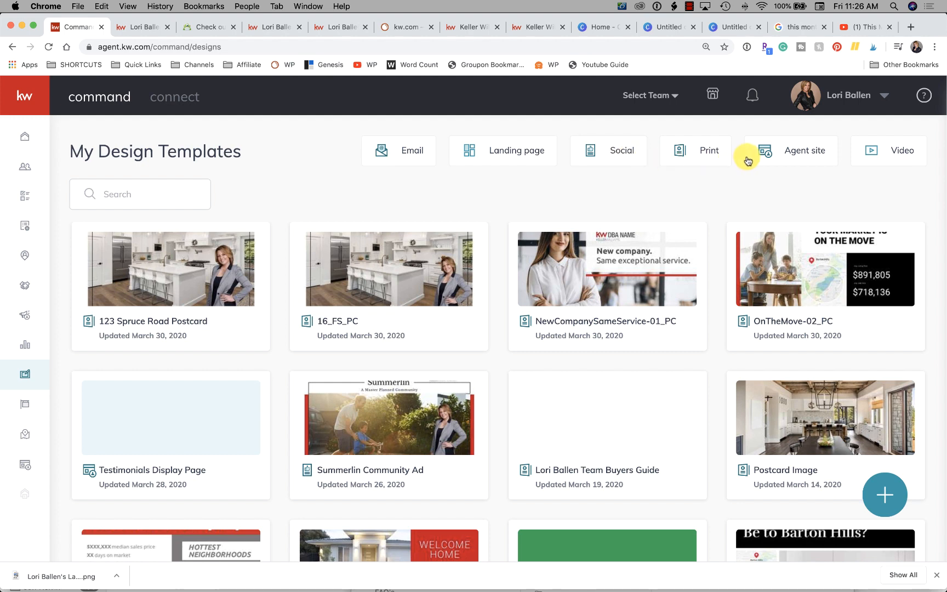
# Show the agent site designs, and search the design templates for "contact".
pyautogui.click(800, 158)
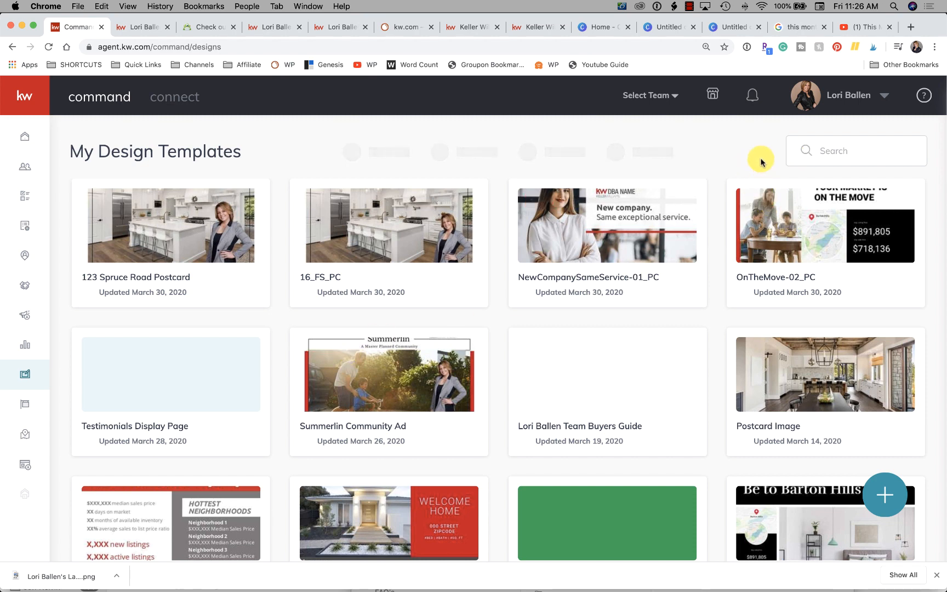
pyautogui.click(848, 155)
pyautogui.write('cont')
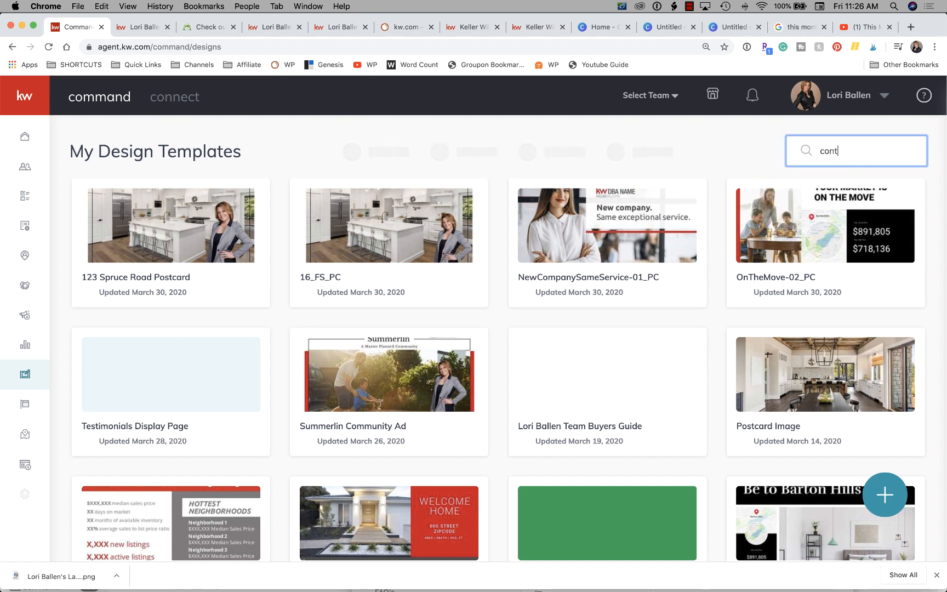
pyautogui.write('a')
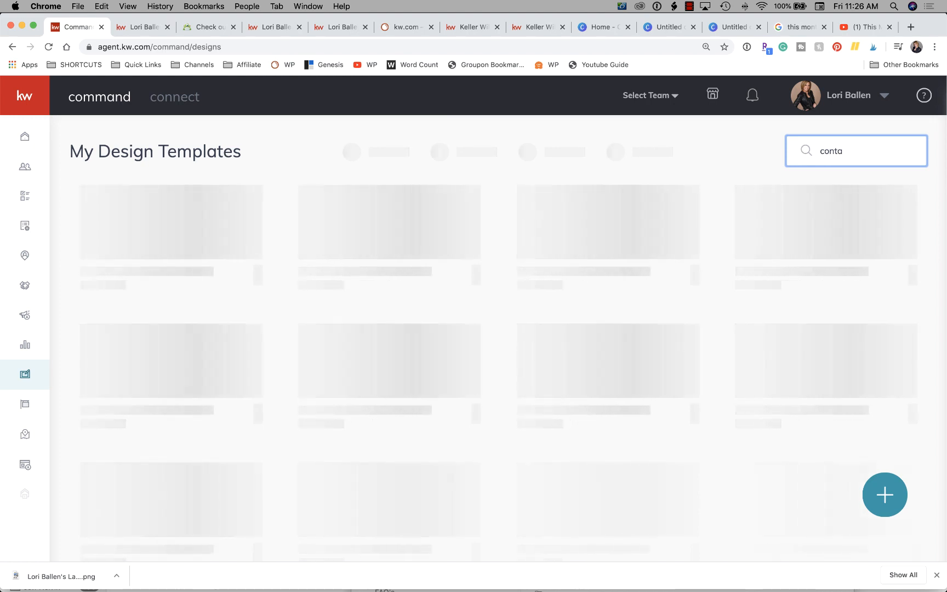
pyautogui.write('ct')
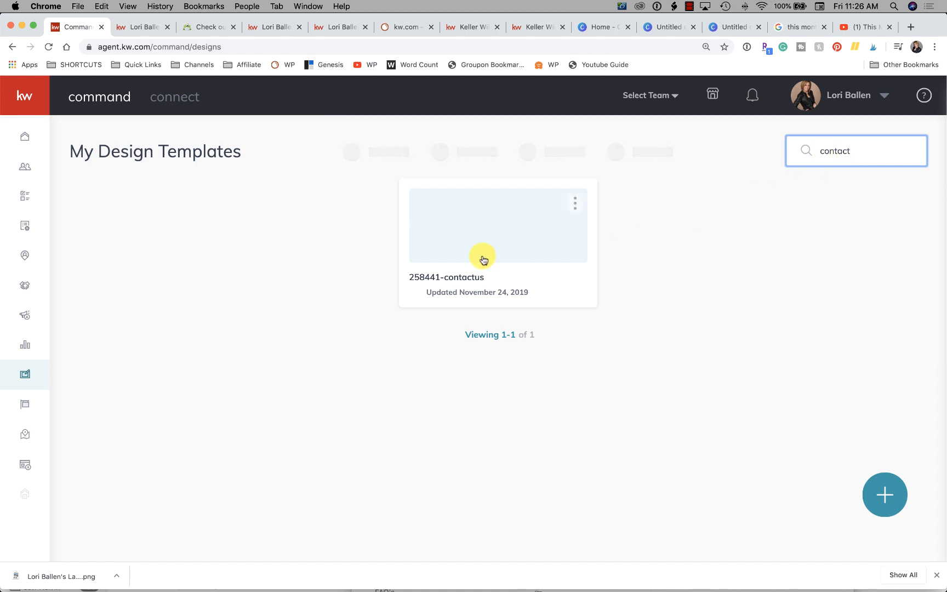
# Try to open the options of the contactus template, and reload the design templates page.
pyautogui.click(577, 202)
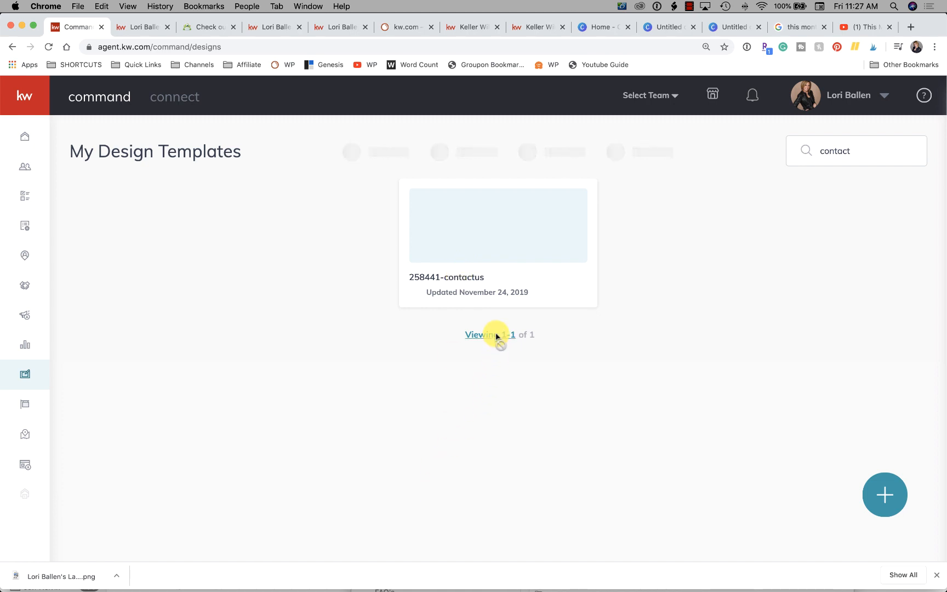
pyautogui.moveTo(447, 288)
pyautogui.press('super+r')
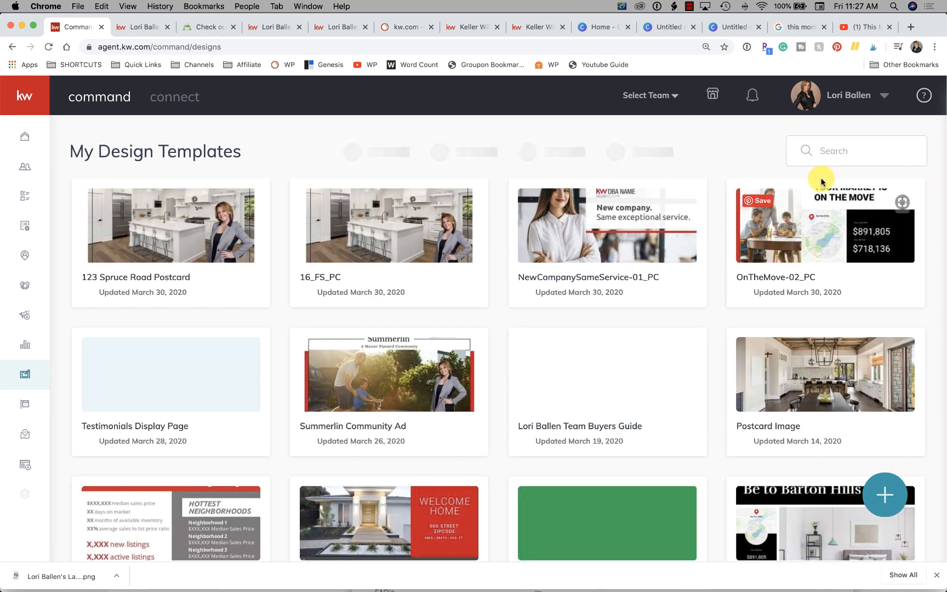
# Search the design templates for "contact us", and reload the My Design Templates page.
pyautogui.click(856, 152)
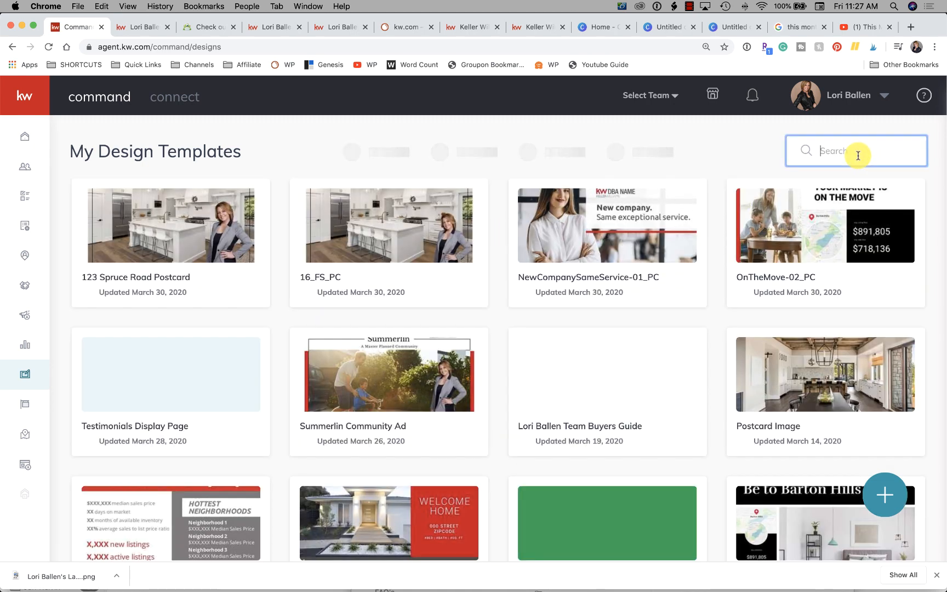
pyautogui.write('contact us')
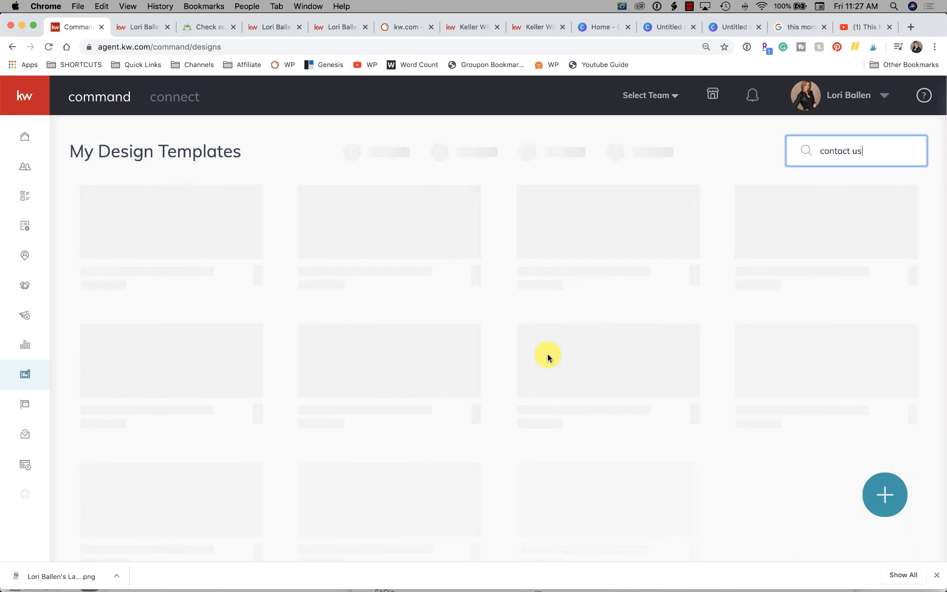
pyautogui.press('super+r')
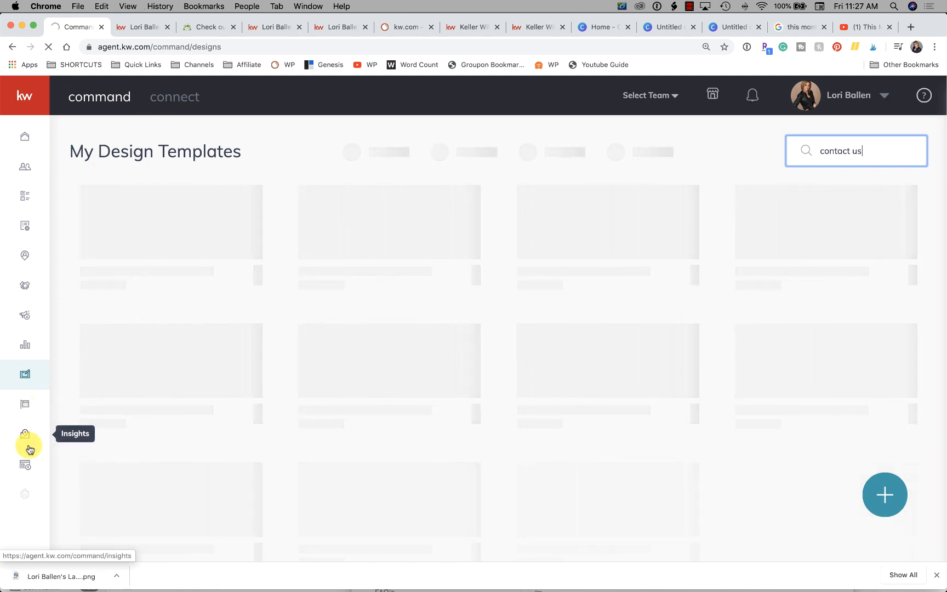
# Check the "contact" ending of the live Contact page's web address, highlighting it, and return to the My Design Templates page.
pyautogui.click(151, 32)
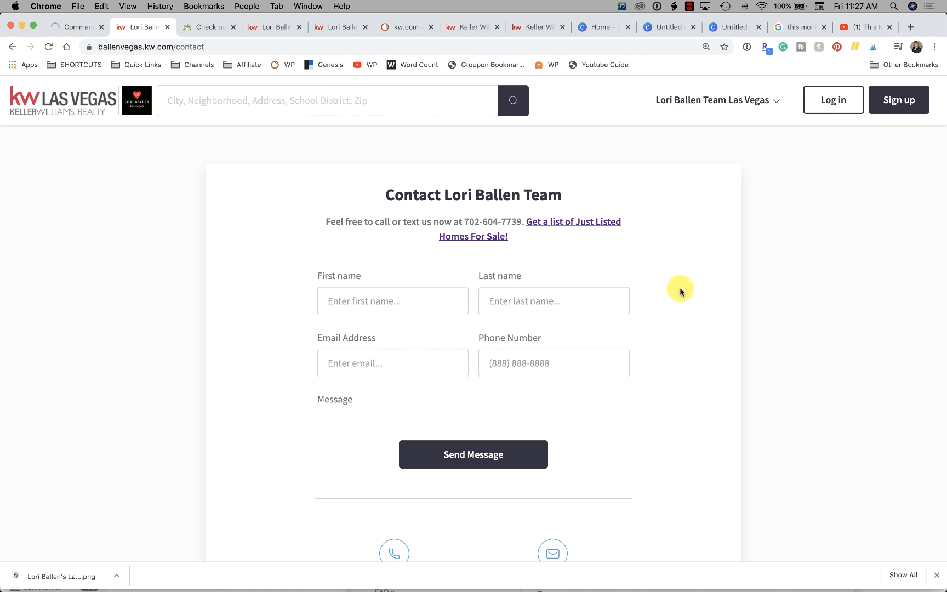
pyautogui.click(177, 47)
pyautogui.doubleClick(209, 47)
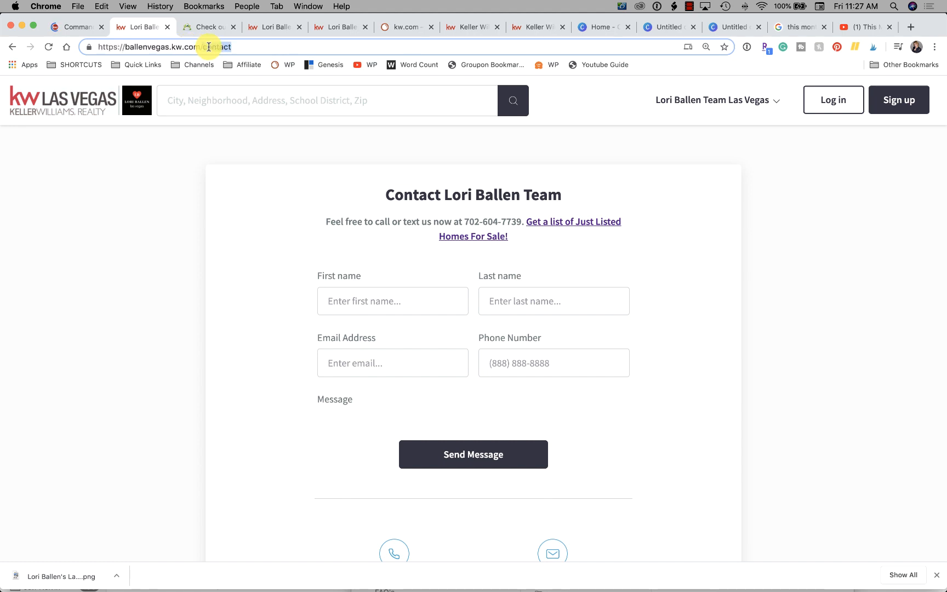
pyautogui.click(210, 48)
pyautogui.moveTo(203, 47); pyautogui.dragTo(234, 47)
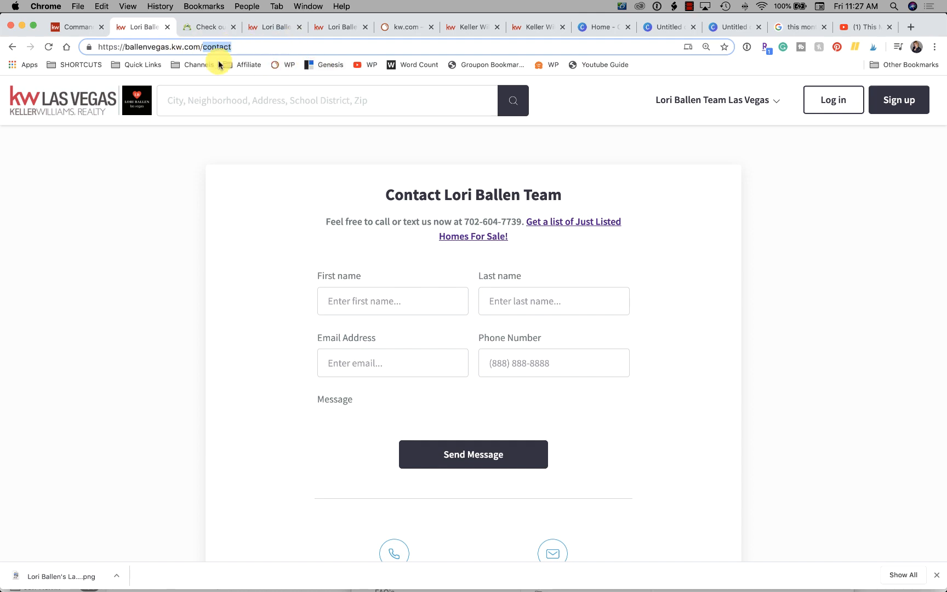
pyautogui.click(55, 31)
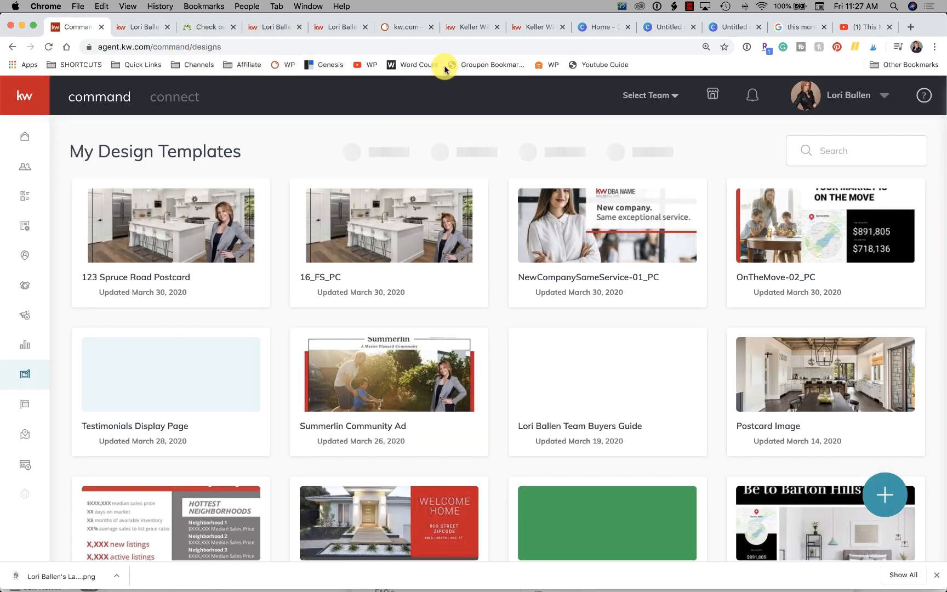
pyautogui.click(137, 30)
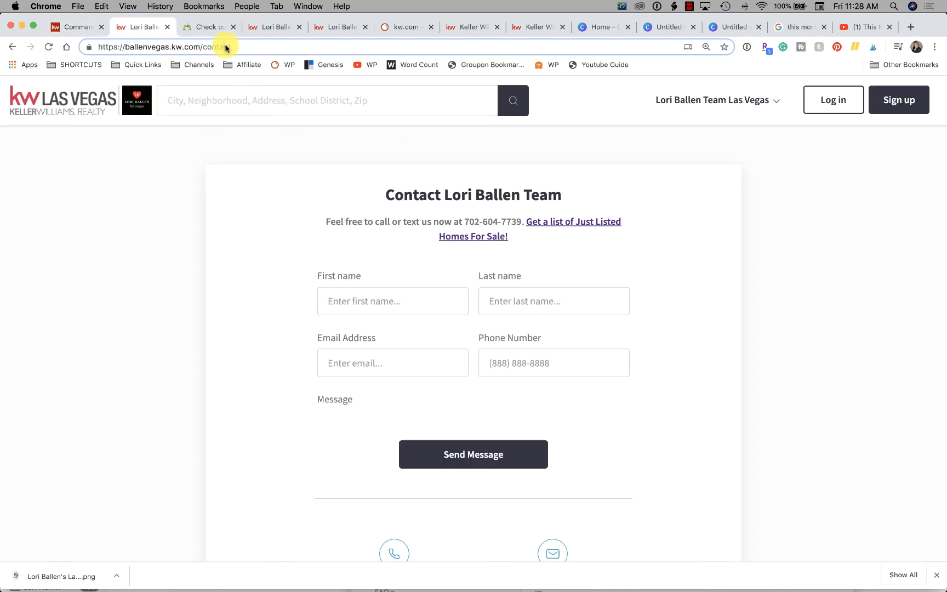
pyautogui.moveTo(232, 47); pyautogui.dragTo(204, 47)
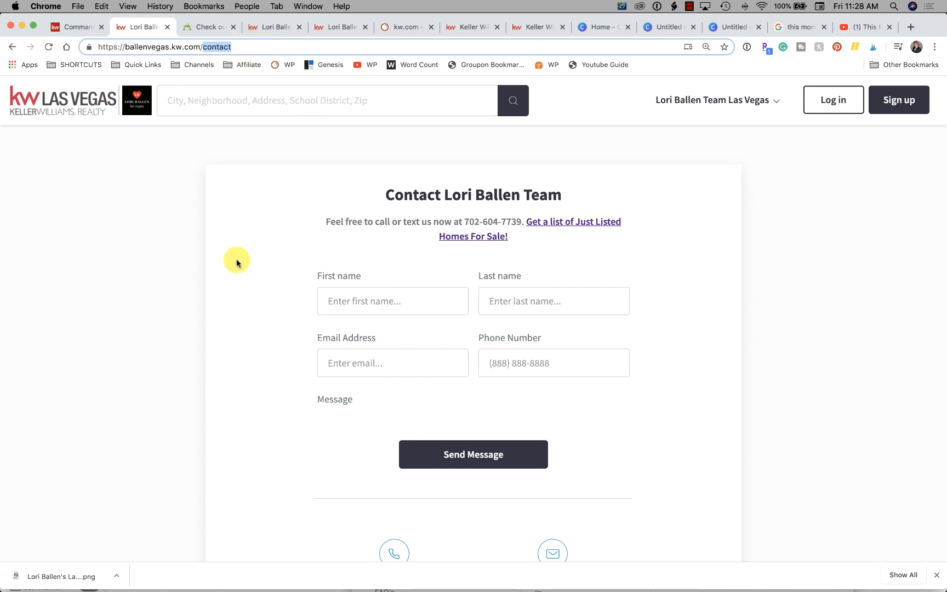
pyautogui.click(82, 28)
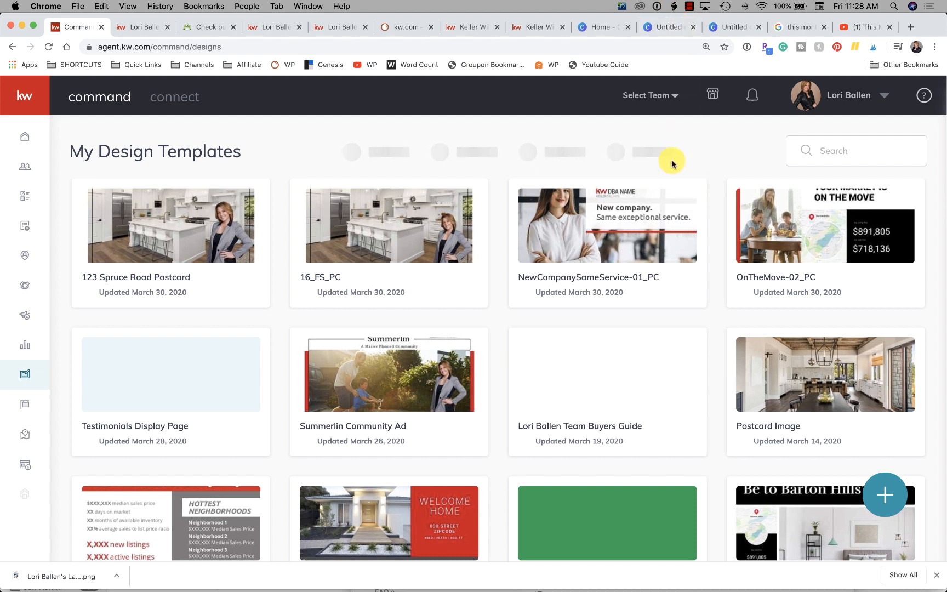
pyautogui.click(689, 7)
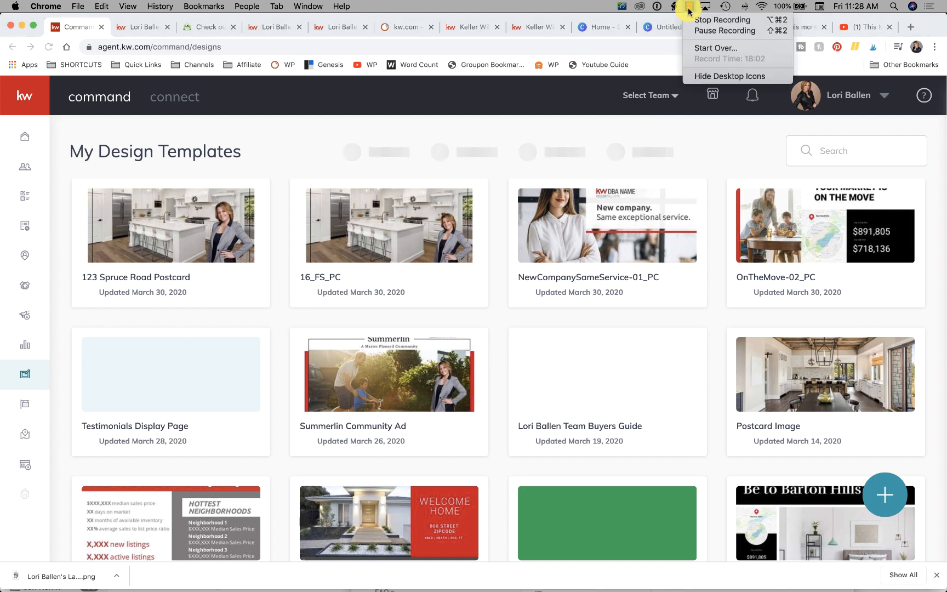